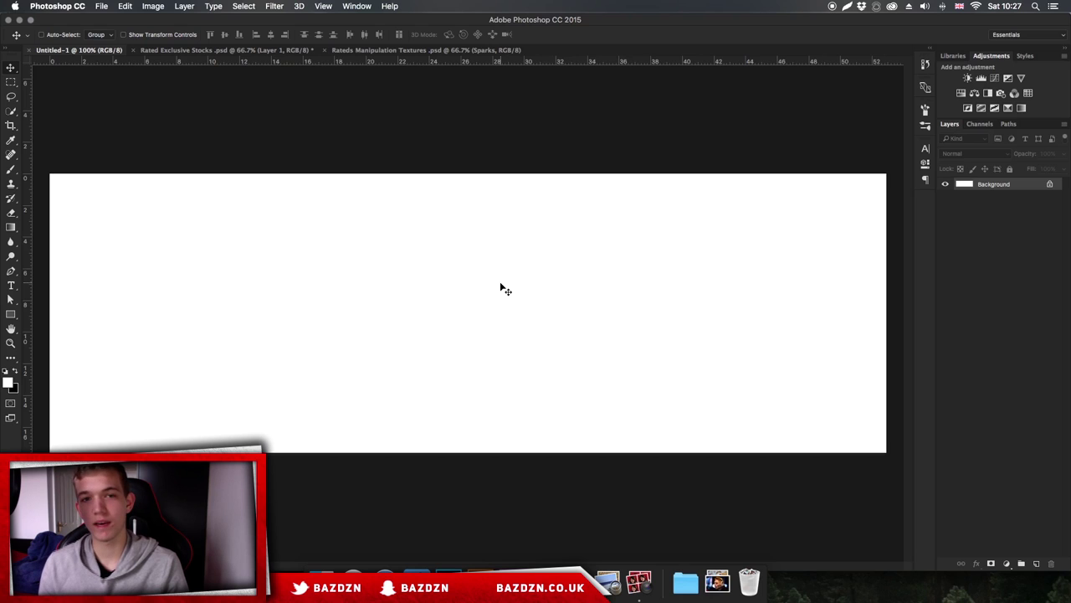
Look over the Rated Exclusive Stocks and Rateds Manipulation Textures documents, and return to the blank Untitled-1 document.
left_click(686, 584)
left_click(697, 592)
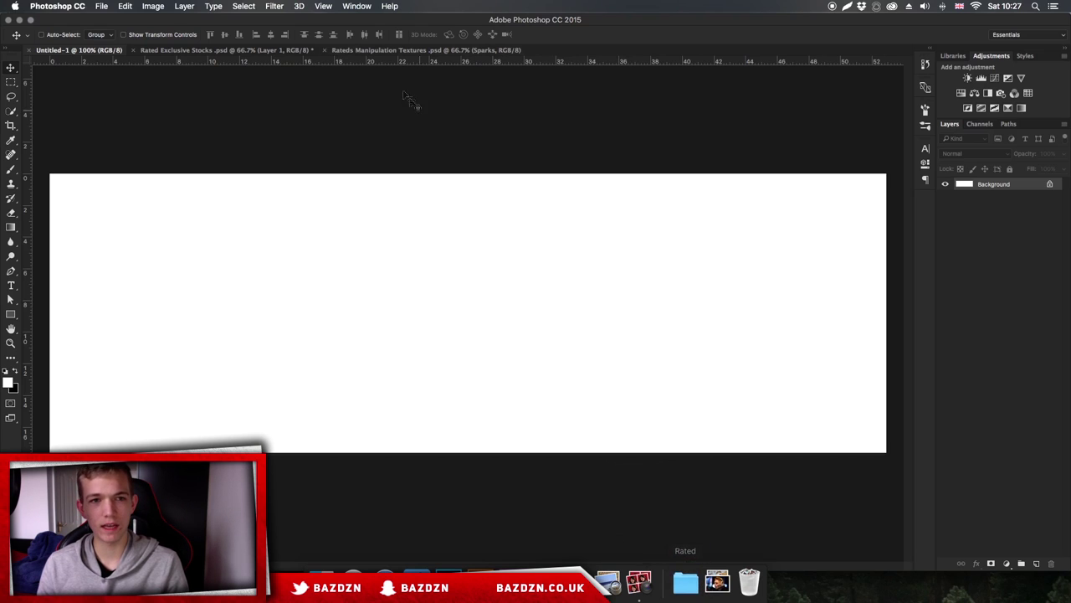
left_click(290, 51)
left_click(450, 50)
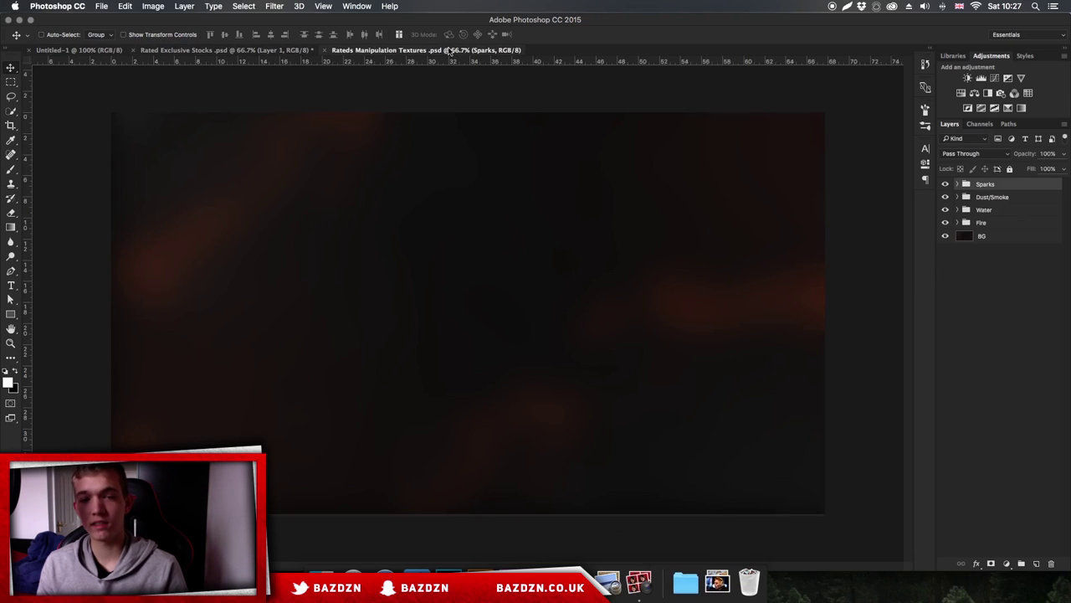
left_click(92, 50)
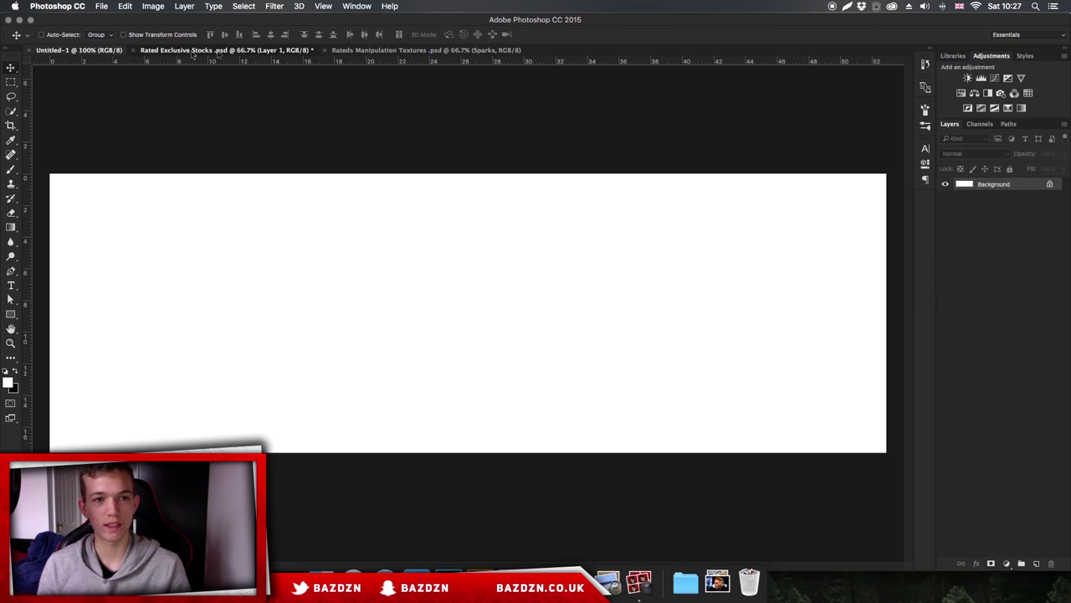
left_click(226, 50)
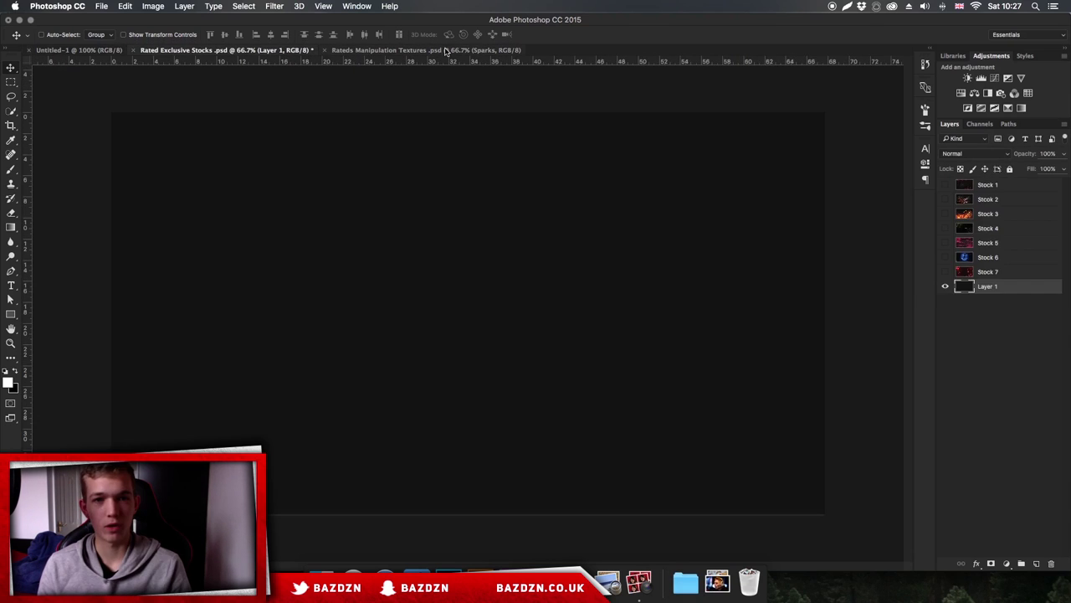
left_click(383, 52)
key("ctrl+Tab")
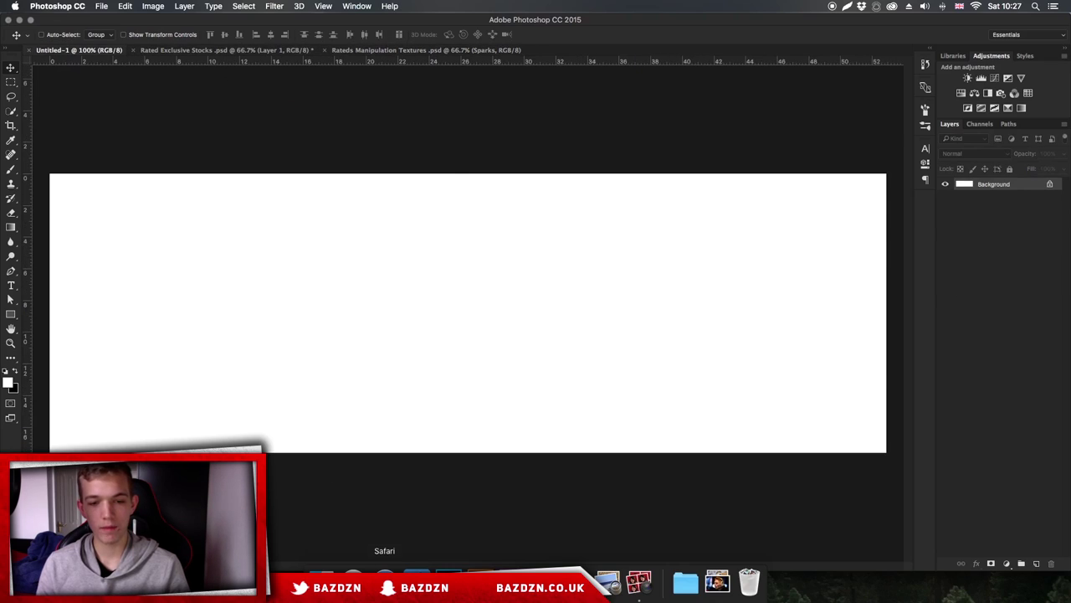
Switch to Safari and browse the MLG New Orleans album on Flickr for player photos, also checking the Downloads folder.
left_click(385, 579)
scroll(784, 274, "down", 3)
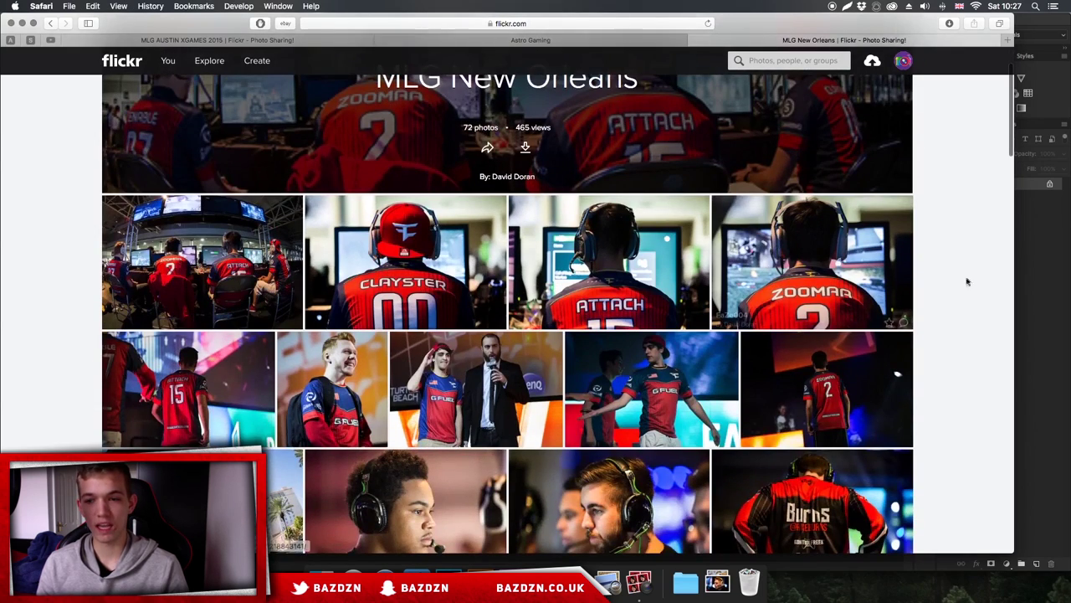
left_click(717, 580)
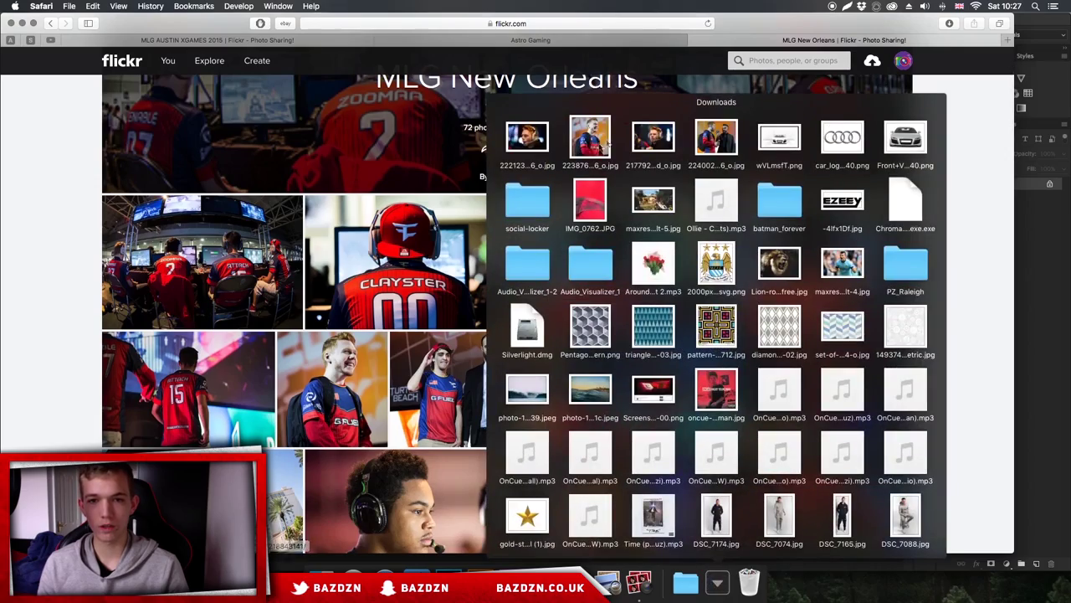
left_click(978, 253)
scroll(593, 221, "down", 4)
scroll(593, 223, "down", 10)
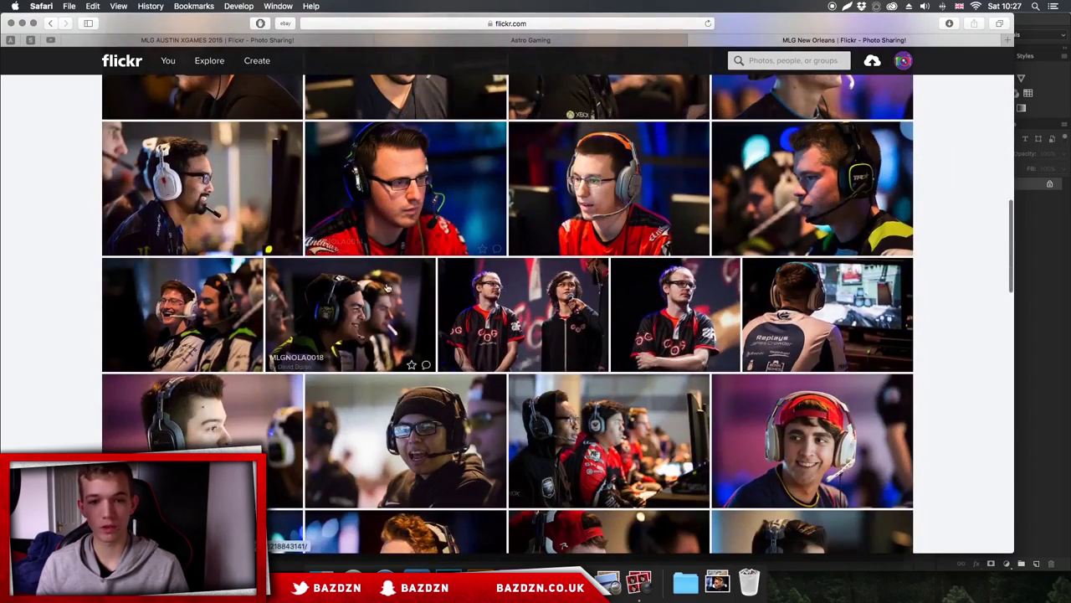
scroll(308, 271, "down", 5)
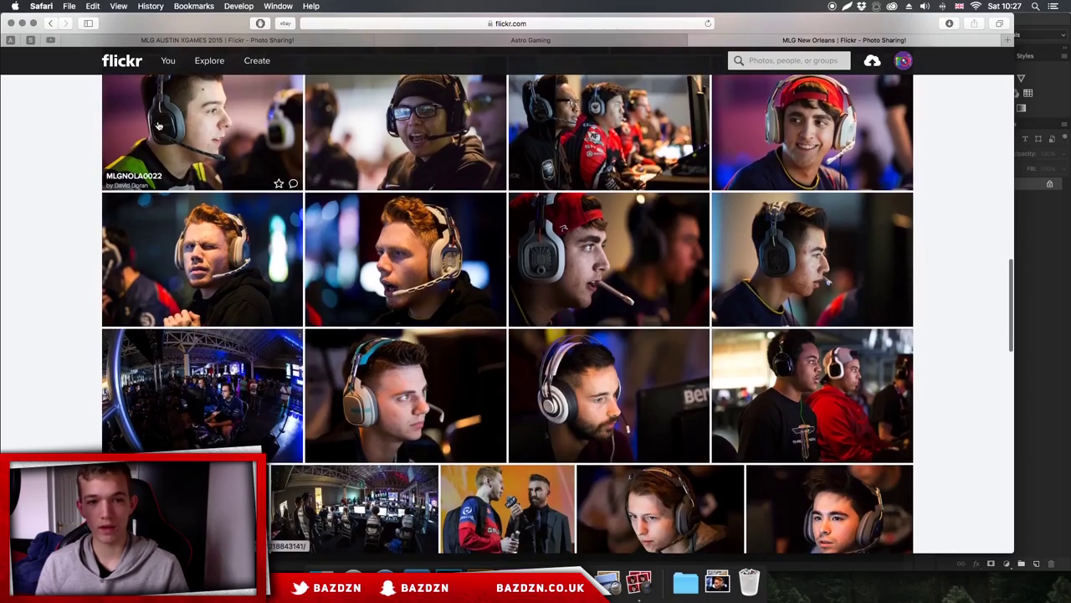
scroll(209, 125, "down", 15)
scroll(271, 136, "up", 8)
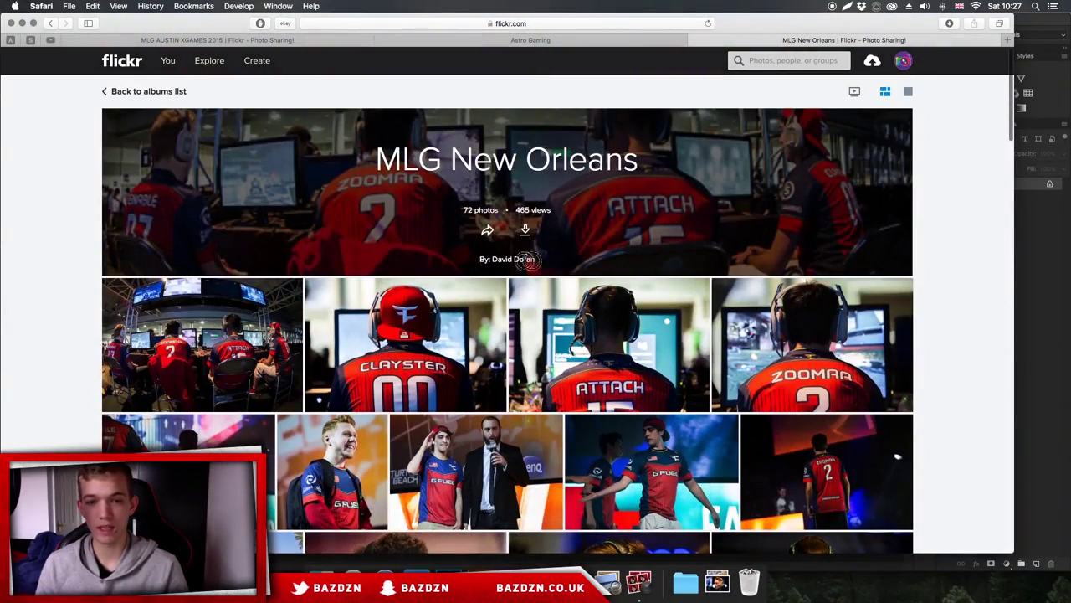
Highlight the photographer credit on the album page, look at more photos, and return to Photoshop.
left_click(522, 259)
left_click_drag(559, 260, 490, 260)
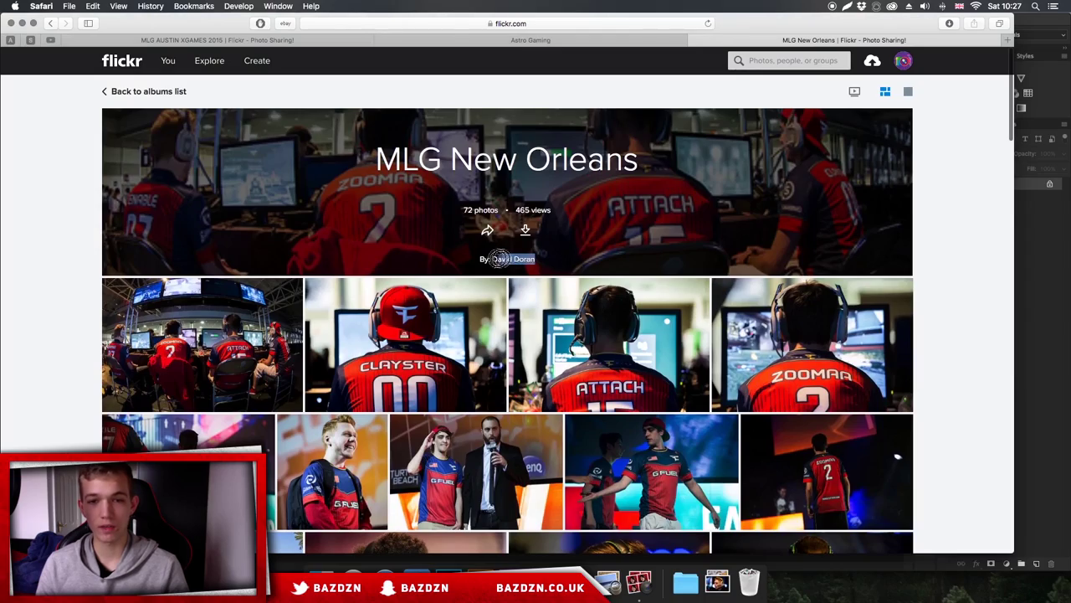
scroll(975, 251, "down", 5)
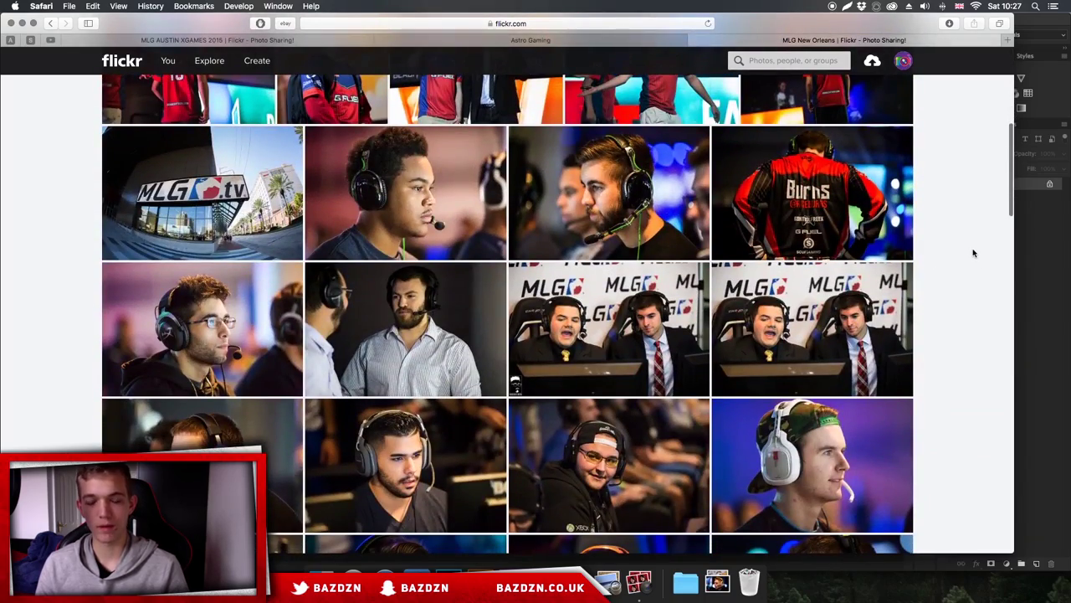
left_click(982, 254)
left_click(1045, 219)
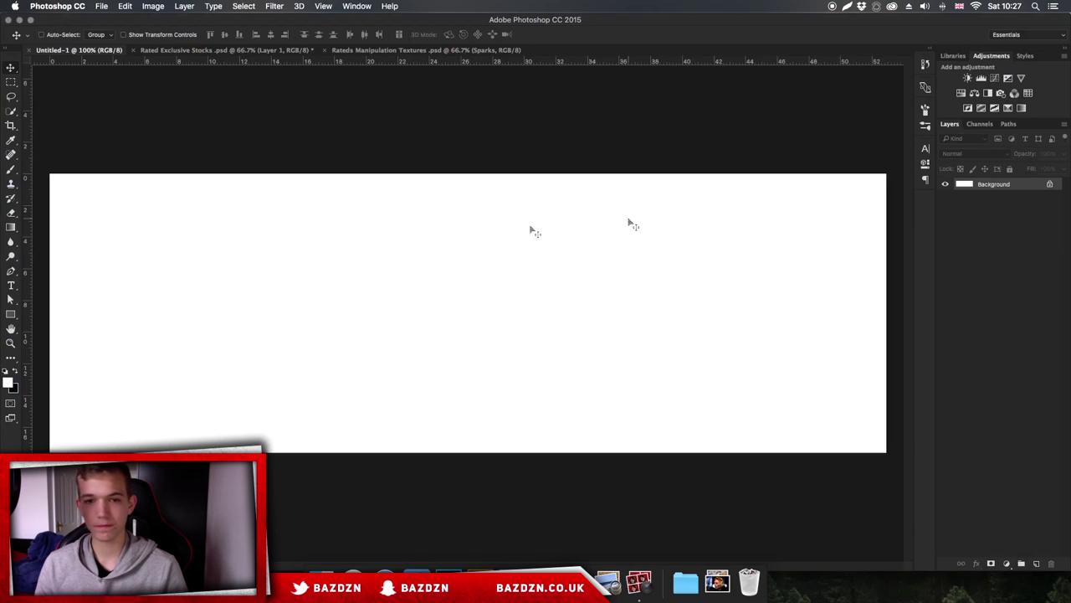
Review the width and height in the settings for a new document without creating one.
left_click(101, 5)
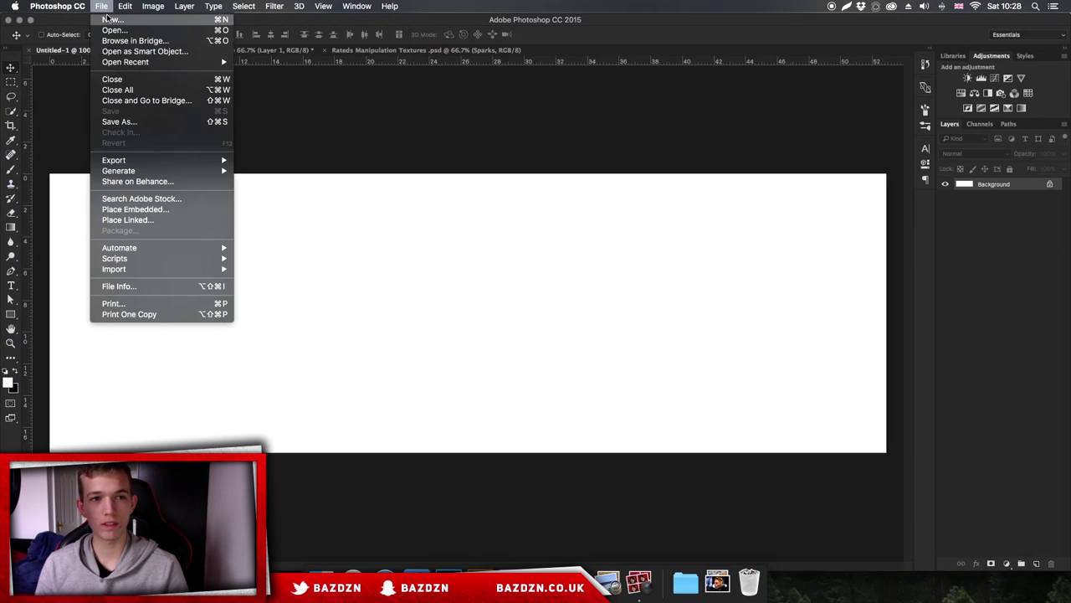
left_click(109, 18)
left_click_drag(729, 173, 603, 175)
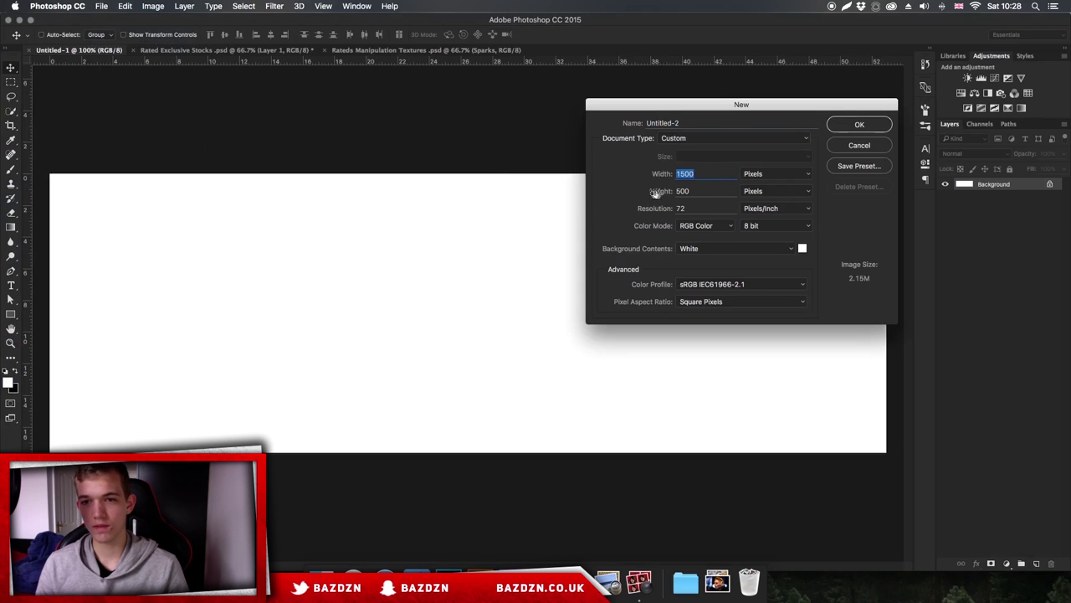
double_click(706, 193)
left_click(831, 145)
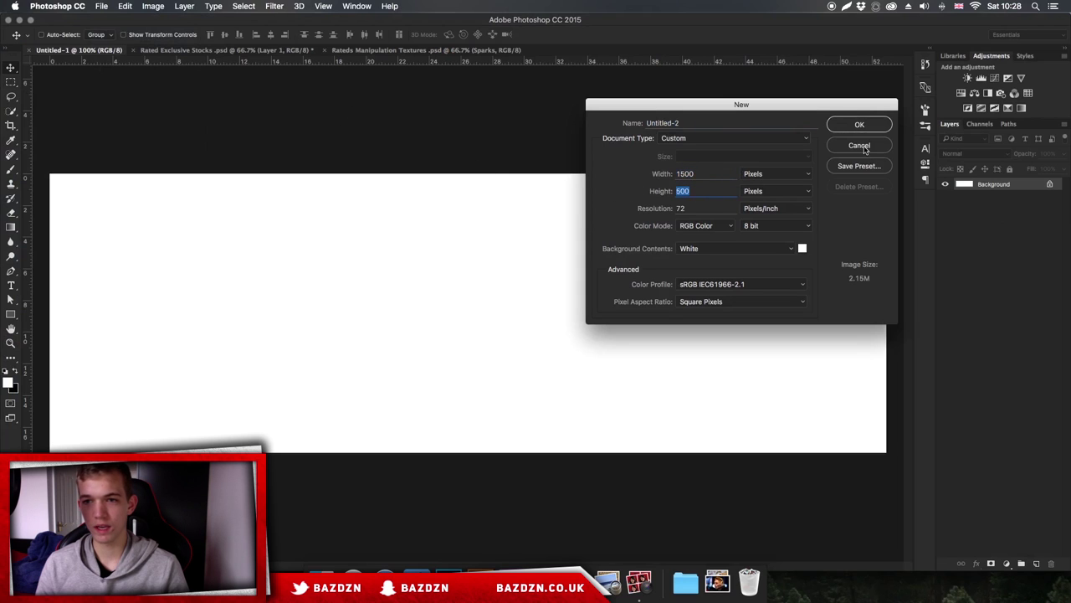
left_click(720, 586)
left_click_drag(525, 142, 469, 285)
left_click_drag(728, 596, 717, 540)
left_click_drag(581, 234, 701, 203)
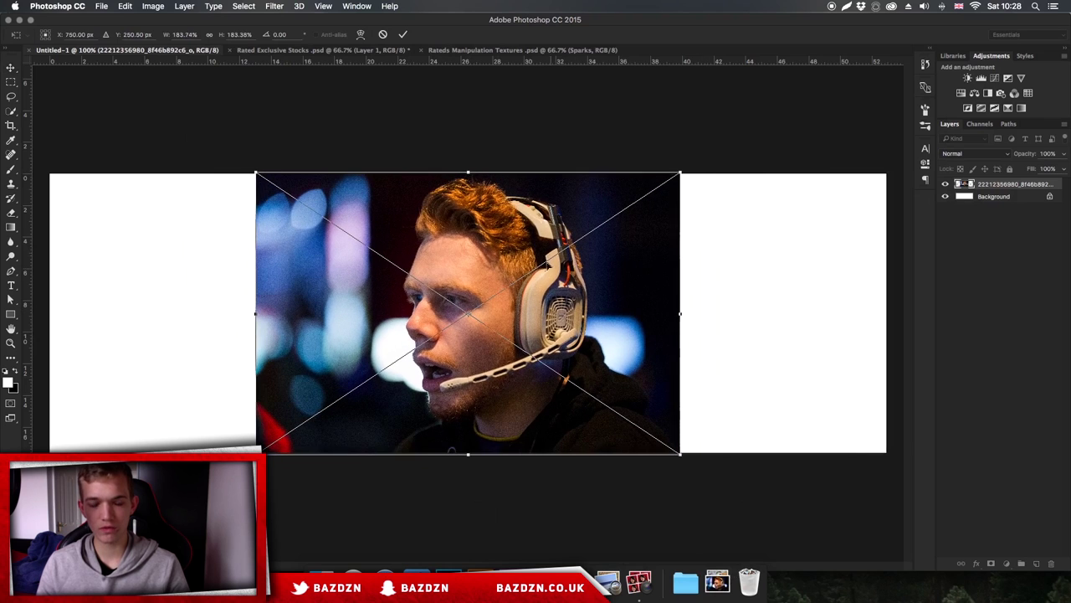
key("Return")
left_click_drag(519, 374, 731, 374)
left_click(717, 582)
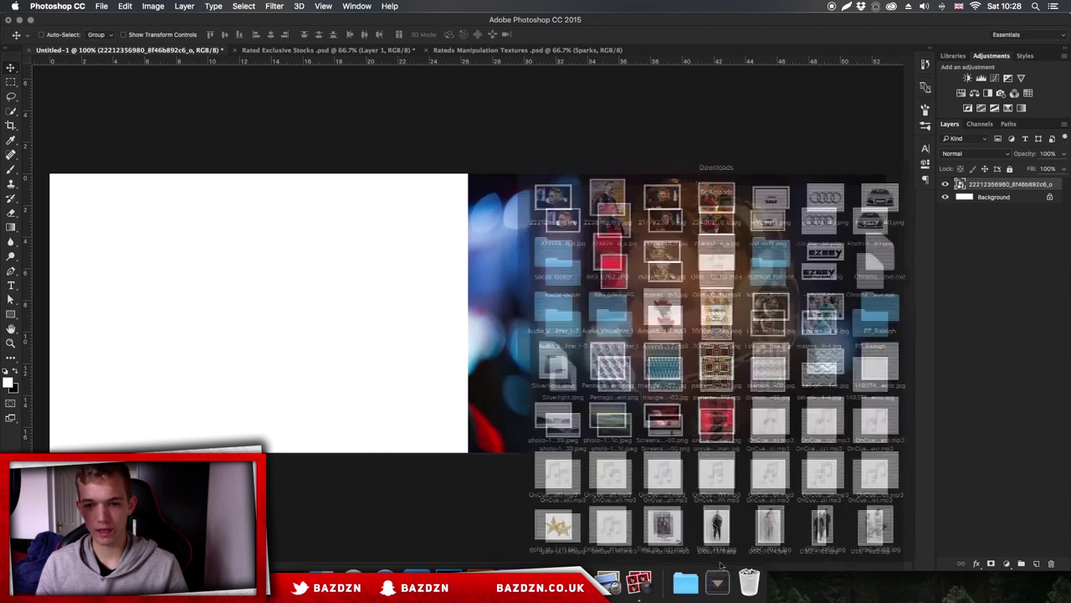
left_click_drag(605, 147, 469, 312)
left_click_drag(542, 234, 606, 170)
key("Return")
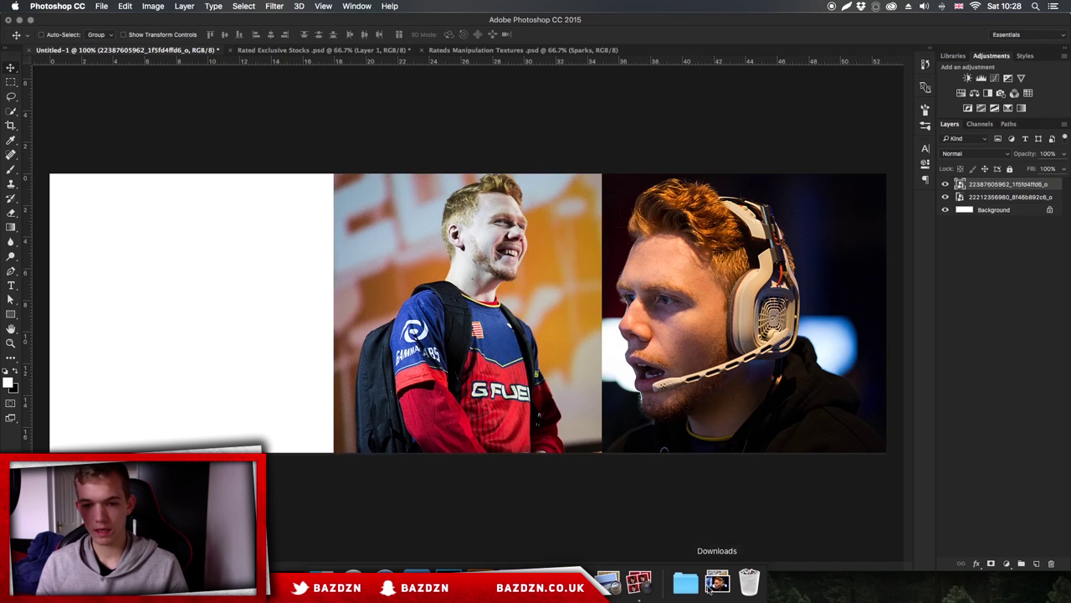
left_click(717, 582)
left_click_drag(669, 142, 365, 286)
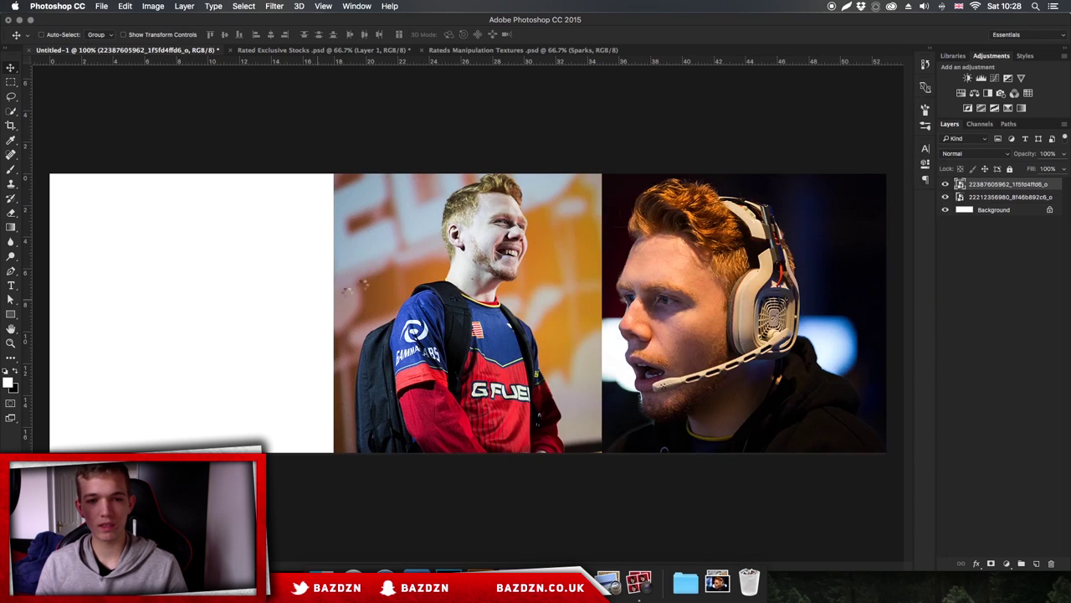
left_click_drag(466, 221, 467, 219)
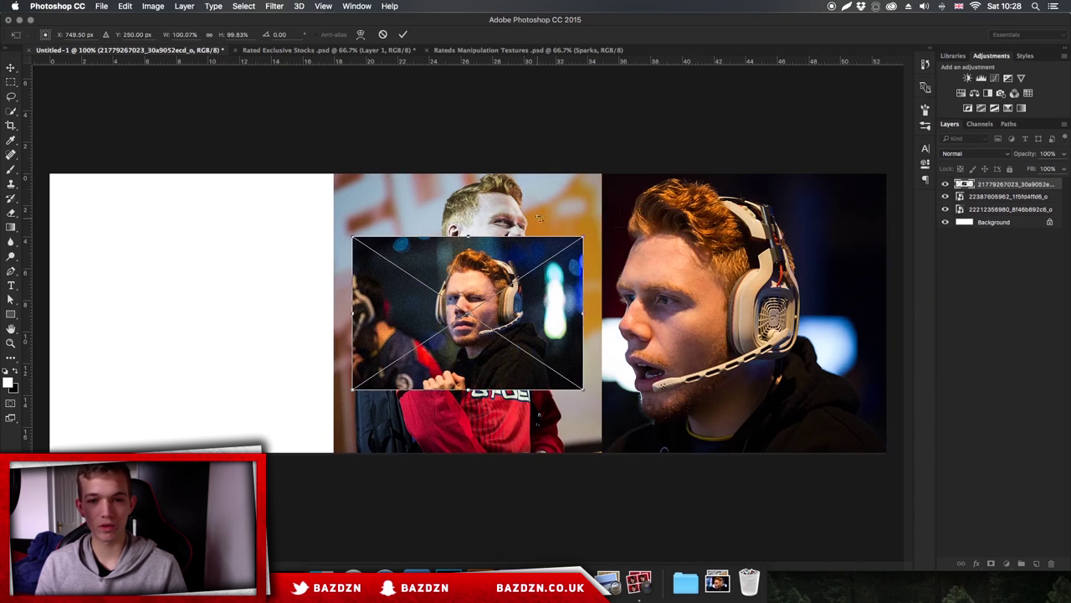
left_click_drag(584, 237, 678, 173)
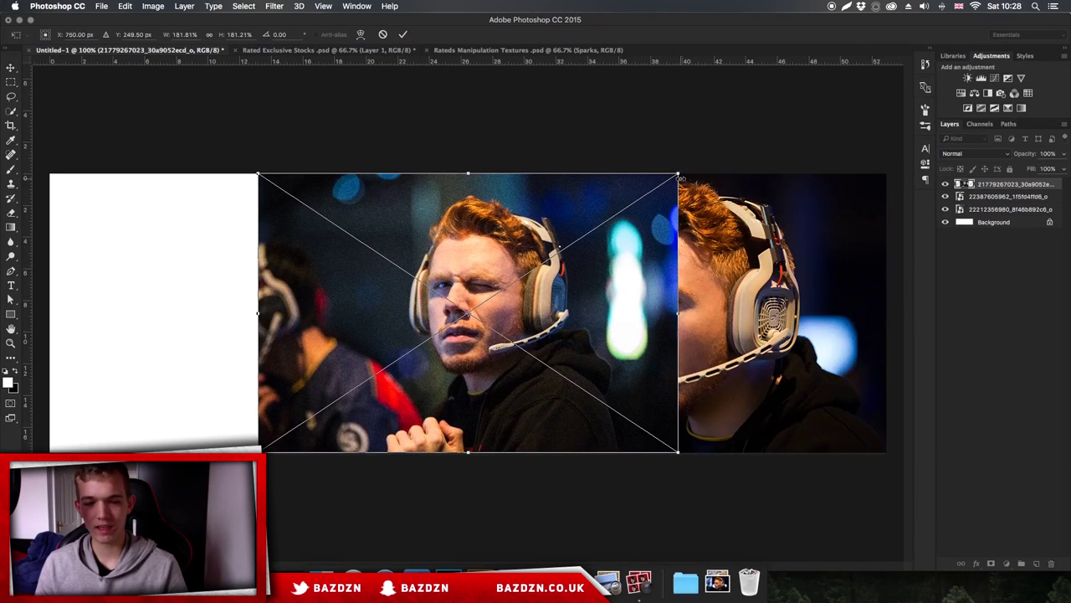
key("Return")
left_click_drag(553, 280, 355, 282)
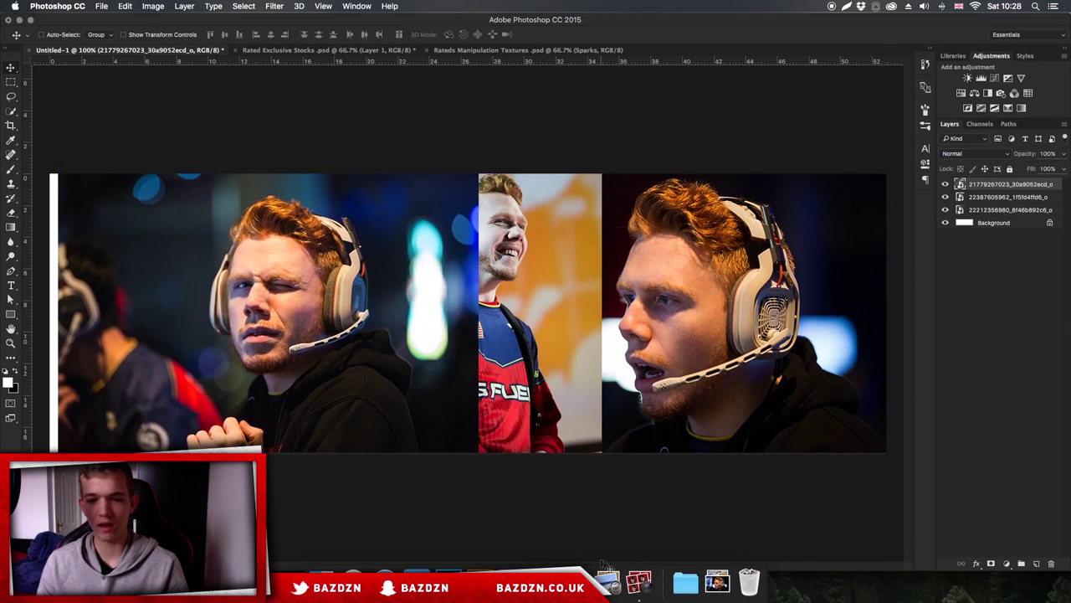
left_click(717, 583)
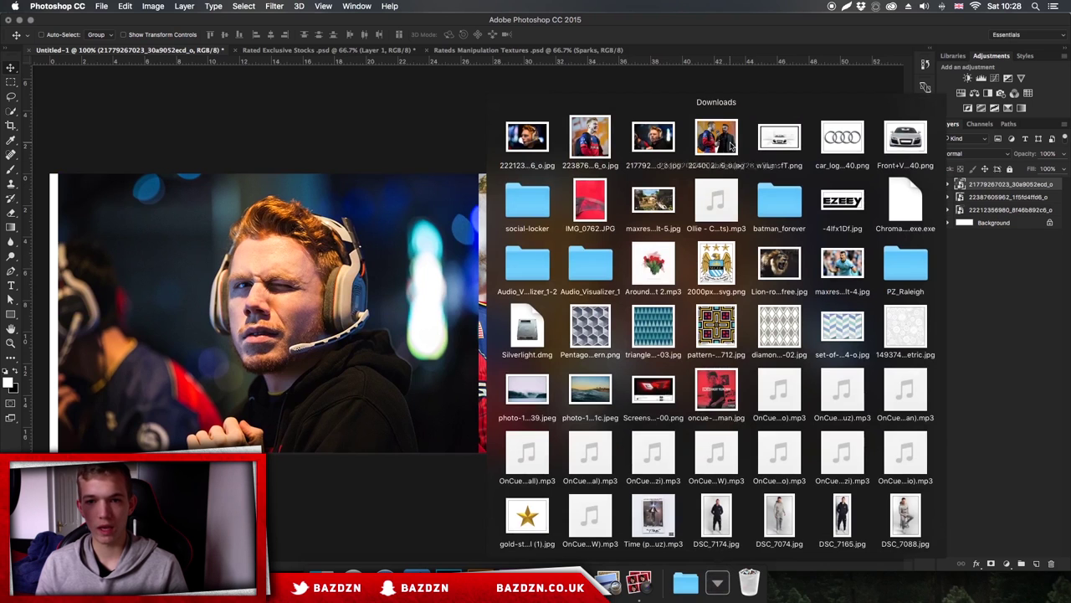
left_click_drag(731, 145, 463, 306)
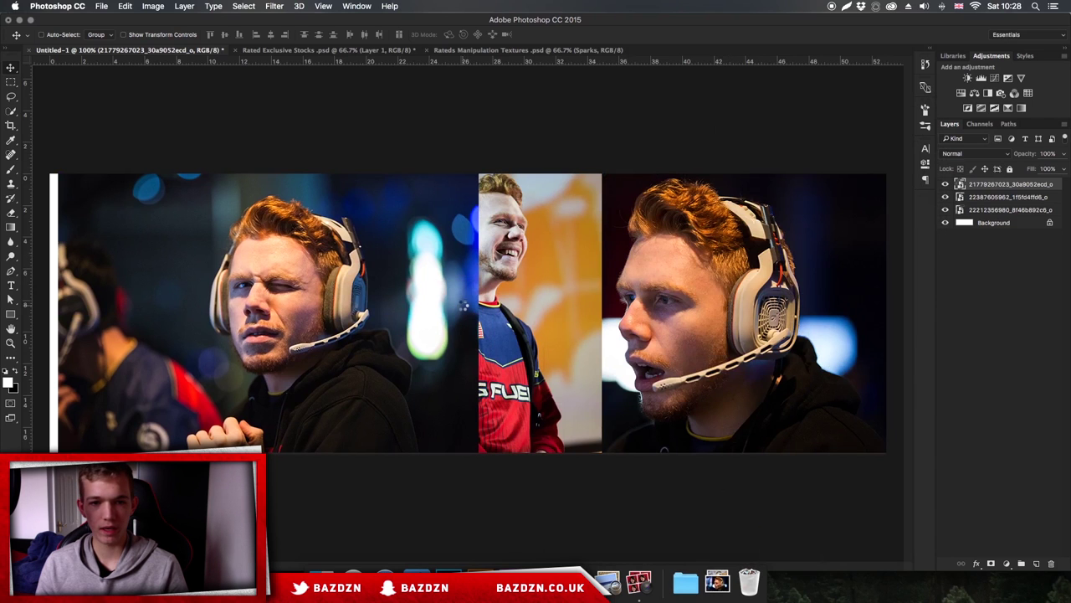
left_click_drag(550, 240, 650, 186)
key("Return")
left_click_drag(497, 242, 379, 243)
left_click_drag(502, 268, 467, 268)
left_click_drag(1020, 201, 998, 179)
key("super+z")
left_click_drag(523, 314, 689, 310)
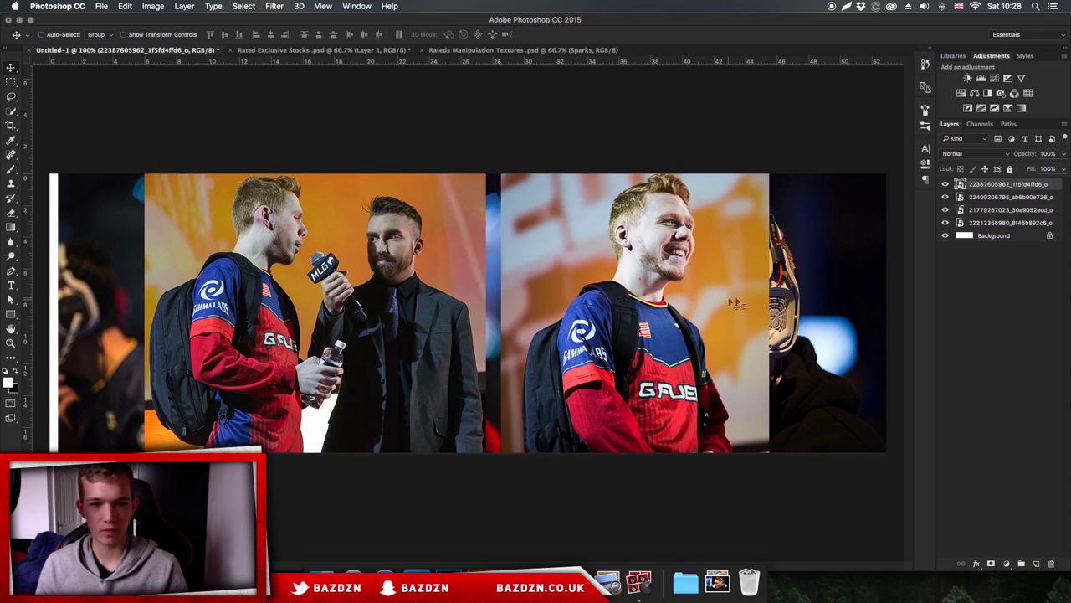
key("Delete")
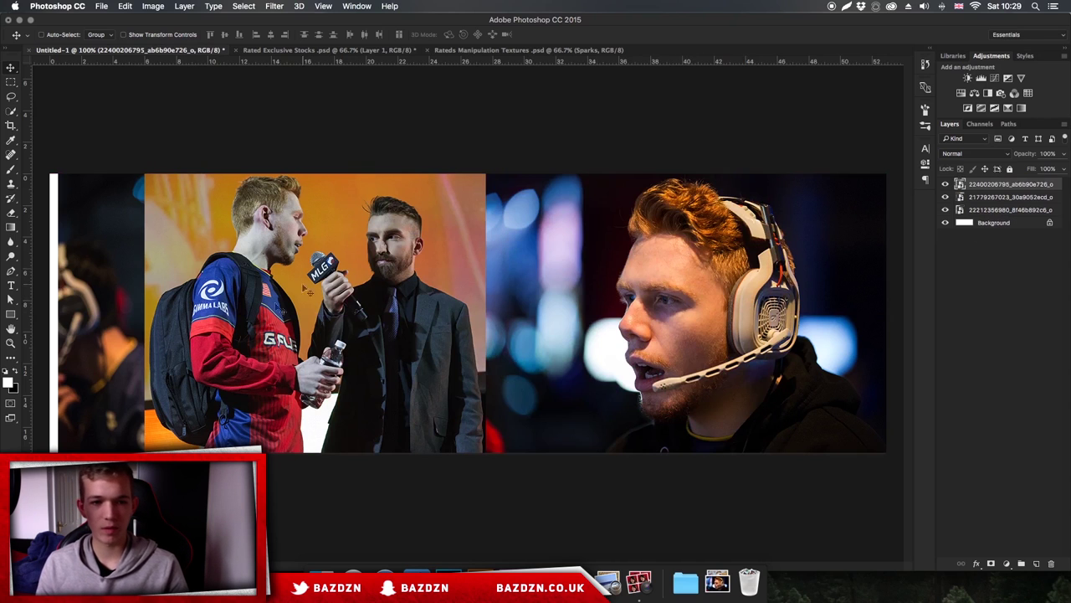
Move the interview photo toward the canvas centre and shift the headset profile photo further right.
left_click(945, 184)
left_click(945, 184)
left_click_drag(528, 301, 674, 299)
left_click(751, 291)
left_click_drag(750, 290, 803, 291)
Nudge the interview photo slightly right and shift the winking portrait left until it covers the canvas's left edge.
left_click(1038, 184)
left_click_drag(401, 264, 429, 263)
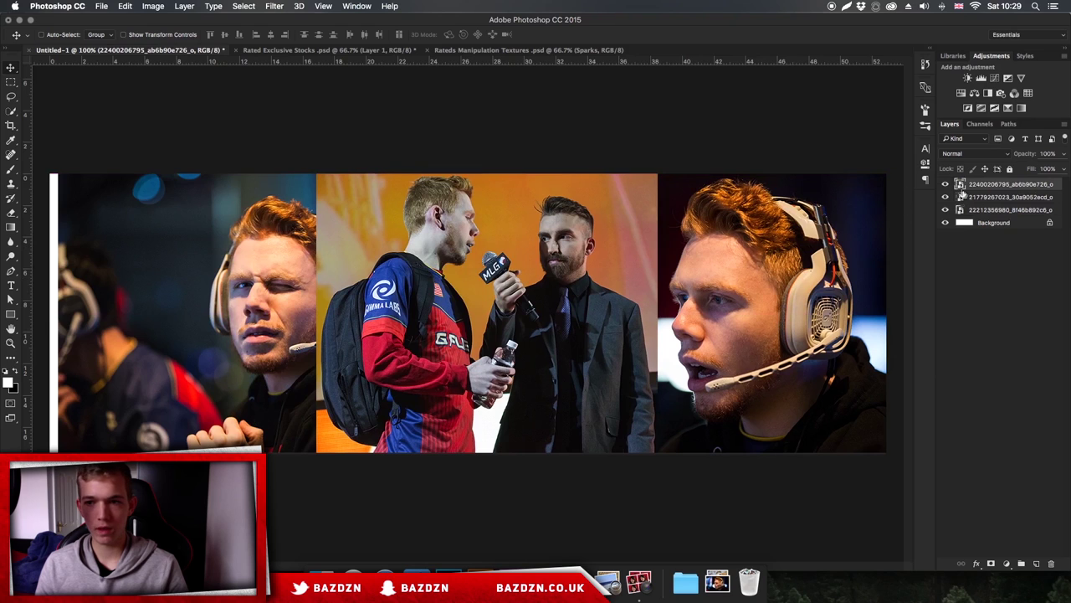
left_click(981, 200)
left_click_drag(540, 269, 490, 269)
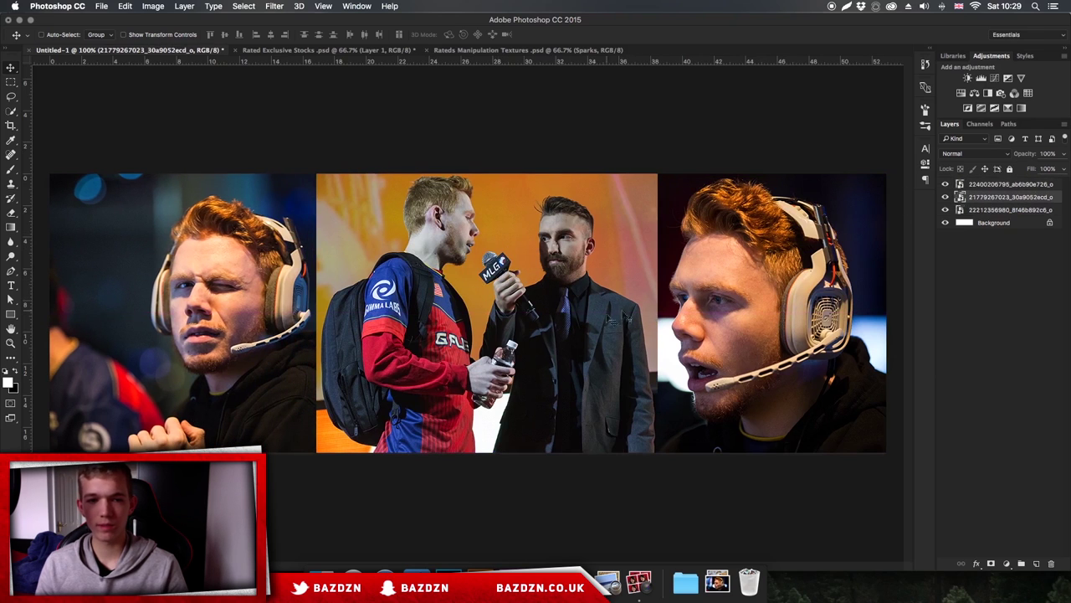
left_click(1003, 212)
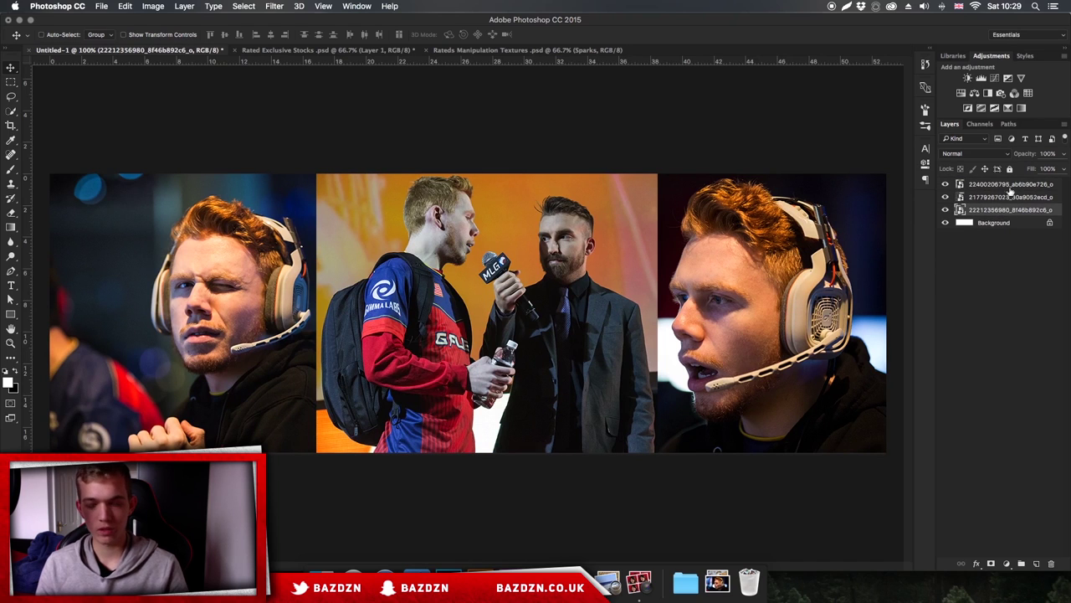
left_click(1012, 184, "shift")
right_click(1015, 197)
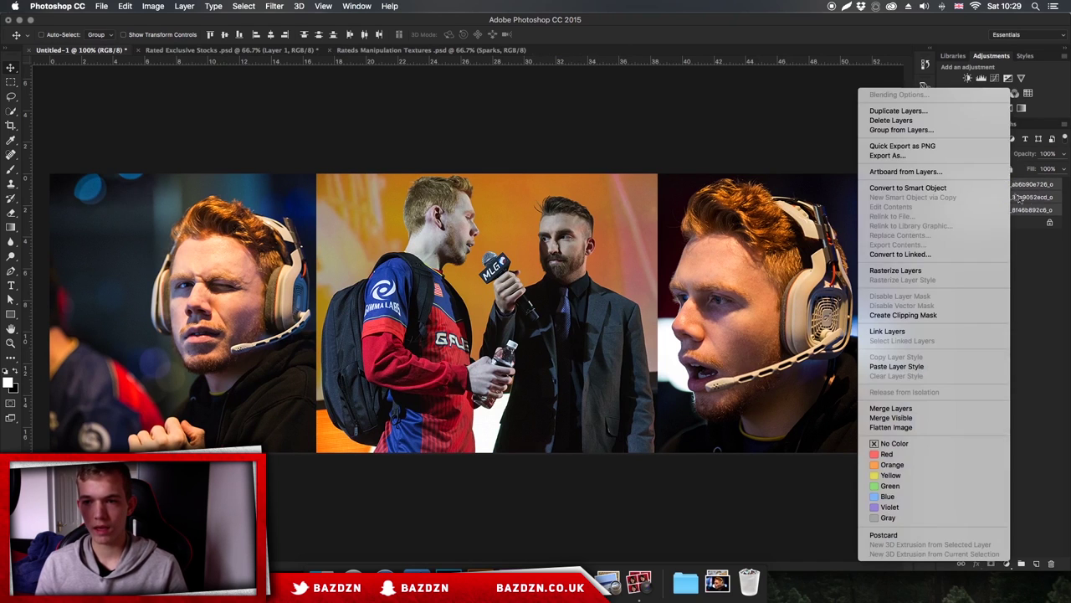
left_click(921, 270)
left_click(969, 213)
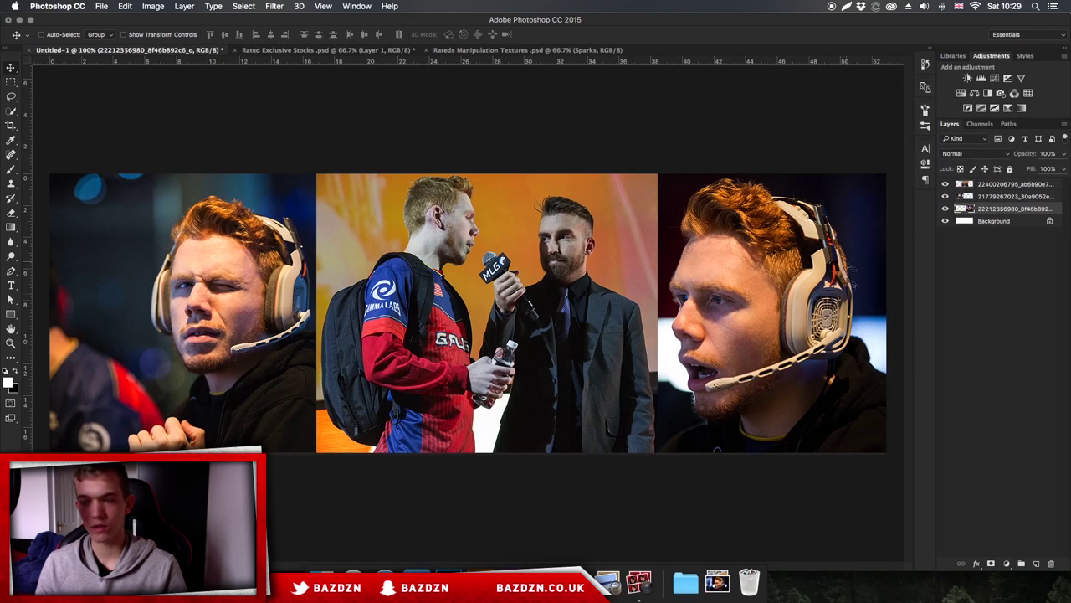
left_click(950, 199)
left_click(947, 195)
left_click(943, 207)
left_click(944, 208)
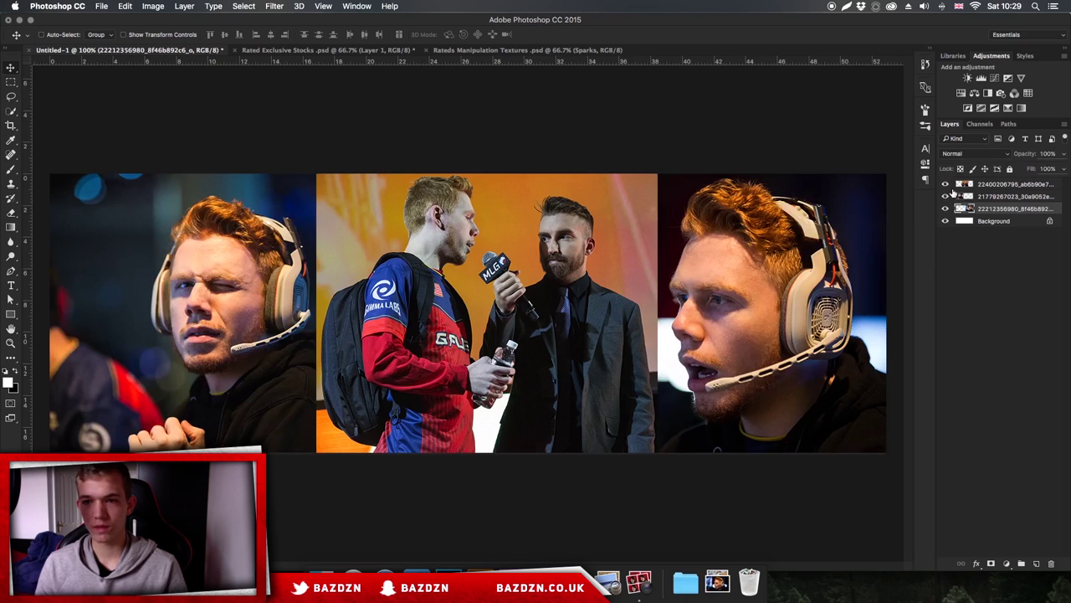
left_click(946, 184)
left_click(992, 184)
left_click(944, 197)
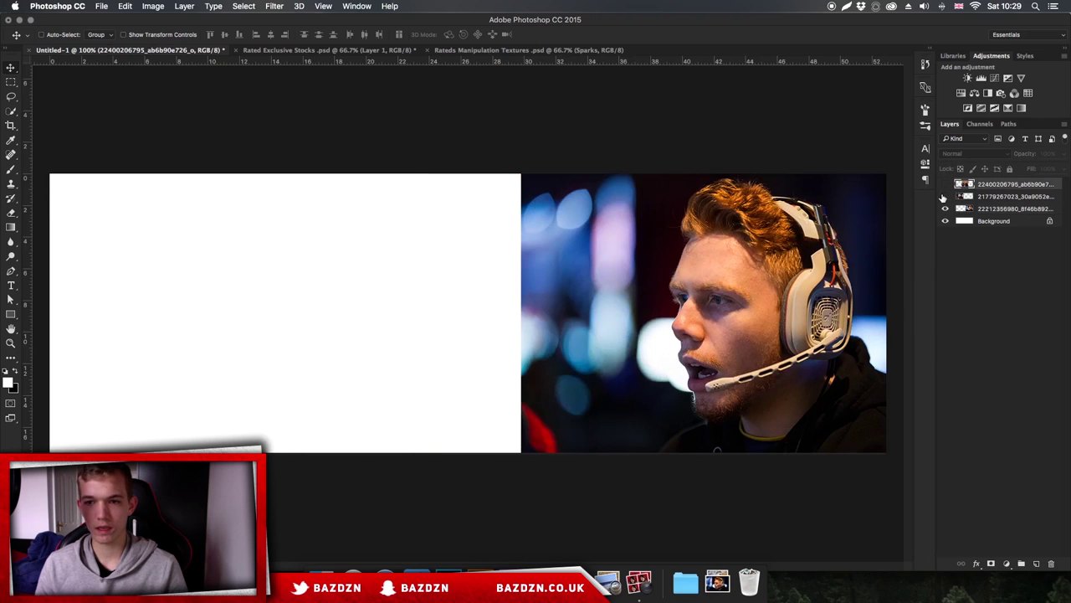
left_click(945, 196)
left_click(945, 209)
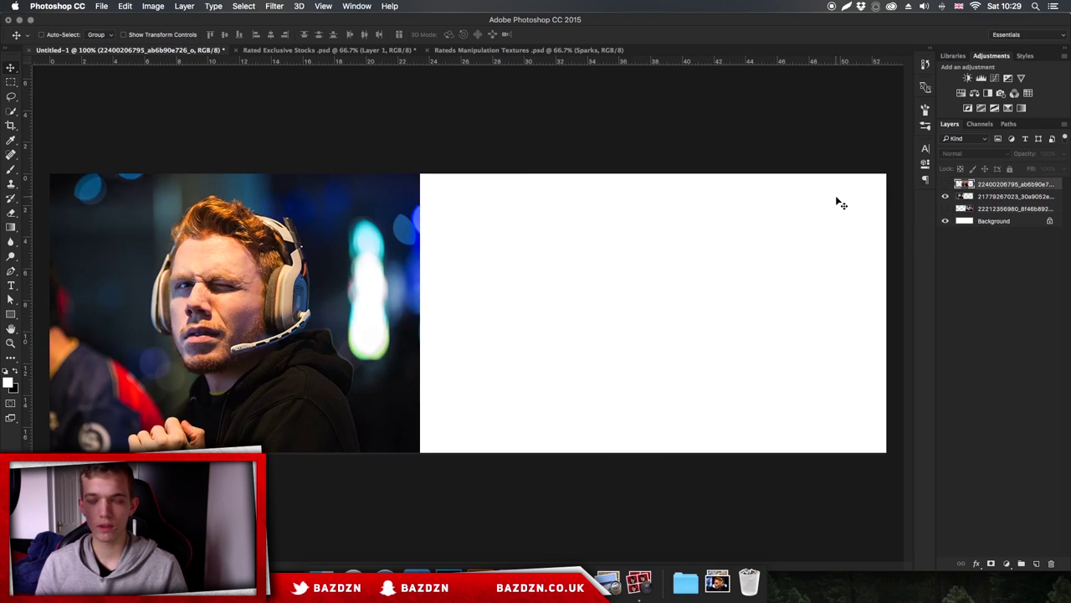
left_click(996, 196)
key("super")
key("super")
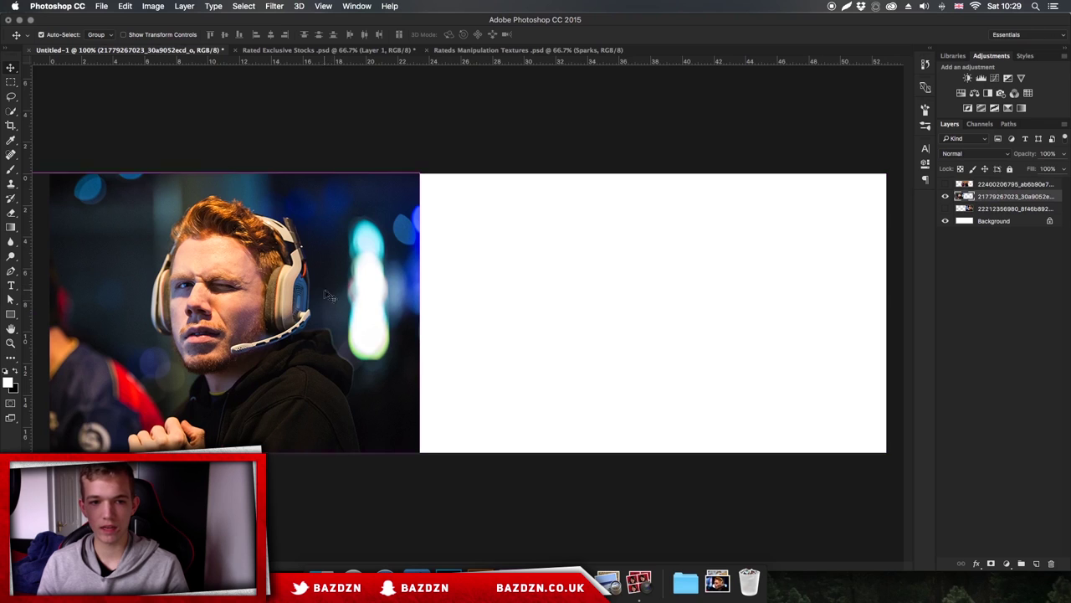
key("super+t")
right_click(364, 292)
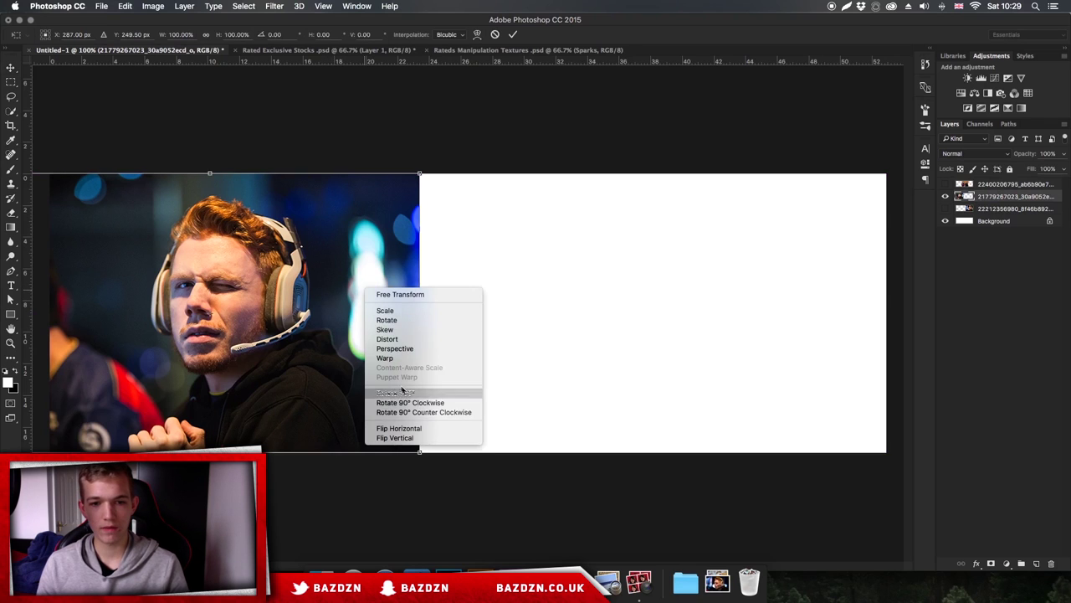
left_click(421, 427)
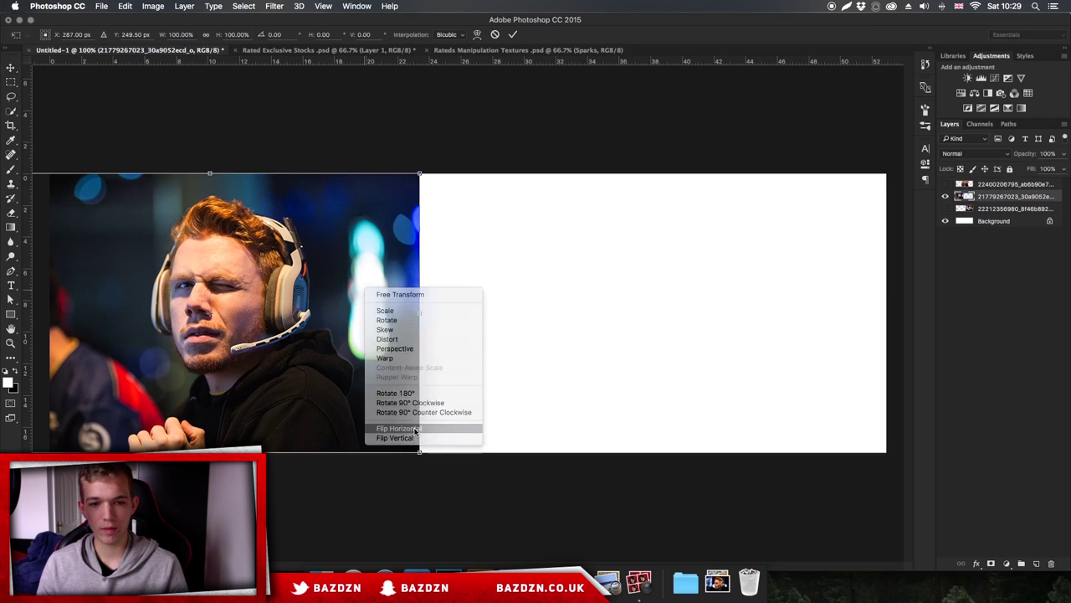
left_click(512, 35)
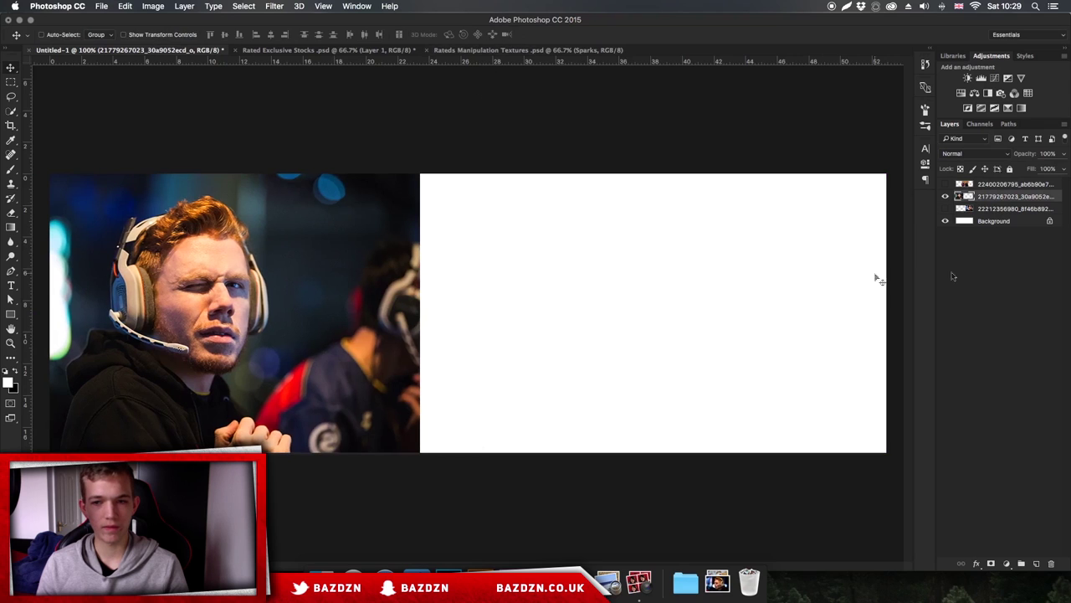
left_click(946, 184)
left_click(946, 196)
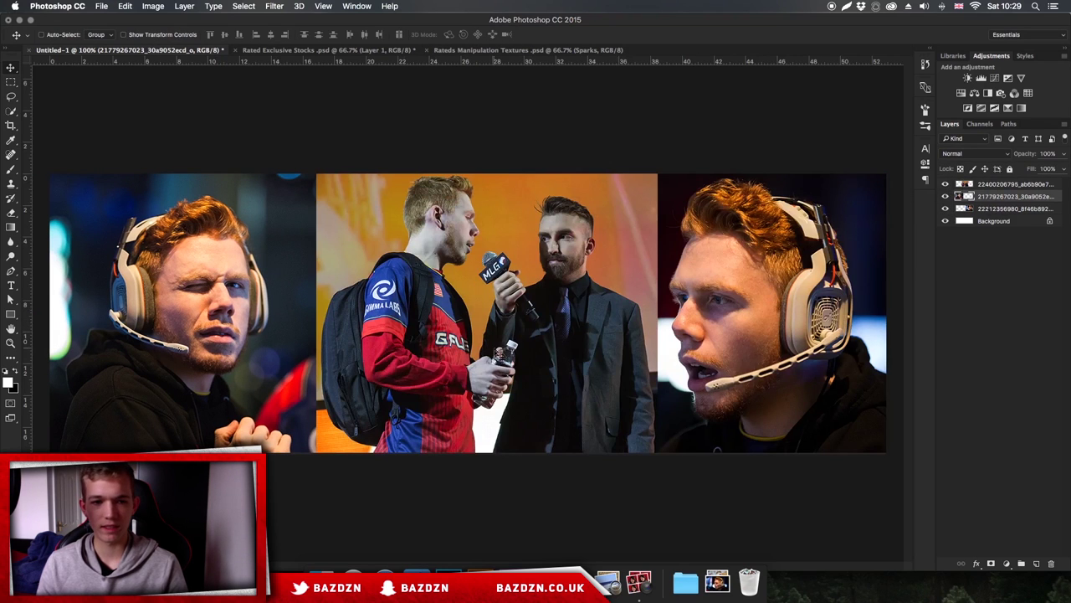
Convert the locked Background into a regular layer named Layer 0.
left_click(1040, 221)
double_click(1037, 221)
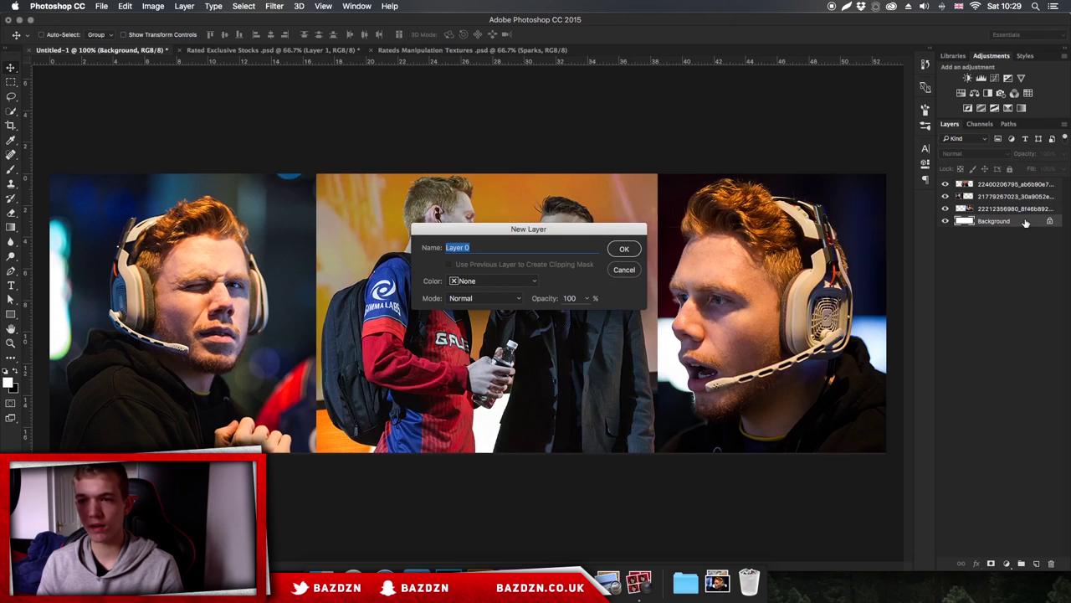
left_click(632, 247)
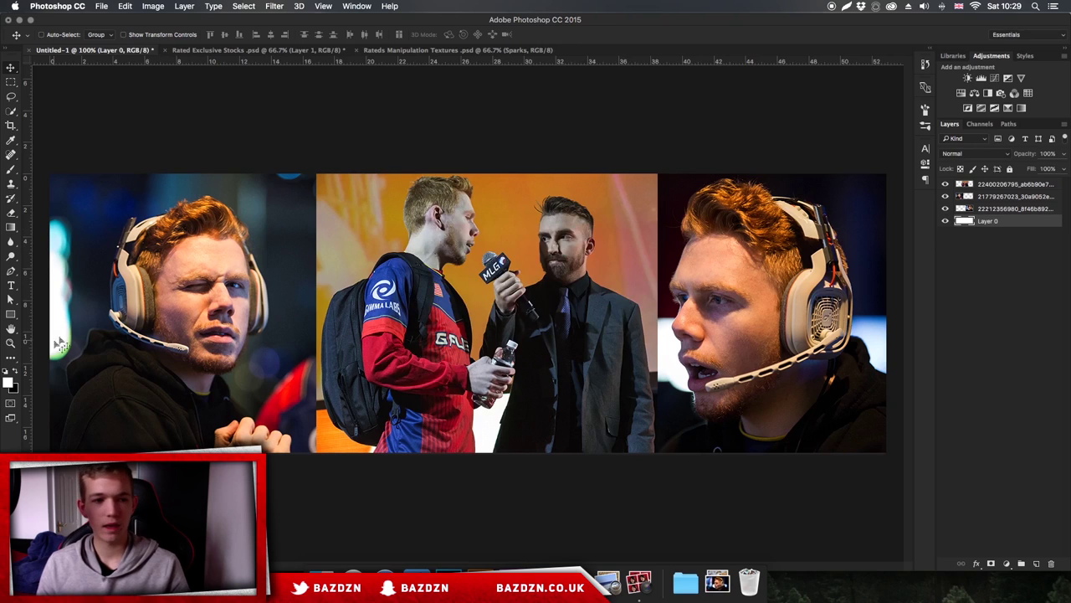
Make black the foreground colour, show only Layer 0 and fill it with black.
left_click(13, 371)
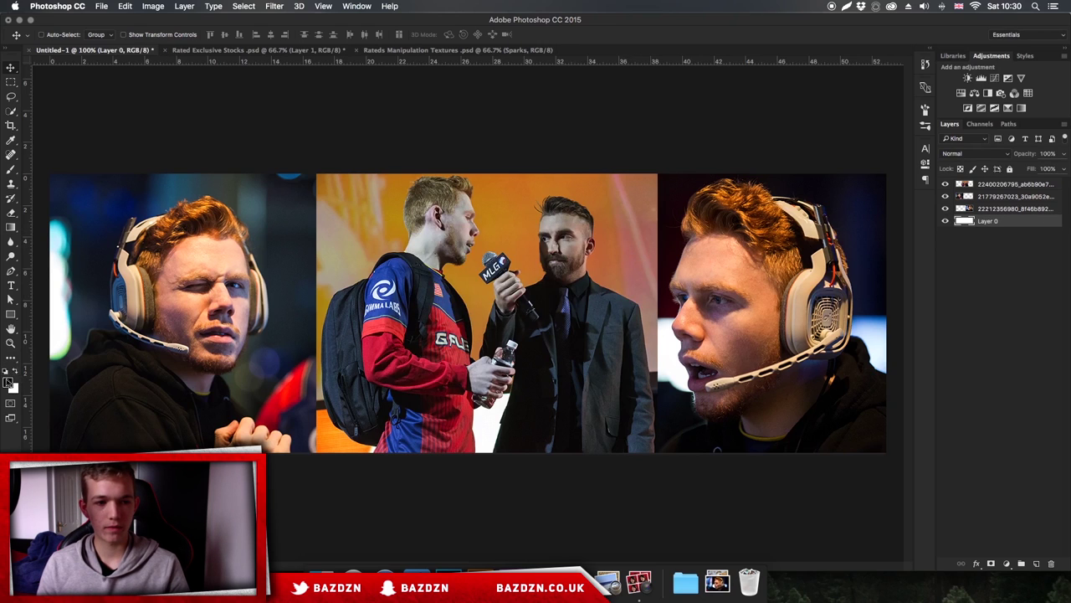
left_click(8, 383)
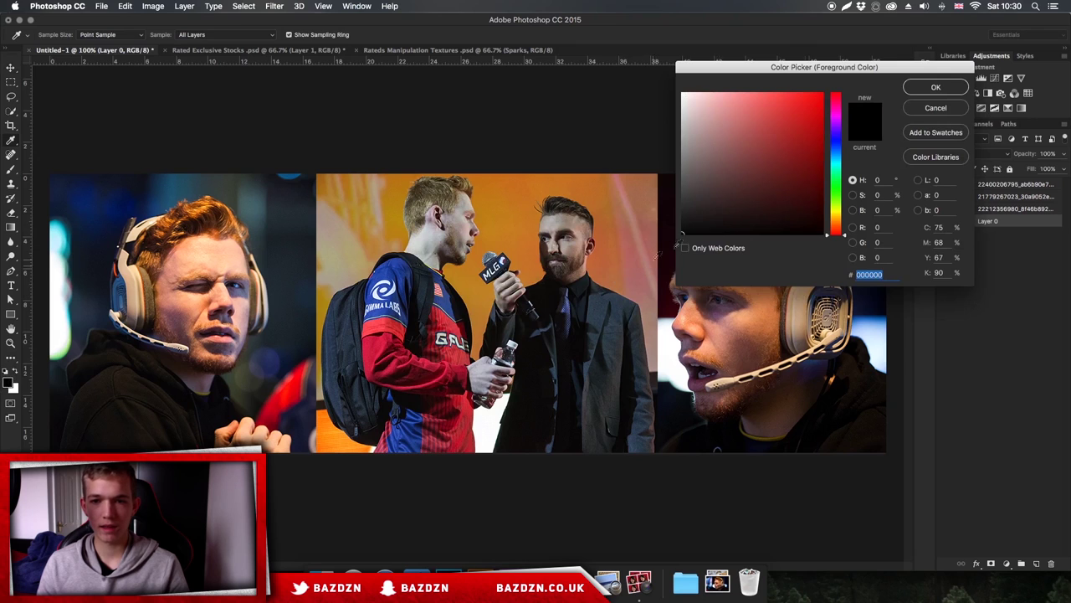
left_click(949, 106)
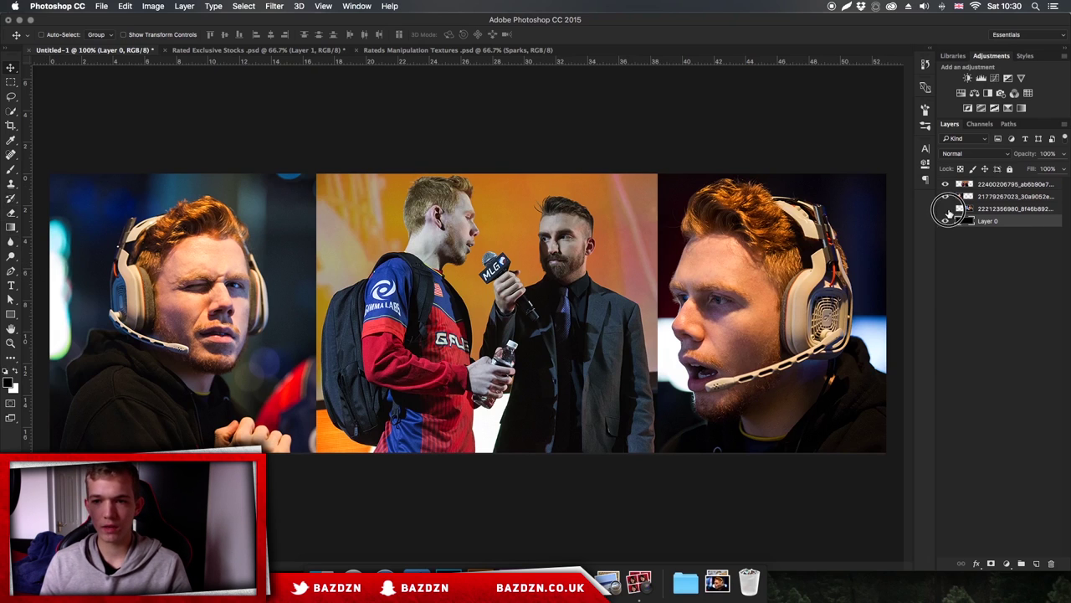
left_click(946, 221, "alt")
key("super+i")
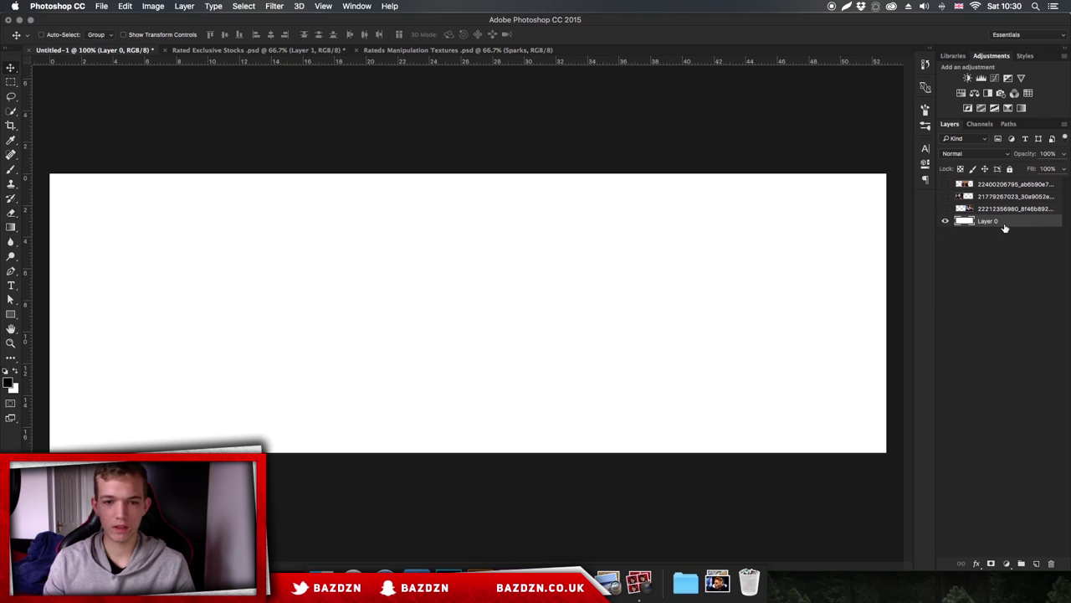
key("alt+BackSpace")
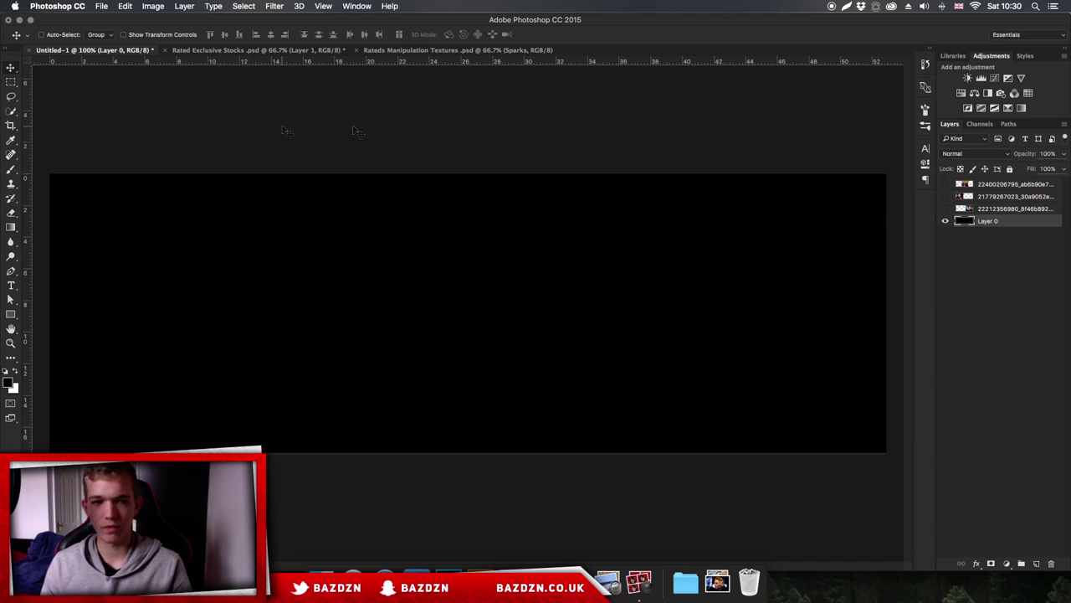
left_click_drag(10, 226, 67, 235)
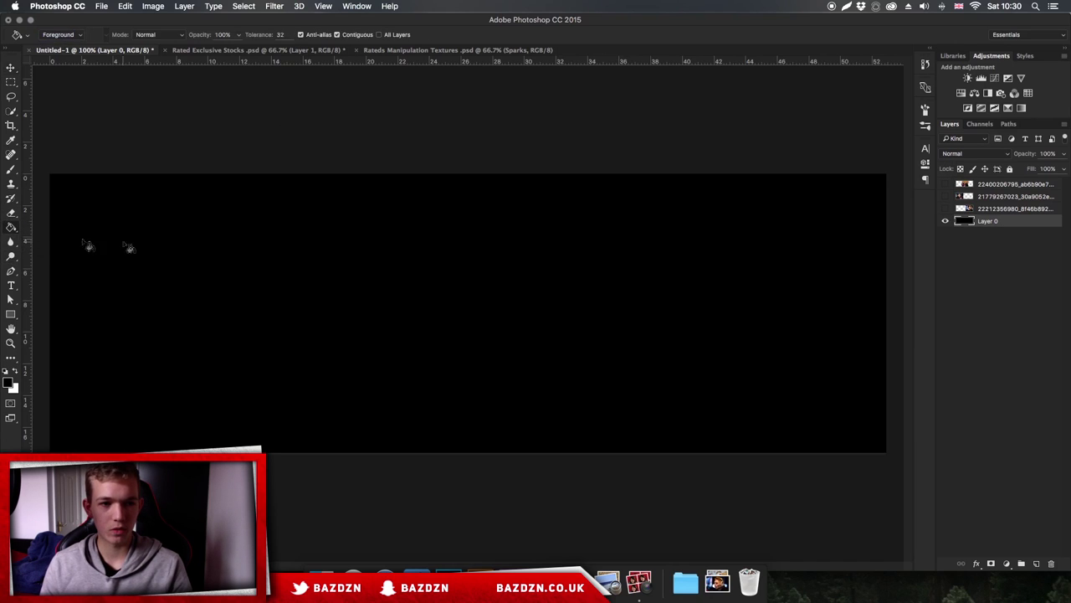
key("shift+g")
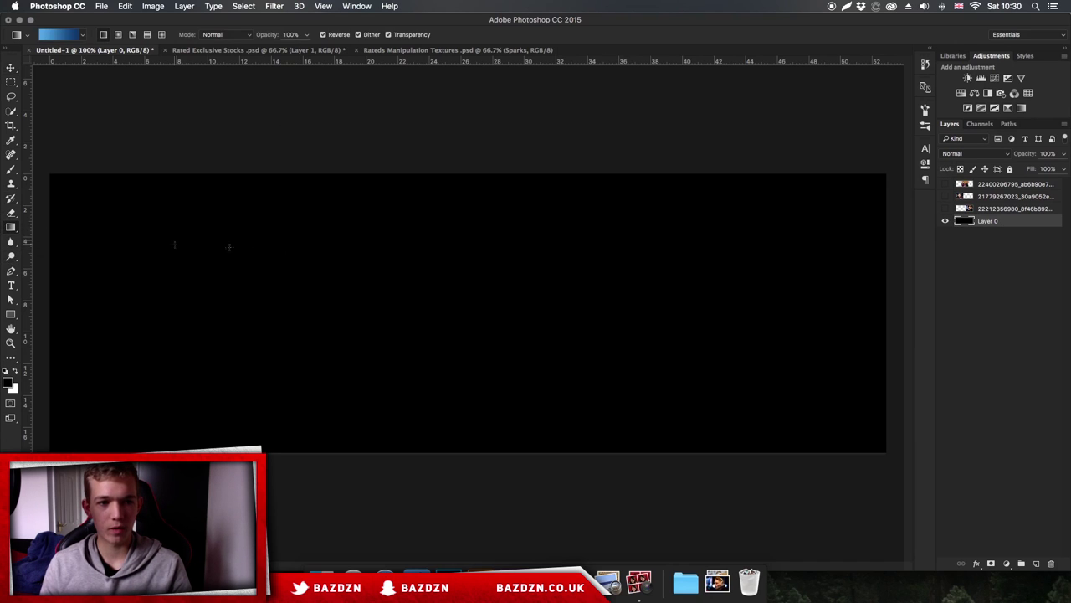
left_click(10, 67)
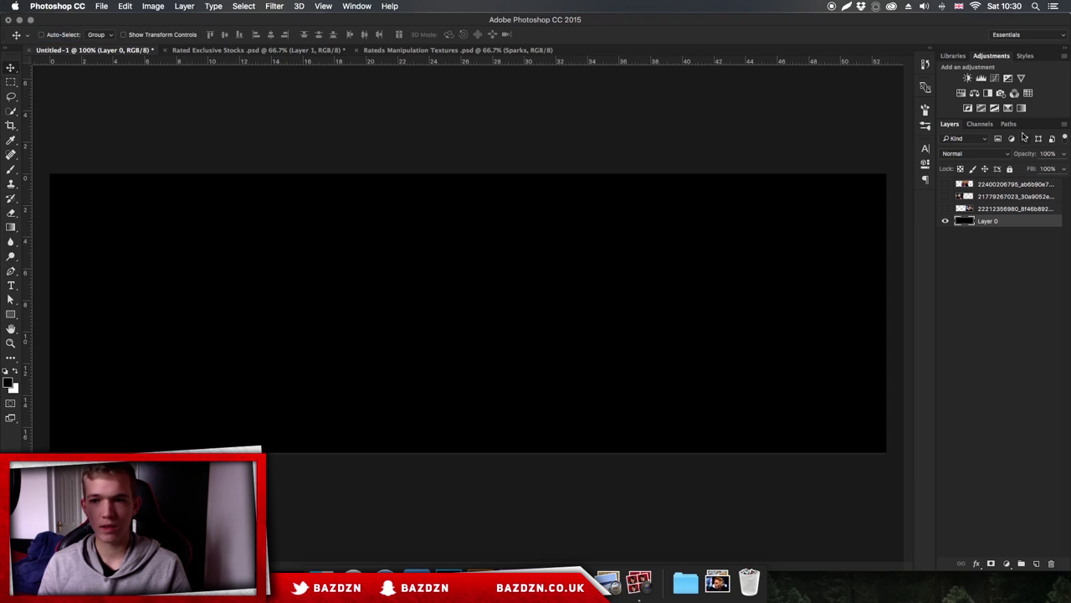
Show all three photo layers again above the black Layer 0.
left_click(945, 209)
left_click(946, 196)
left_click(945, 184)
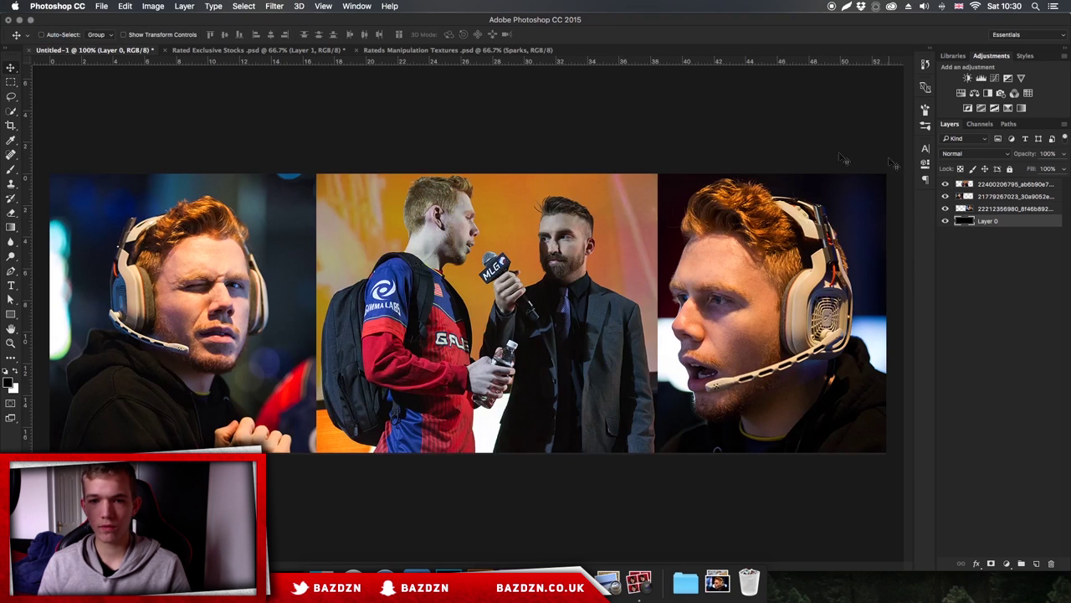
left_click(1002, 210)
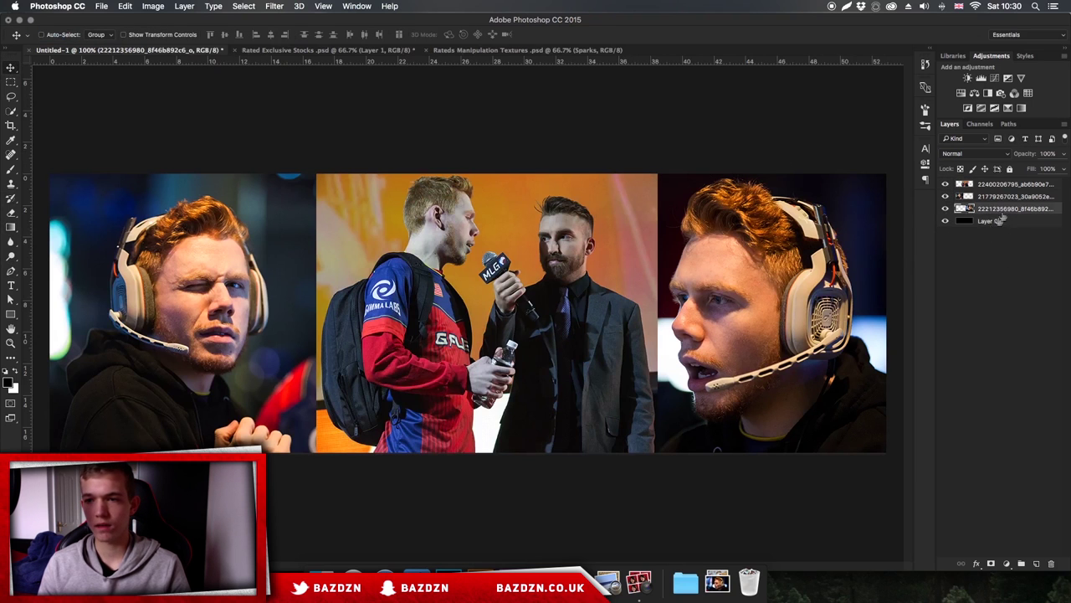
left_click(996, 186, "shift")
left_click_drag(1037, 168, 1062, 168)
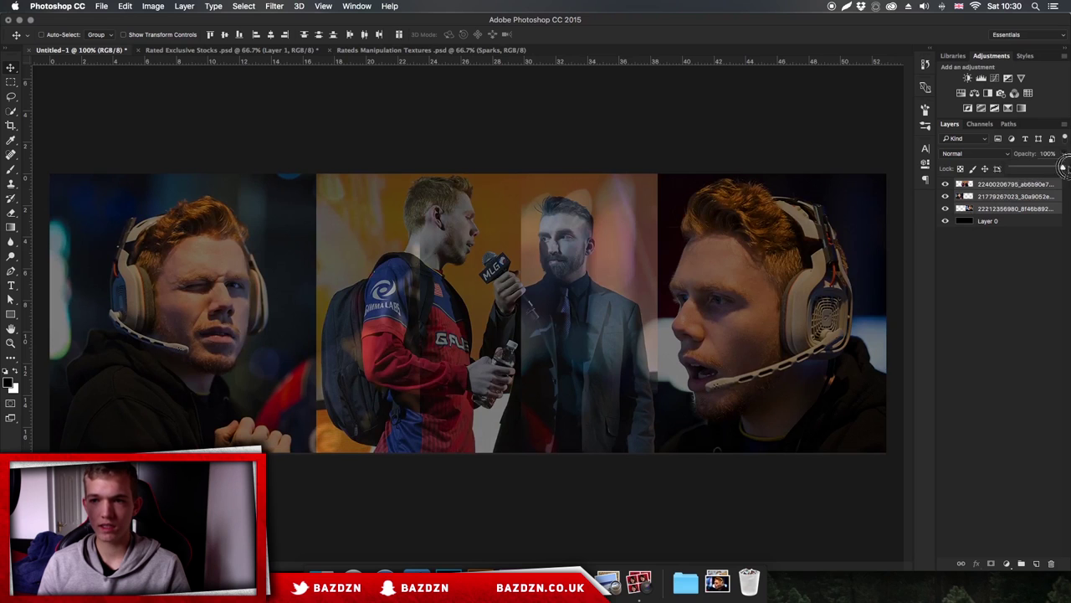
Hide the interview photo, keep the winking portrait layer selected and enlarge the Eraser tool to 700 px.
left_click(981, 197)
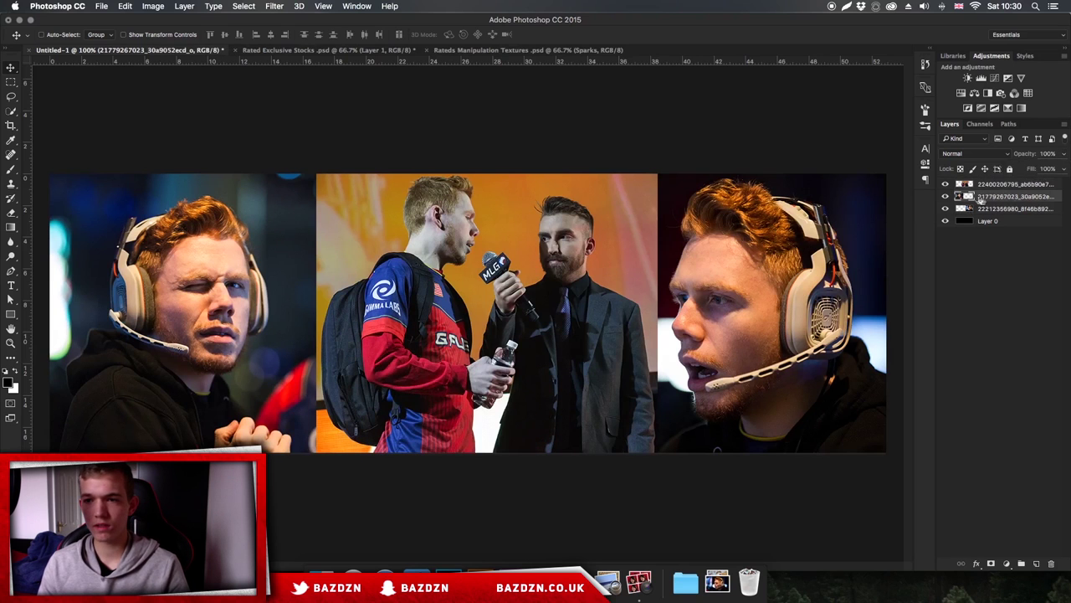
left_click(944, 196)
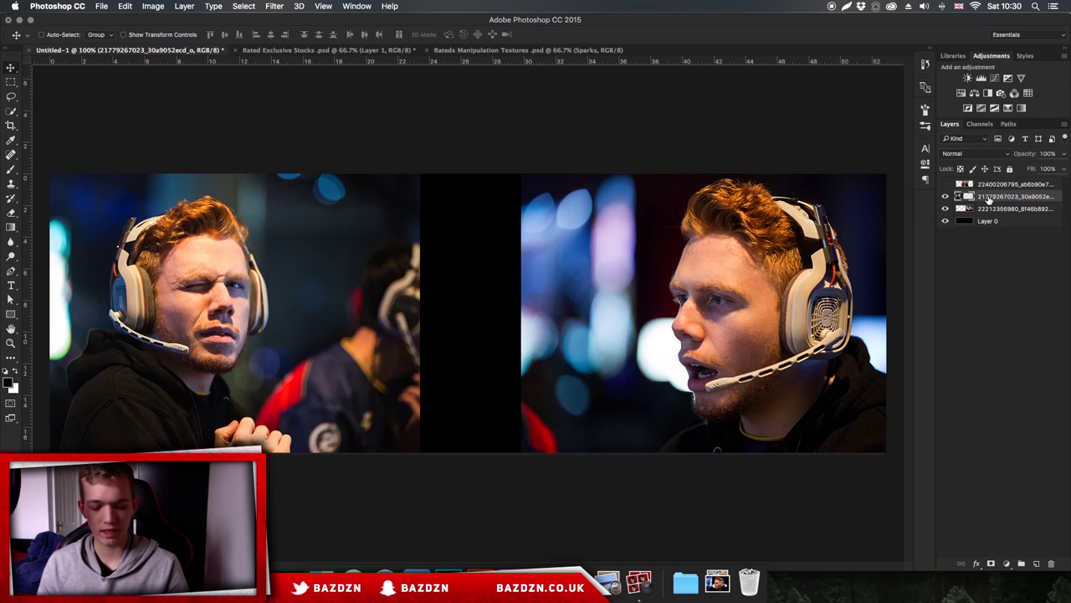
key("e")
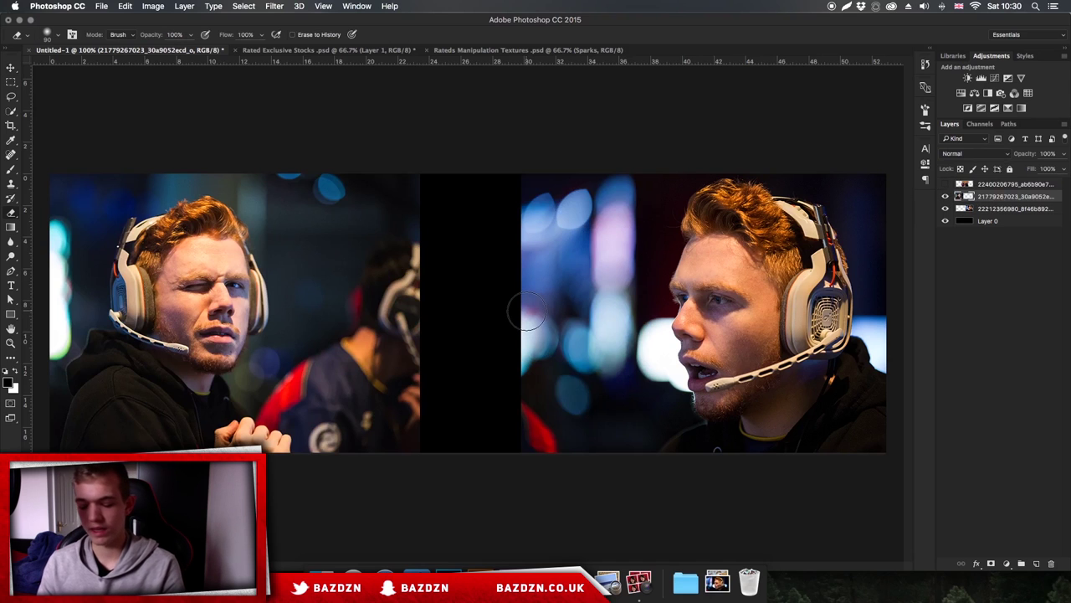
key("bracketright")
key("bracketright")
key("bracketright")
key("bracketright")
key("bracketright")
key("bracketright")
key("bracketright")
key("bracketright")
key("bracketright")
key("bracketright")
key("bracketright")
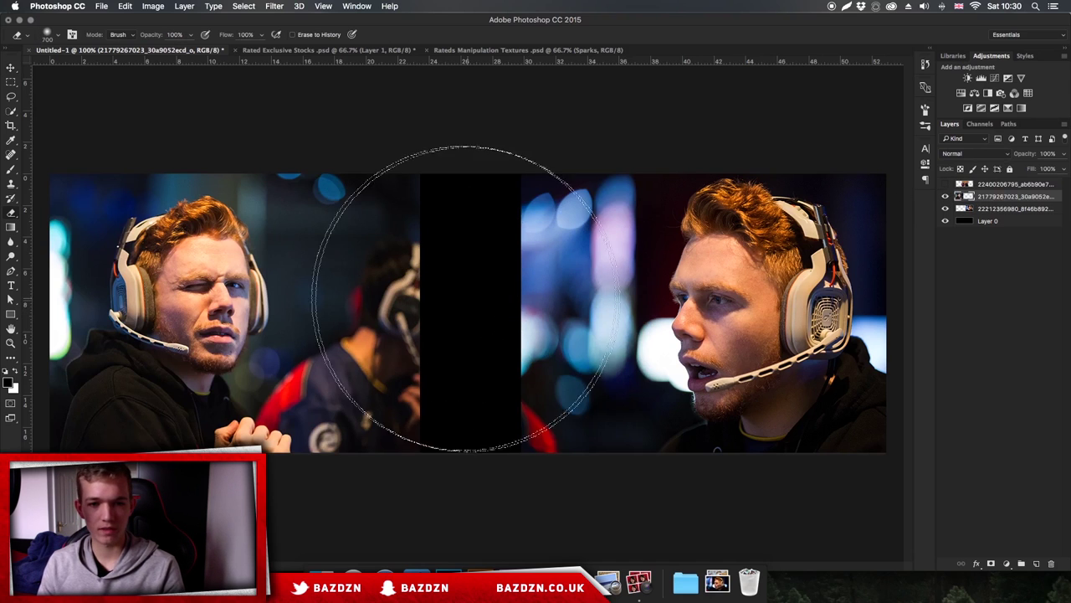
right_click(11, 214)
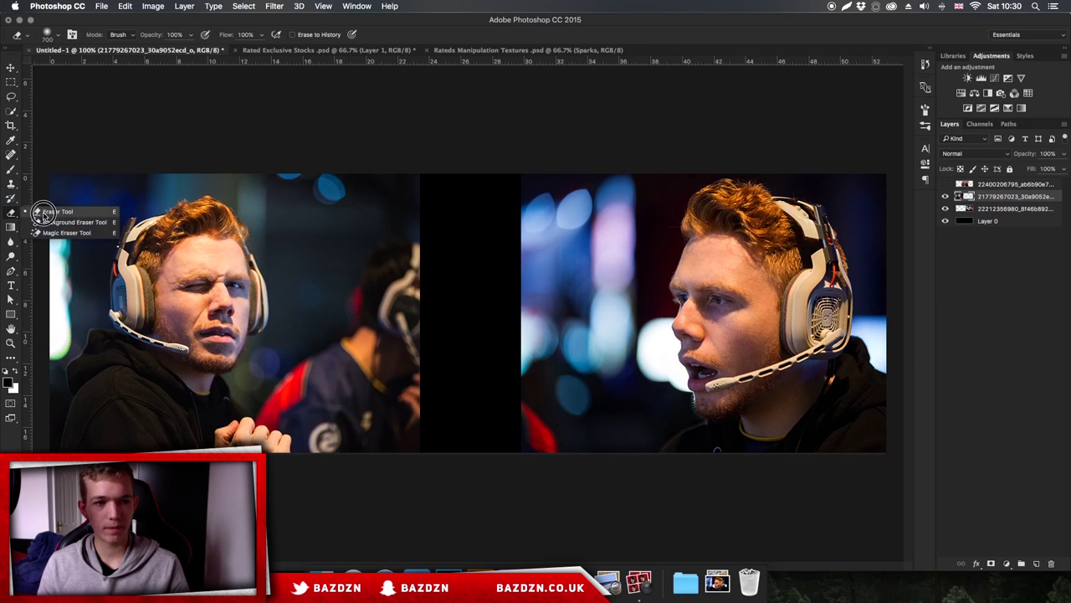
left_click(42, 210)
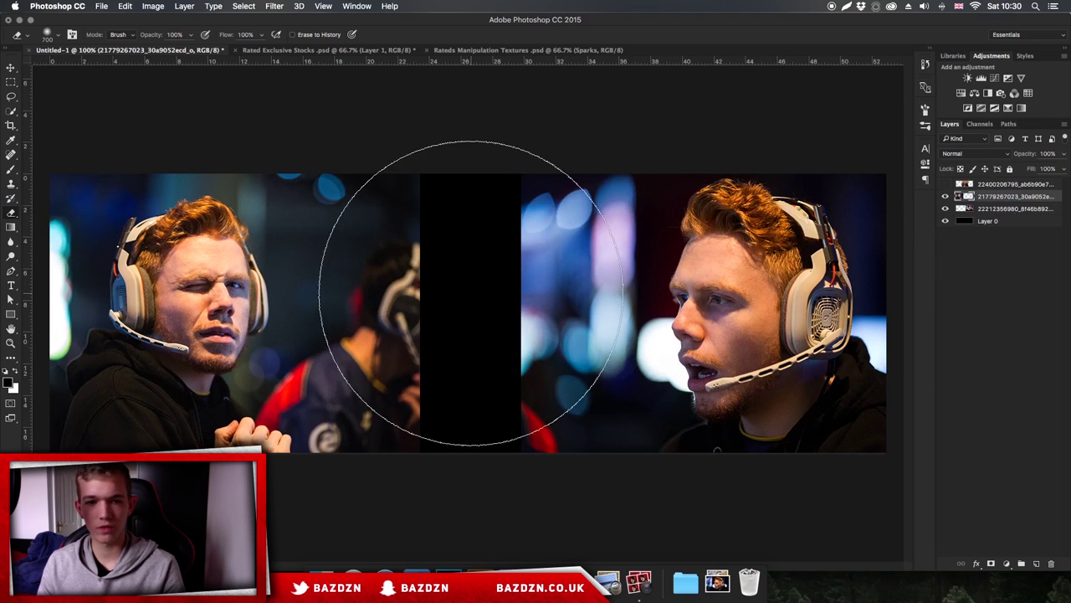
Softly erase the winking portrait's right edge with a 700 px, 0% hardness Eraser so it fades into black.
left_click(475, 267)
mouse_move(507, 326)
left_mouse_down()
mouse_move(507, 421)
mouse_move(520, 202)
mouse_move(573, 477)
mouse_move(553, 317)
left_mouse_up()
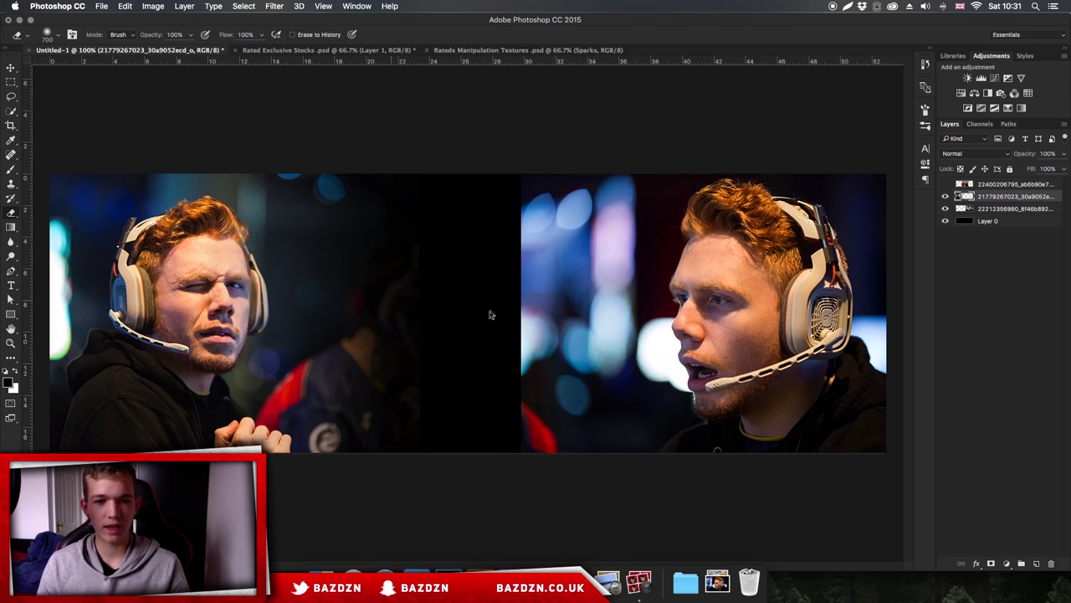
key("super+m")
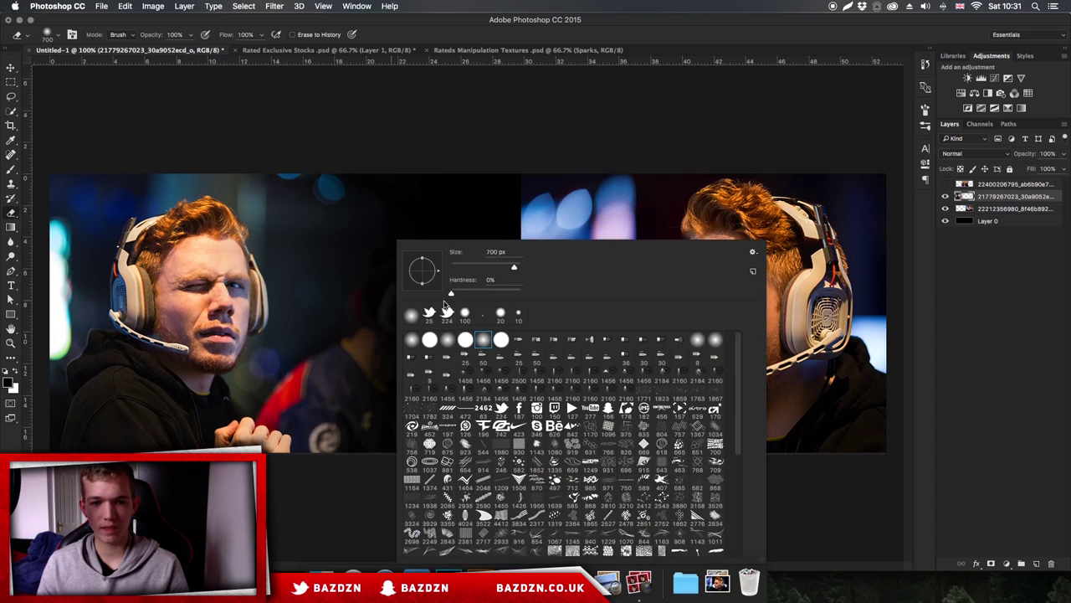
left_click(376, 303)
key("super+z")
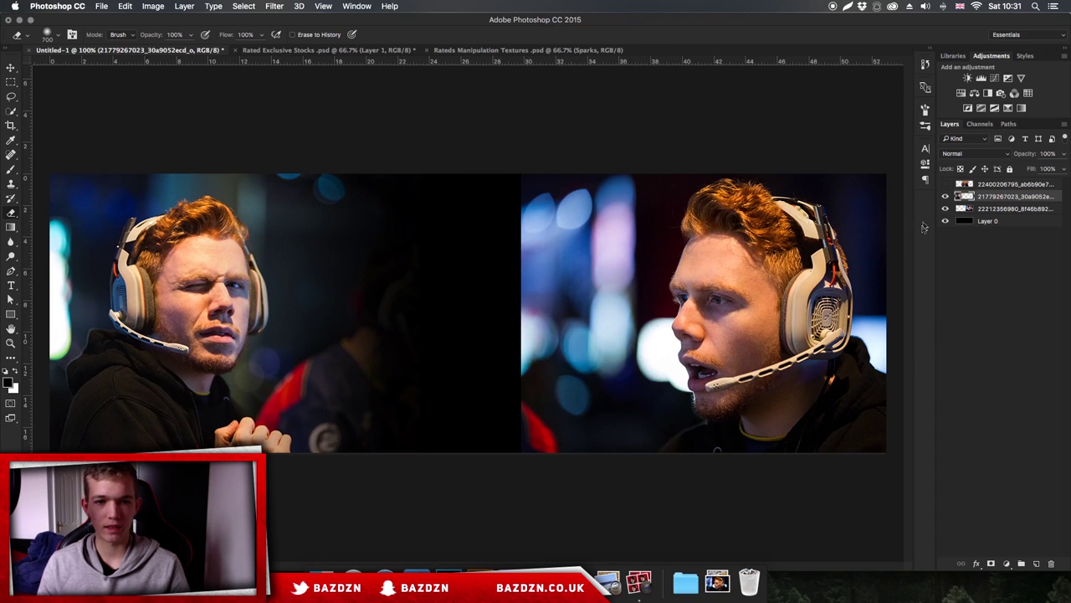
left_click(994, 208)
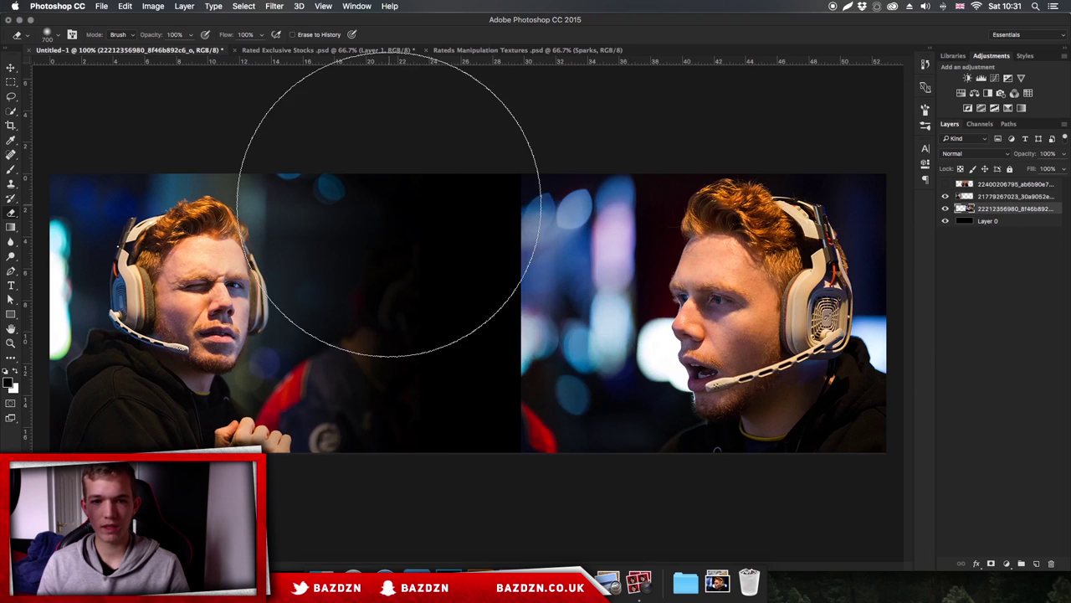
mouse_move(429, 341)
left_mouse_down()
mouse_move(436, 493)
mouse_move(404, 221)
mouse_move(403, 248)
mouse_move(414, 345)
mouse_move(417, 229)
mouse_move(420, 393)
mouse_move(425, 210)
mouse_move(422, 425)
left_mouse_up()
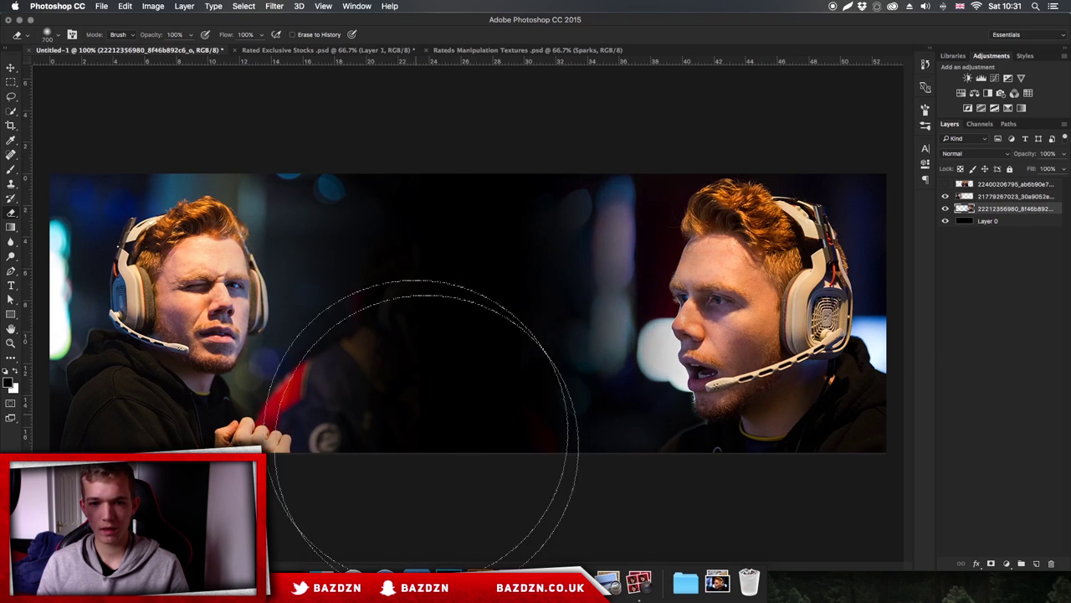
Show and select the interview photo layer, then erase its right and left edges with a 400 px Eraser to blend it into both portraits.
left_click(945, 183)
left_click(1005, 186)
key("super+minus")
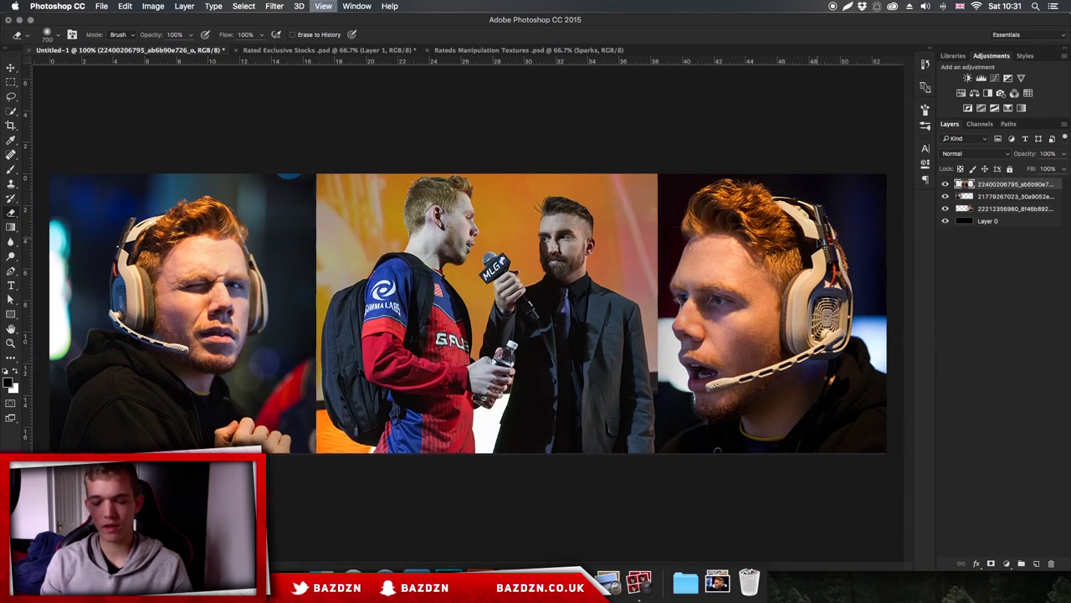
scroll(756, 318, "right", 4)
key("super+minus")
key("super+minus")
key("bracketleft")
key("bracketleft")
key("bracketleft")
mouse_move(718, 195)
left_mouse_down()
mouse_move(736, 293)
mouse_move(732, 421)
left_mouse_up()
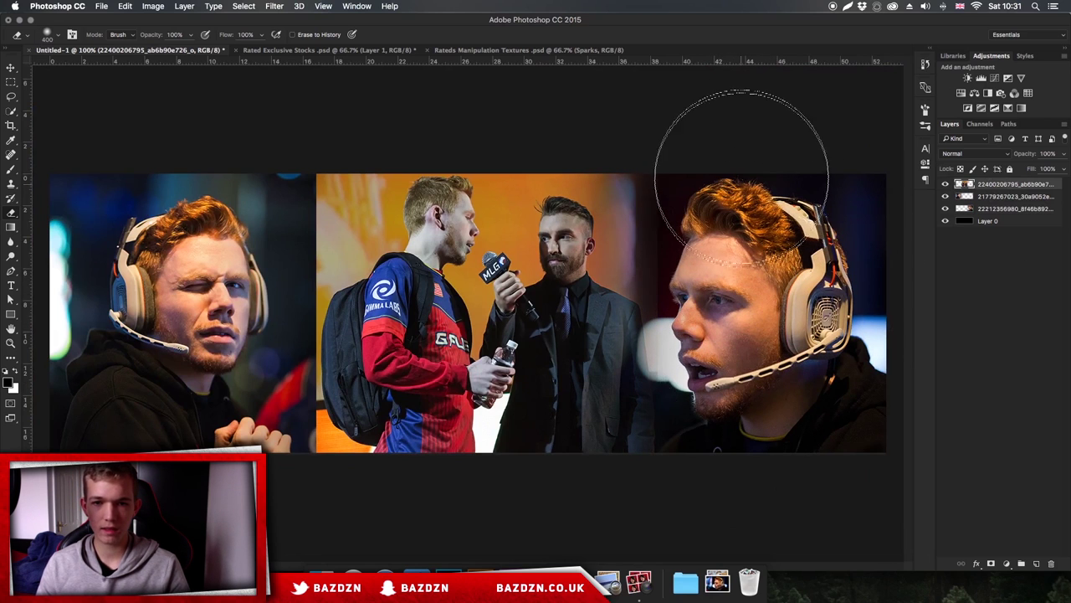
mouse_move(251, 448)
left_mouse_down()
mouse_move(238, 368)
mouse_move(297, 252)
mouse_move(253, 207)
mouse_move(301, 243)
mouse_move(293, 360)
mouse_move(251, 466)
mouse_move(249, 374)
left_mouse_up()
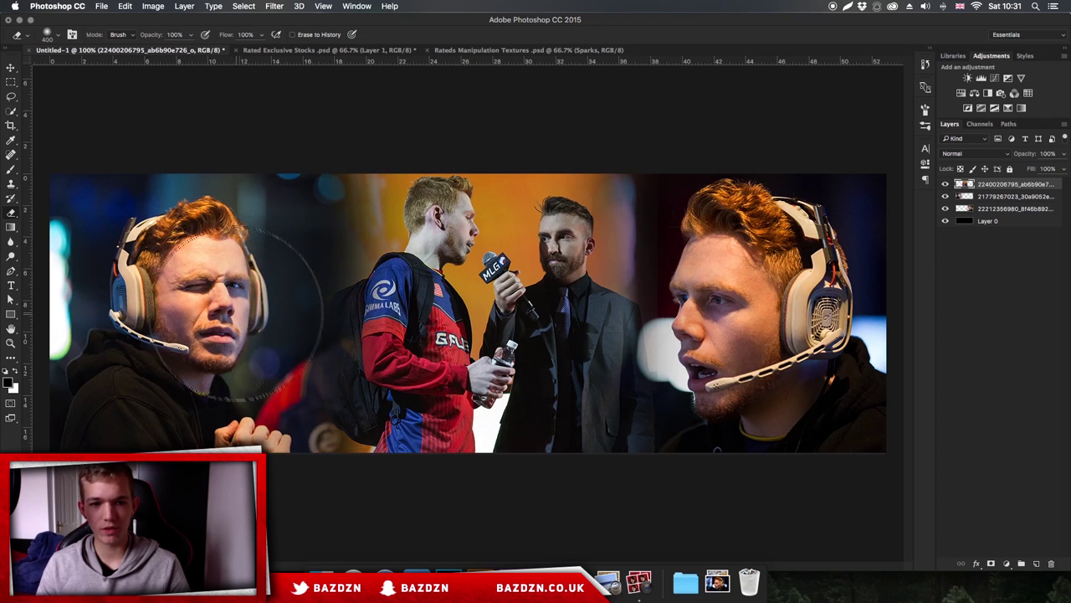
key("super+minus")
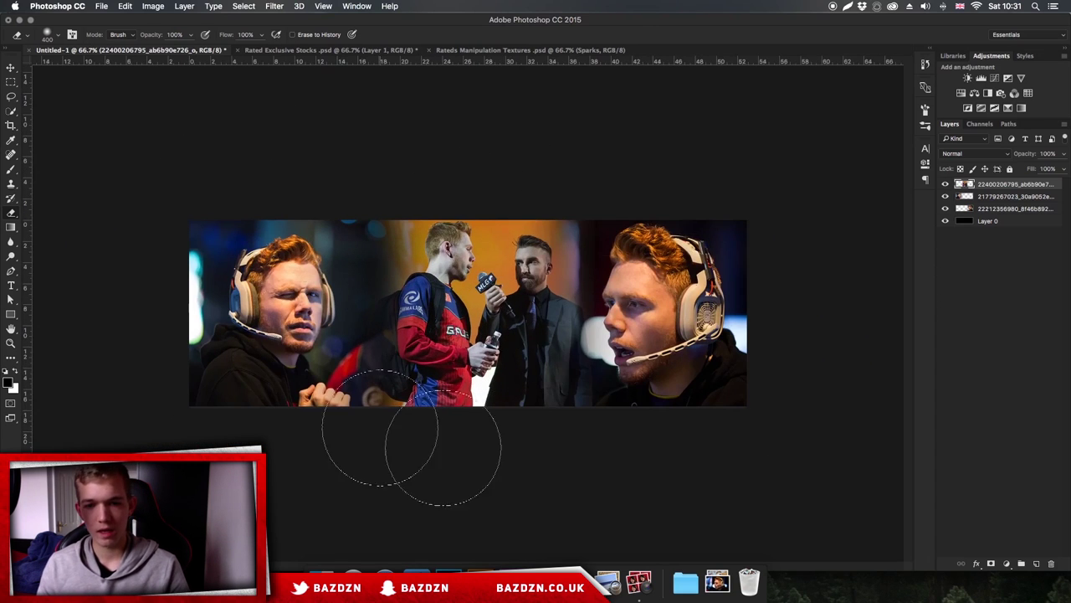
key("super+minus")
key("super+equal")
key("super+equal")
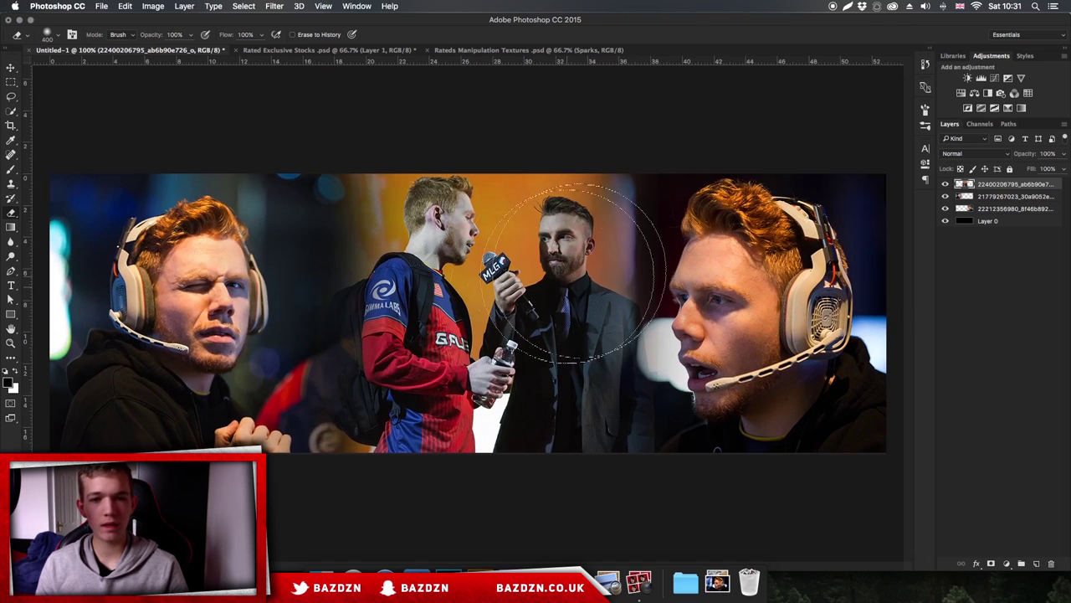
left_click(11, 67)
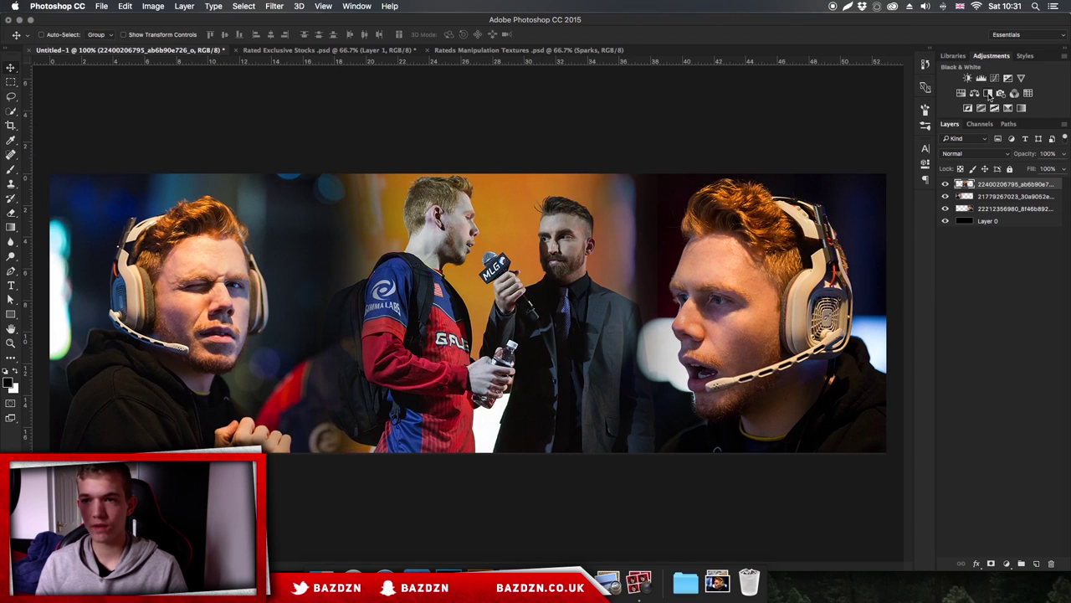
Add a Black & White adjustment layer above the photos and set all its colour values to 0.
left_click(988, 94)
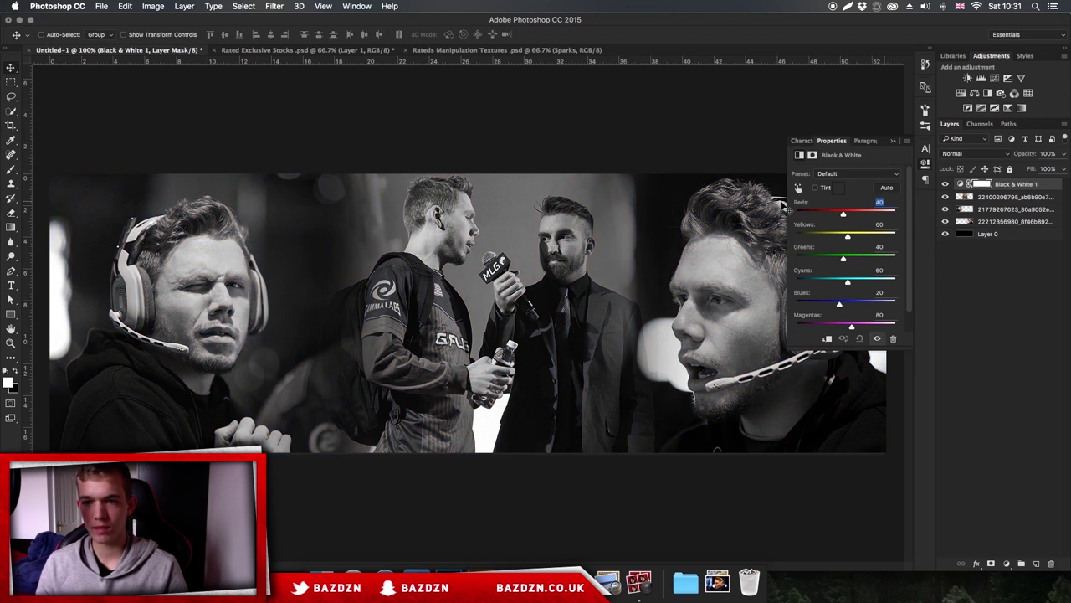
type("0")
key("Tab")
type("0")
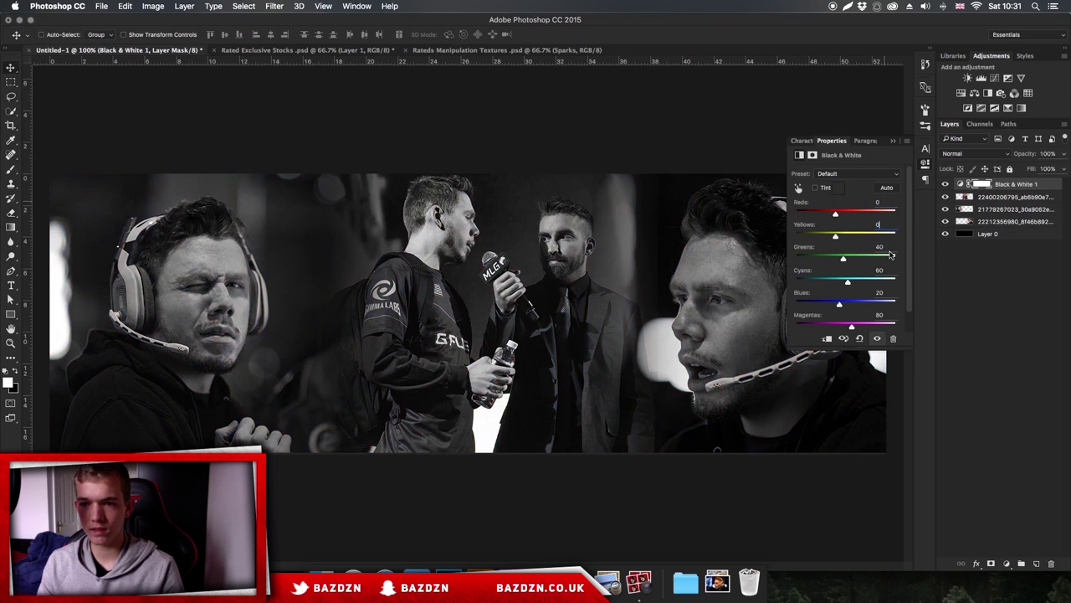
type("0")
left_click_drag(886, 272, 860, 295)
type("0")
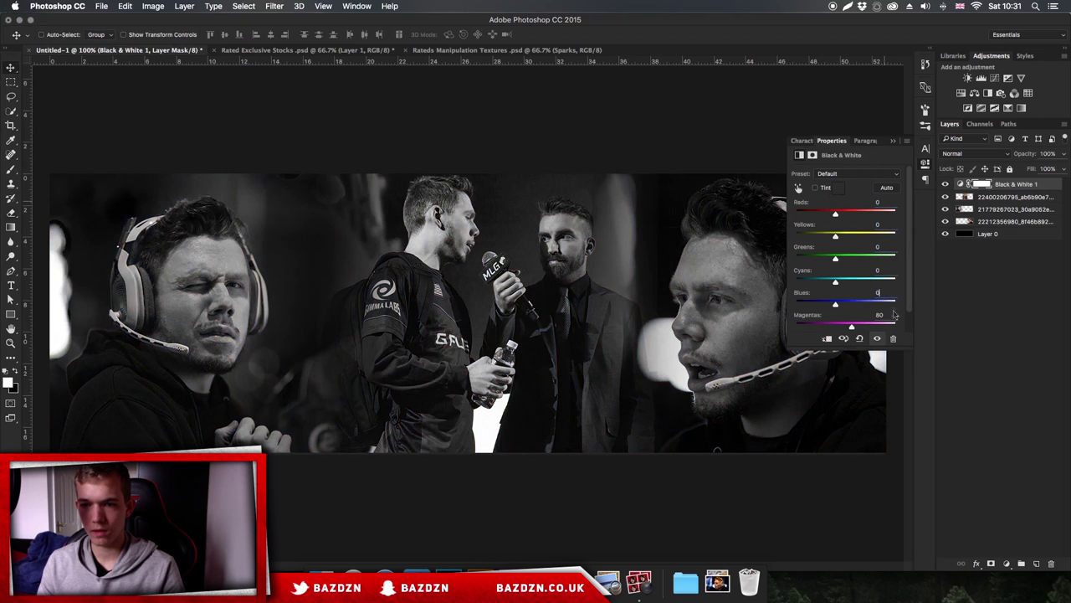
left_click(1013, 269)
left_click(1015, 185)
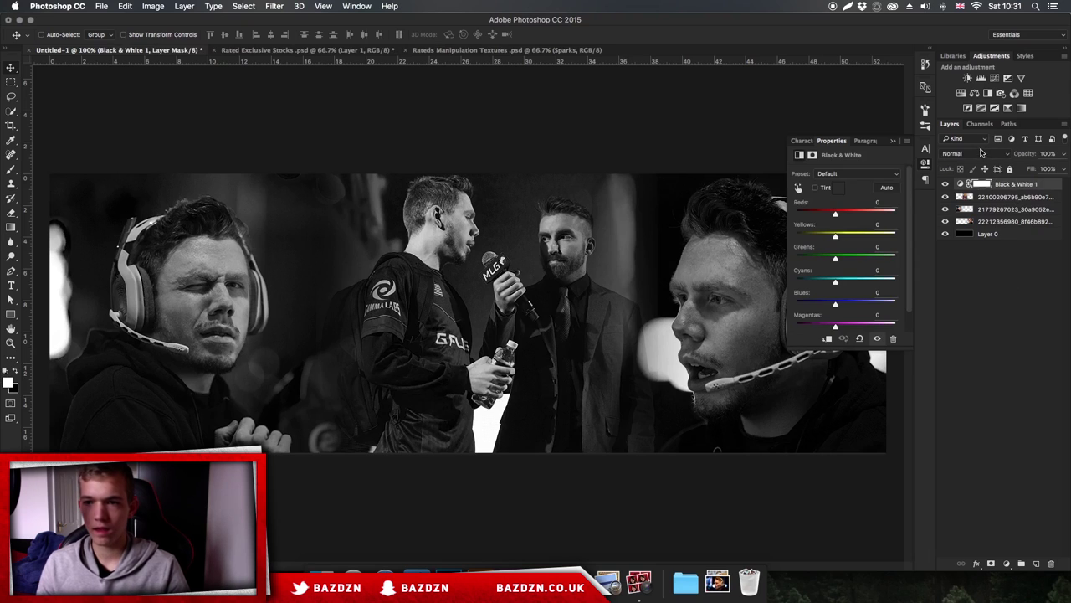
Set the Black & White adjustment layer to Overlay blending at 63% opacity and compare the image with and without it.
left_click(962, 153)
left_click(959, 275)
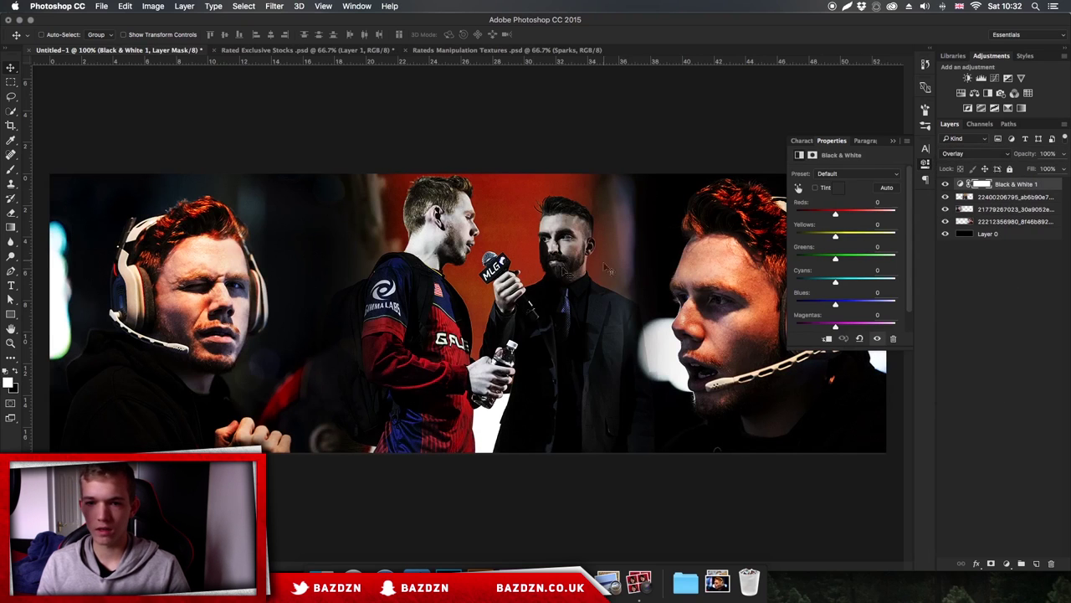
left_click_drag(1034, 165, 1044, 168)
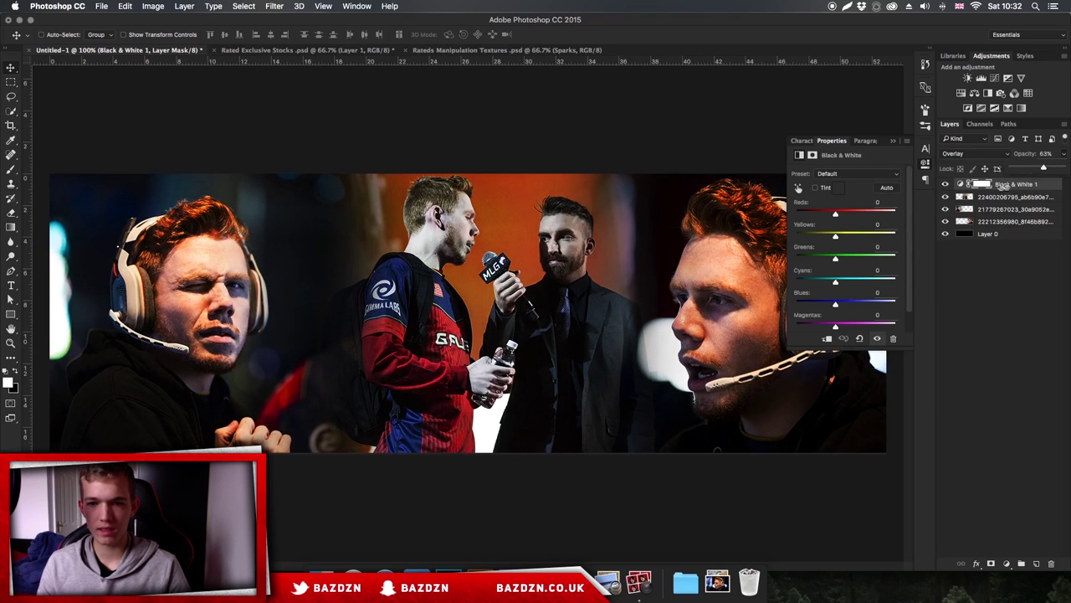
left_click(945, 184)
left_click(945, 184)
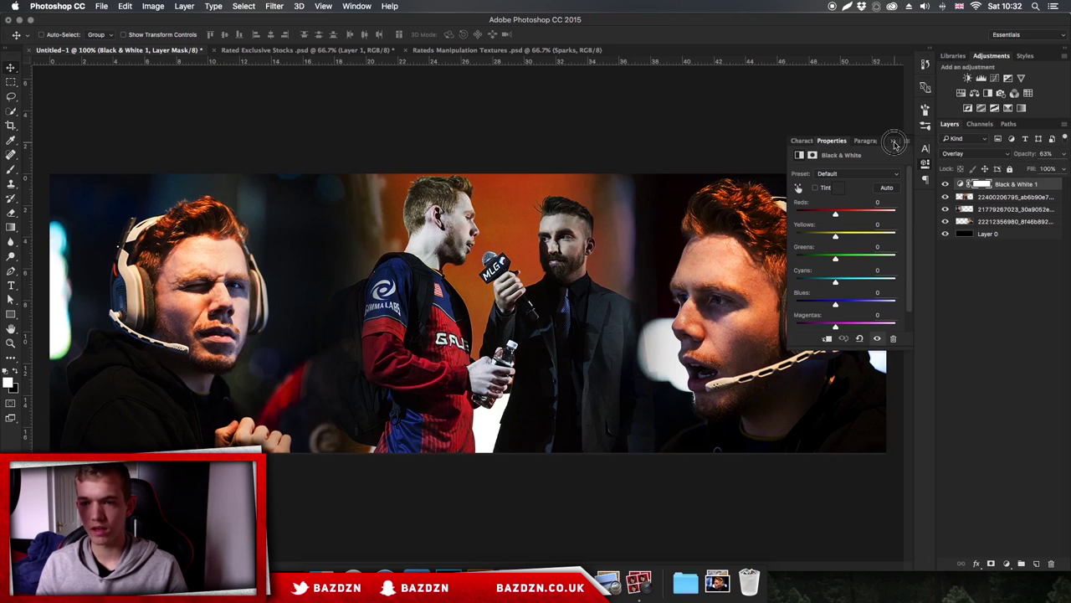
left_click(894, 143)
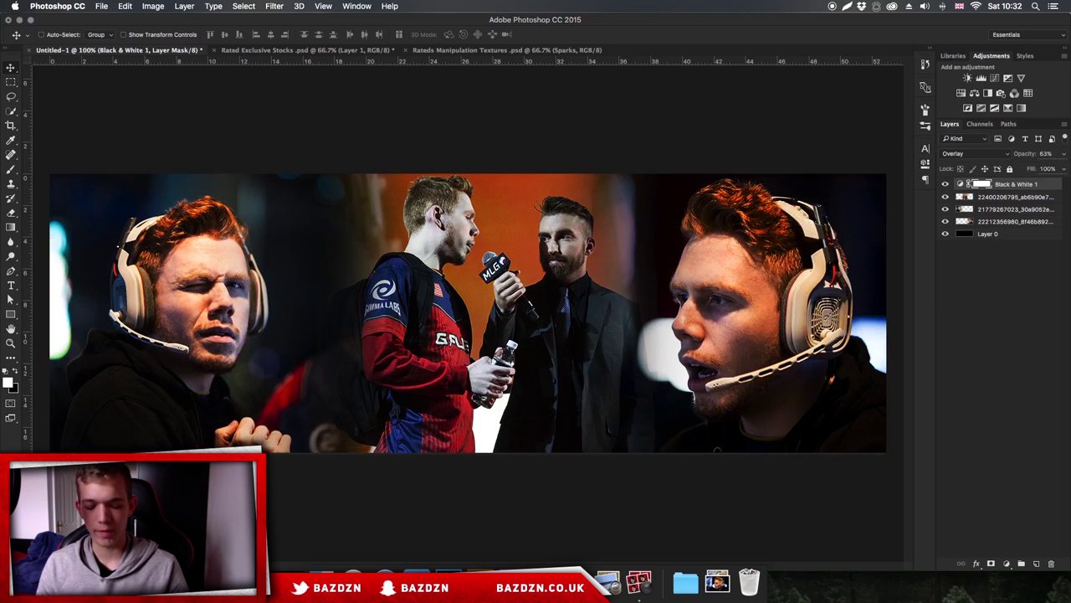
Add a Hue/Saturation adjustment at the top of the layer stack with its saturation at -48.
left_click(960, 92)
left_click_drag(845, 238, 820, 238)
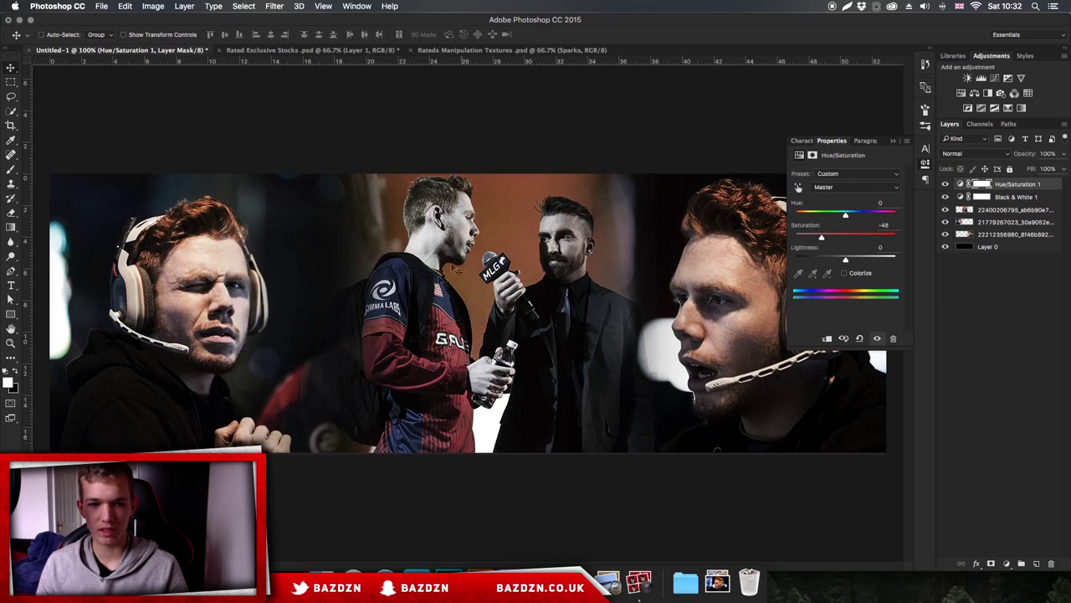
left_click(986, 222)
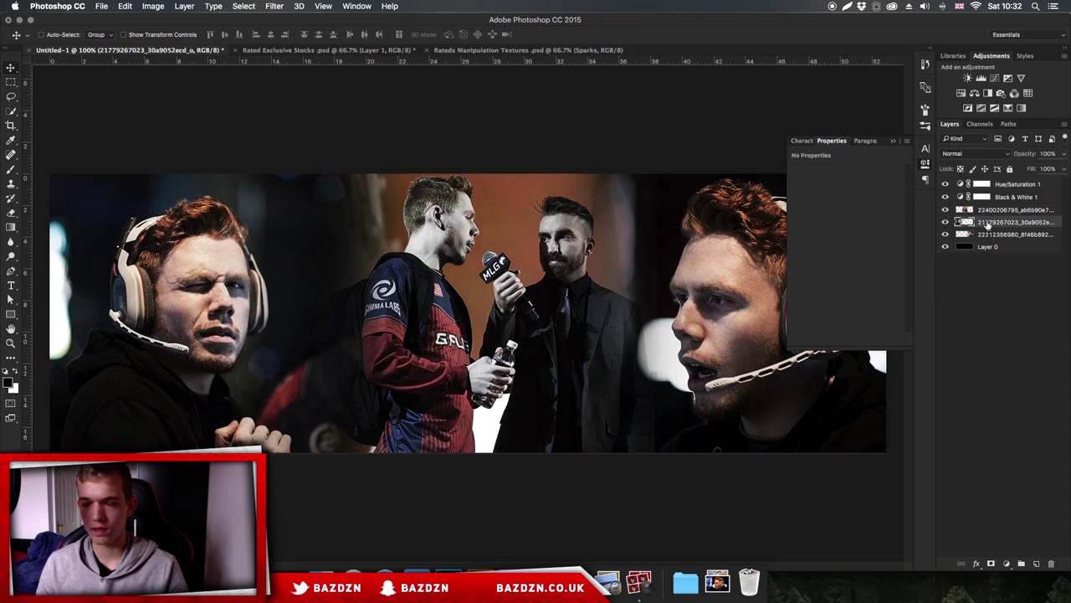
left_click(983, 211)
left_click(893, 141)
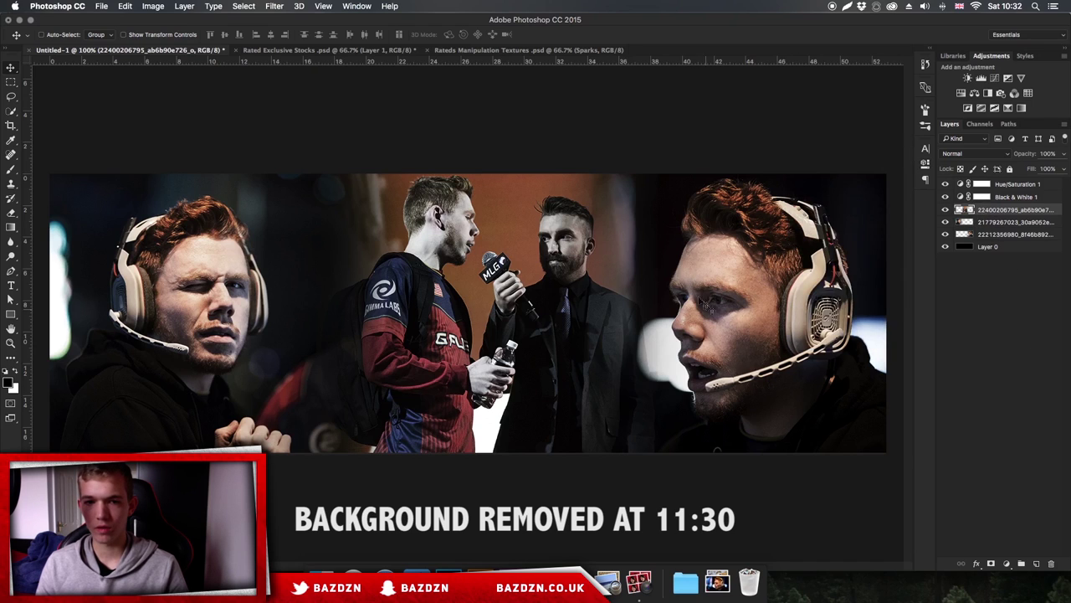
left_click(962, 92)
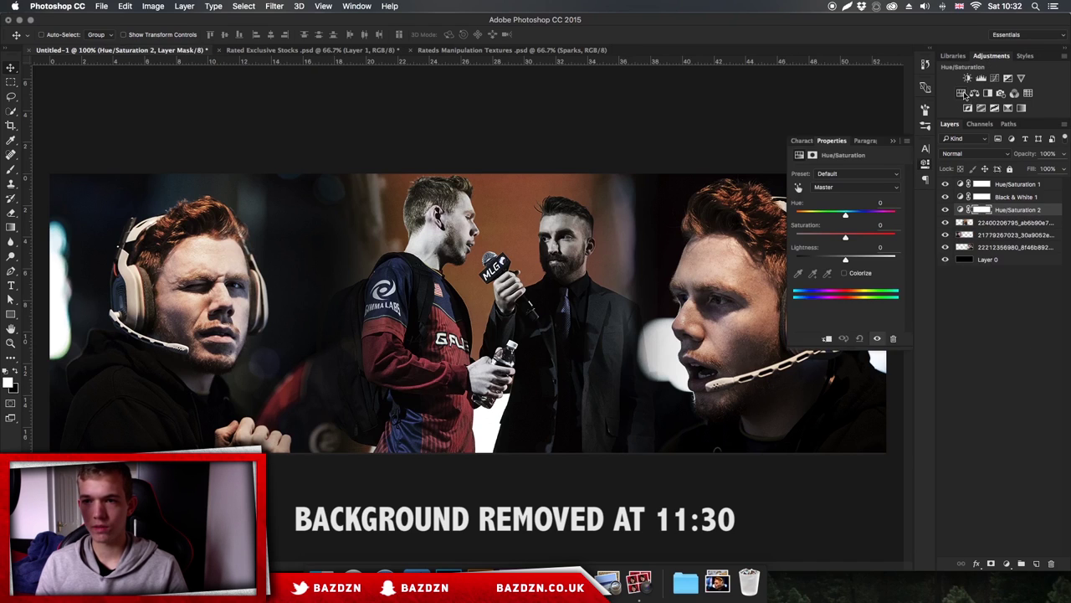
left_click(988, 58)
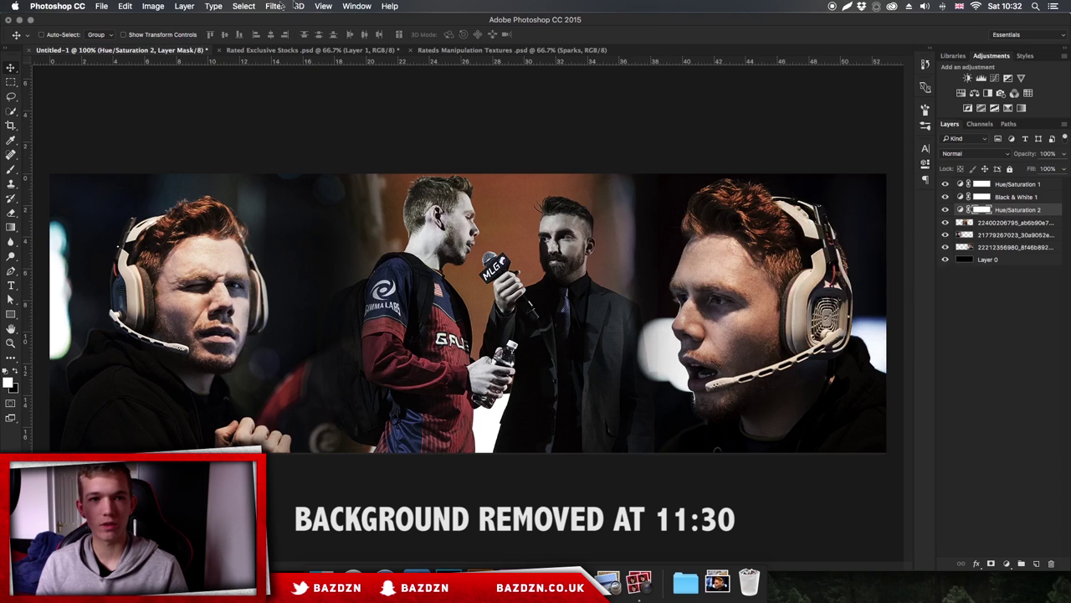
left_click(357, 5)
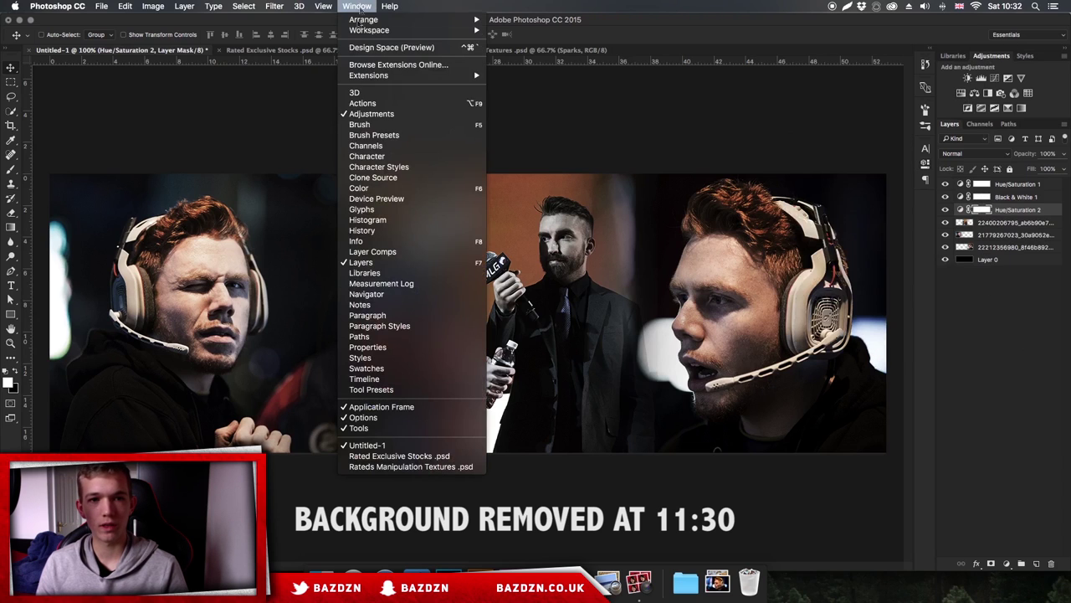
left_click(1015, 221)
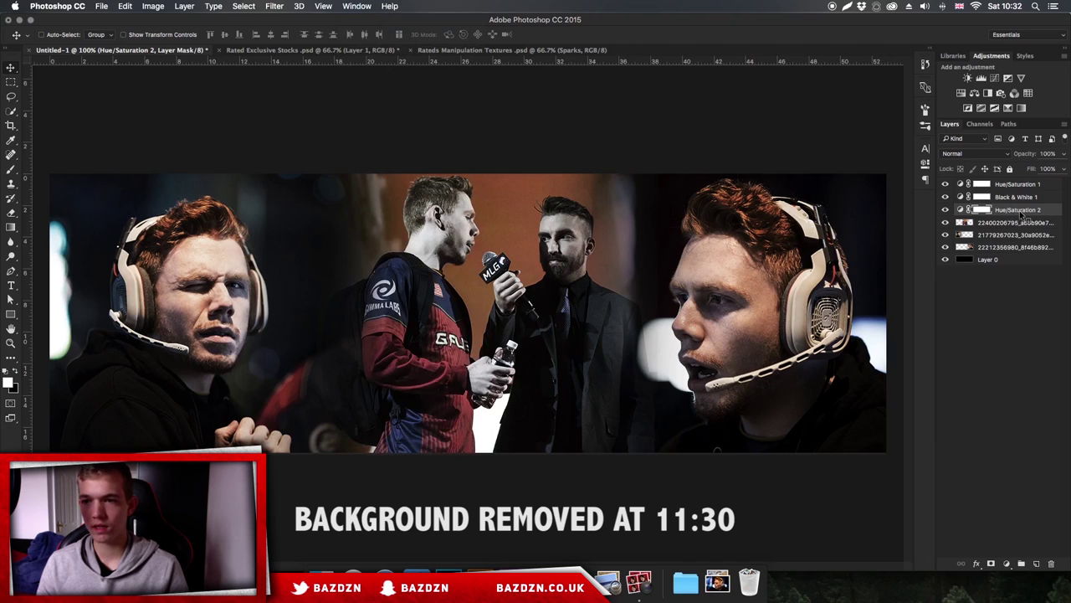
right_click(1021, 215)
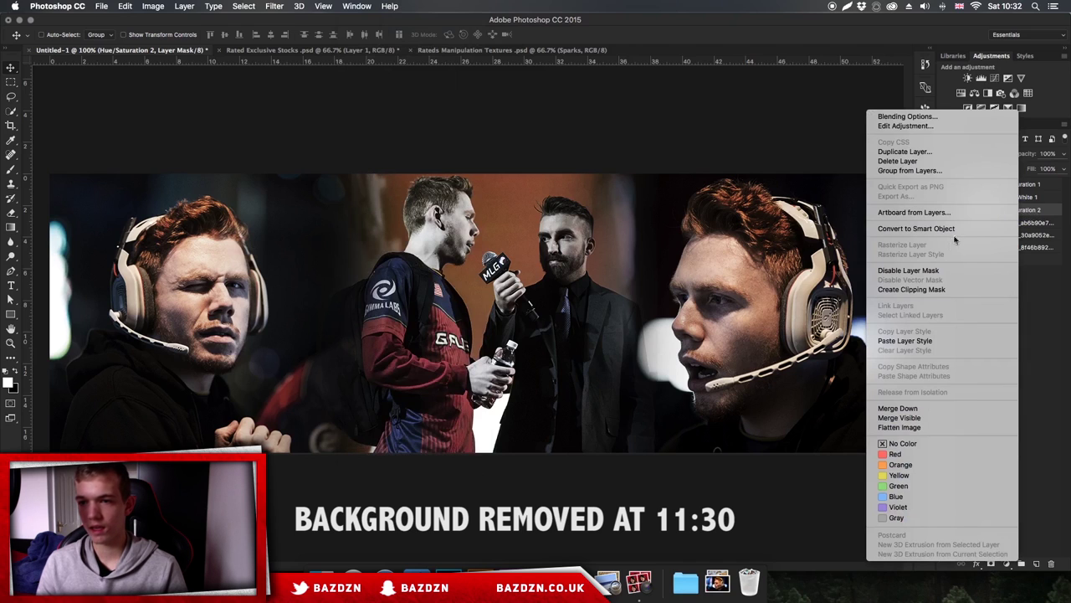
left_click(915, 289)
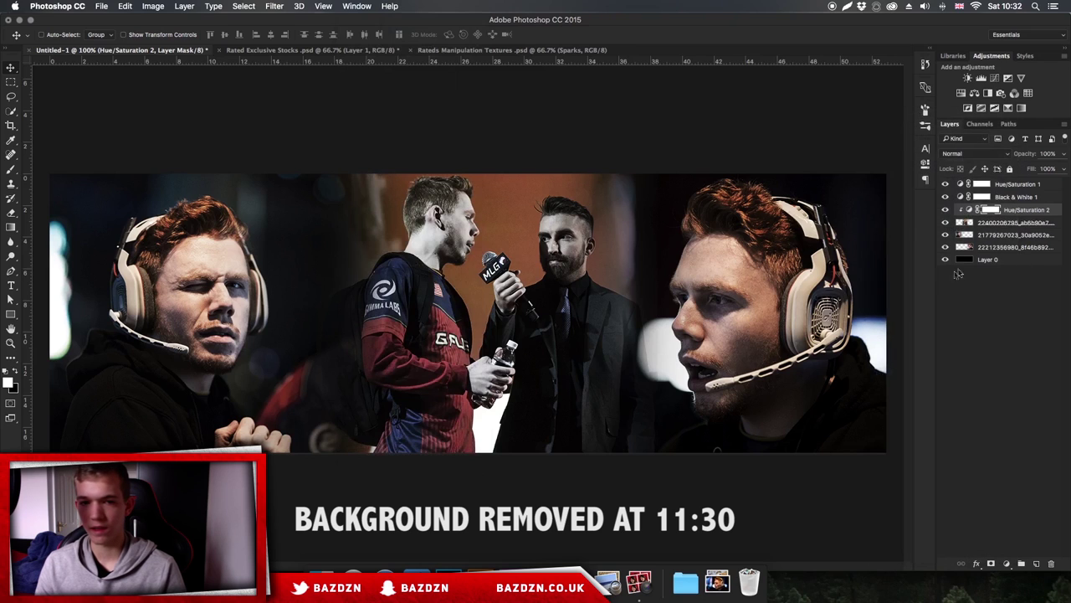
Set the clipped Hue/Saturation adjustment's saturation to -87 to drain the interview photo's colour.
left_click(1012, 213)
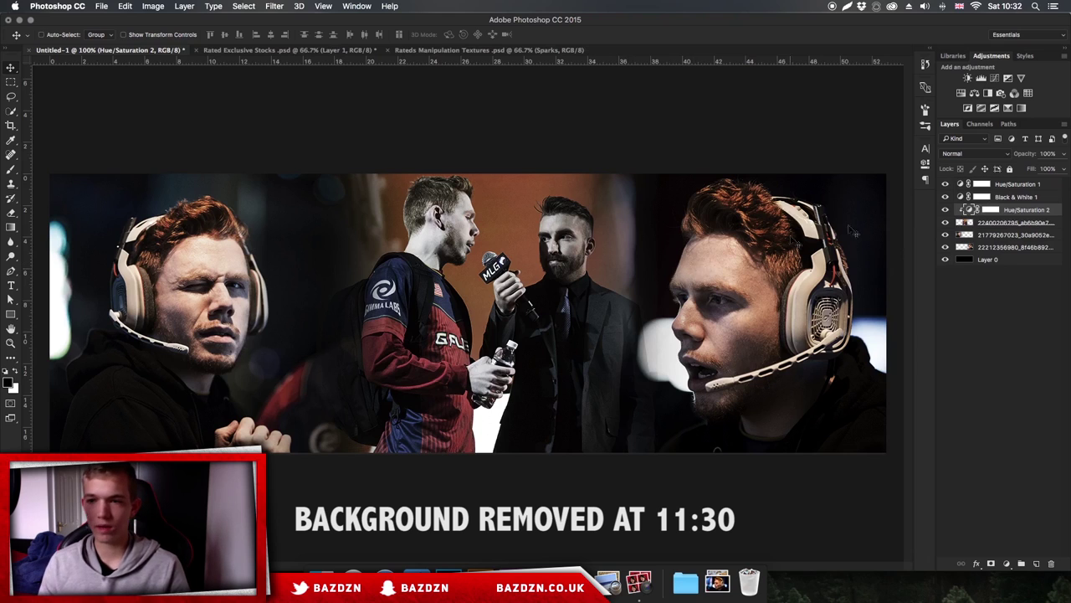
double_click(971, 210)
left_click_drag(845, 240, 801, 239)
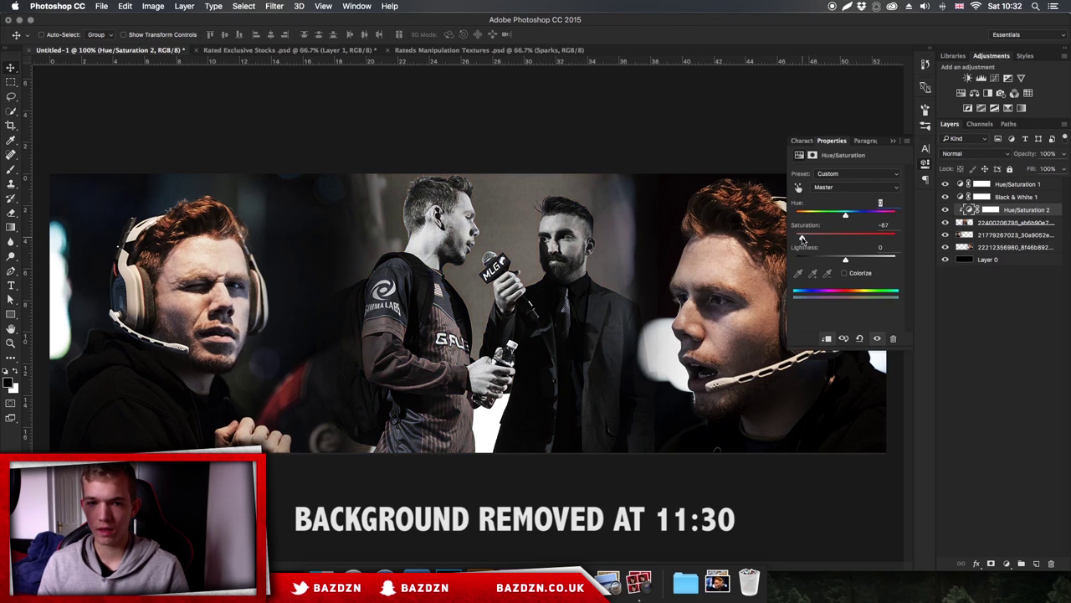
Erase the clipped Hue/Saturation layer's mask over the suited man with a 90 px Eraser to bring back his colour.
key("e")
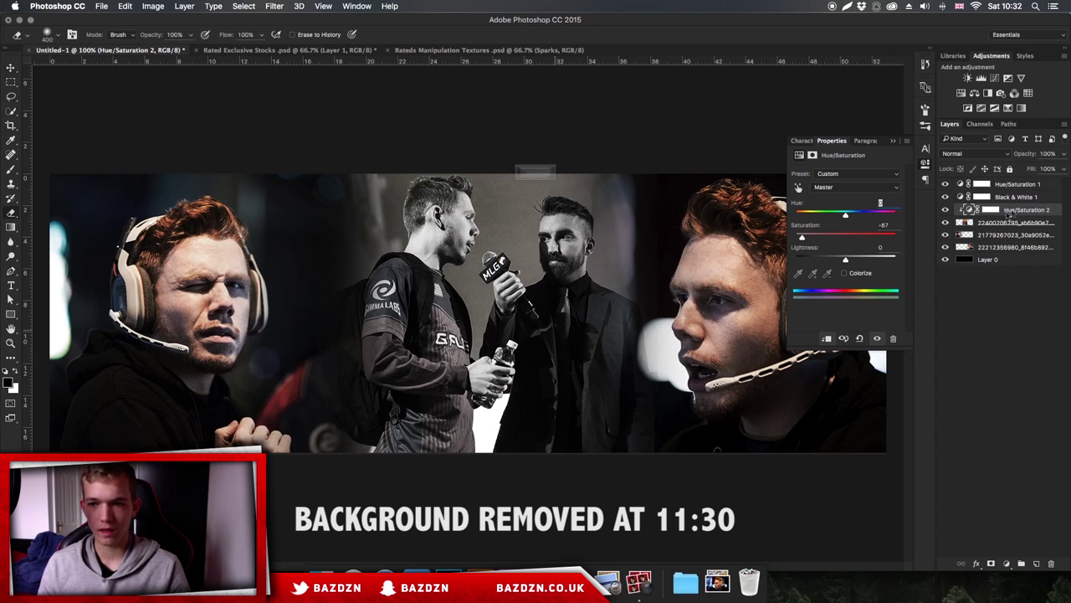
left_click(577, 325)
key("Return")
left_click(991, 209)
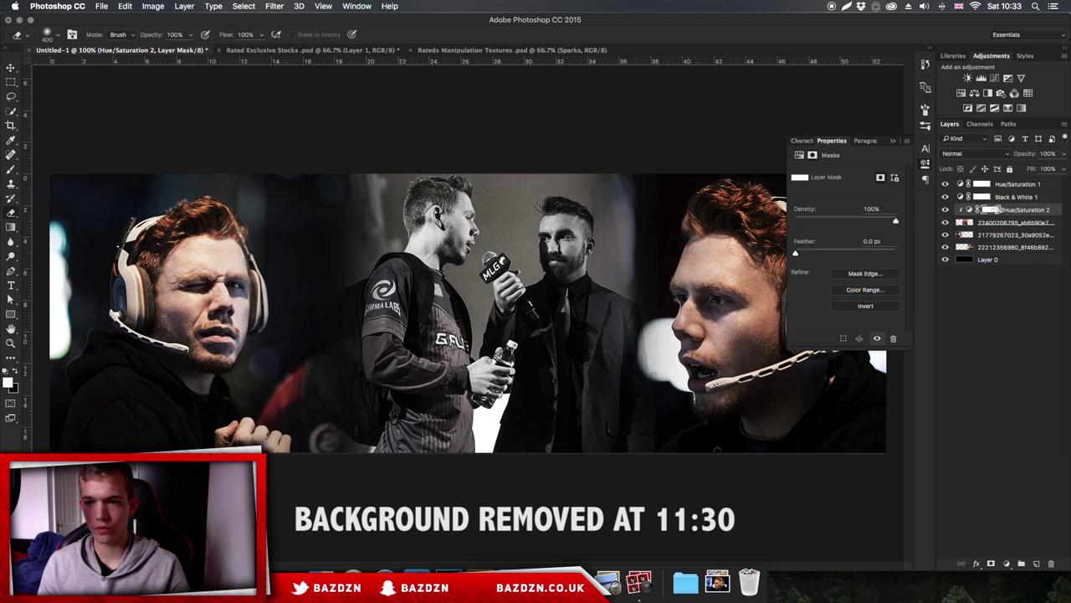
key("super+plus")
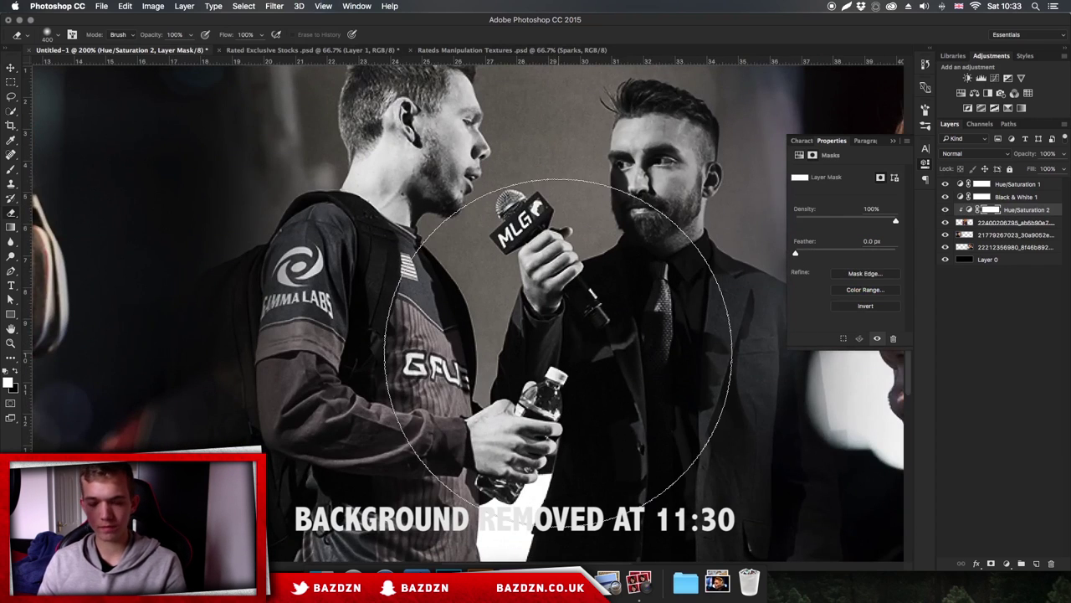
scroll(559, 353, "right", 3)
key("bracketleft")
key("bracketleft")
key("bracketleft")
key("bracketleft")
key("bracketleft")
key("bracketleft")
key("bracketleft")
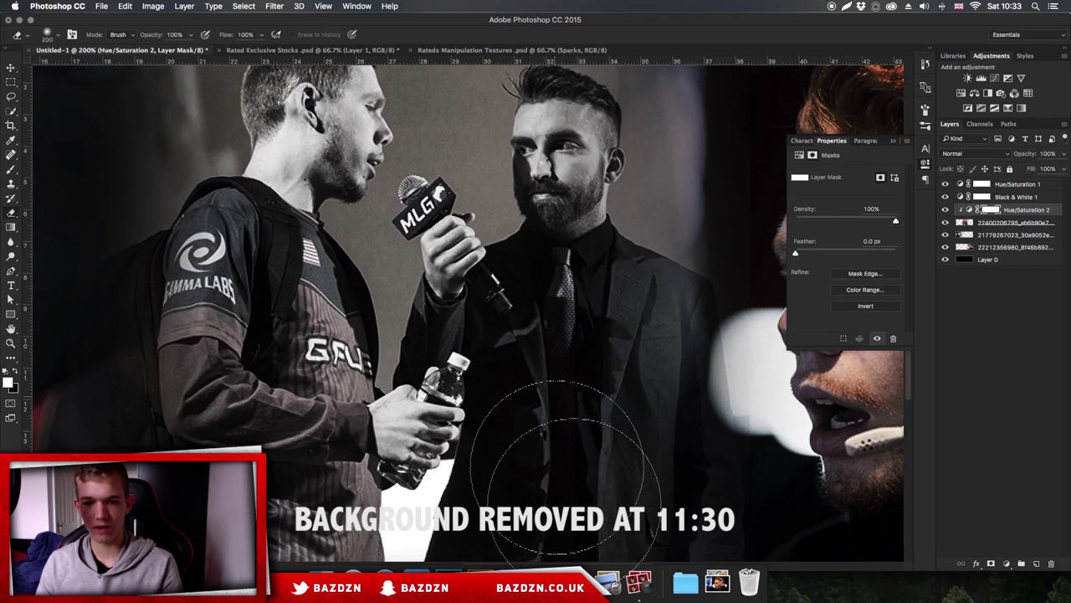
key("bracketleft")
mouse_move(559, 138)
left_mouse_down()
mouse_move(559, 122)
mouse_move(568, 127)
mouse_move(552, 168)
mouse_move(570, 157)
mouse_move(559, 134)
mouse_move(555, 191)
mouse_move(577, 199)
mouse_move(566, 173)
left_mouse_up()
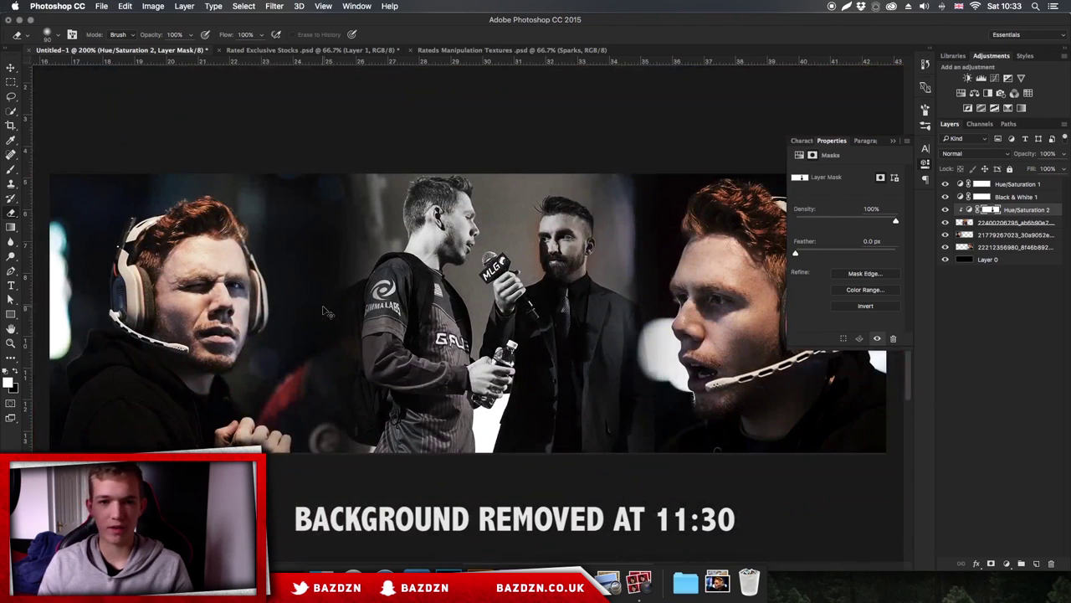
Erase the Hue/Saturation mask over the jersey player's body and head, and touch up the suited man, restoring their colour.
key("super+minus")
mouse_move(394, 360)
left_mouse_down()
mouse_move(412, 444)
mouse_move(391, 327)
mouse_move(438, 361)
mouse_move(431, 308)
mouse_move(429, 344)
left_mouse_up()
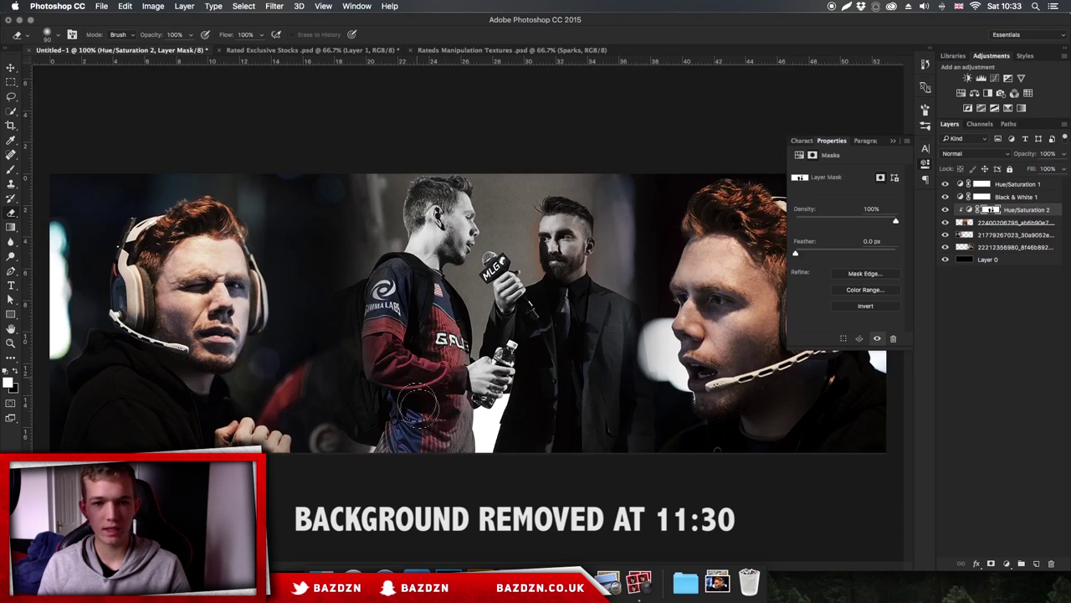
key("bracketright")
key("bracketright")
key("bracketright")
key("bracketright")
key("bracketright")
mouse_move(446, 215)
left_mouse_down()
mouse_move(431, 209)
mouse_move(420, 280)
left_mouse_up()
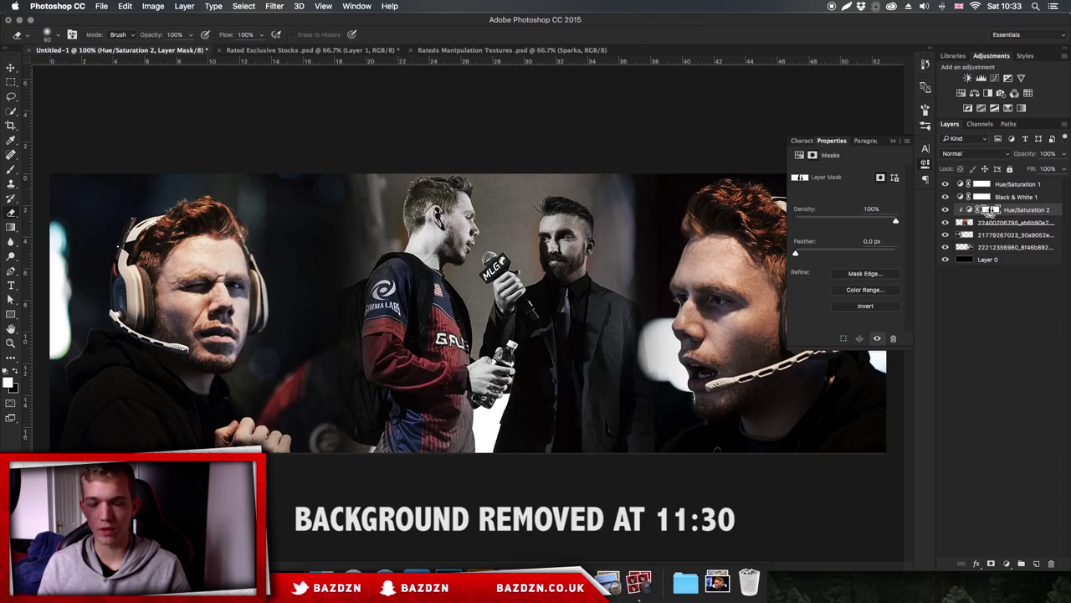
mouse_move(430, 368)
left_mouse_down()
mouse_move(453, 452)
mouse_move(460, 380)
mouse_move(407, 458)
left_mouse_up()
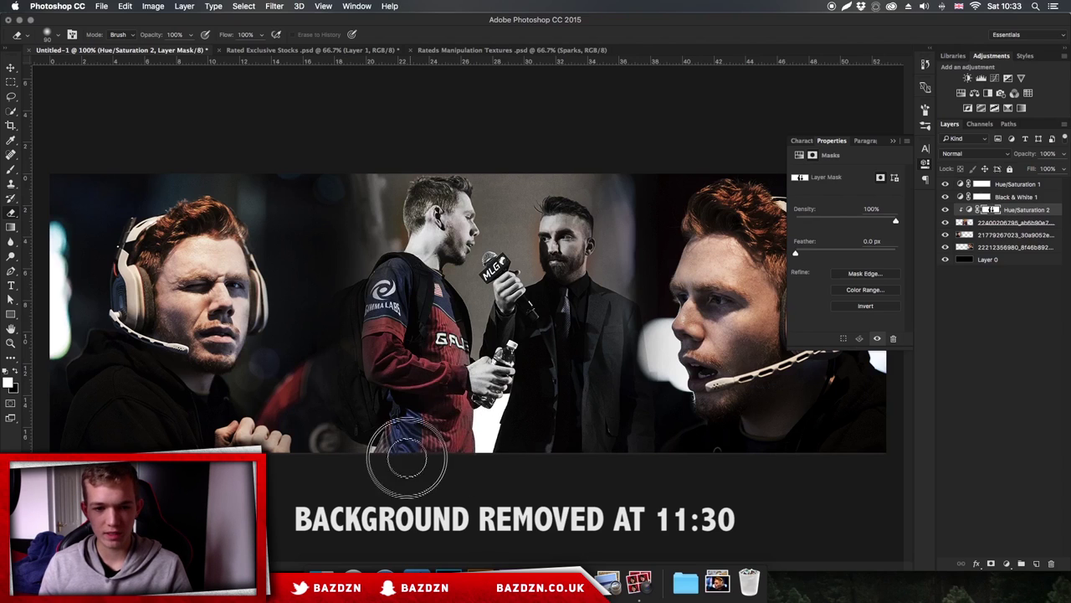
mouse_move(560, 297)
left_mouse_down()
mouse_move(586, 411)
mouse_move(661, 351)
left_mouse_up()
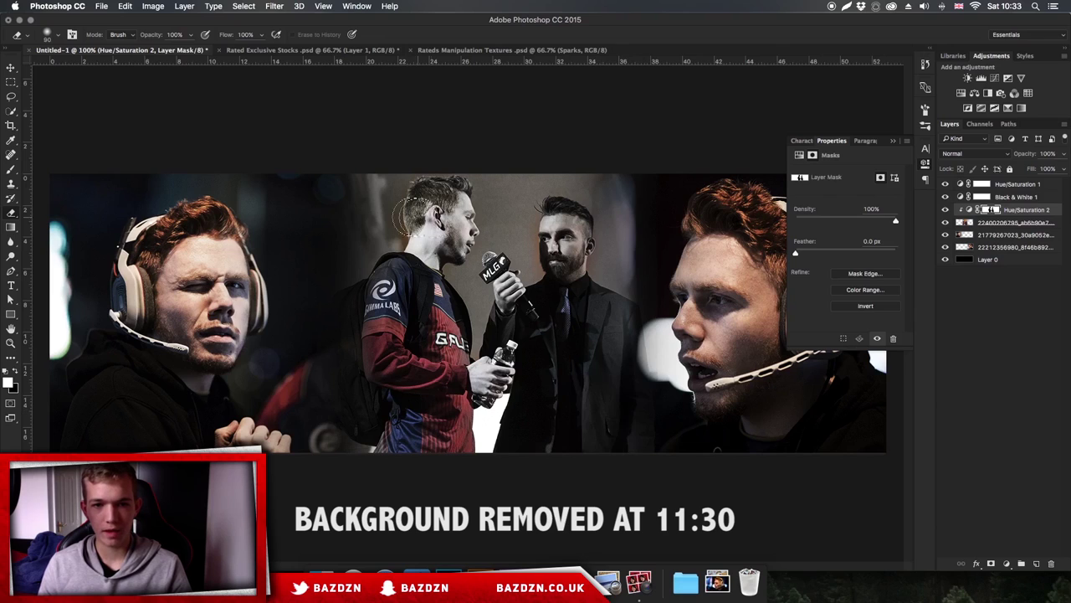
key("super+equal")
key("super+minus")
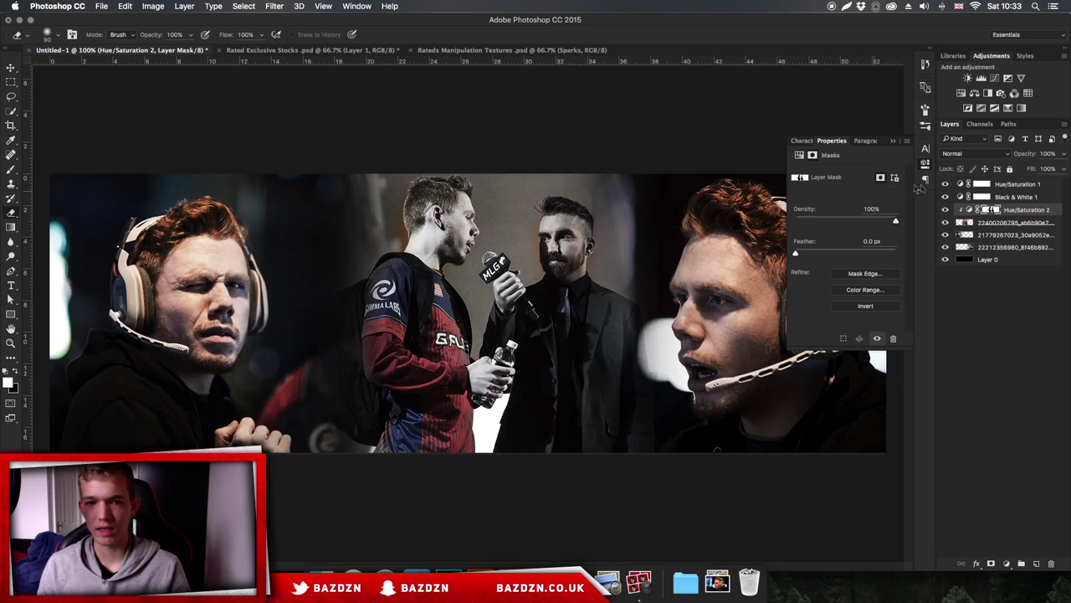
Add a Brightness/Contrast adjustment clipped to the interview photo and set its brightness to -150.
left_click(968, 78)
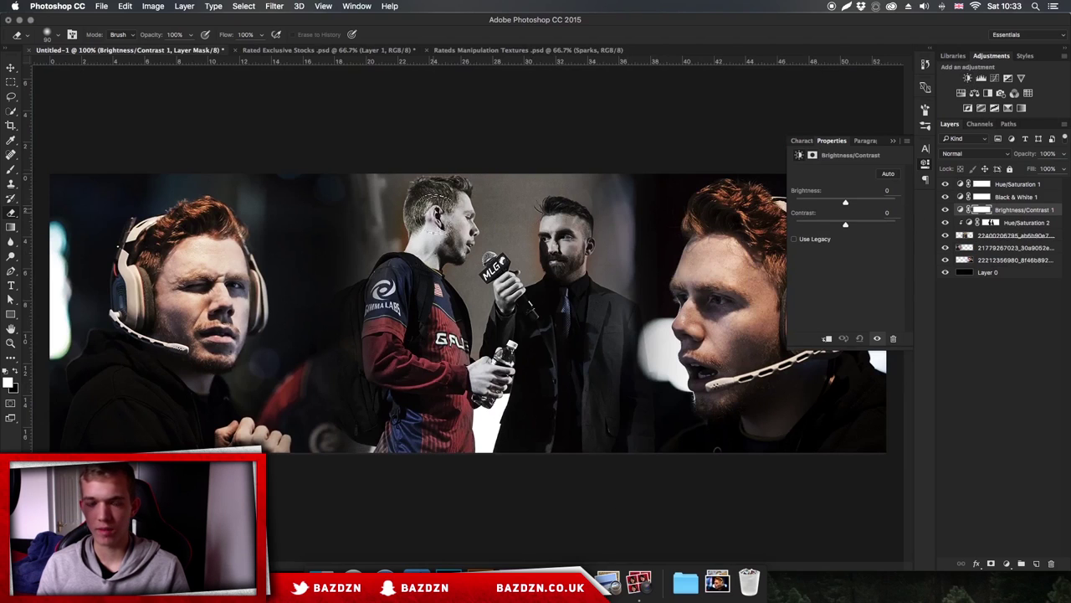
left_click(1034, 216, "alt")
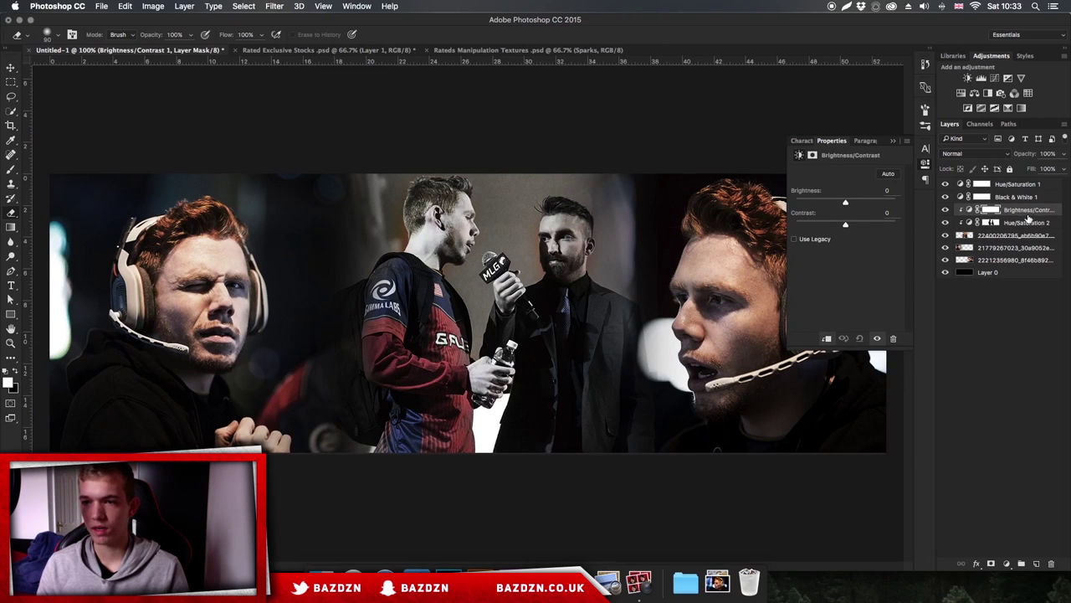
right_click(1019, 210)
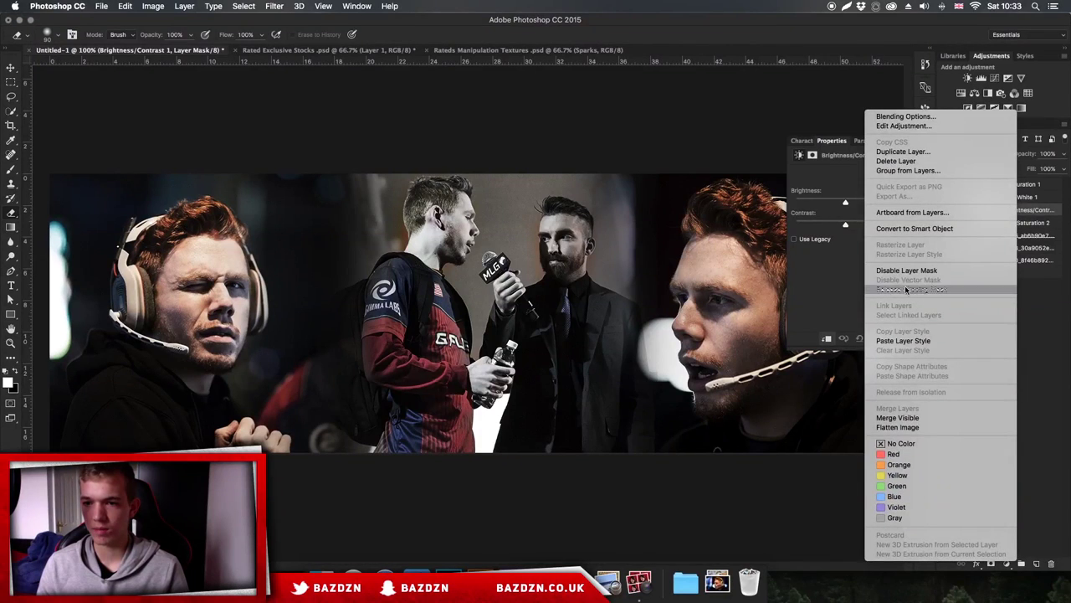
left_click(1026, 210)
left_click_drag(822, 202, 787, 204)
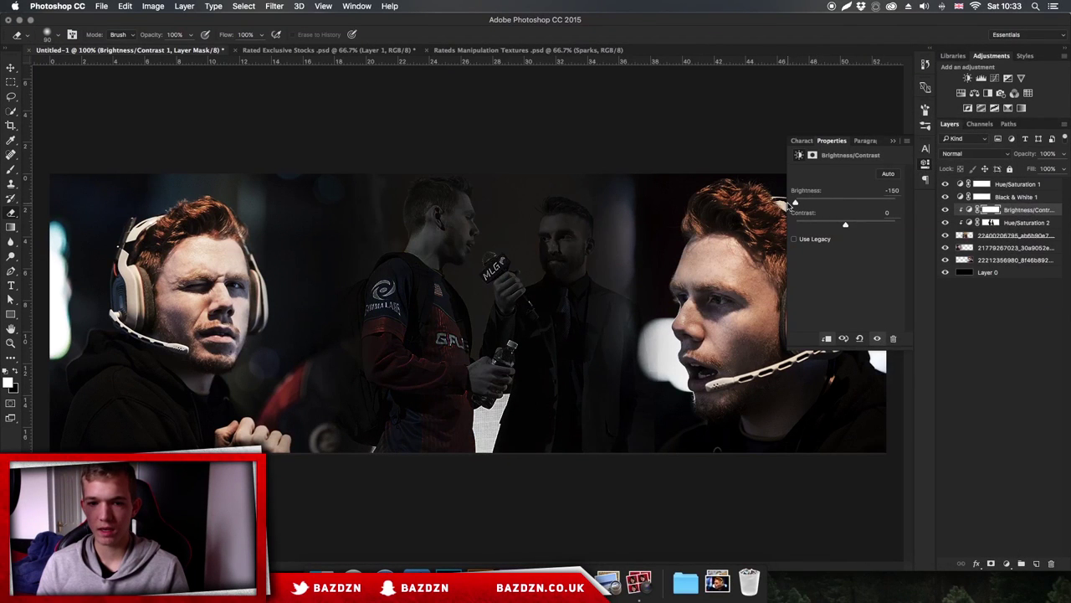
Erase the clipped Brightness/Contrast layer's mask over the jersey player's body and the suited man's torso to restore their brightness.
left_click(988, 212)
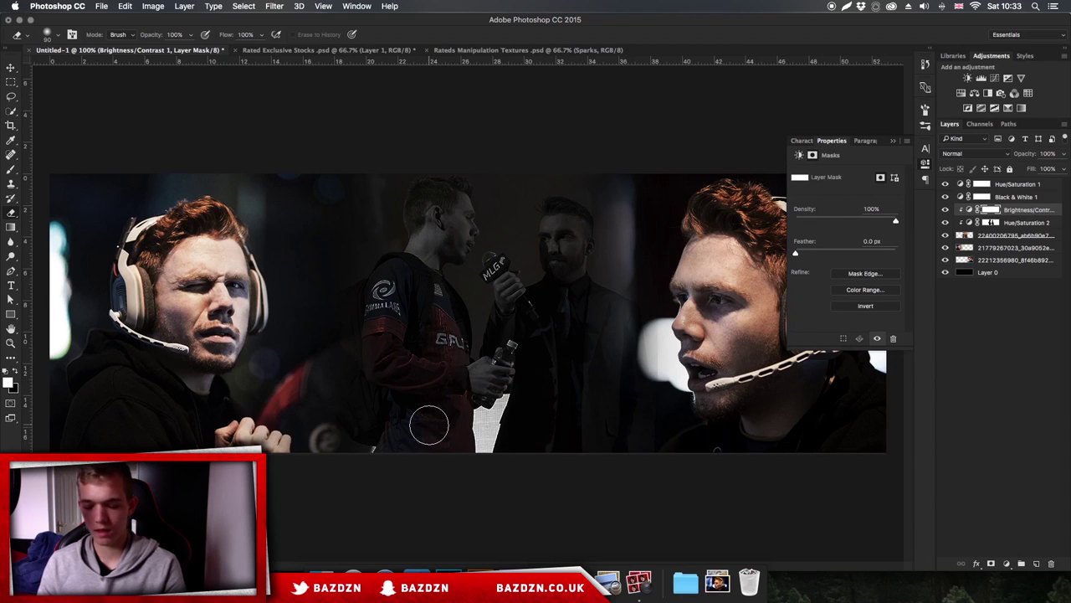
mouse_move(428, 425)
left_mouse_down()
mouse_move(420, 304)
mouse_move(418, 379)
mouse_move(401, 308)
mouse_move(426, 288)
left_mouse_up()
key("super+z")
mouse_move(429, 421)
left_mouse_down()
mouse_move(415, 344)
mouse_move(432, 357)
mouse_move(425, 313)
mouse_move(419, 358)
mouse_move(418, 286)
left_mouse_up()
mouse_move(564, 380)
left_mouse_down()
mouse_move(593, 374)
mouse_move(573, 426)
mouse_move(551, 421)
mouse_move(552, 376)
left_mouse_up()
left_click(559, 344)
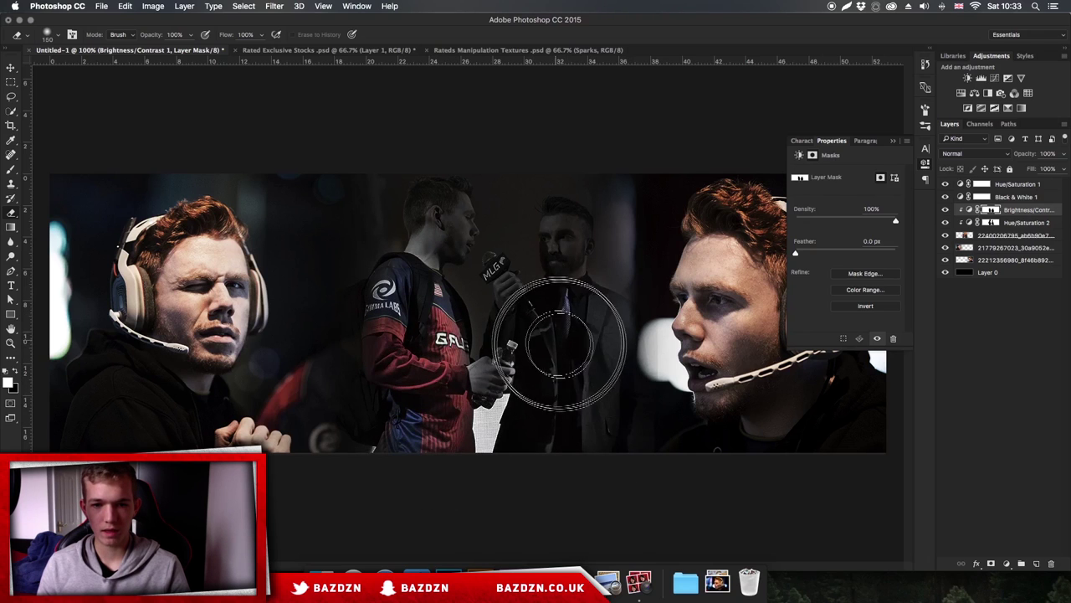
Erase the Brightness/Contrast mask over the suited man's face and upper body, reducing the Eraser size for the face.
key("super+plus")
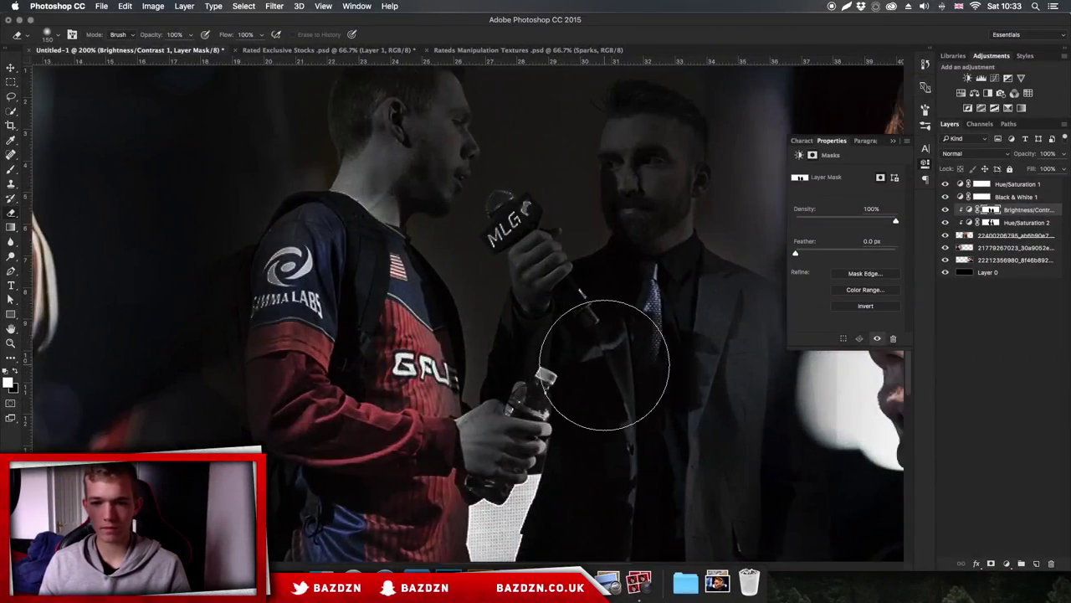
scroll(605, 366, "right", 7)
scroll(602, 366, "up", 3)
mouse_move(385, 313)
left_mouse_down()
mouse_move(404, 261)
mouse_move(413, 317)
mouse_move(383, 407)
left_mouse_up()
key("bracketleft")
key("bracketleft")
key("bracketleft")
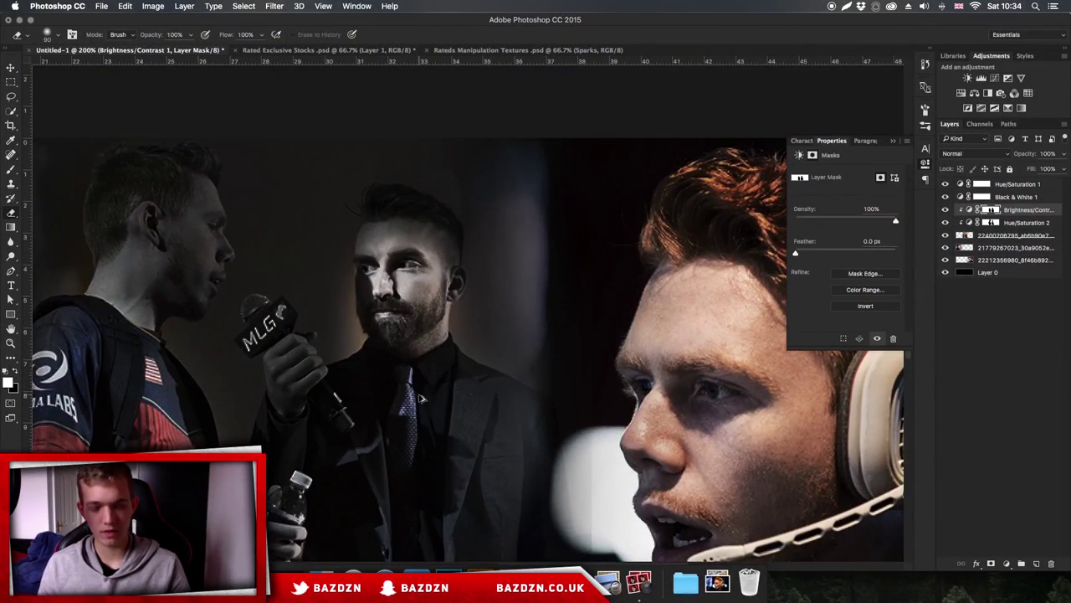
key("super+z")
mouse_move(407, 358)
left_mouse_down()
mouse_move(396, 252)
mouse_move(421, 302)
mouse_move(420, 235)
mouse_move(394, 220)
mouse_move(394, 306)
left_mouse_up()
Erase the Brightness/Contrast mask over the hand with the microphone and the jersey player's neck and head to brighten them.
key("bracketright")
mouse_move(299, 390)
left_mouse_down()
mouse_move(292, 363)
mouse_move(323, 428)
left_mouse_up()
scroll(359, 419, "left", 5)
mouse_move(303, 321)
left_mouse_down()
mouse_move(317, 214)
mouse_move(337, 299)
mouse_move(354, 270)
mouse_move(343, 219)
mouse_move(324, 197)
mouse_move(297, 196)
mouse_move(281, 245)
mouse_move(305, 195)
mouse_move(294, 177)
mouse_move(339, 176)
mouse_move(344, 249)
left_mouse_up()
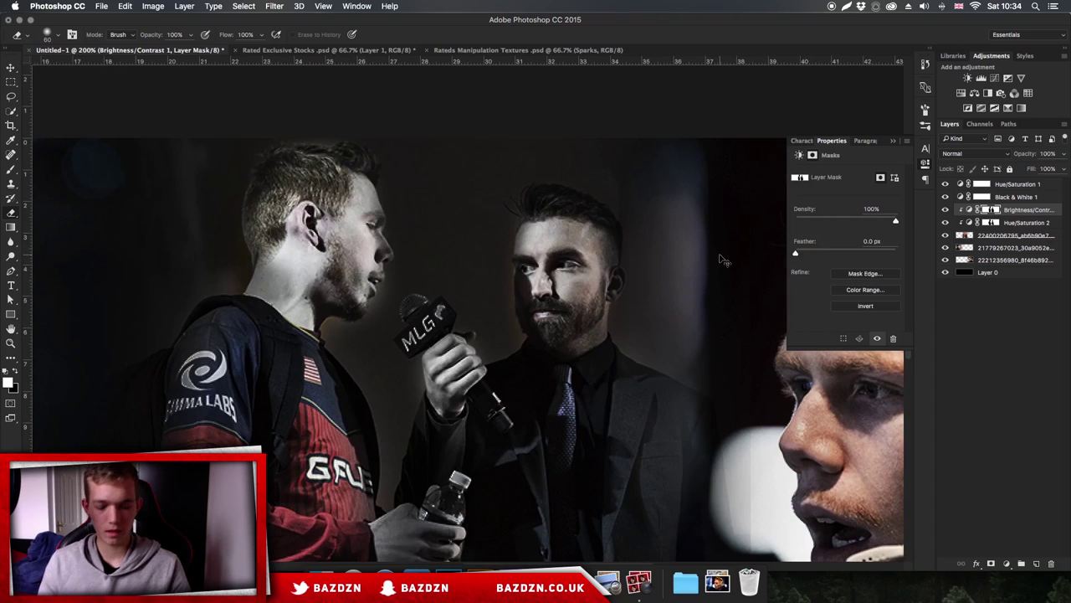
key("super+minus")
key("super+minus")
key("super+minus")
Select the interview photo's layer and toggle its visibility off and on to check the white gap between the two men.
key("super+plus")
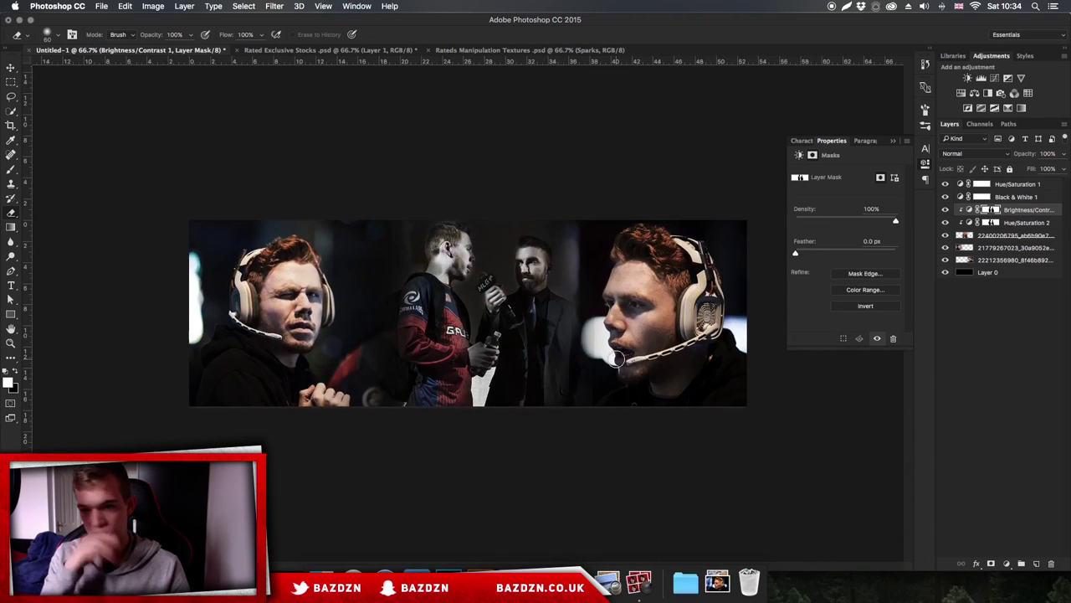
key("super+plus")
key("super+plus")
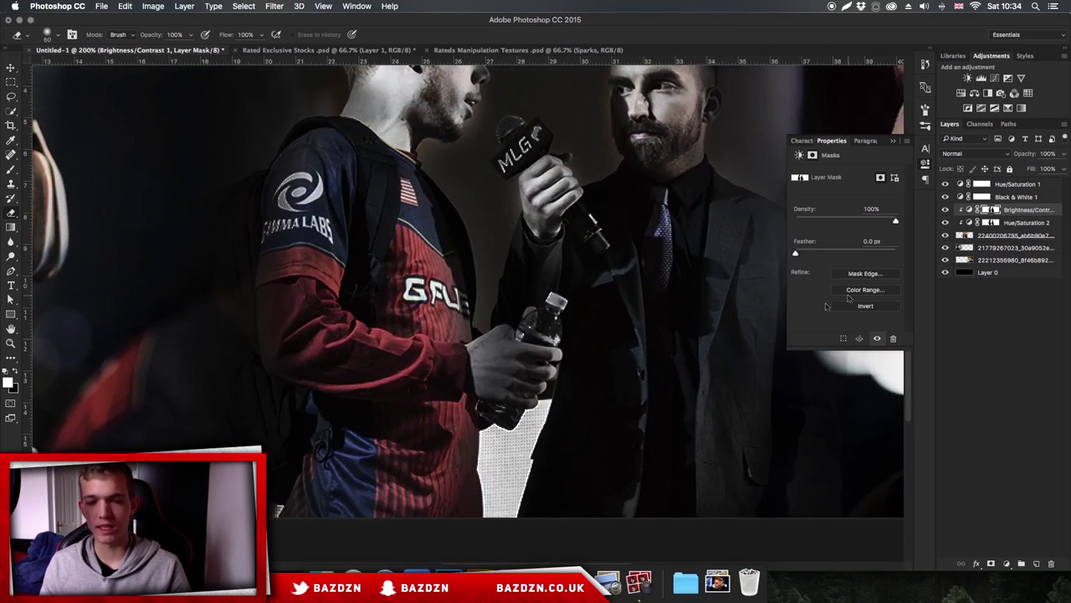
left_click(974, 235)
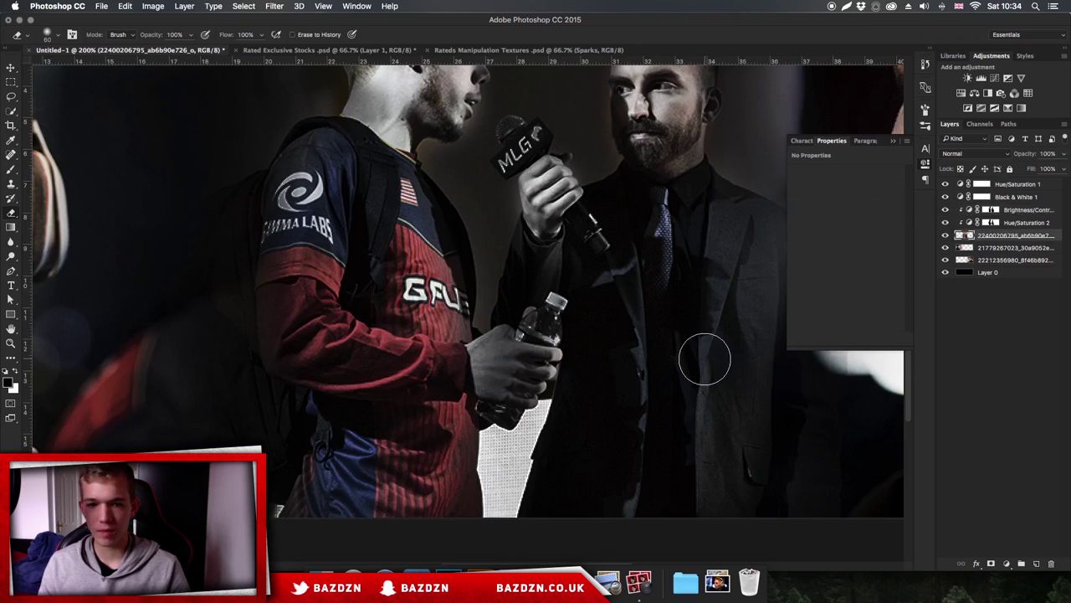
scroll(700, 360, "down", 5)
left_click(947, 237)
left_click(947, 237)
key("super+equal")
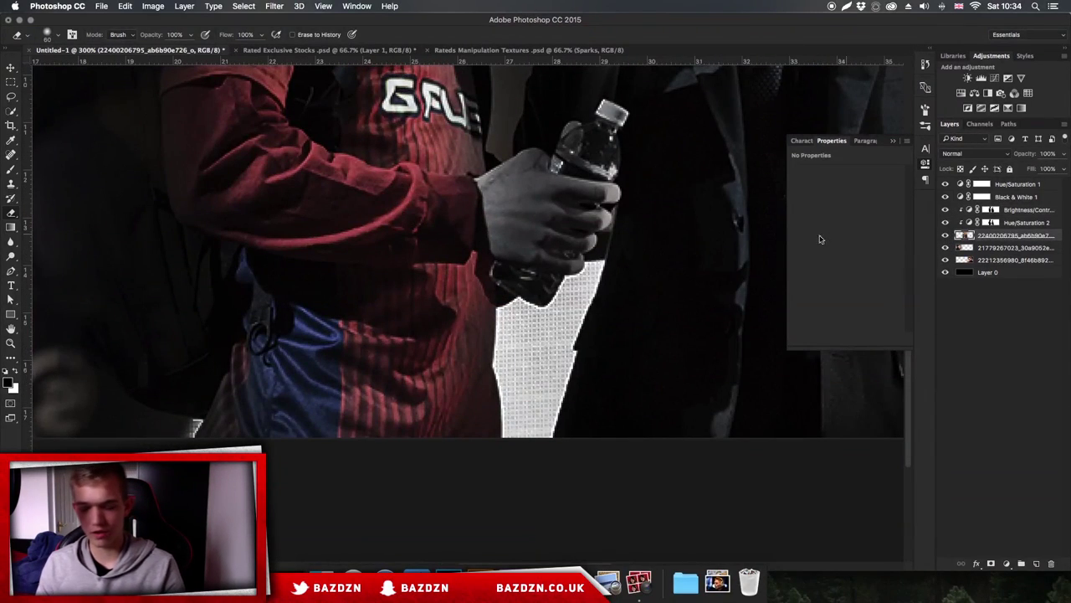
Start a Pen path around the white gap below the bottle, following the edge of the suited man's jacket.
key("p")
left_click(604, 260)
left_click_drag(570, 350, 551, 387)
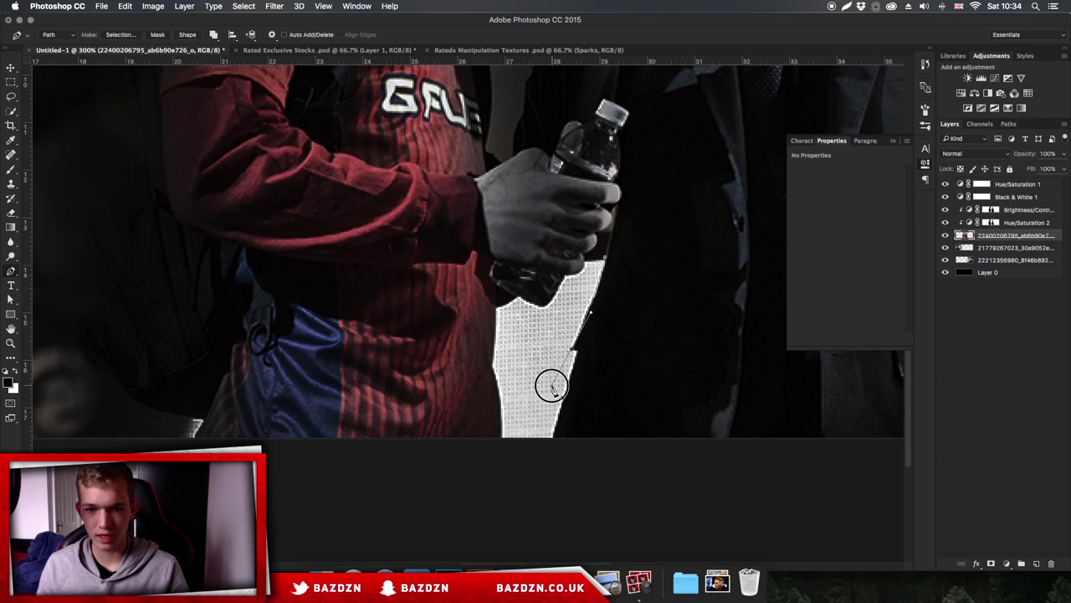
key("super+plus")
scroll(554, 387, "right", 3)
key("super+z")
left_click_drag(545, 328, 527, 365)
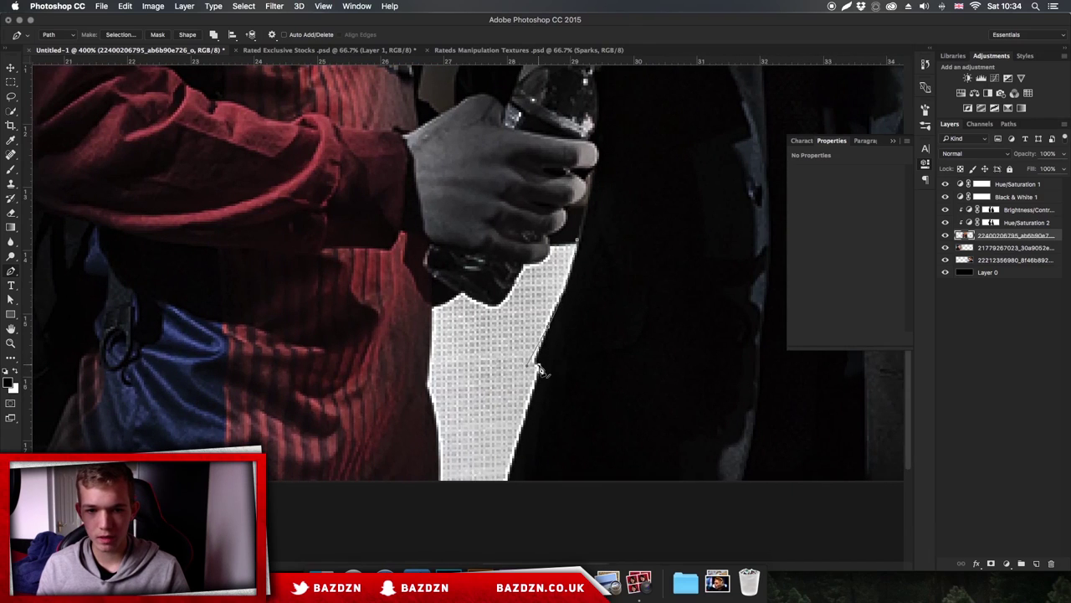
Continue the Pen path below the canvas edge, up the jersey's side and under the bottle, and close it around the white gap.
left_click_drag(505, 487, 493, 521)
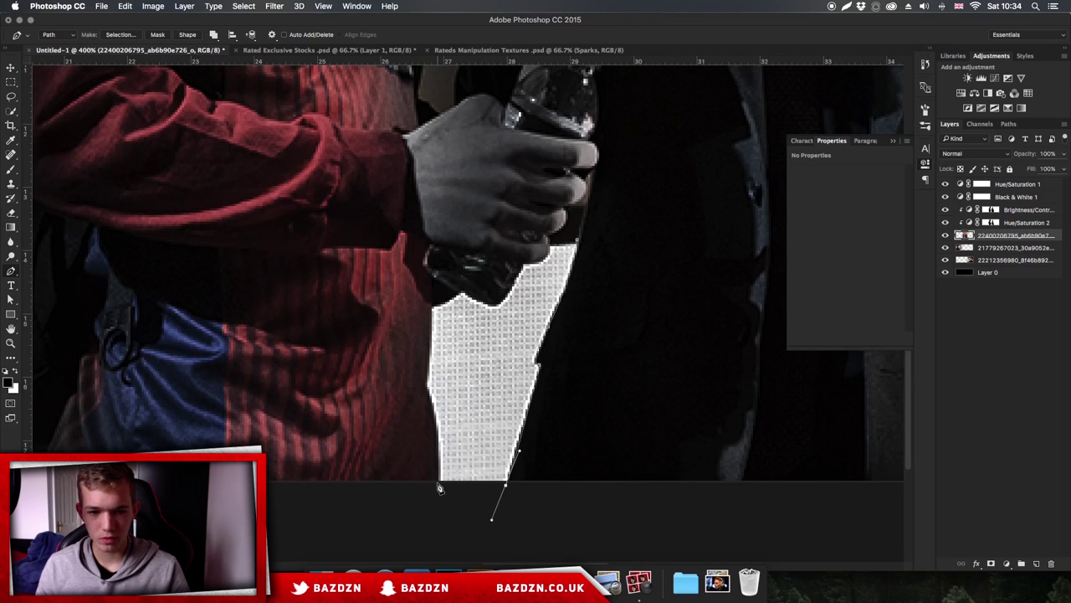
left_click_drag(428, 390, 420, 356)
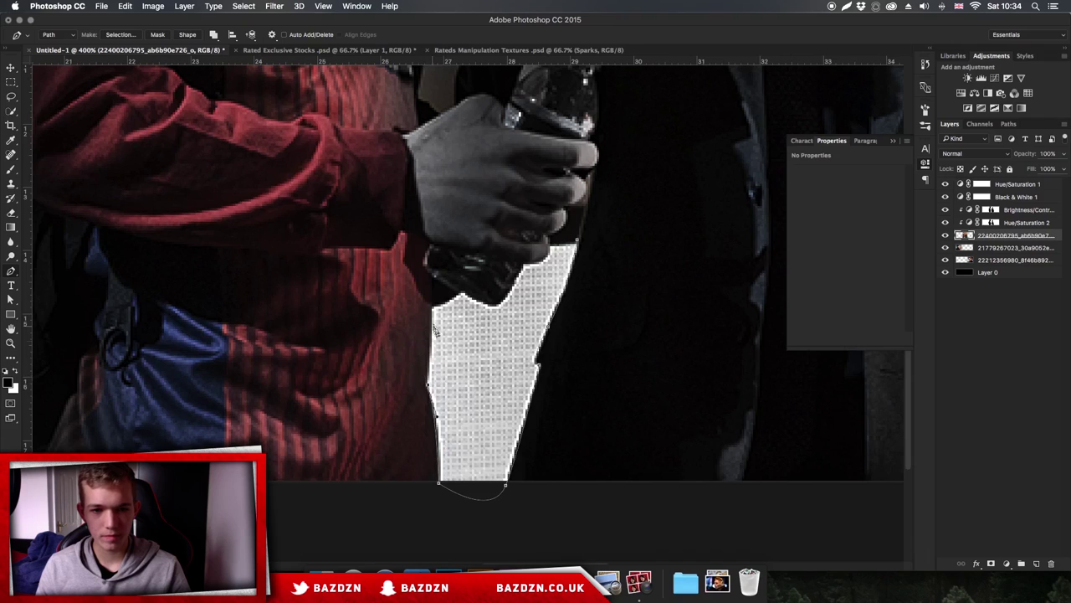
left_click_drag(431, 311, 424, 295)
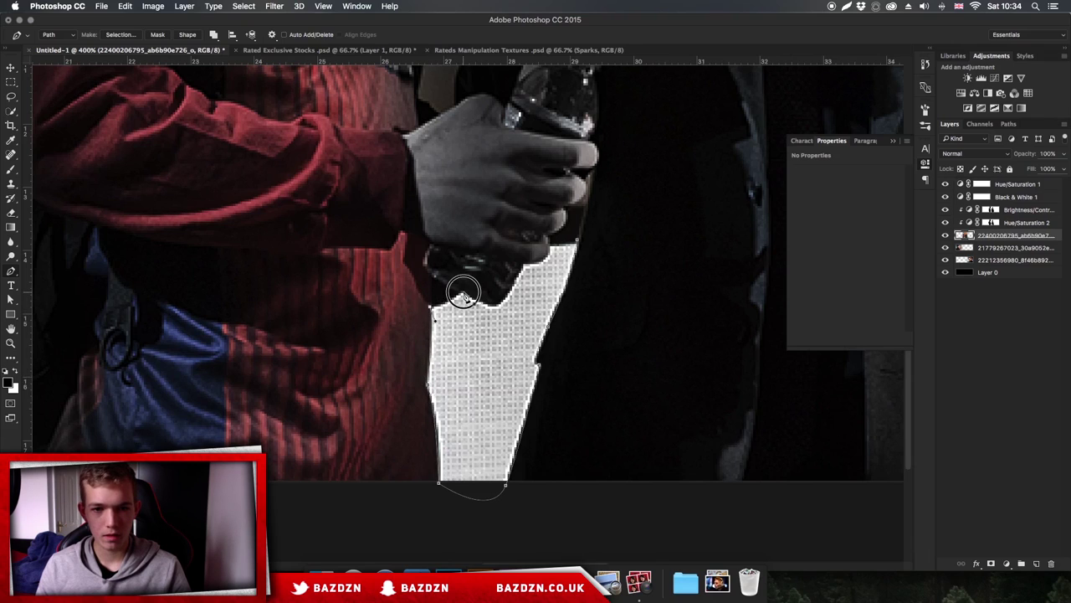
left_click_drag(465, 287, 504, 311)
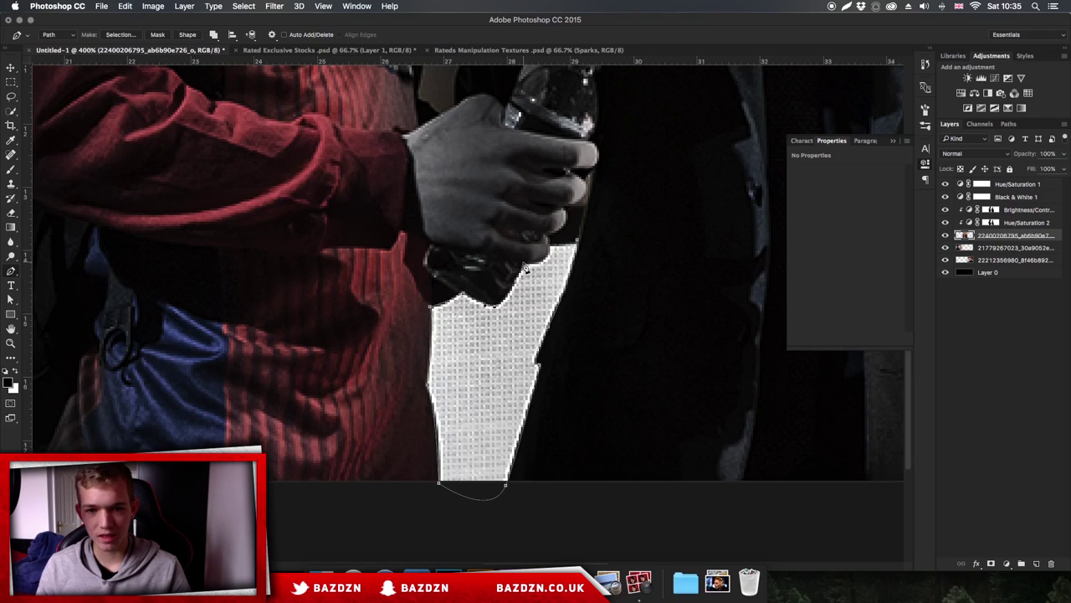
left_click_drag(527, 266, 557, 246)
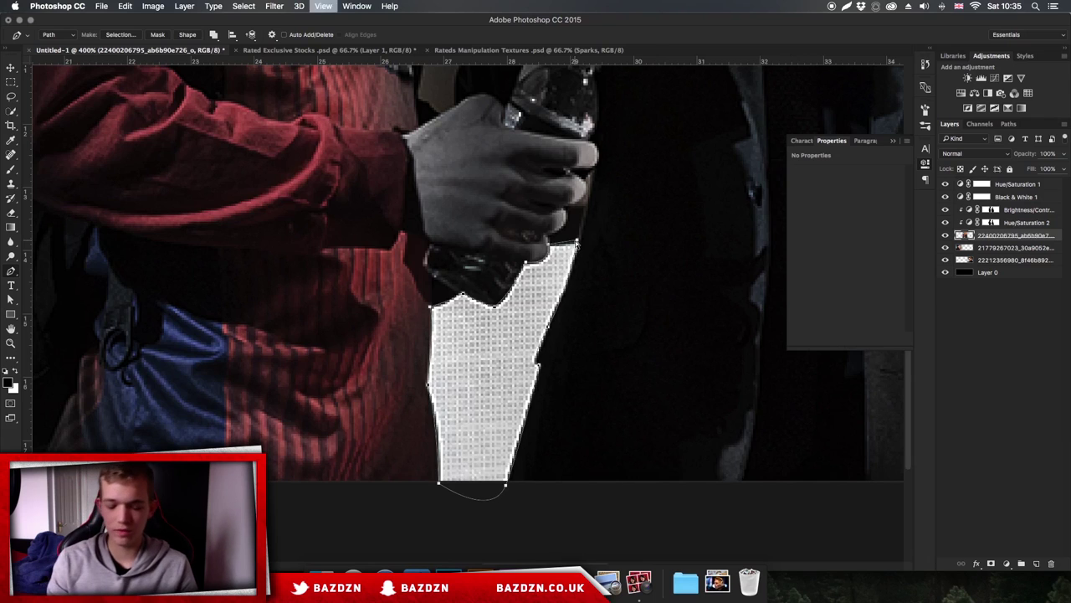
Turn the closed path into a new anti-aliased selection with a 0 px feather and delete the white area inside it.
key("super+minus")
right_click(542, 318)
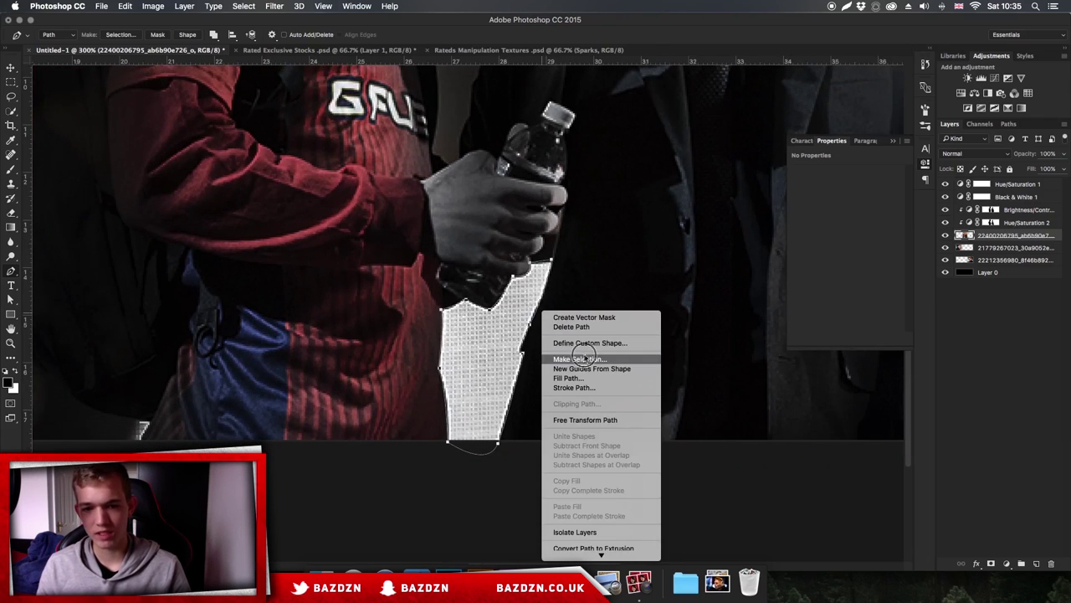
left_click(586, 354)
left_click(591, 249)
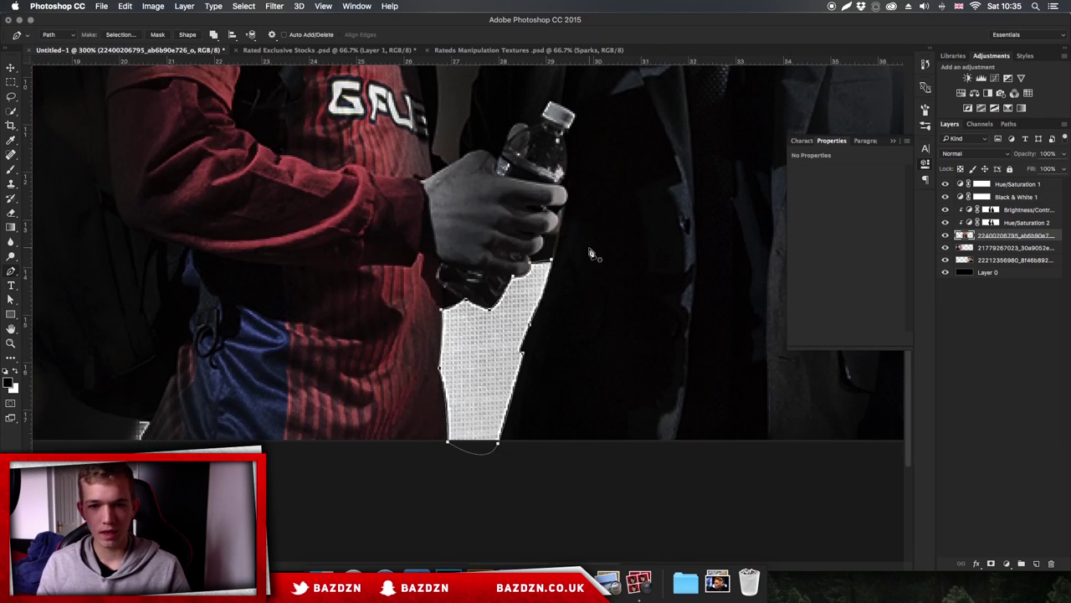
right_click(510, 318)
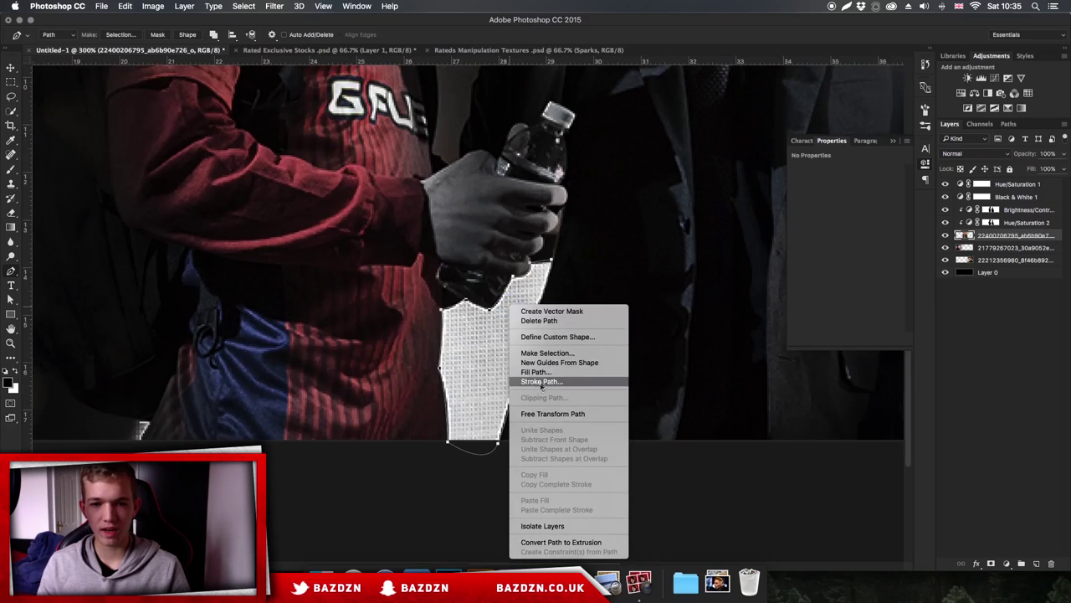
left_click(555, 353)
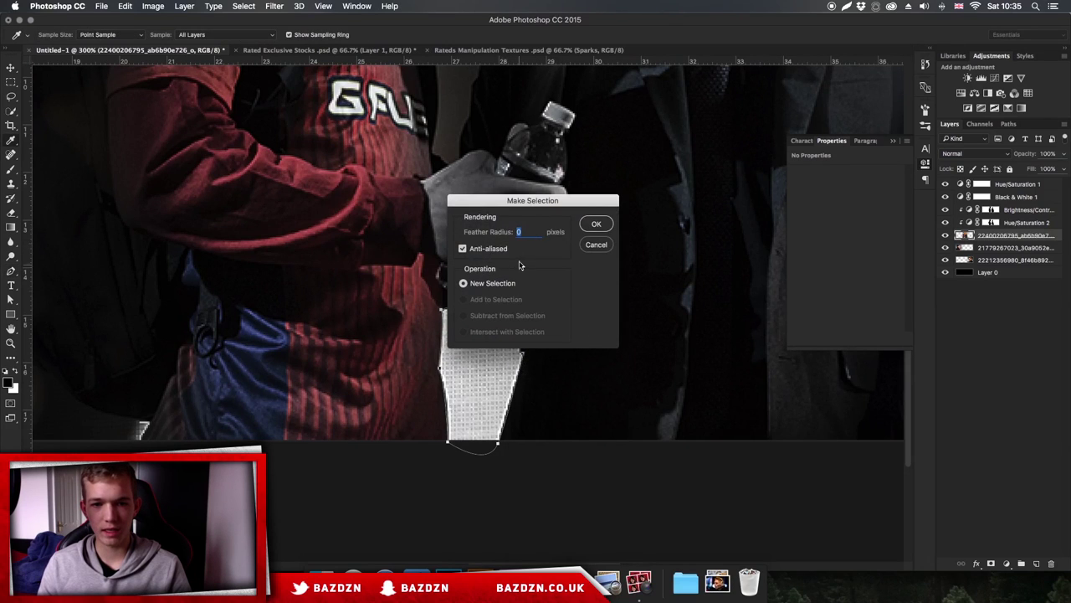
left_click(597, 223)
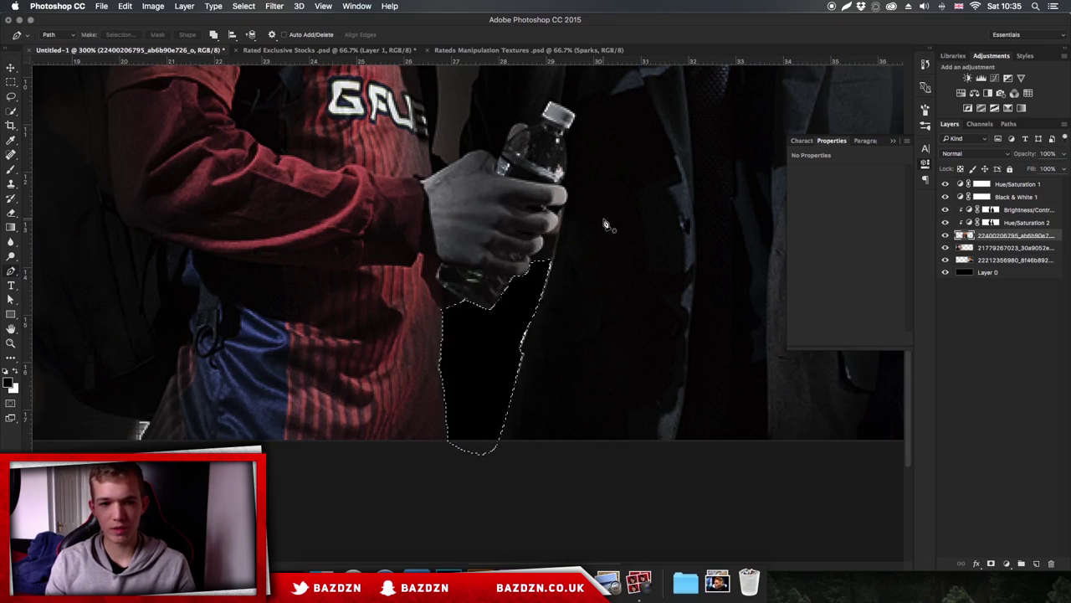
key("super+minus")
key("super+minus")
key("super+minus")
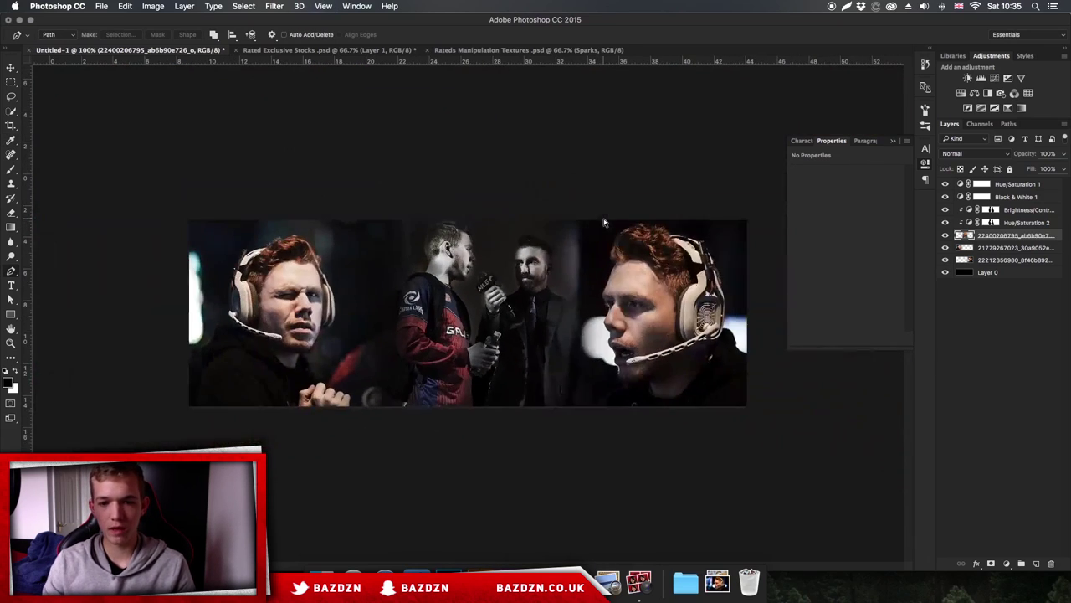
Set up a 35 px Eraser with 100% hardness for the leftover white fringe along the suited man's jacket.
key("super+plus")
key("super+plus")
key("super+plus")
key("super+plus")
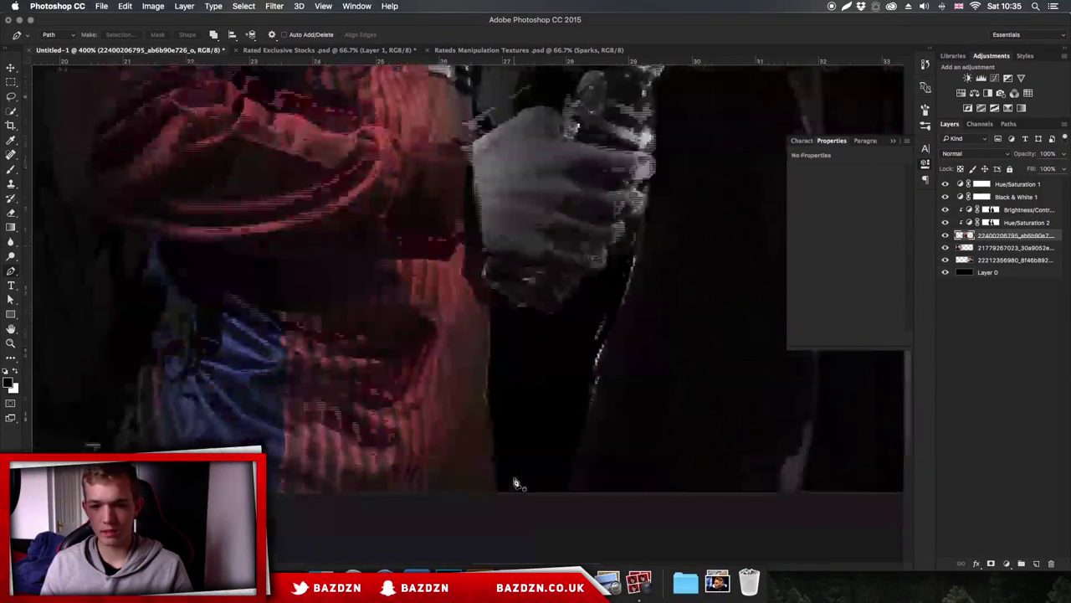
scroll(609, 325, "right", 3)
scroll(608, 324, "up", 1)
key("super+plus")
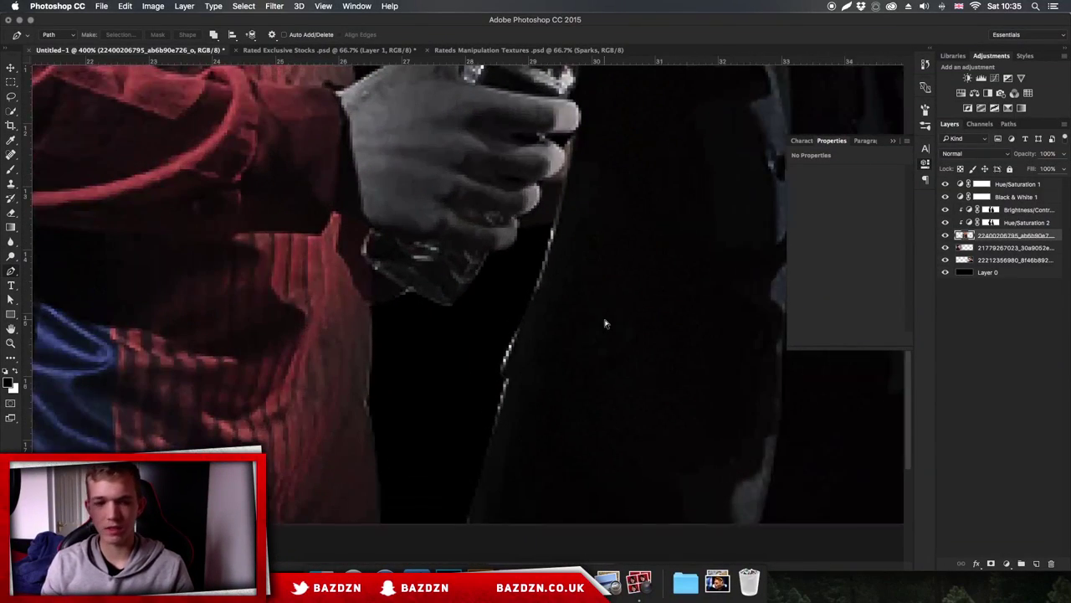
key("e")
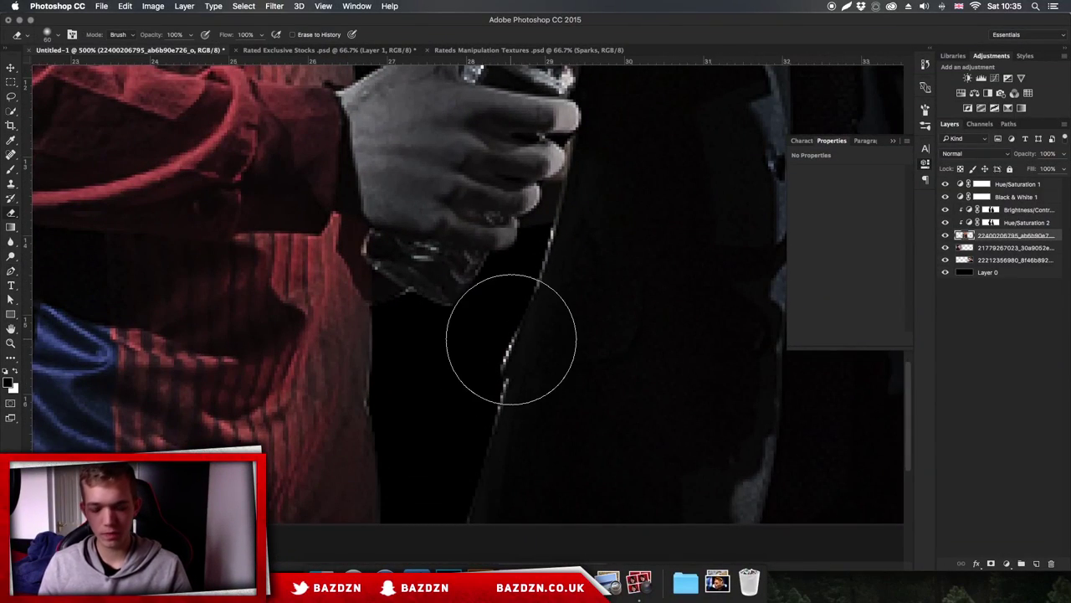
key("super+plus")
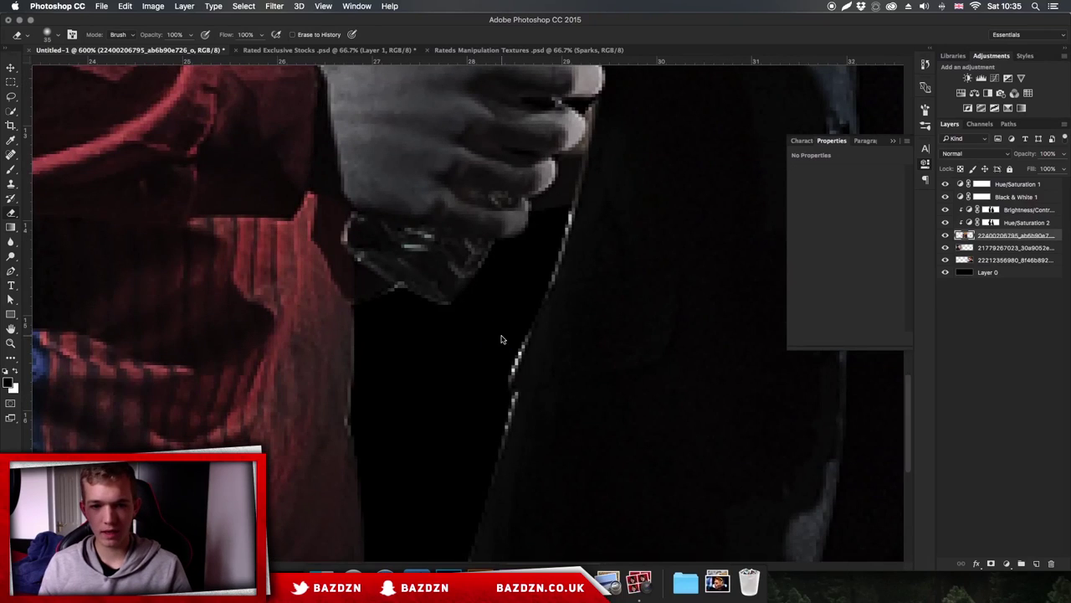
right_click(559, 242)
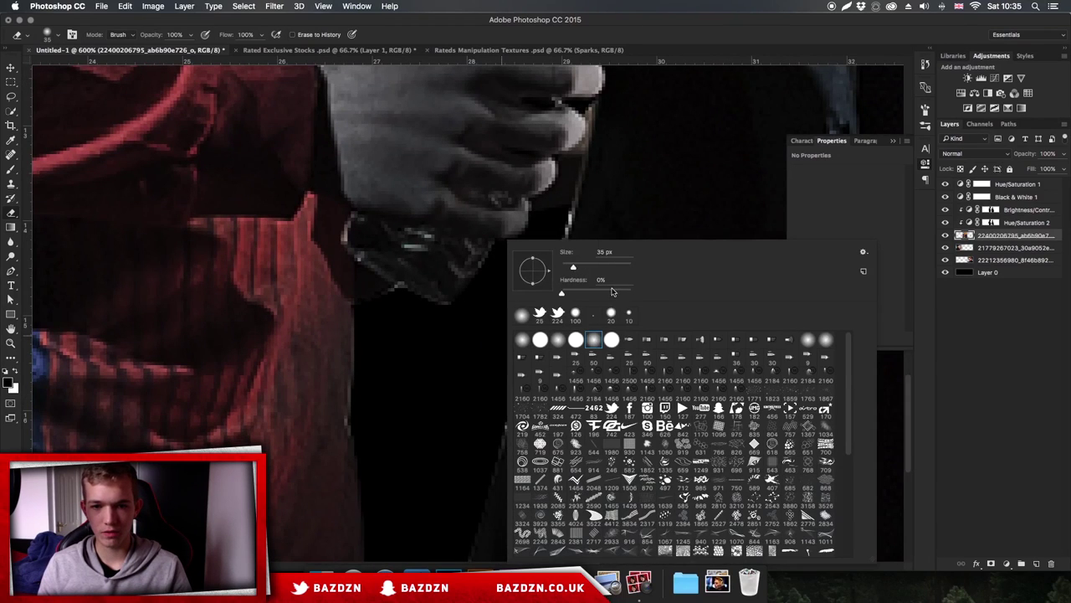
left_click_drag(636, 292, 654, 296)
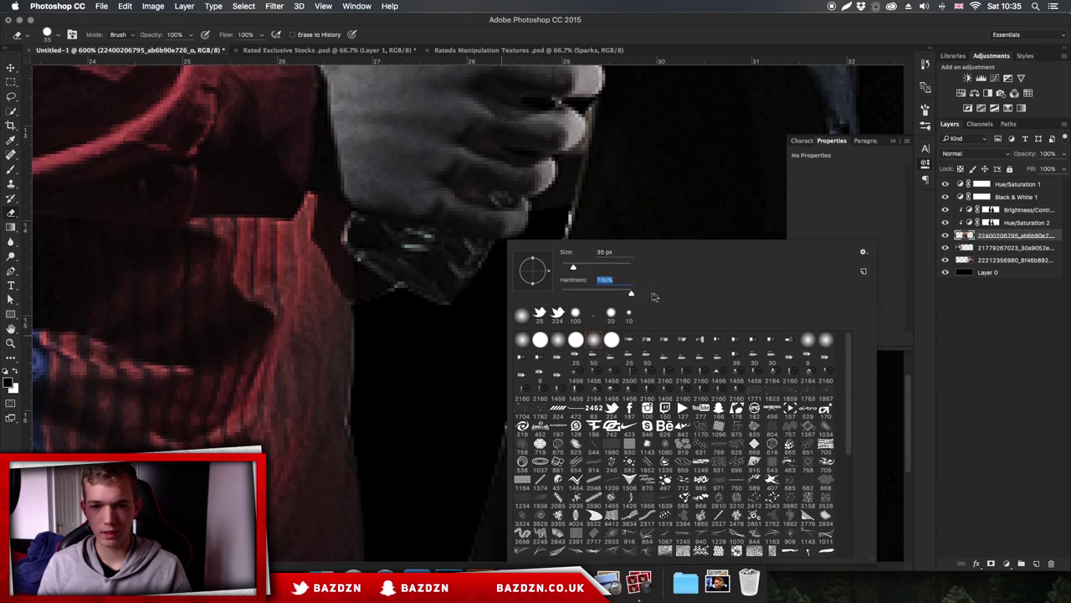
left_click(436, 388)
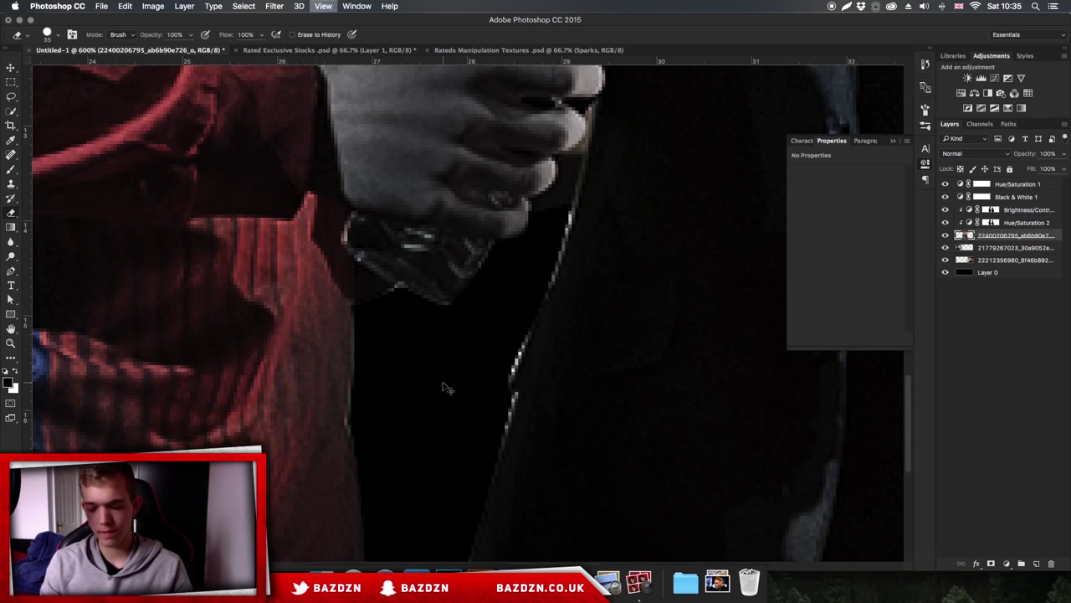
Erase the white fringe along the suited man's jacket edge on the interview photo, using a hard Eraser reduced to 15 px.
key("super+plus")
scroll(443, 382, "right", 4)
key("bracketleft")
key("bracketleft")
key("bracketleft")
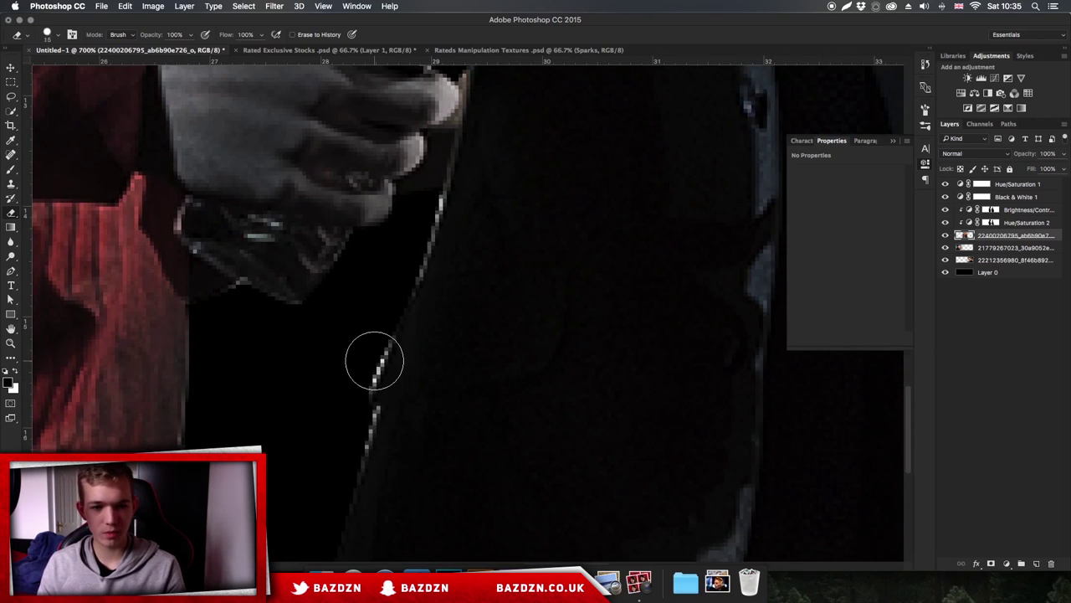
mouse_move(363, 378)
left_mouse_down()
mouse_move(377, 330)
mouse_move(352, 414)
left_mouse_up()
left_click_drag(335, 491, 361, 416)
mouse_move(402, 284)
left_mouse_down()
mouse_move(428, 204)
mouse_move(395, 313)
left_mouse_up()
key("bracketleft")
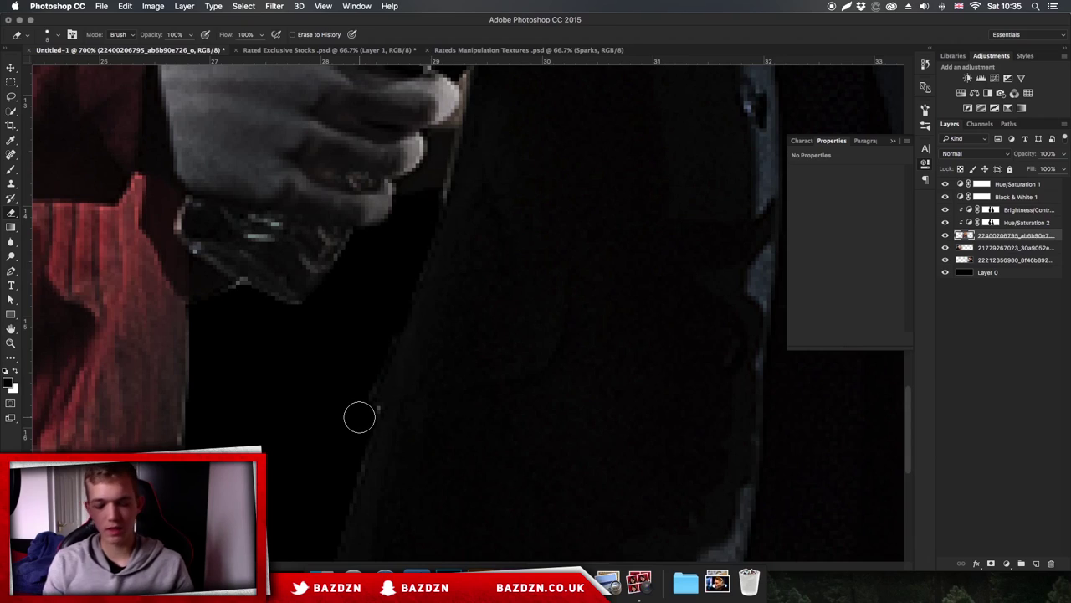
scroll(359, 415, "down", 4)
key("super+minus")
key("super+minus")
key("super+minus")
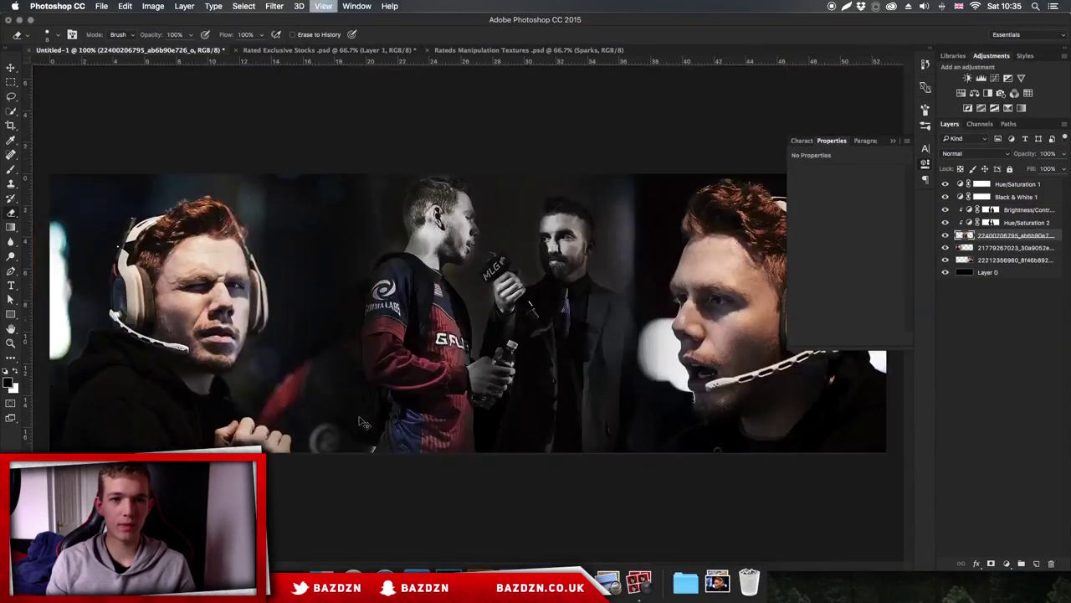
key("super+plus")
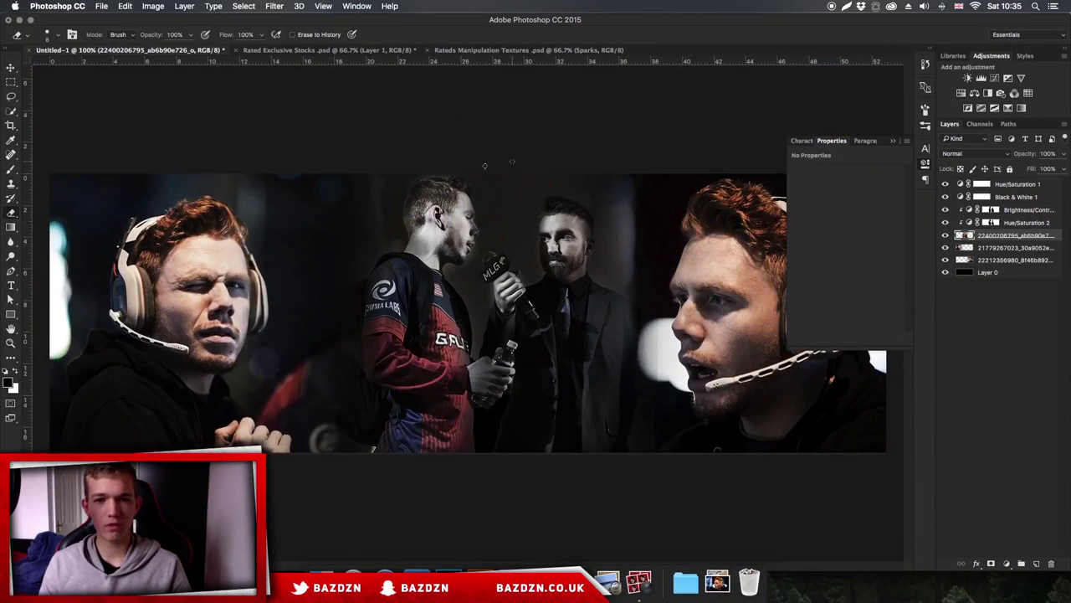
Compare the header with and without the interview photo's clipped Hue/Saturation and Brightness/Contrast adjustments by toggling layer visibility.
left_click(945, 221)
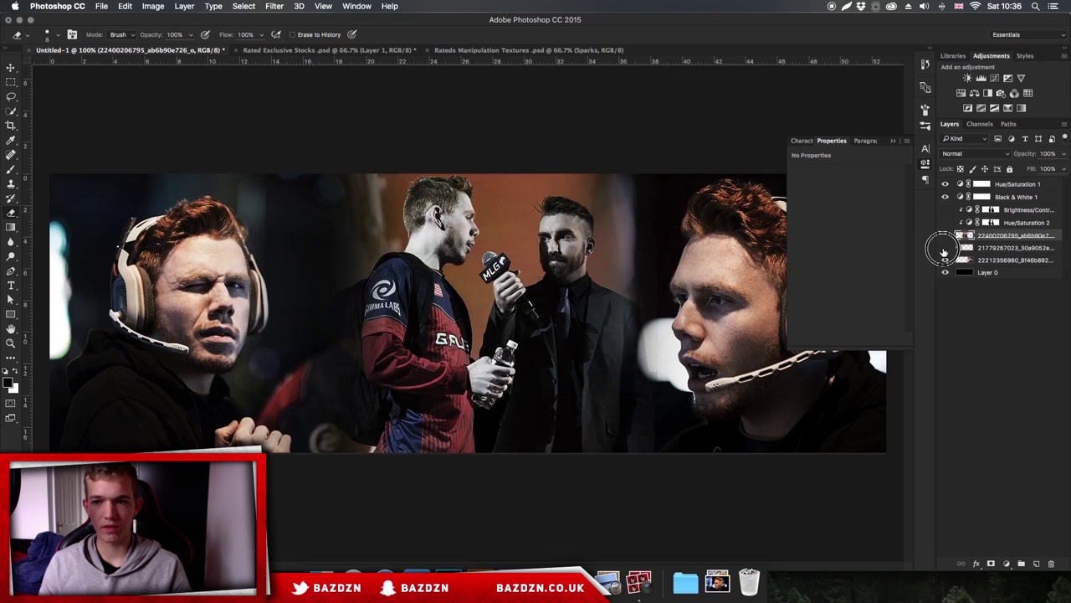
left_click(945, 249)
left_click(945, 247)
left_click(945, 234)
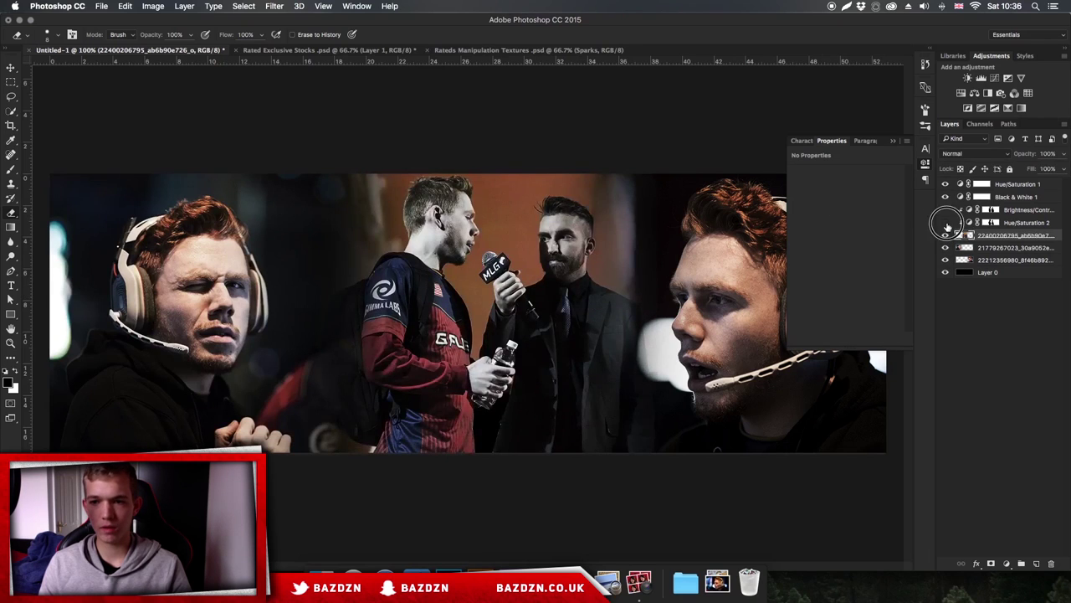
left_click(944, 222)
left_click(944, 209)
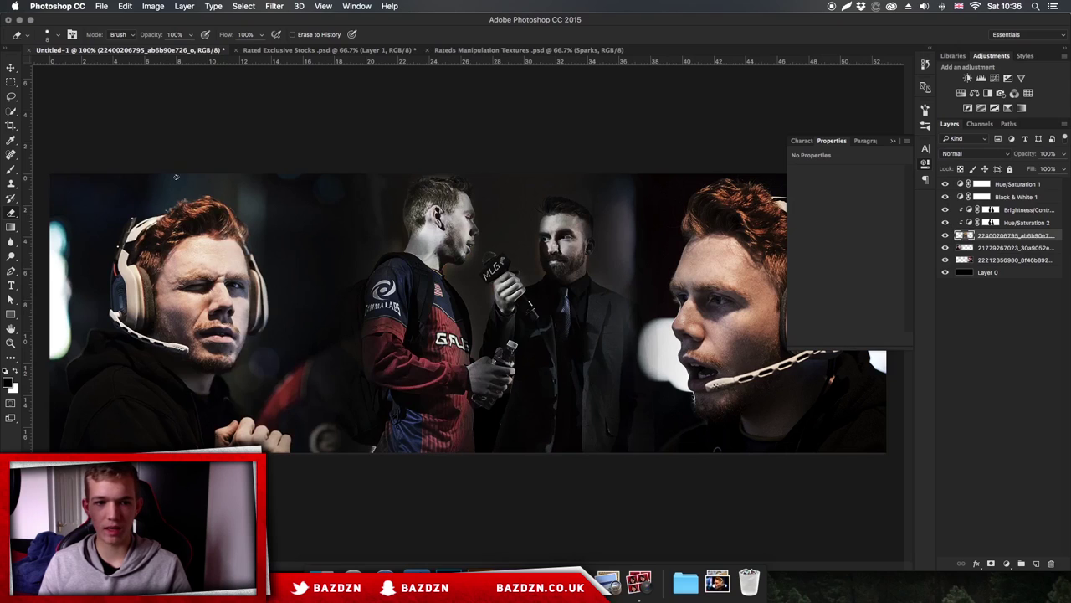
Collapse the Properties panel and set the Eraser to 60% opacity, 125 px size and 19% hardness.
left_click(893, 142)
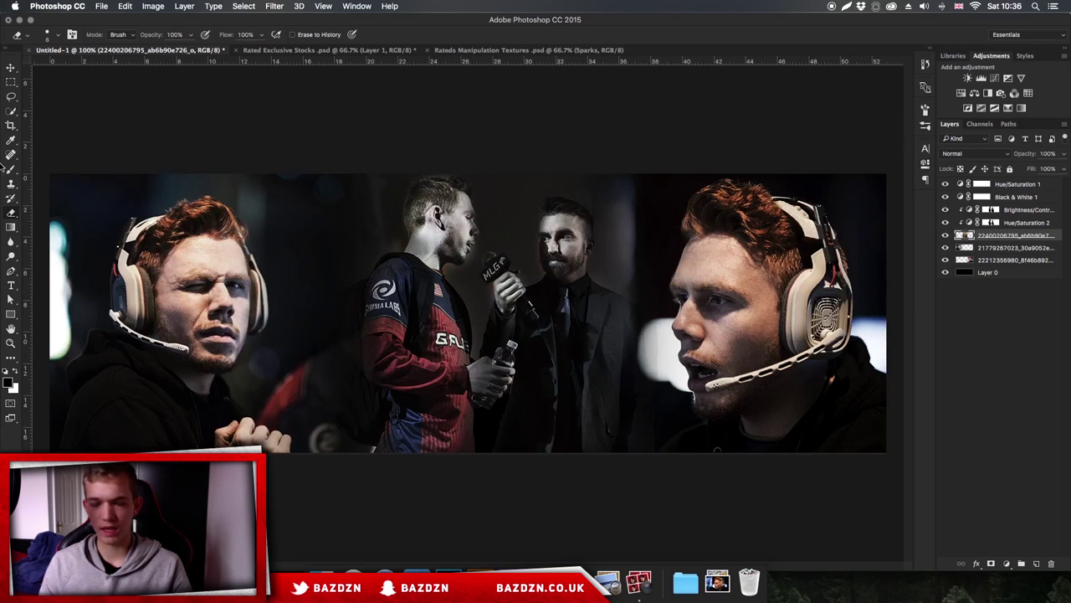
left_click(192, 36)
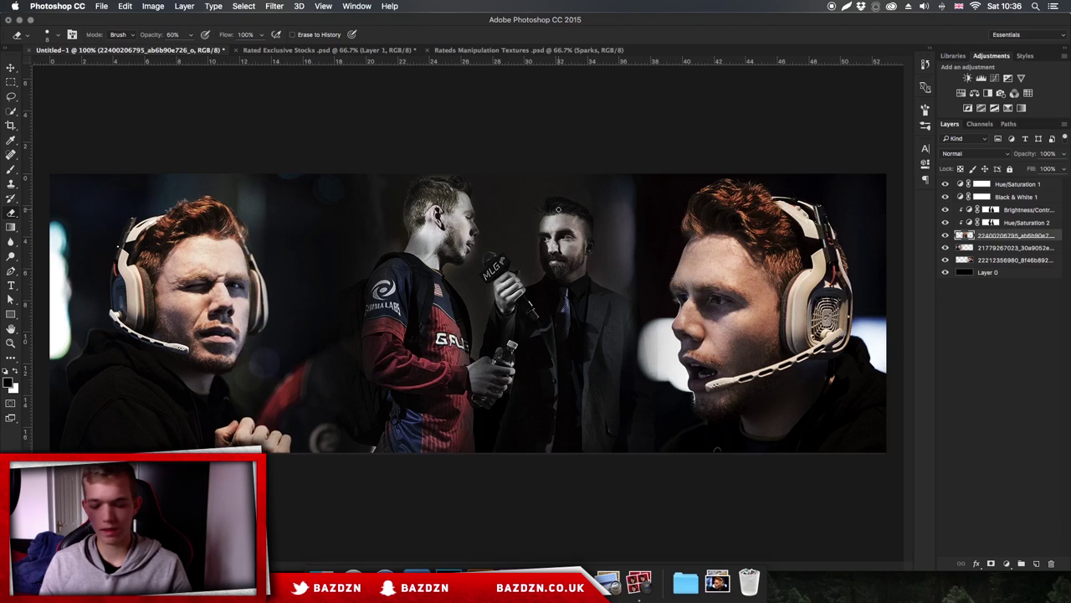
key("bracketright")
key("bracketright")
key("bracketright")
key("bracketright")
key("bracketright")
key("bracketright")
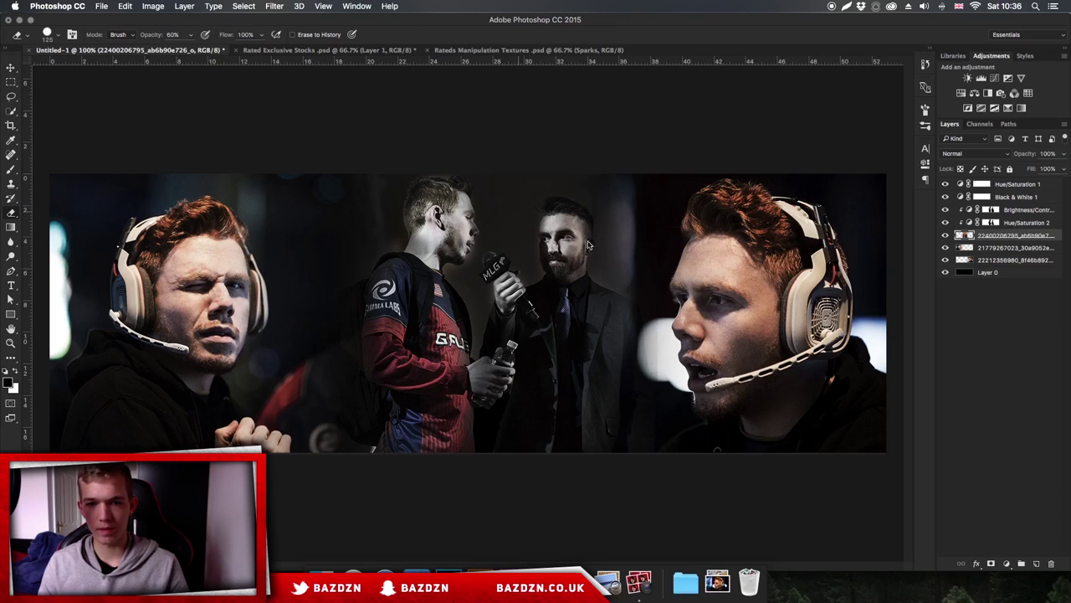
right_click(516, 192)
left_click_drag(616, 265, 579, 265)
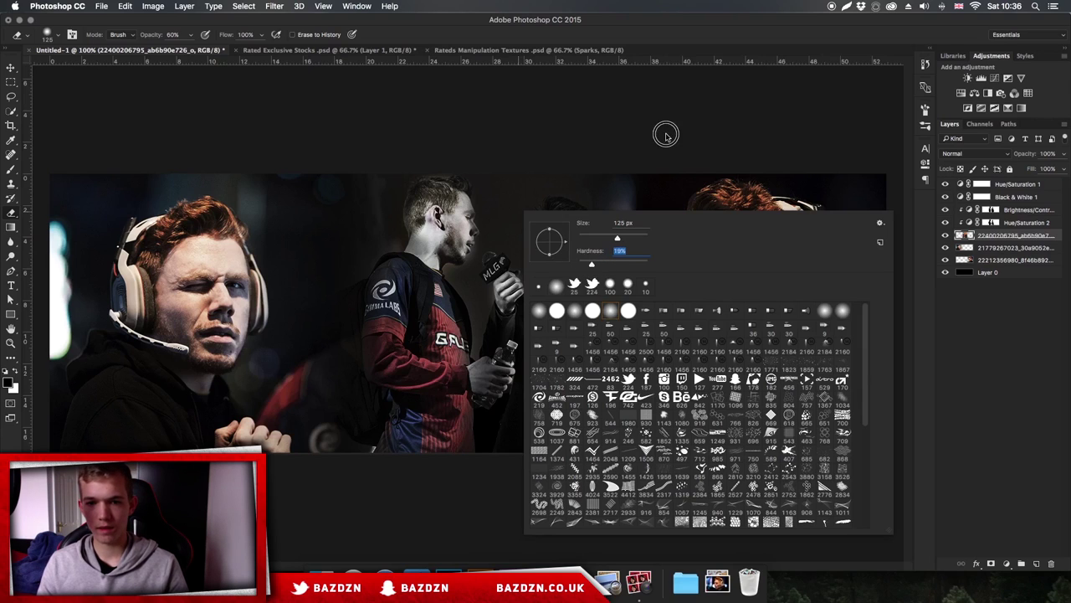
key("Return")
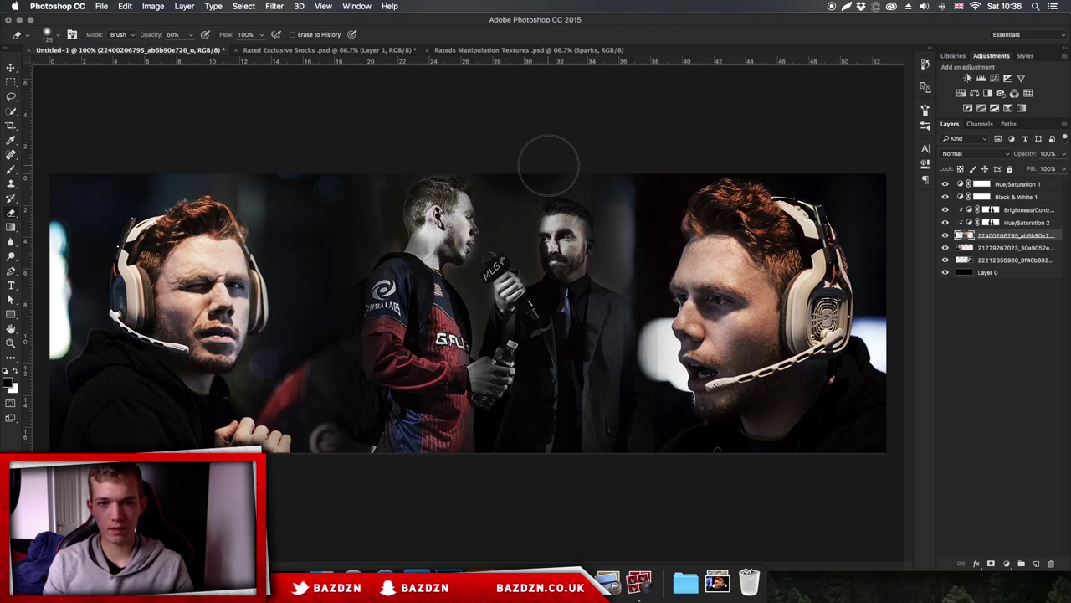
Fade the interview photo's backdrop around both men's heads and behind the jersey player with a soft 60 px Eraser.
left_click(10, 82)
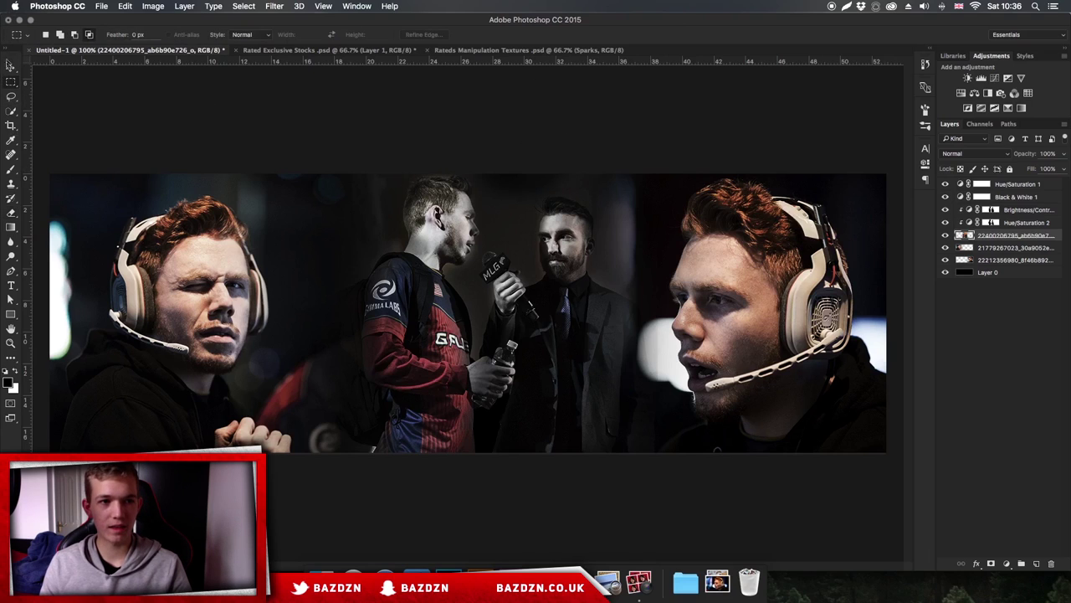
left_click(10, 68)
key("e")
scroll(518, 225, "up", 5)
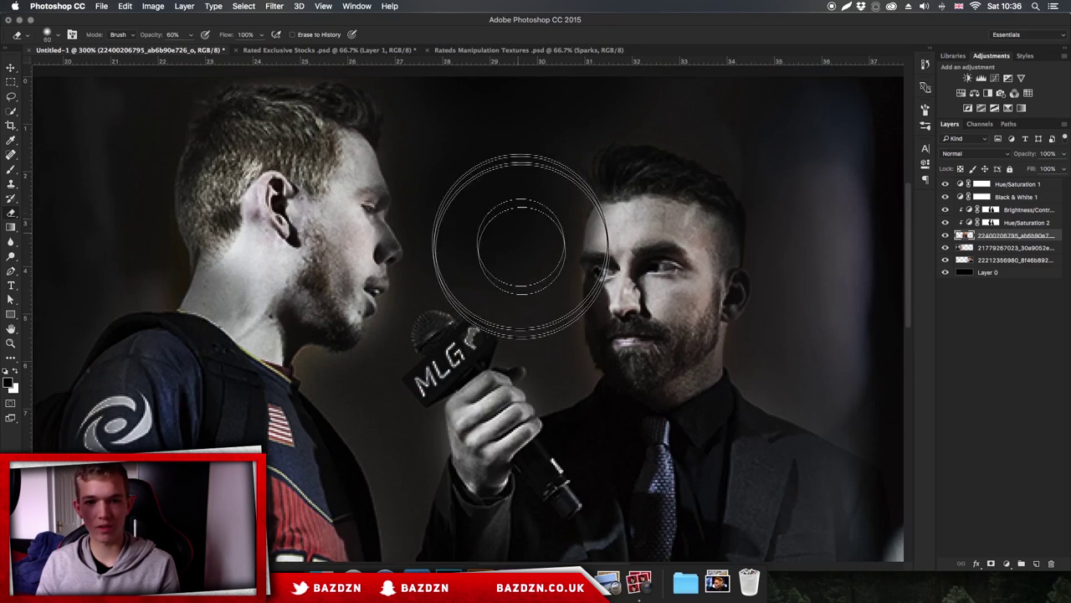
scroll(598, 91, "right", 7)
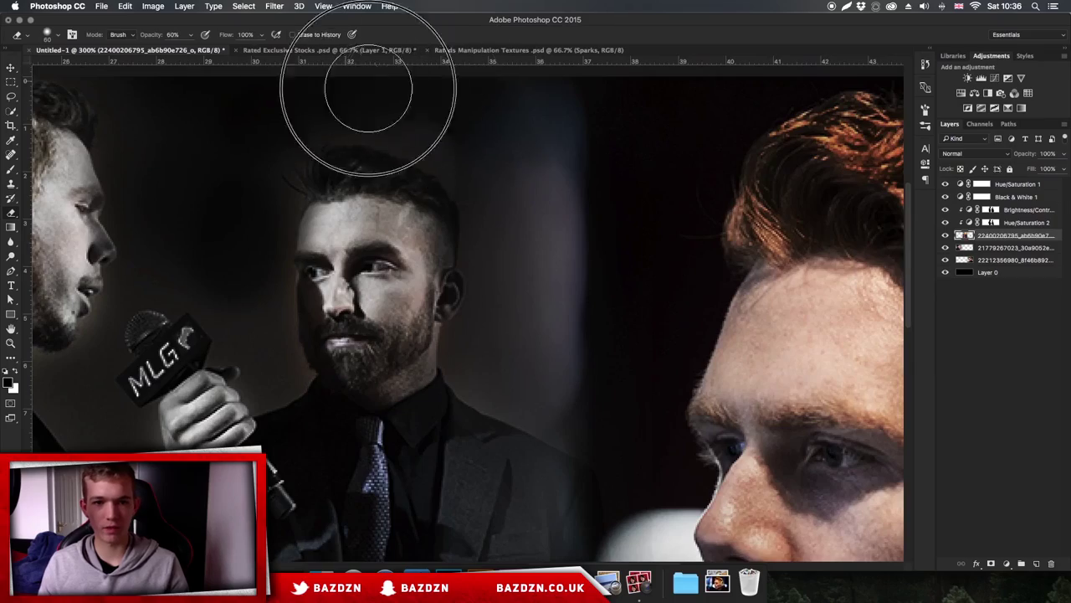
scroll(552, 255, "down", 4)
scroll(552, 256, "left", 5)
scroll(425, 231, "left", 9)
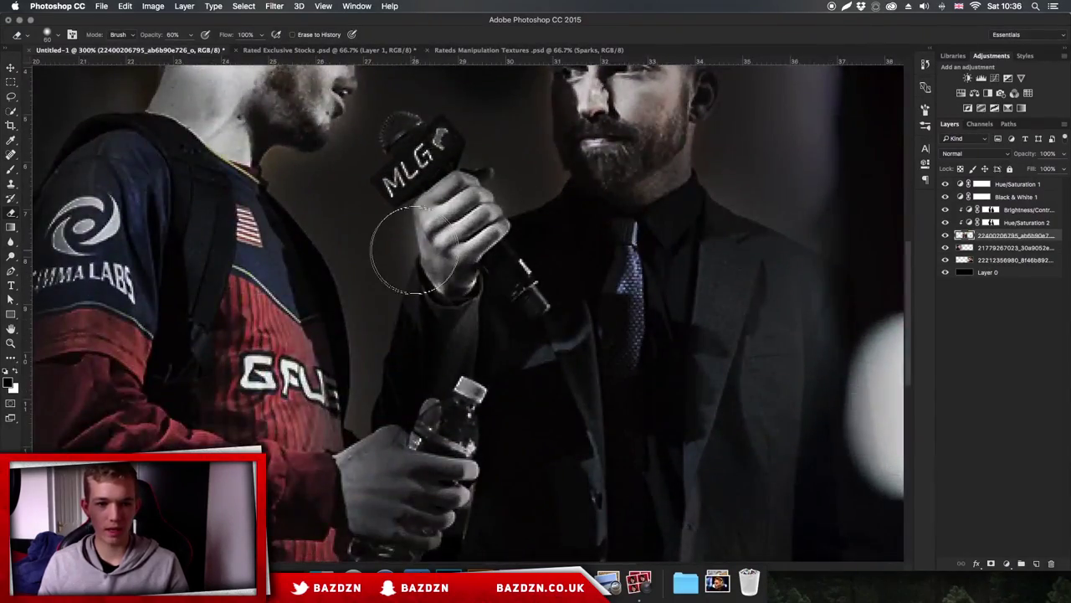
scroll(413, 243, "up", 6)
mouse_move(414, 251)
left_mouse_down()
mouse_move(409, 280)
mouse_move(450, 124)
mouse_move(421, 191)
mouse_move(416, 125)
mouse_move(391, 331)
mouse_move(434, 338)
left_mouse_up()
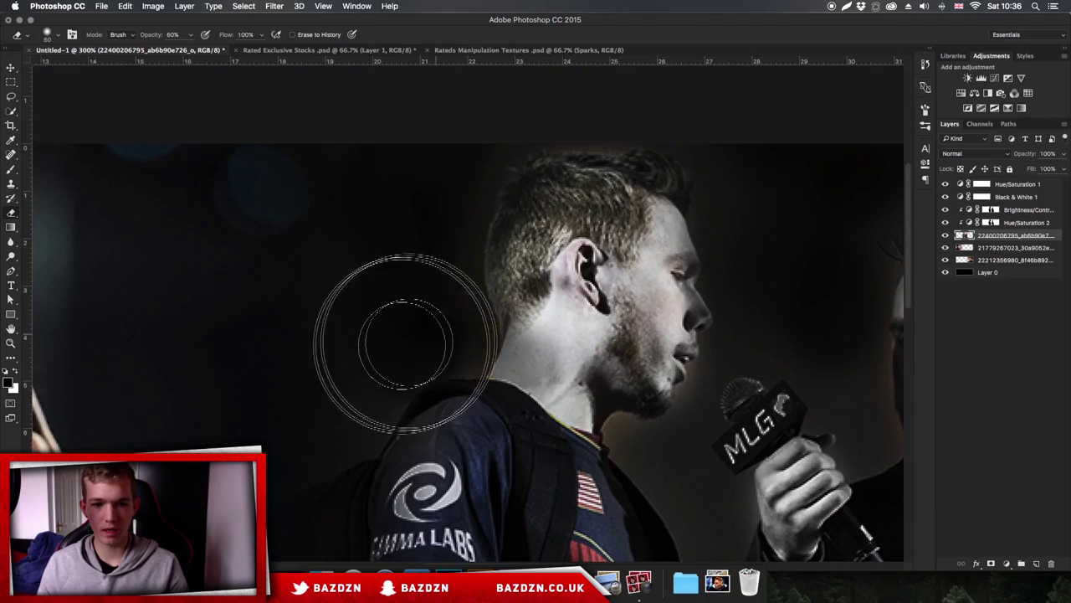
Erase the backdrop between the two men, around the microphone and beside the jersey, starting with a soft 30 px Eraser.
scroll(434, 251, "right", 6)
scroll(433, 251, "down", 1)
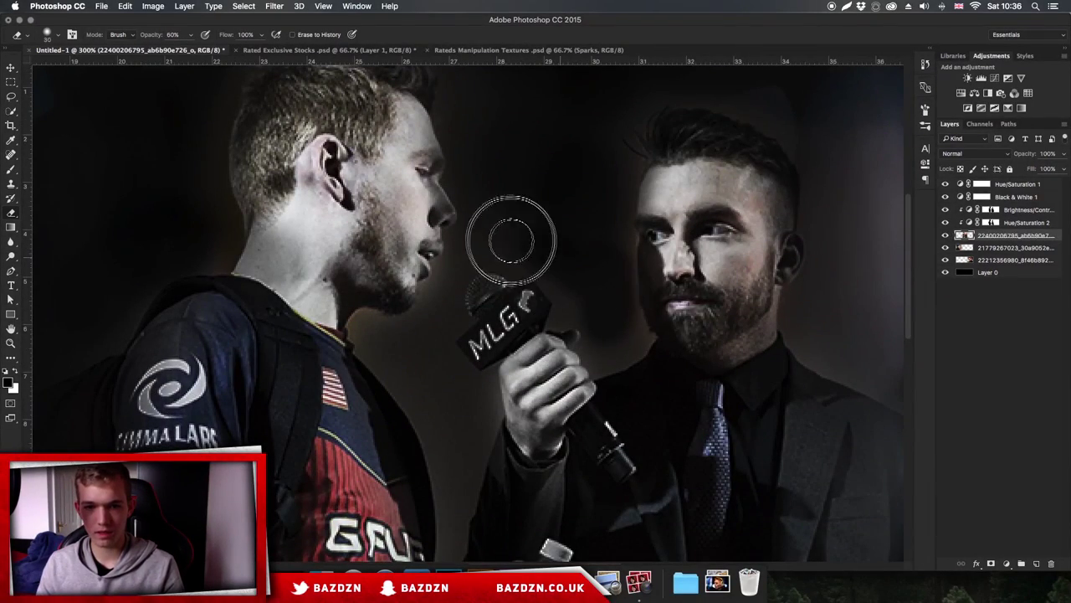
scroll(469, 302, "down", 5)
key("[")
mouse_move(454, 297)
left_mouse_down()
mouse_move(465, 226)
mouse_move(456, 275)
mouse_move(421, 151)
left_mouse_up()
scroll(421, 150, "up", 3)
key("]")
key("]")
mouse_move(455, 273)
left_mouse_down()
mouse_move(428, 243)
mouse_move(372, 216)
left_mouse_up()
Erase the remaining backdrop along the jersey's front and beside the suited man's sleeve, reducing the Eraser to 15 px.
key("bracketleft")
key("bracketleft")
key("bracketleft")
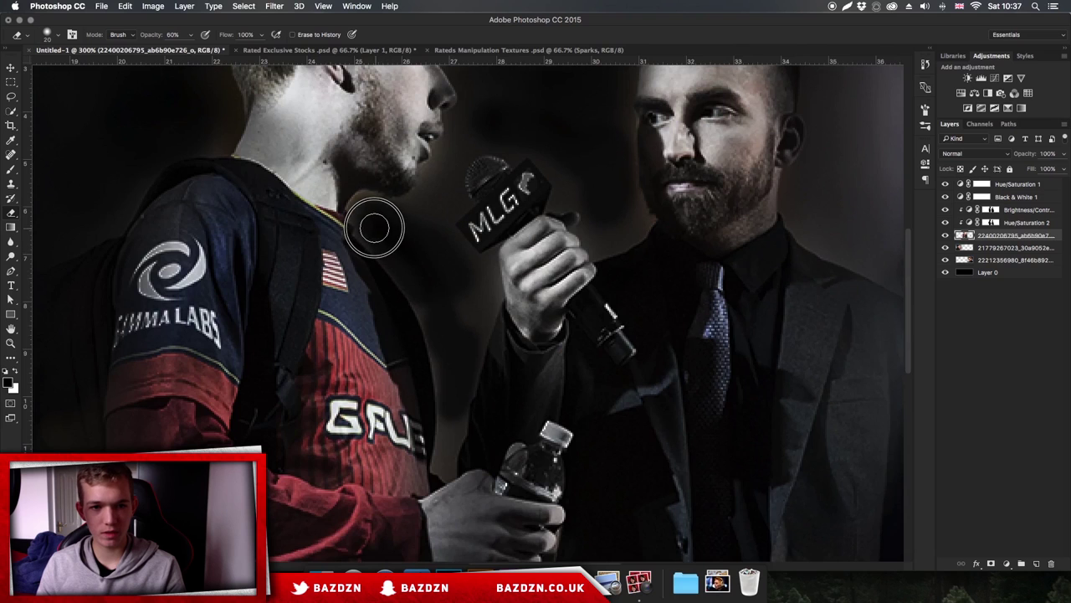
key("bracketleft")
key("bracketleft")
scroll(448, 334, "down", 3)
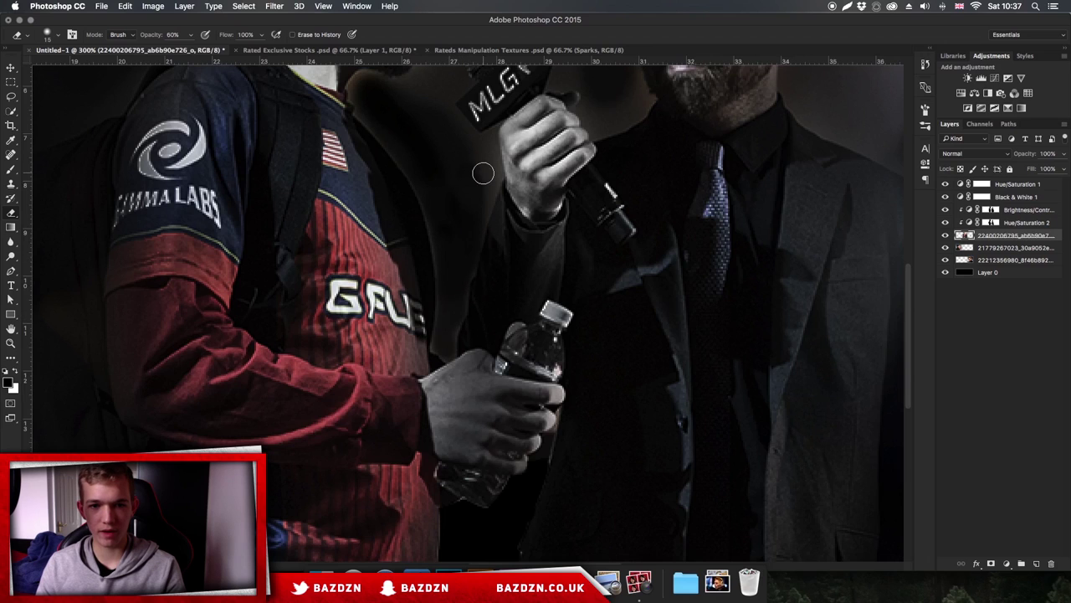
scroll(483, 174, "up", 3)
left_click_drag(477, 273, 485, 245)
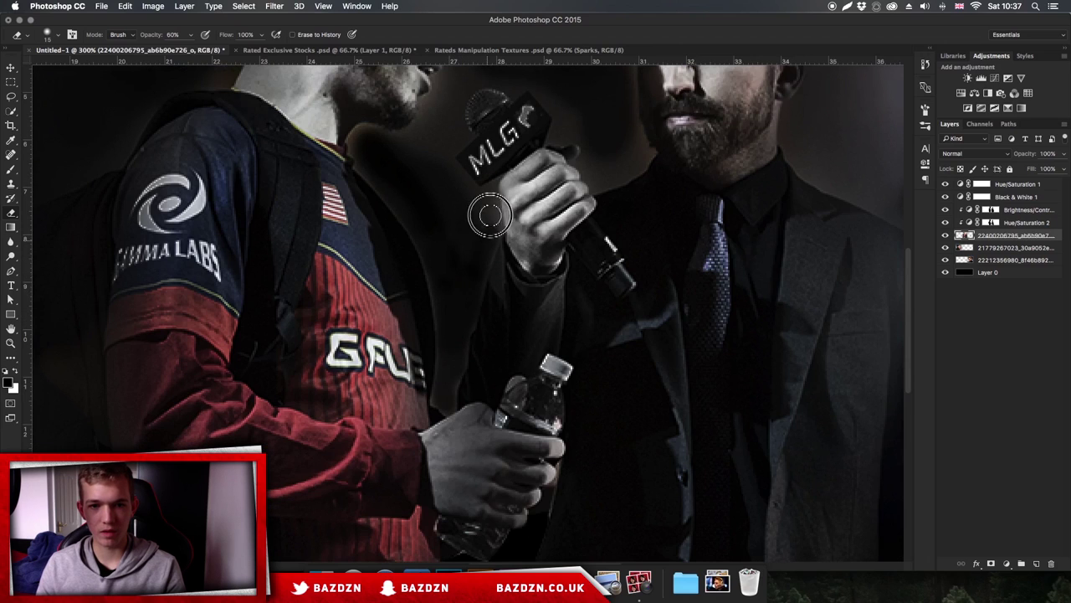
Erase the backdrop under the player's chin, around the microphone and between the heads, varying the Eraser from 20 to 40 px.
scroll(431, 179, "up", 6)
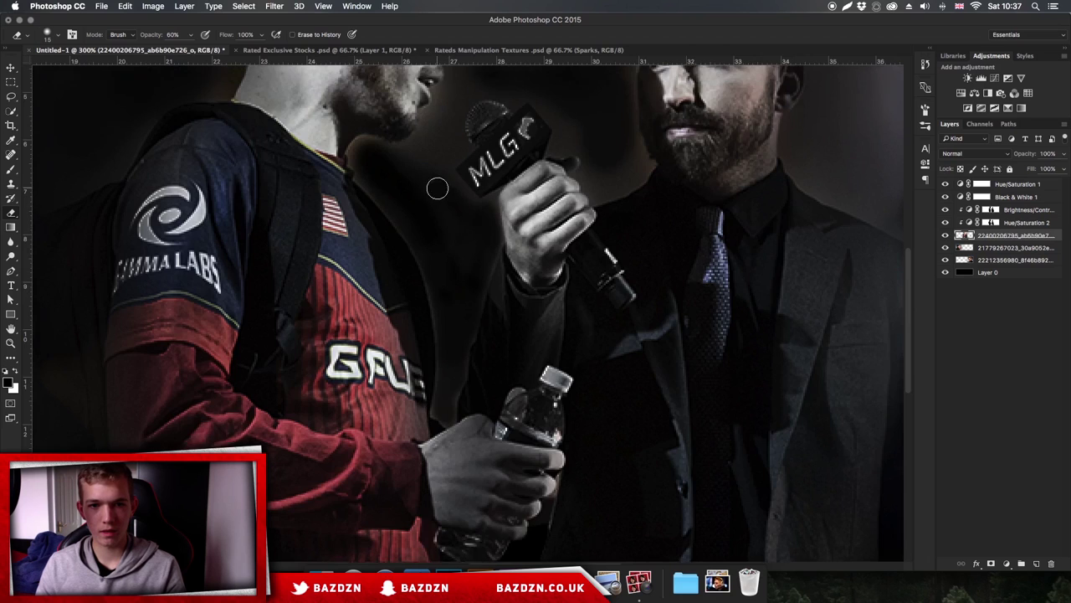
key("bracketright")
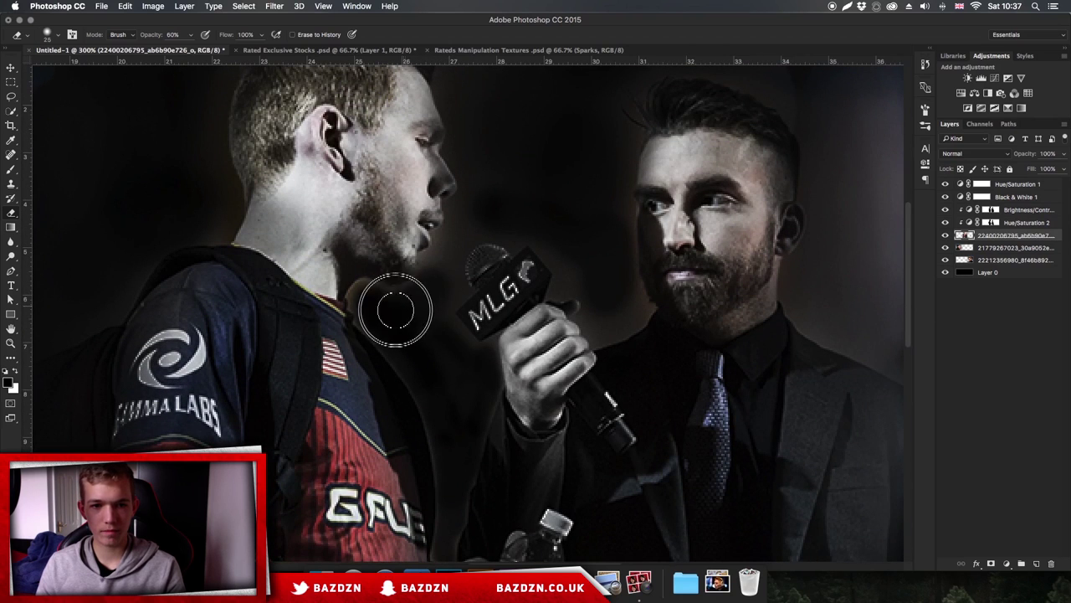
key("bracketleft")
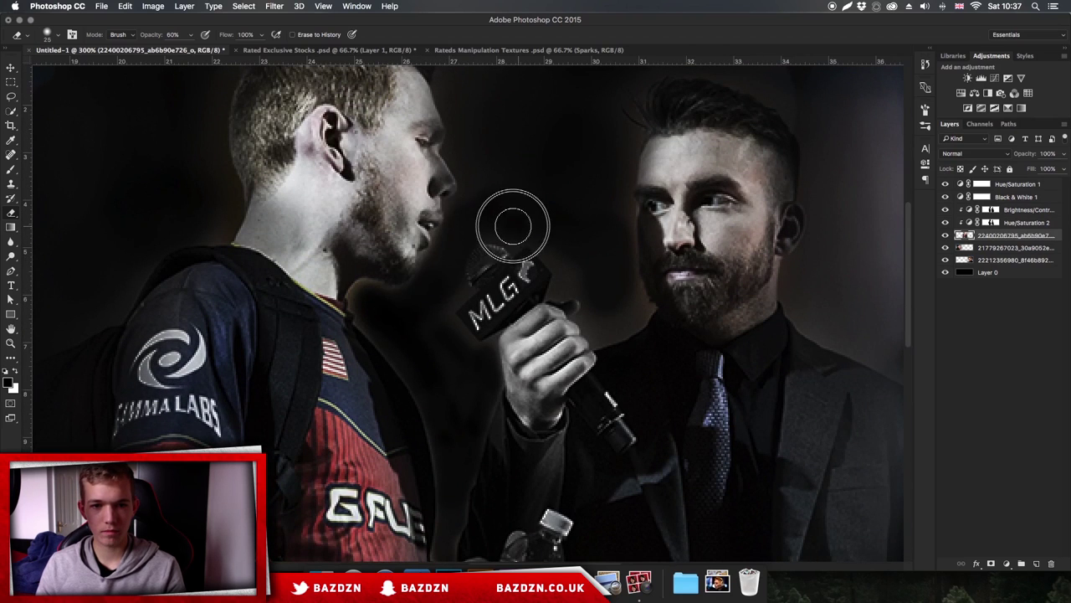
key("bracketleft")
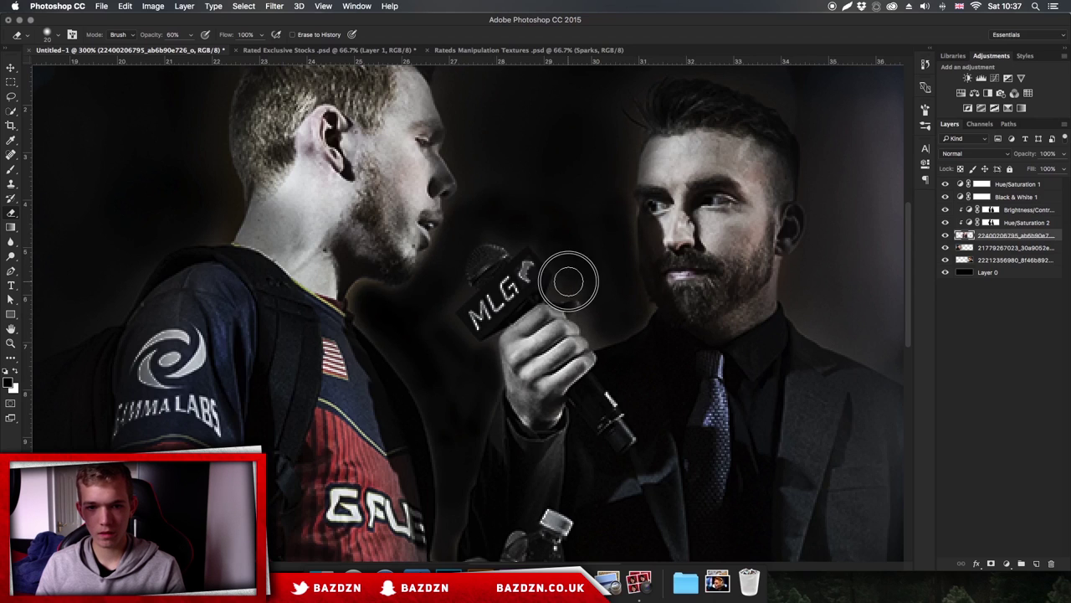
key("bracketright")
scroll(489, 192, "up", 5)
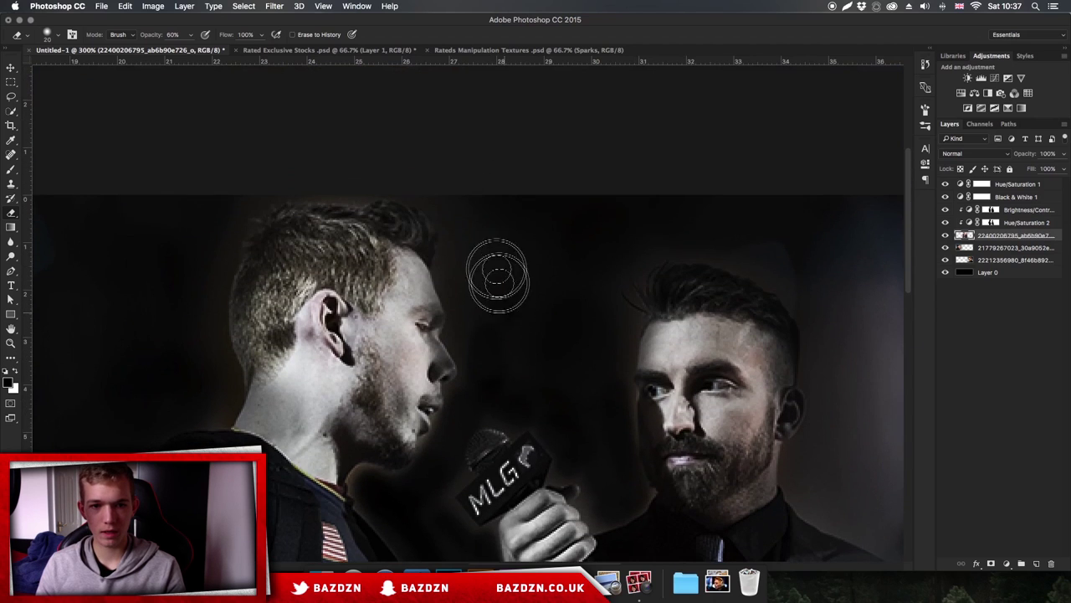
key("bracketright")
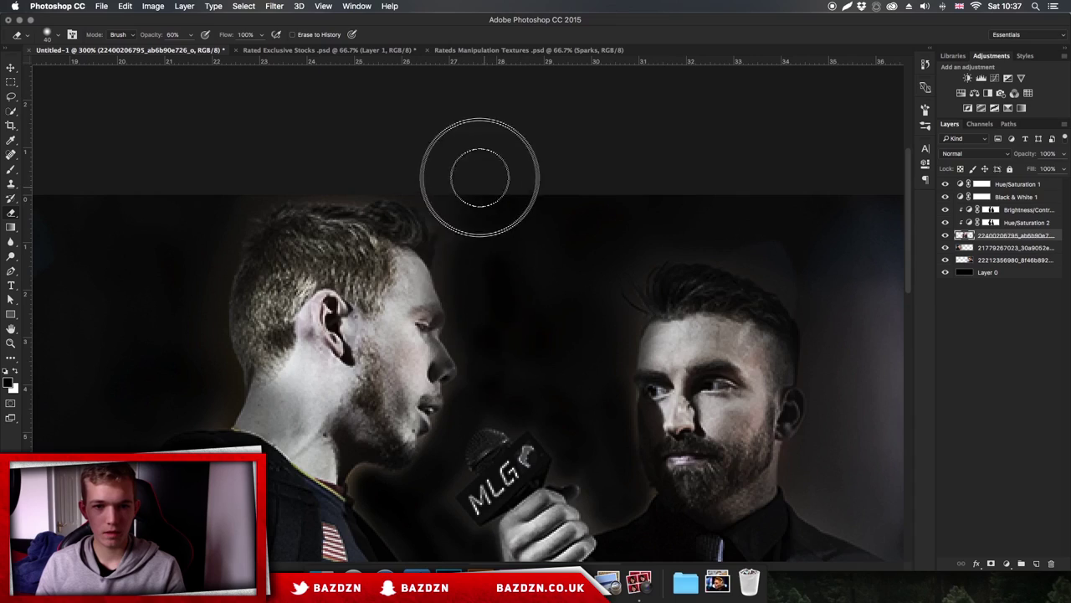
Clear the faint backdrop left in the gap between the jersey and the suited man's sleeve with a 25 px Eraser.
key("super+0")
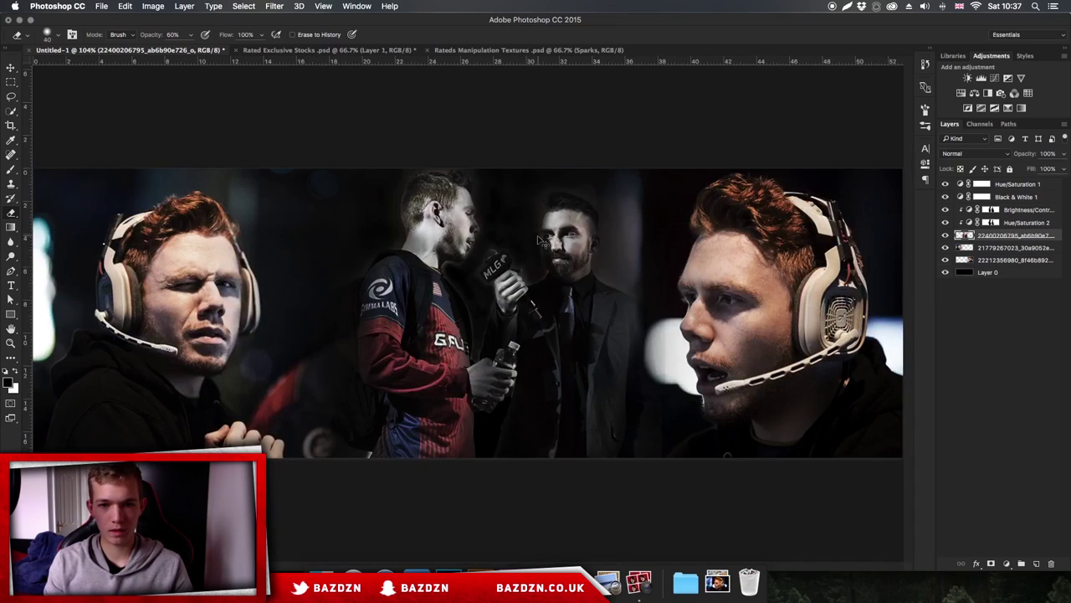
key("super+equal")
key("super+equal")
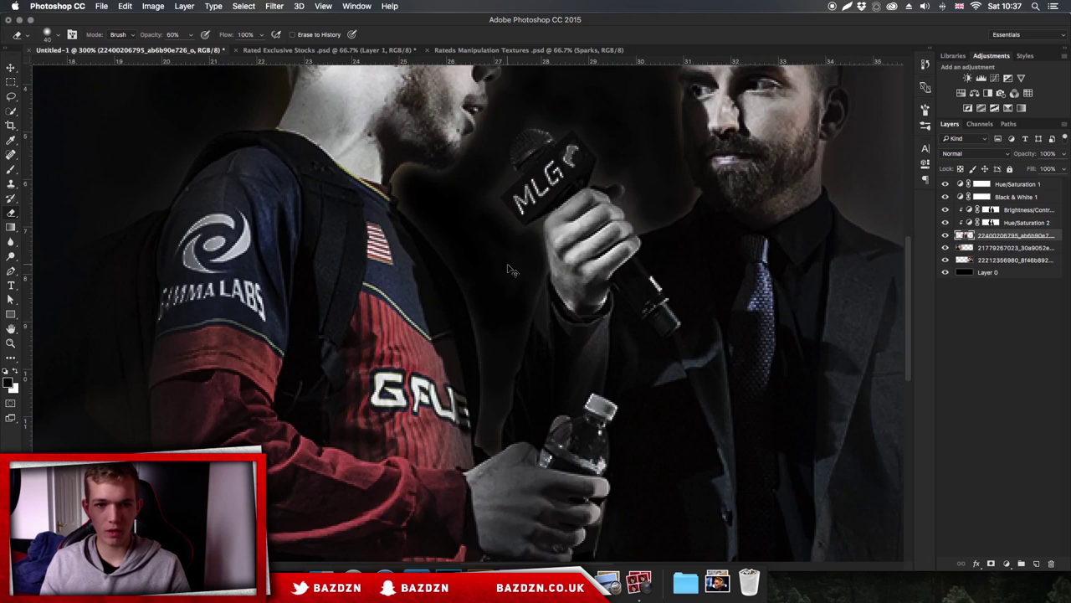
key("super+equal")
key("bracketleft")
left_click(504, 402)
left_click(533, 335)
left_click(544, 263)
left_click(544, 252)
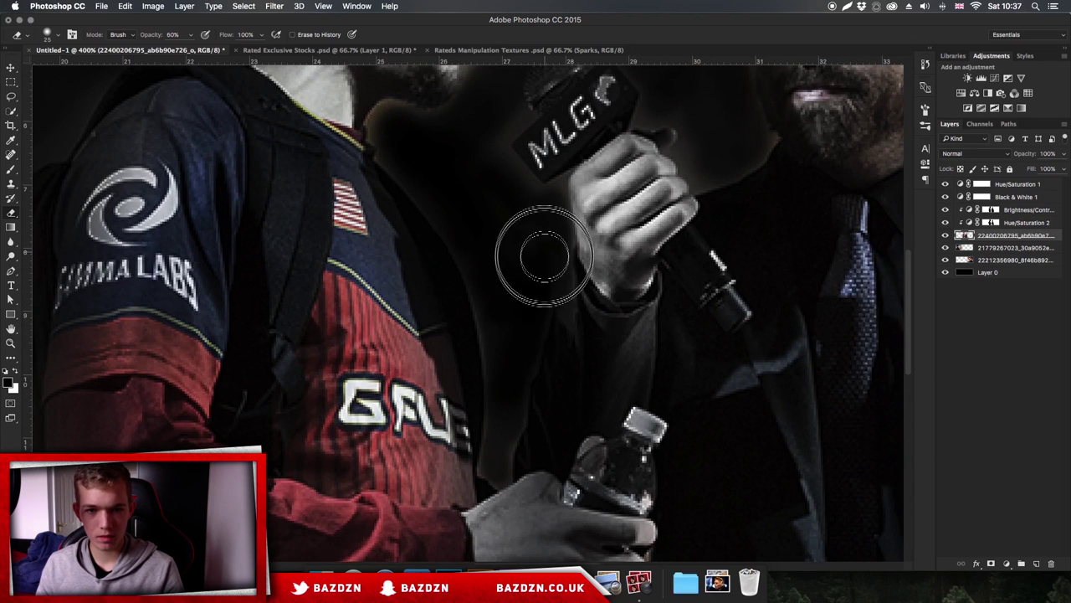
left_click_drag(496, 370, 473, 241)
mouse_move(502, 328)
left_mouse_down()
mouse_move(485, 251)
mouse_move(433, 190)
mouse_move(502, 319)
mouse_move(500, 458)
mouse_move(487, 466)
mouse_move(510, 436)
mouse_move(499, 356)
left_mouse_up()
left_click_drag(504, 428, 528, 341)
Erase the glow around the microphone and hand and in front of the jersey player's face.
scroll(545, 360, "right", 3)
scroll(546, 360, "up", 2)
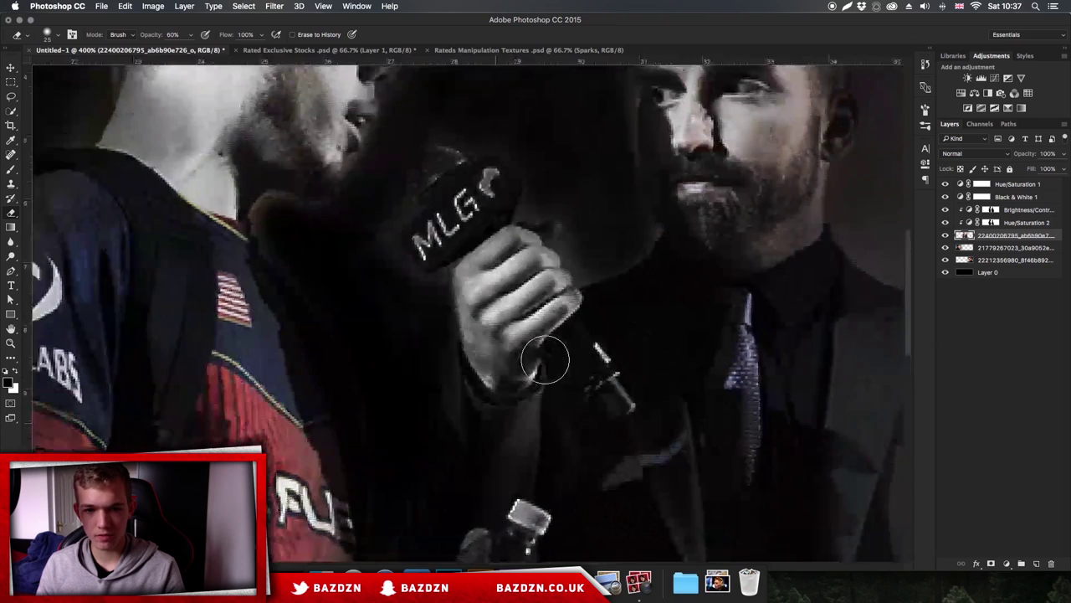
scroll(545, 360, "up", 1)
left_click_drag(627, 326, 533, 232)
mouse_move(427, 342)
left_mouse_down()
mouse_move(430, 311)
mouse_move(391, 301)
mouse_move(406, 215)
mouse_move(393, 228)
mouse_move(323, 245)
mouse_move(268, 243)
mouse_move(318, 236)
mouse_move(376, 181)
left_mouse_up()
scroll(376, 182, "up", 3)
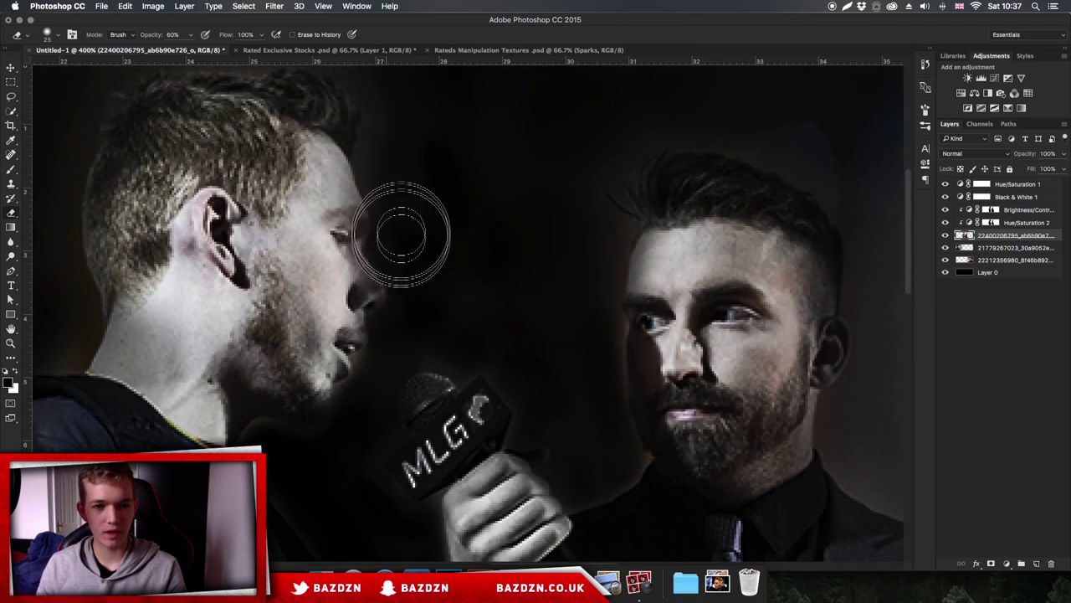
Darken the upper backdrop between the two heads and around the suited man's hair using the 25 px Eraser.
scroll(391, 207, "up", 5)
mouse_move(390, 337)
left_mouse_down()
mouse_move(376, 301)
mouse_move(386, 290)
mouse_move(365, 225)
left_mouse_up()
left_click_drag(494, 387, 509, 352)
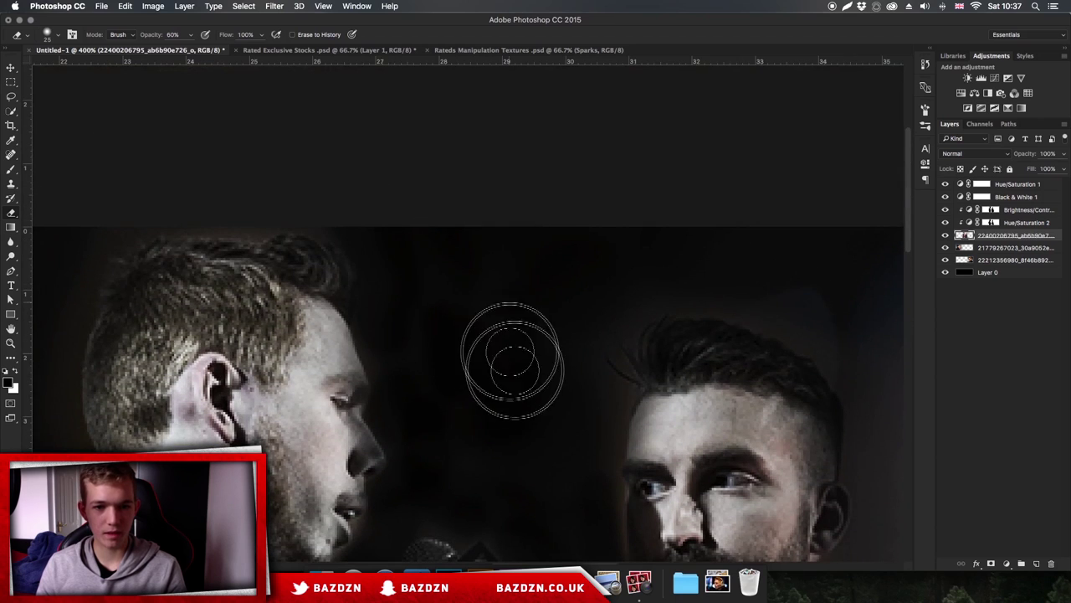
scroll(512, 360, "down", 3)
scroll(512, 359, "right", 3)
mouse_move(709, 205)
left_mouse_down()
mouse_move(551, 154)
mouse_move(516, 171)
mouse_move(521, 161)
mouse_move(450, 293)
mouse_move(470, 370)
mouse_move(488, 284)
left_mouse_up()
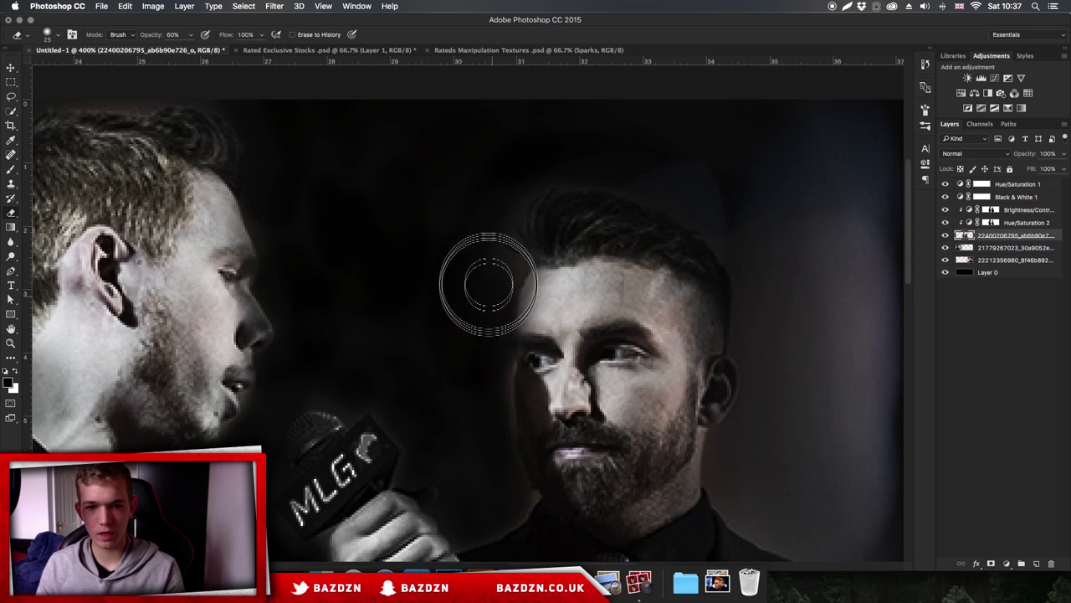
Add a new empty layer directly above the clipped Brightness/Contrast adjustment.
key("super+minus")
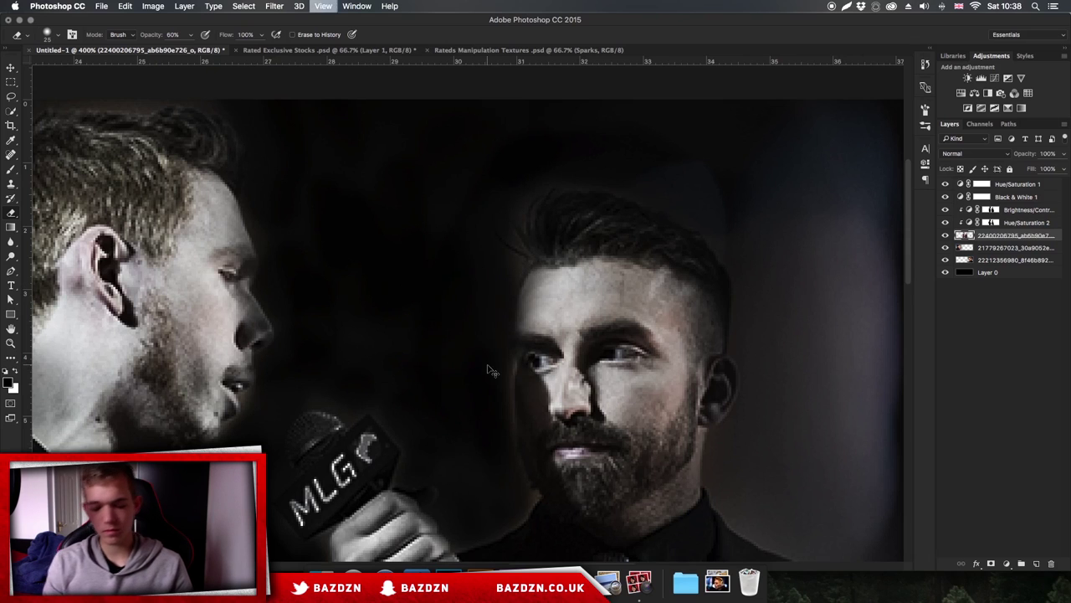
key("super+minus")
key("super+minus")
key("super+minus")
key("super+minus")
key("super+plus")
key("super+plus")
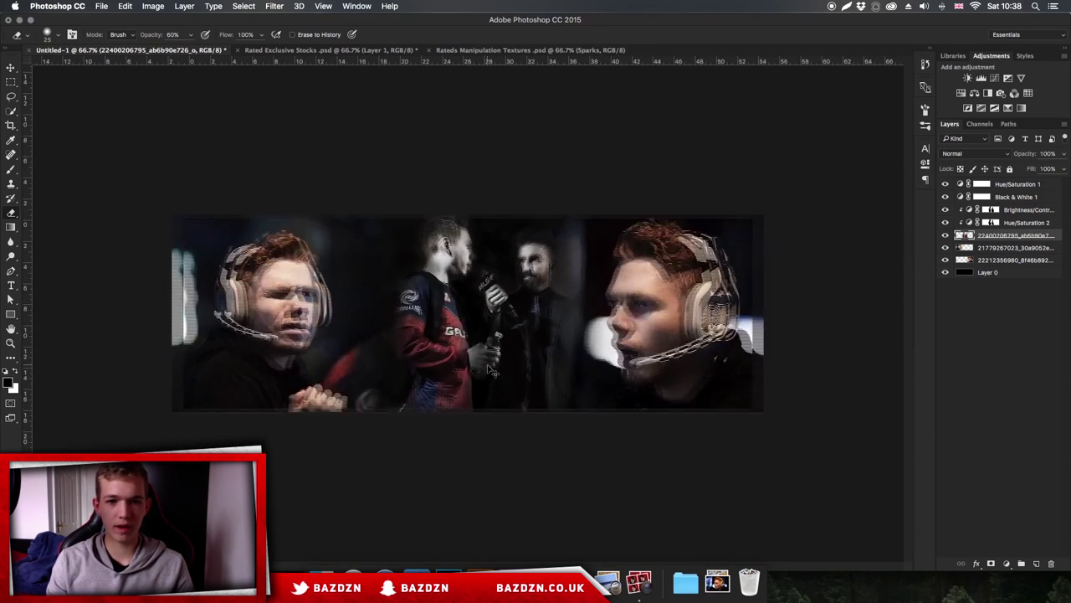
key("super+equal")
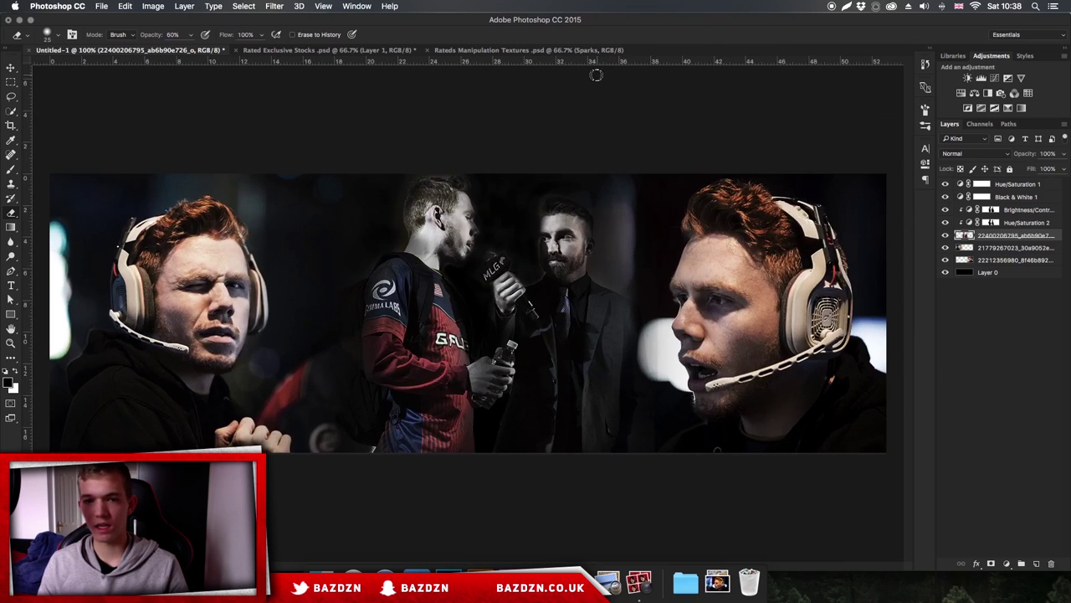
left_click(1009, 212)
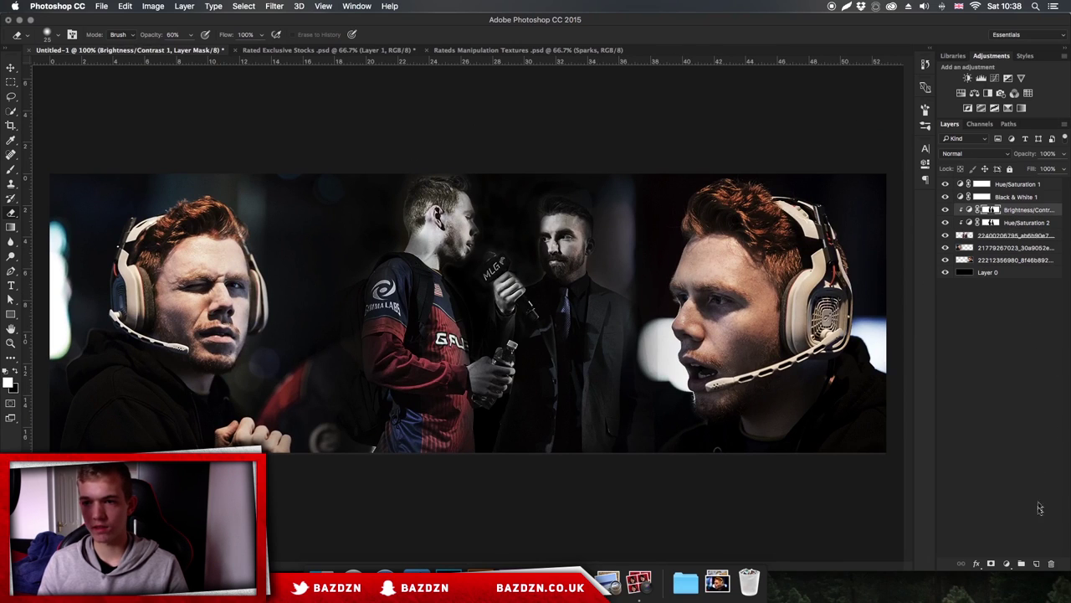
left_click(1038, 563)
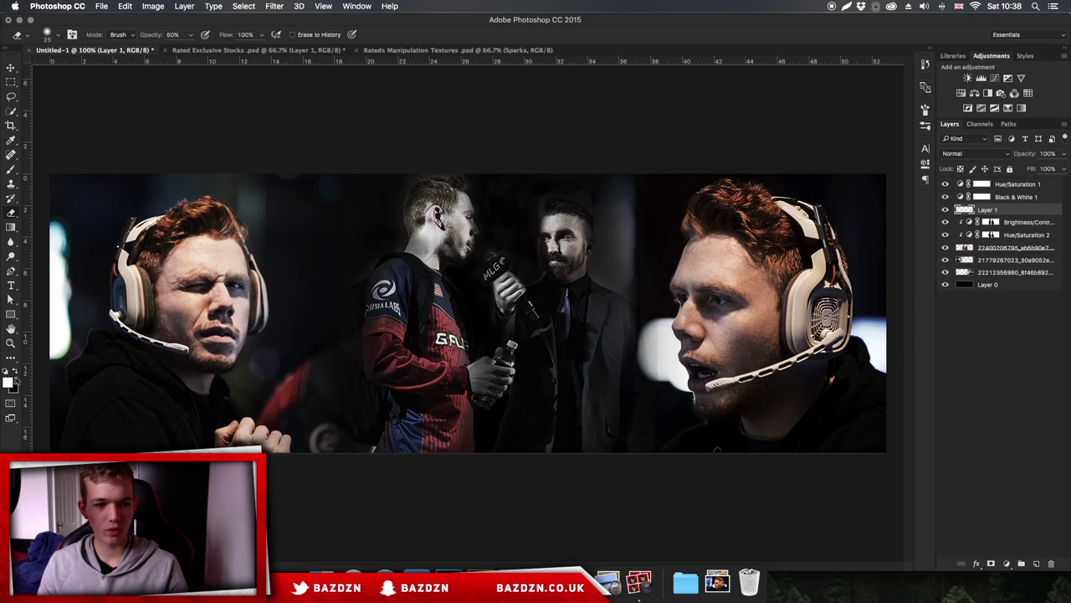
Paint a soft white glow over the top centre of the header on the new layer with a 1500 px brush.
key("b")
key("super+minus")
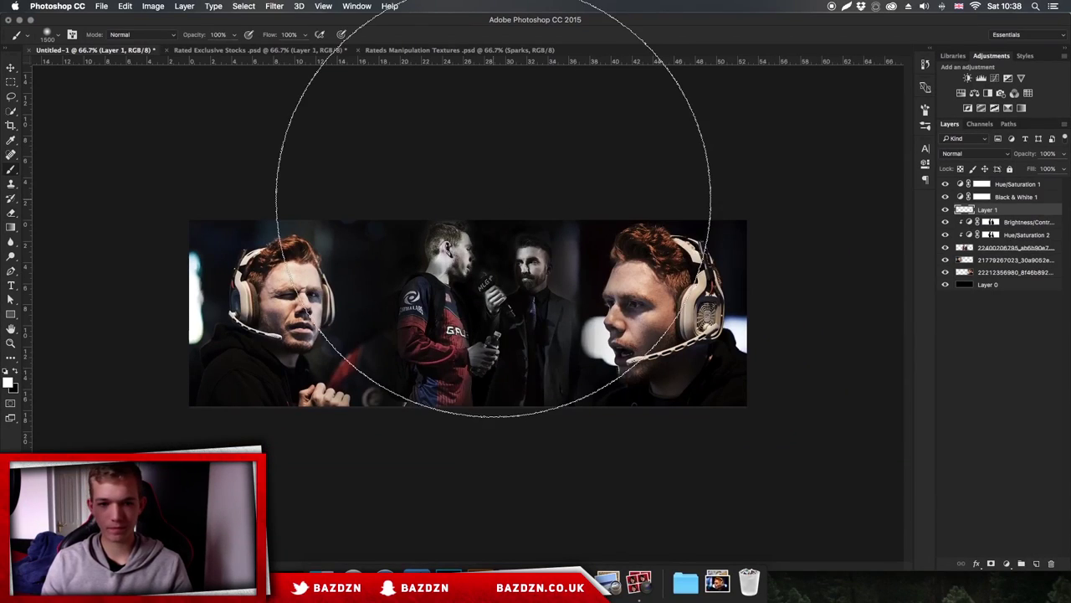
left_click(471, 94)
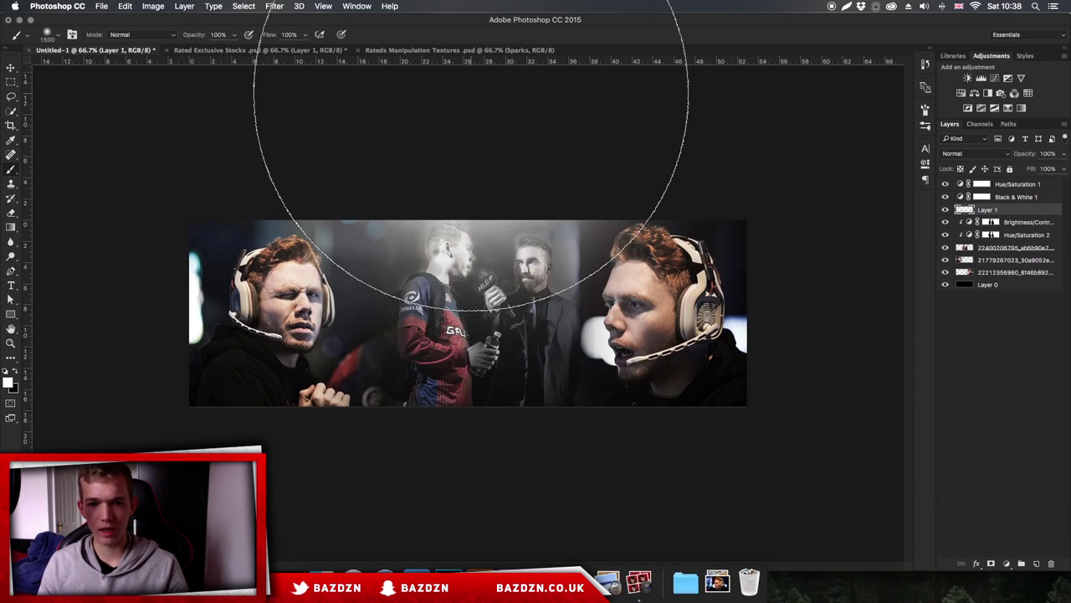
key("super+z")
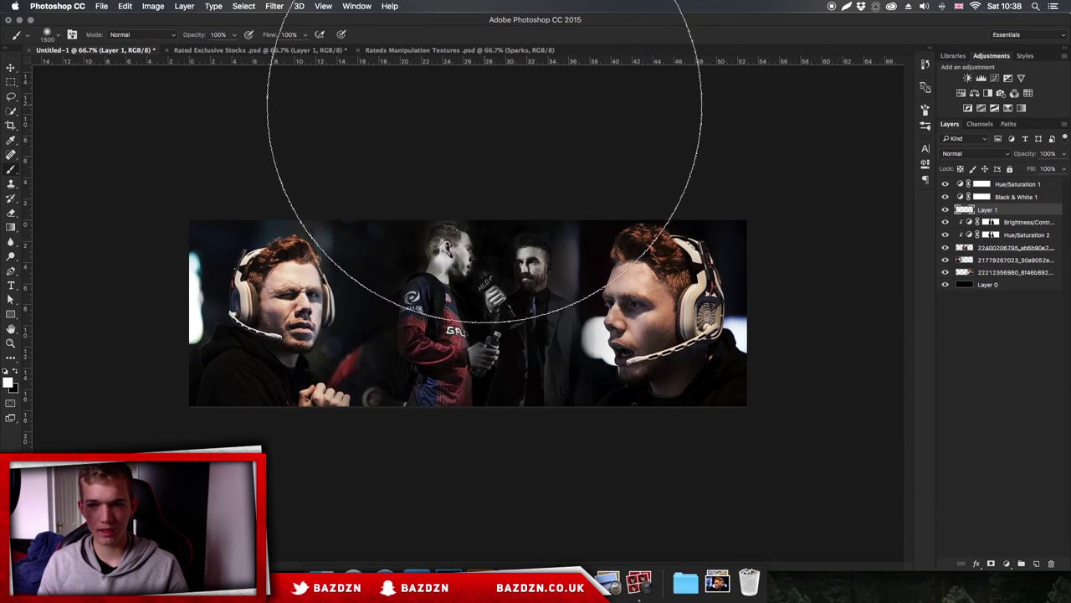
left_click(483, 104)
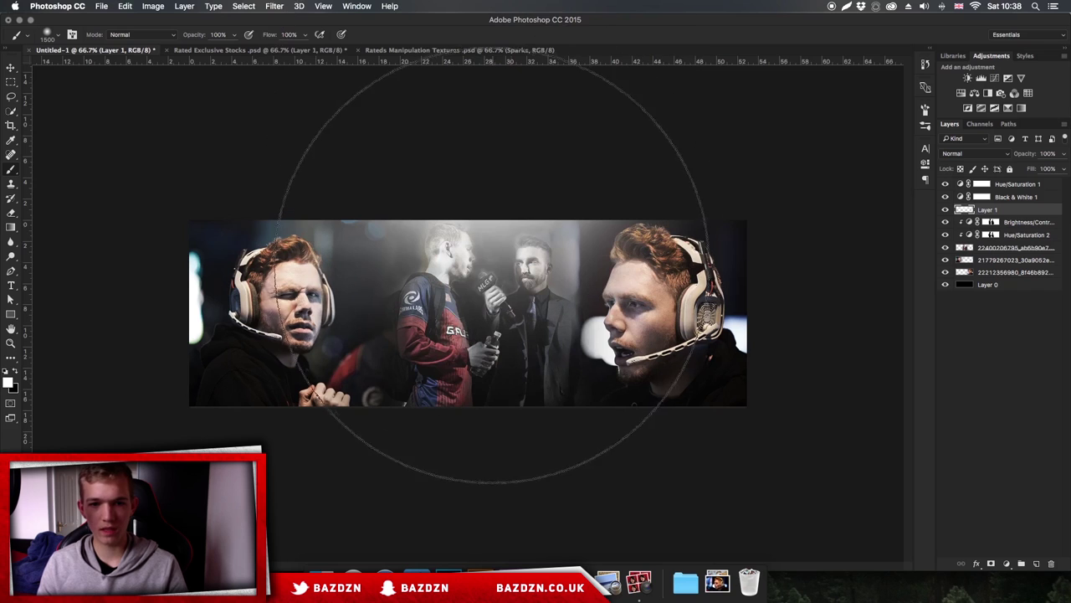
Build up the white glow above the two centre men with more dabs of the 1500 px brush at 0% hardness.
right_click(601, 281)
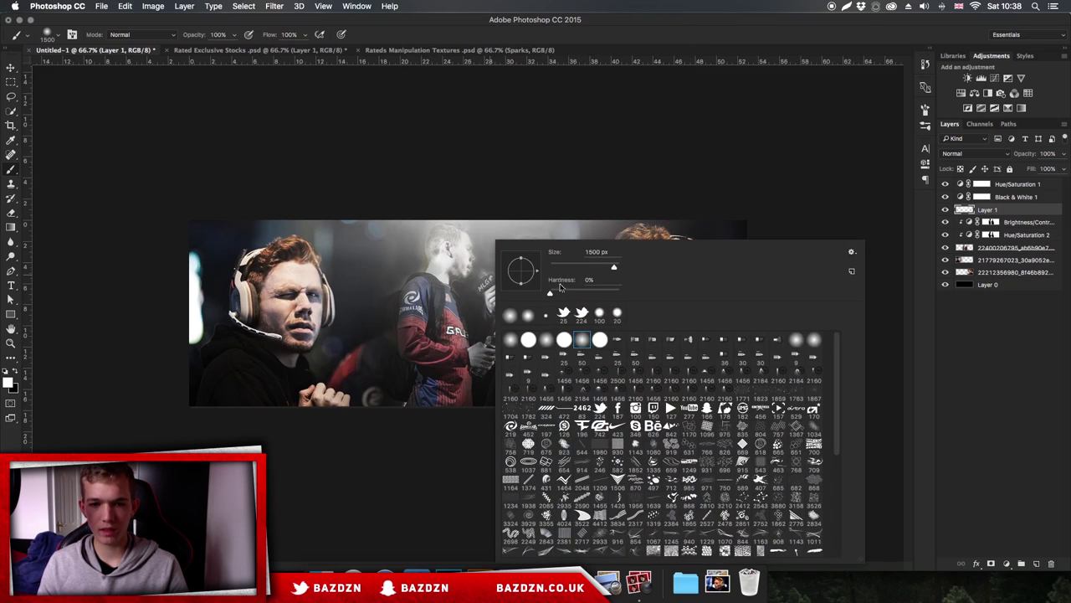
left_click(490, 153)
left_click(494, 152)
key("alt+super+z")
key("alt+super+z")
left_click(478, 169)
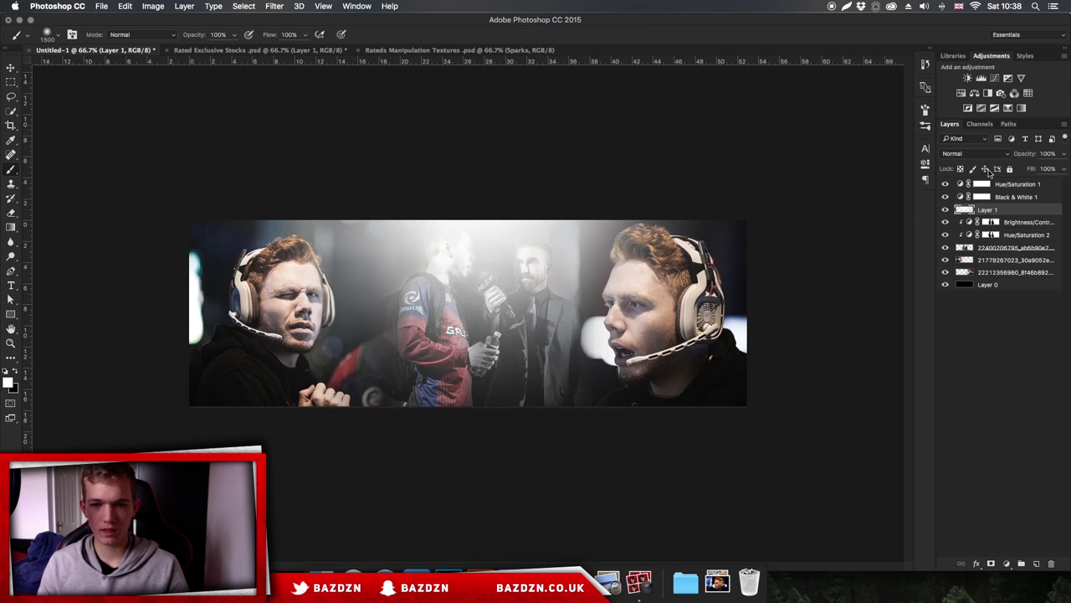
Try the Overlay blend mode on the white glow layer.
left_click(974, 154)
left_click(959, 275)
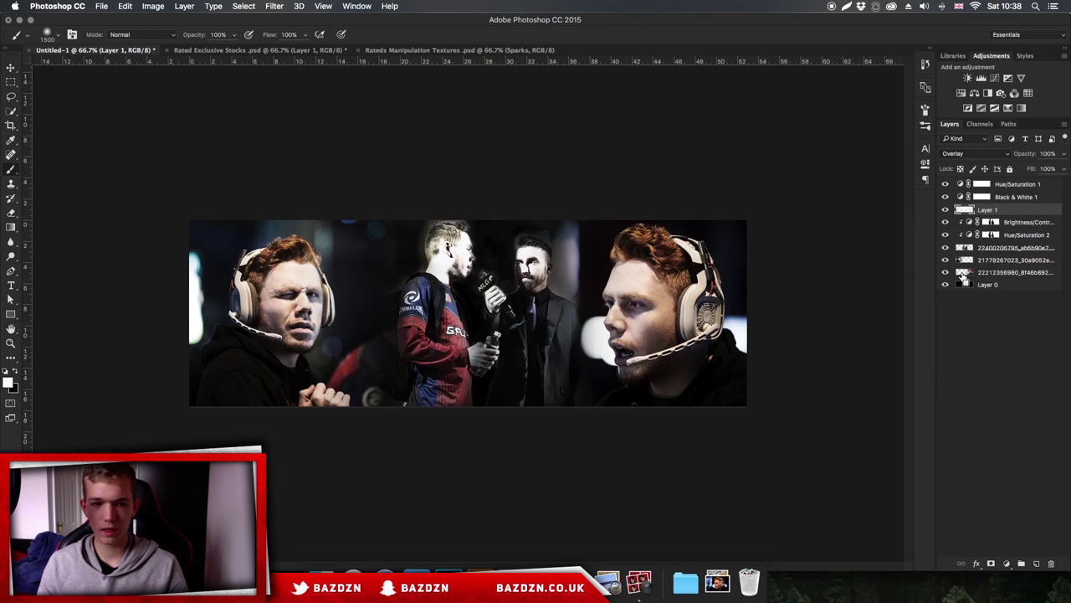
key("super+1")
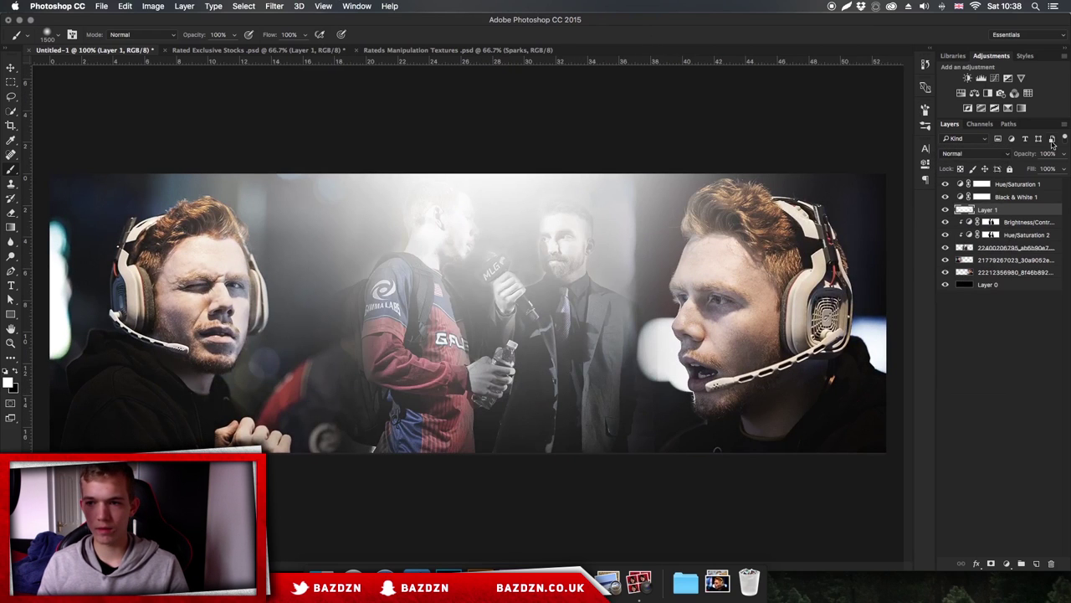
Lower the white glow layer's opacity to 71%.
left_click_drag(1035, 170, 1048, 170)
key("super+minus")
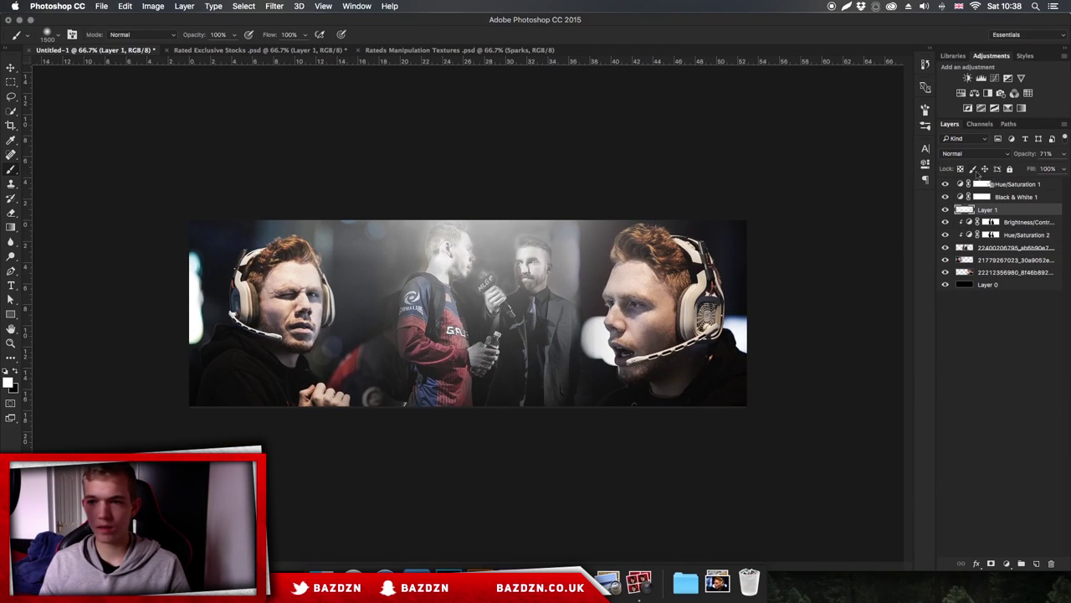
mouse_move(1012, 215)
left_mouse_down()
mouse_move(1013, 181)
mouse_move(1008, 215)
left_mouse_up()
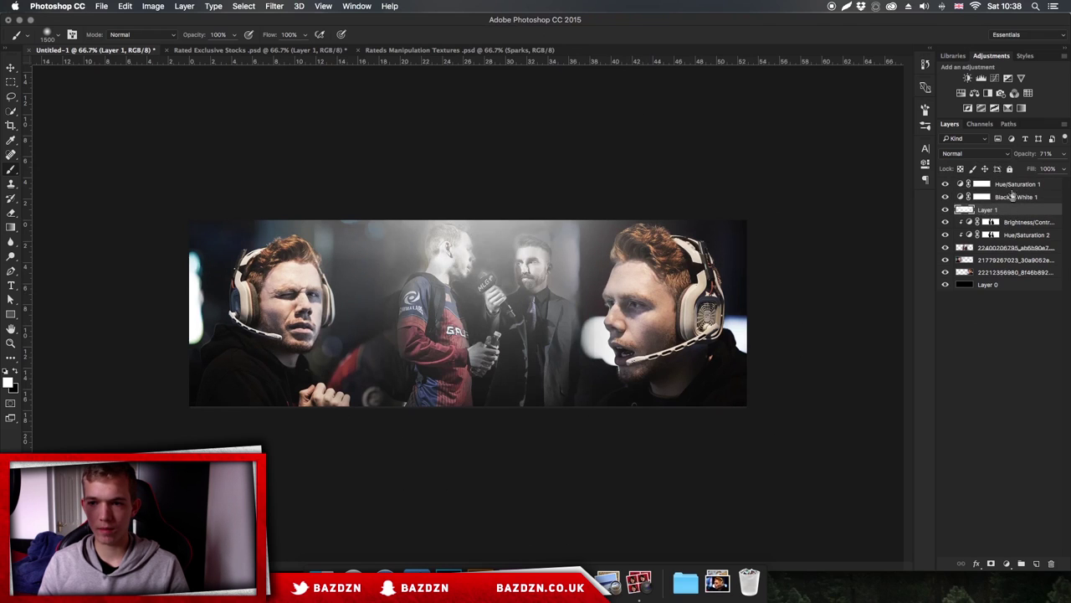
Add a Brightness/Contrast adjustment at the top of the layer stack with brightness -108 and contrast 66.
left_click(1011, 186)
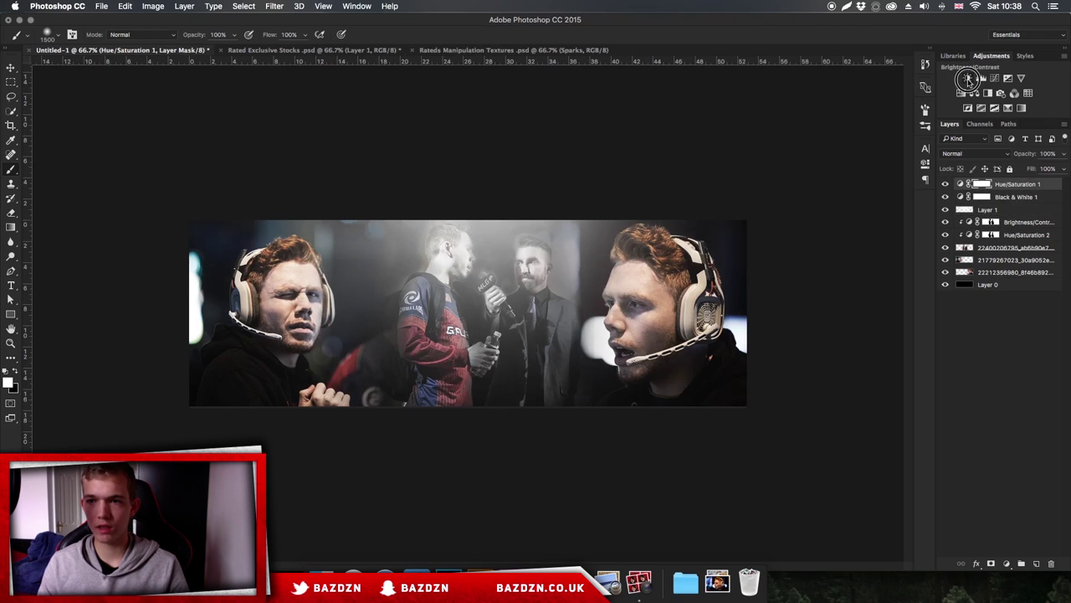
left_click(968, 80)
left_click_drag(841, 204, 882, 224)
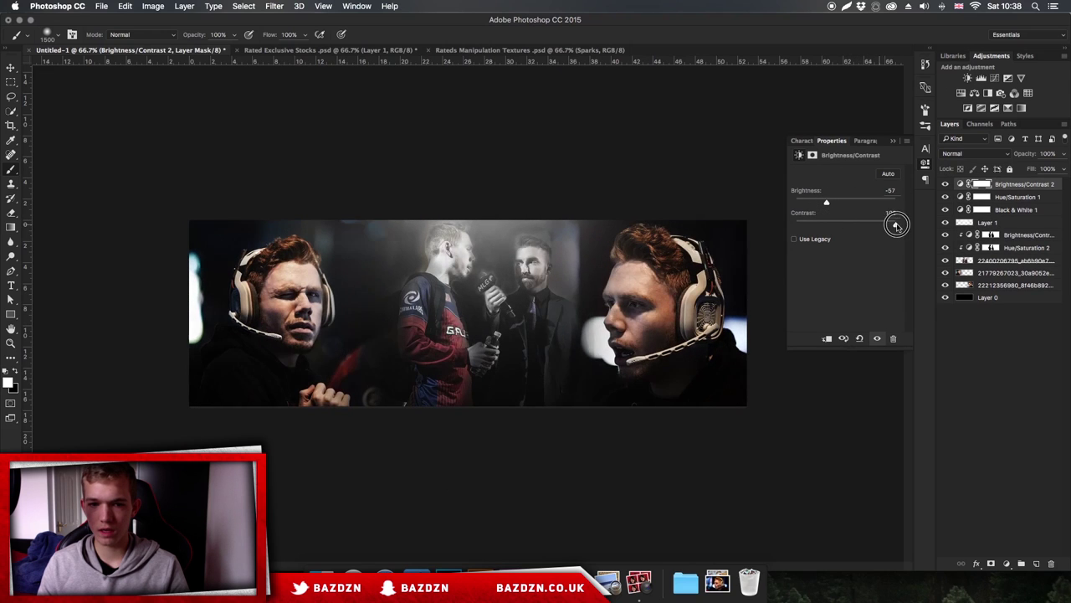
key("super+1")
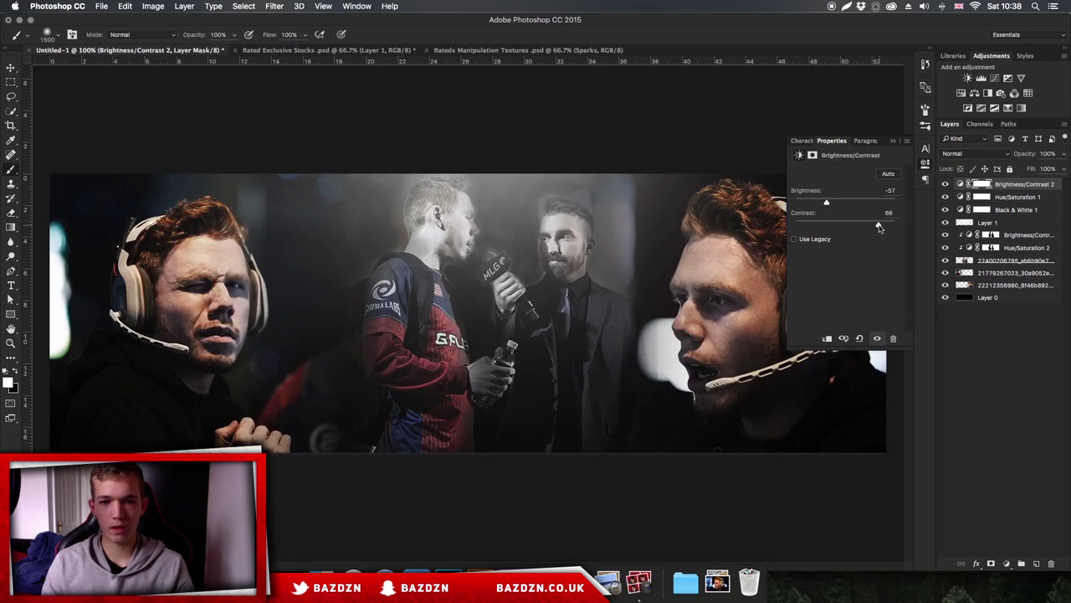
mouse_move(826, 202)
left_mouse_down()
mouse_move(841, 203)
mouse_move(793, 206)
mouse_move(809, 205)
left_mouse_up()
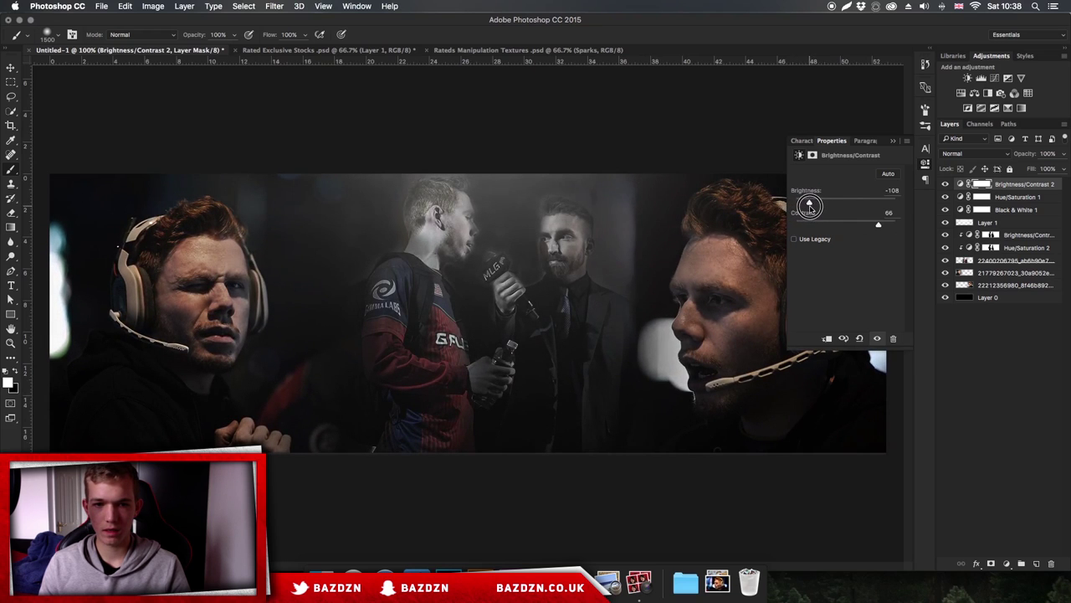
left_click(890, 143)
key("super+minus")
key("super+minus")
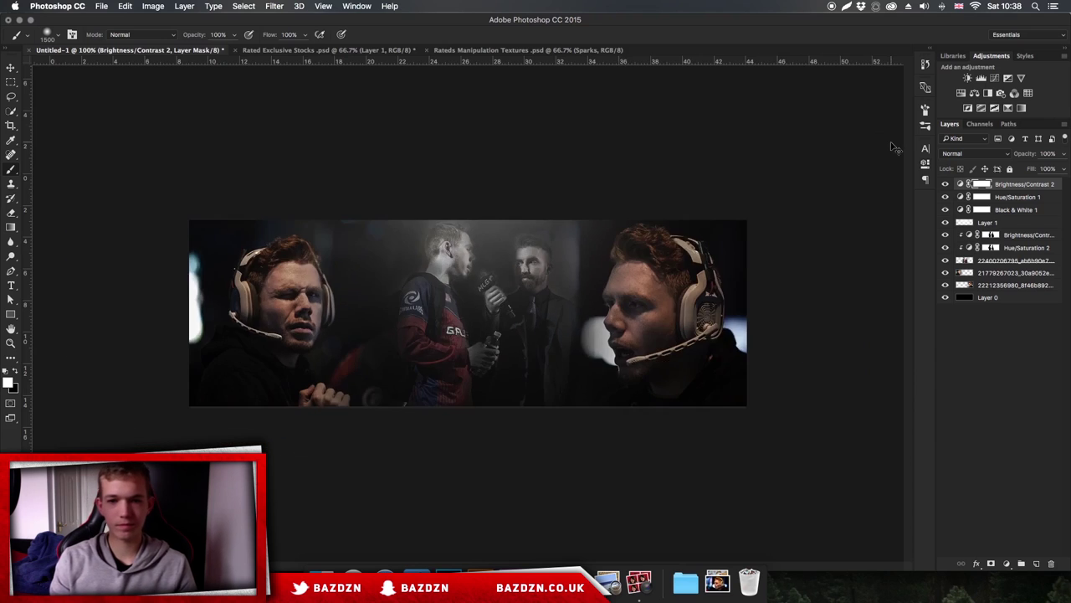
Set the saturation of the existing unclipped Hue/Saturation adjustment to -77.
key("super+plus")
key("super+equal")
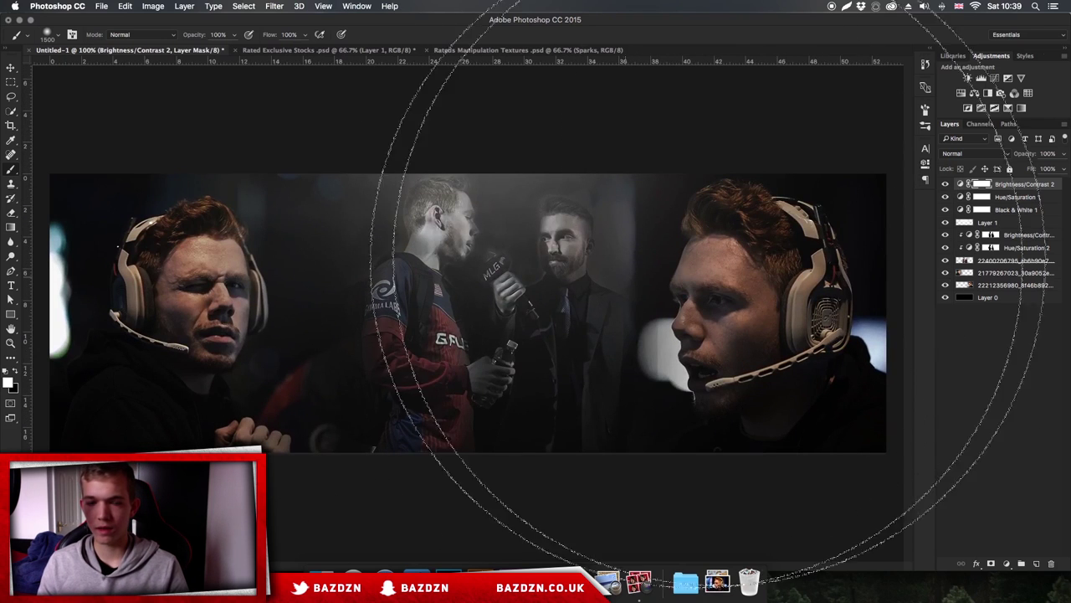
left_click(986, 198)
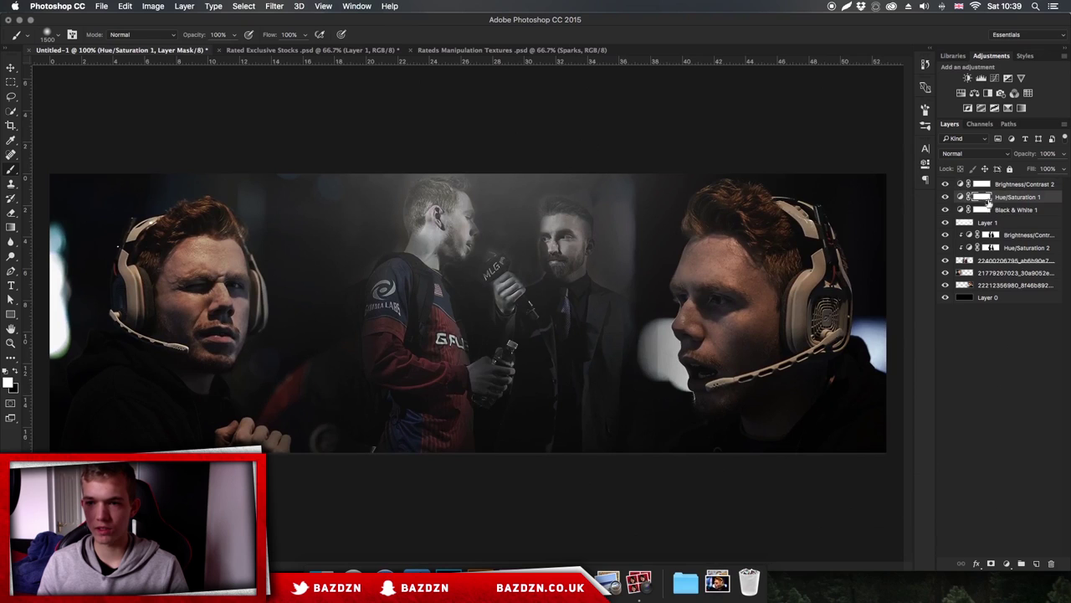
double_click(959, 205)
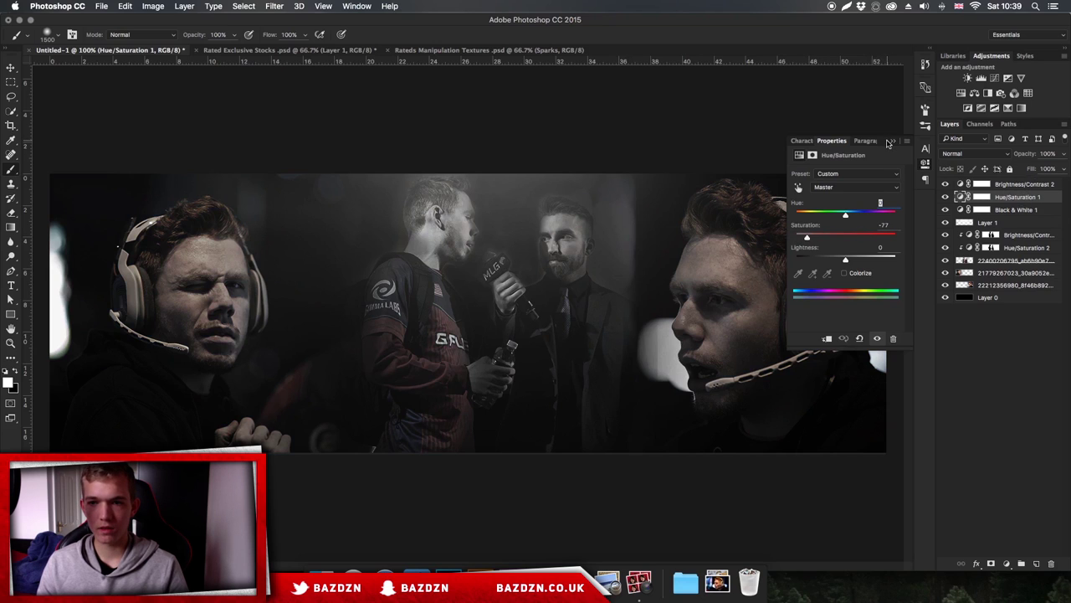
left_click(891, 141)
Add a Curves adjustment at the top of the stack, lowering the shadows and raising the midtones from input 126 to output 150.
left_click(1027, 185)
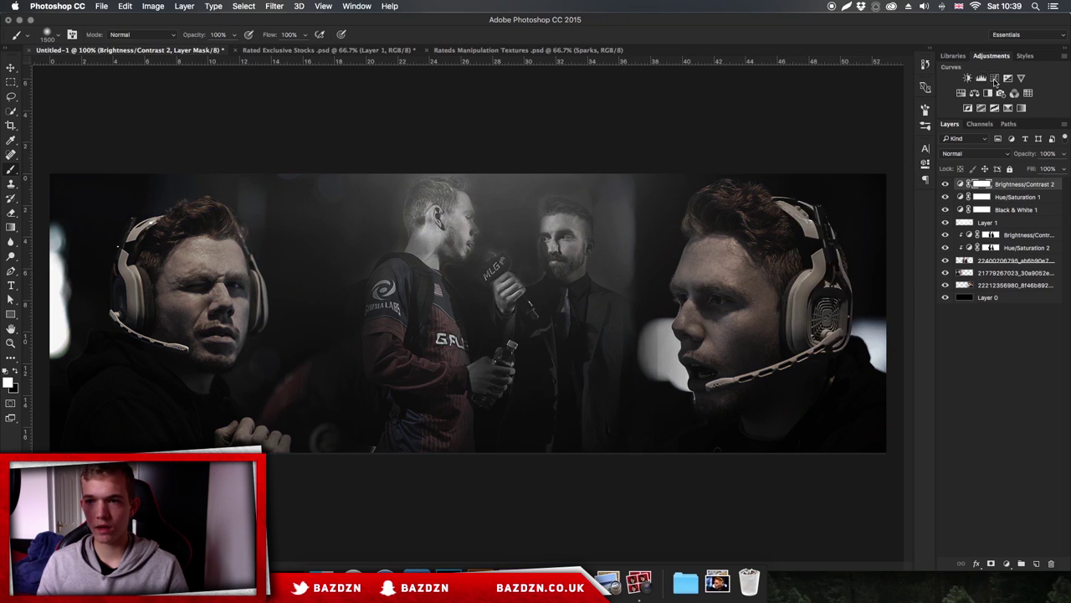
left_click(994, 78)
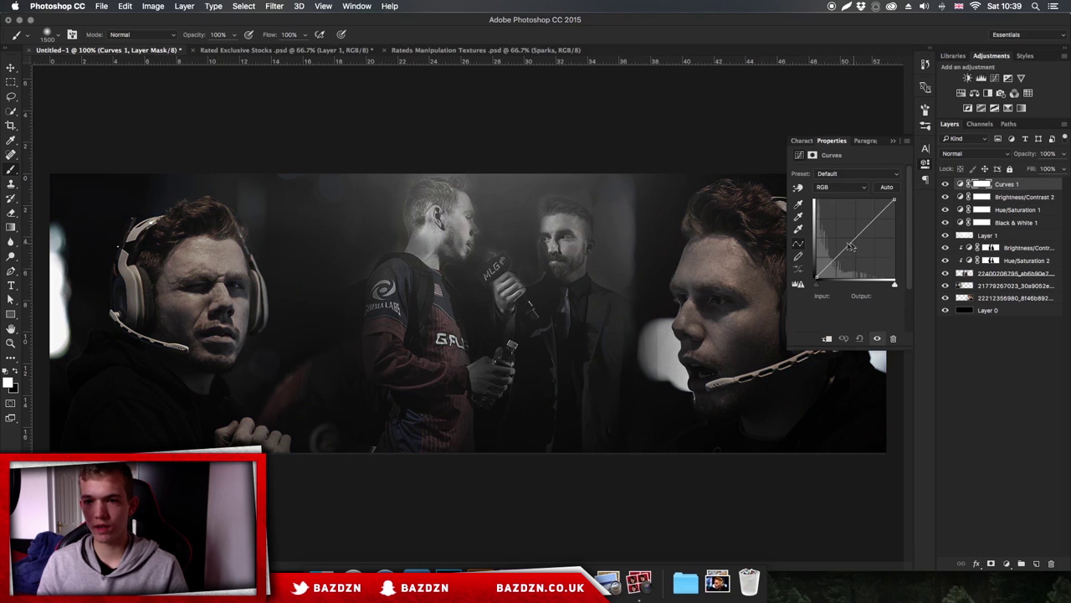
left_click_drag(835, 257, 855, 231)
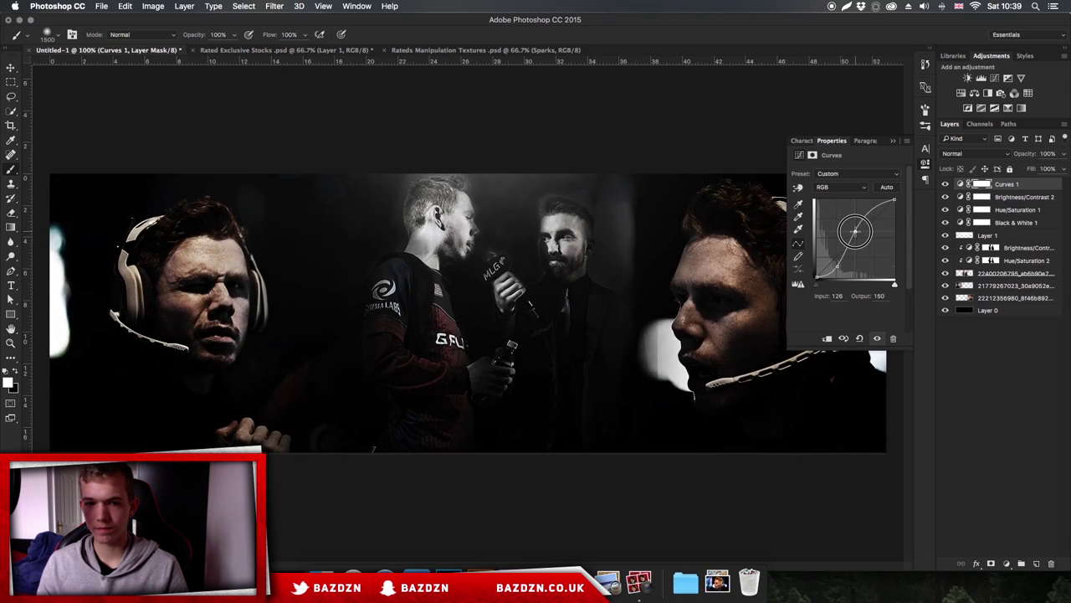
Blend the Curves adjustment in Luminosity mode at 34% opacity.
left_click(974, 155)
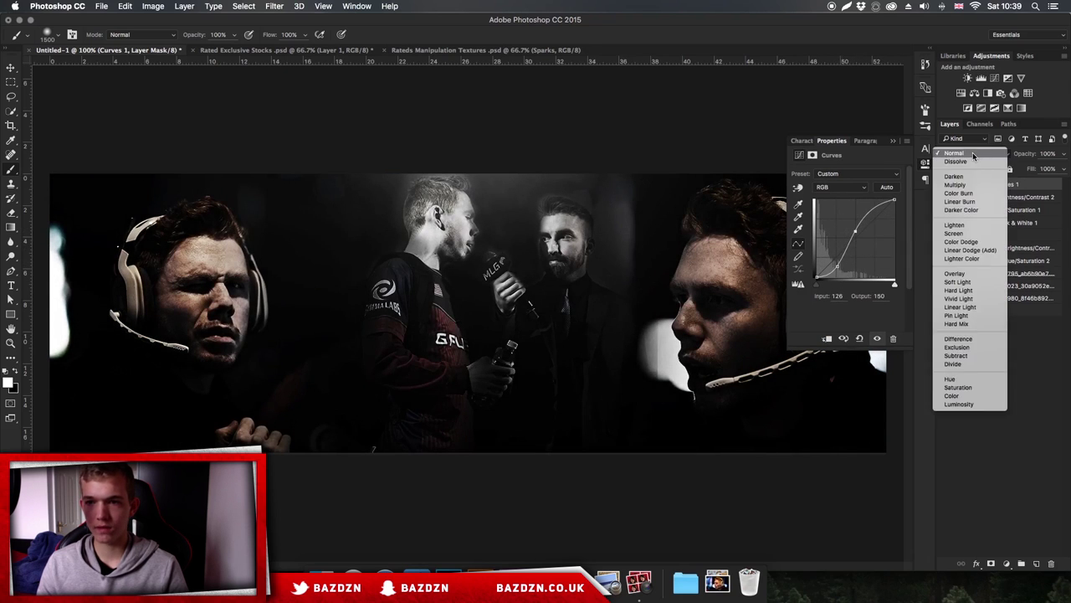
left_click(960, 405)
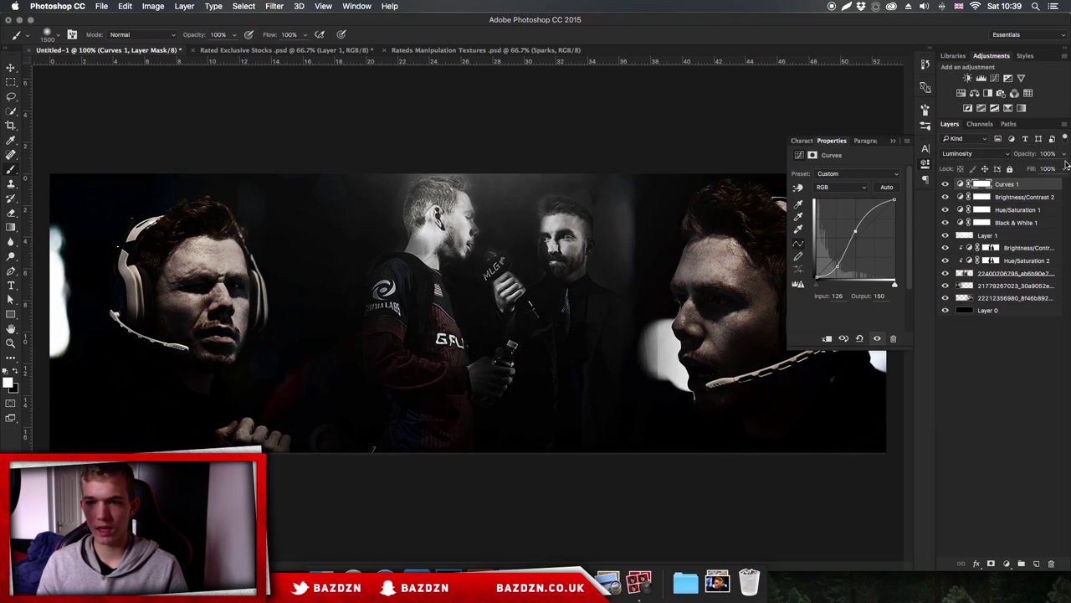
left_click_drag(1058, 165, 1022, 169)
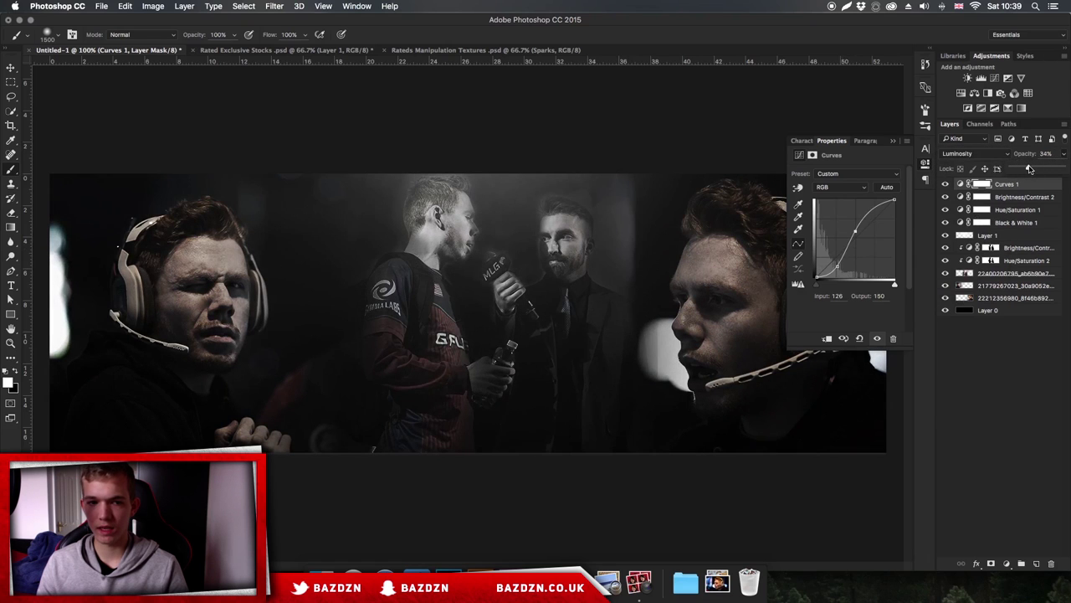
left_click(895, 142)
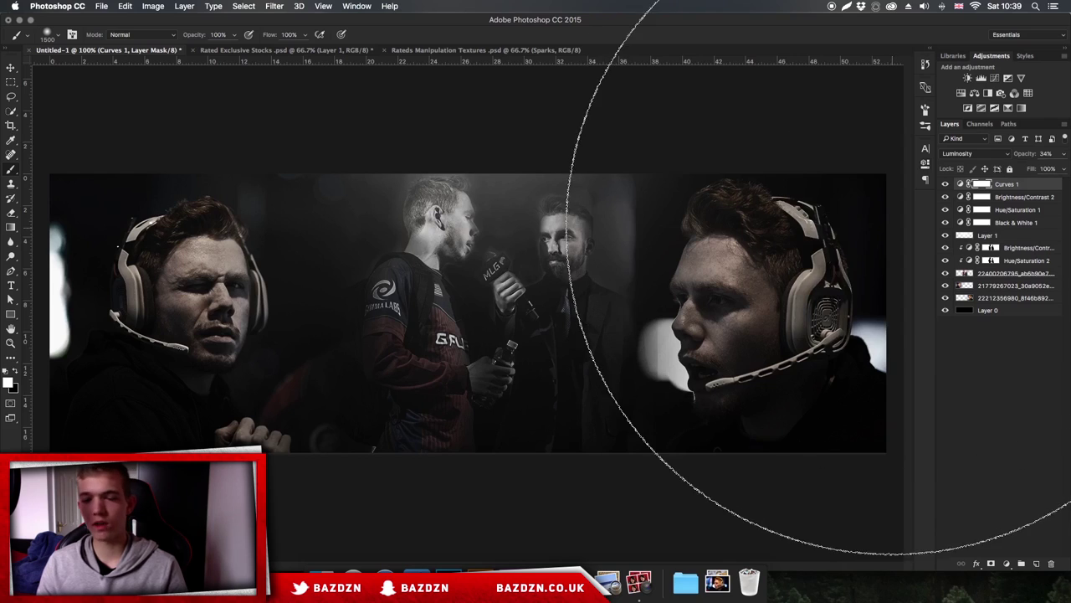
Examine the graded header as a whole and at full size for remaining lighting and cutout flaws.
key("super+minus")
key("super+minus")
key("super+plus")
key("super+plus")
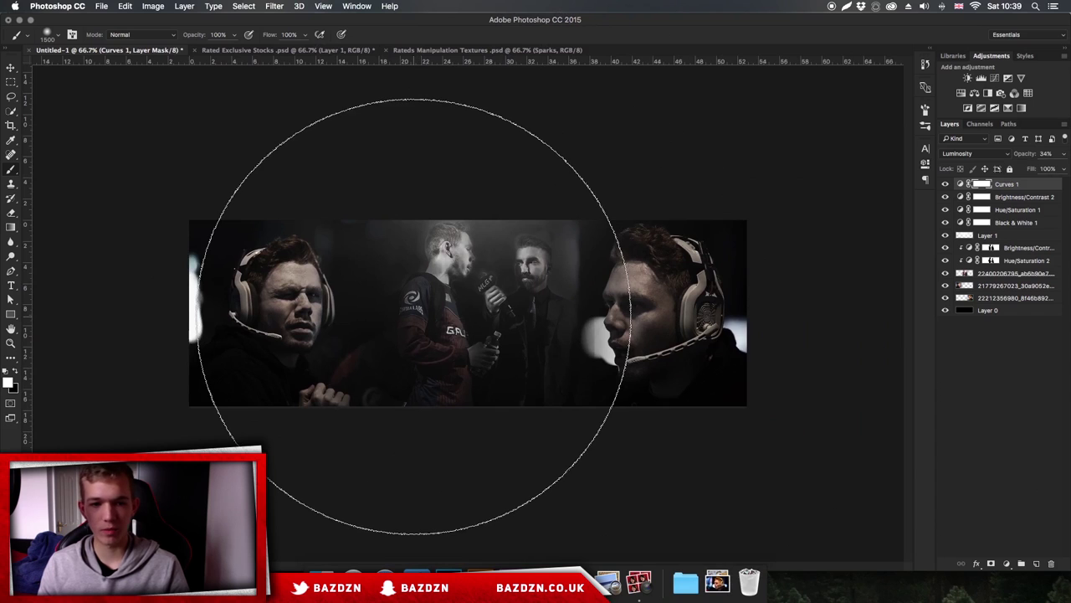
key("super+i")
key("super+z")
key("super+plus")
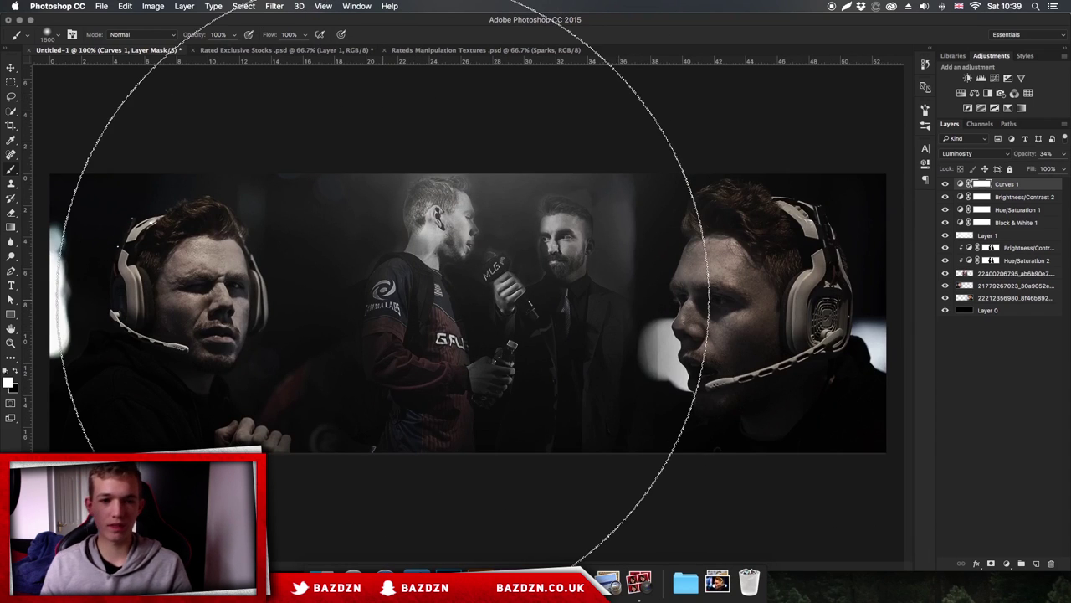
key("super+minus")
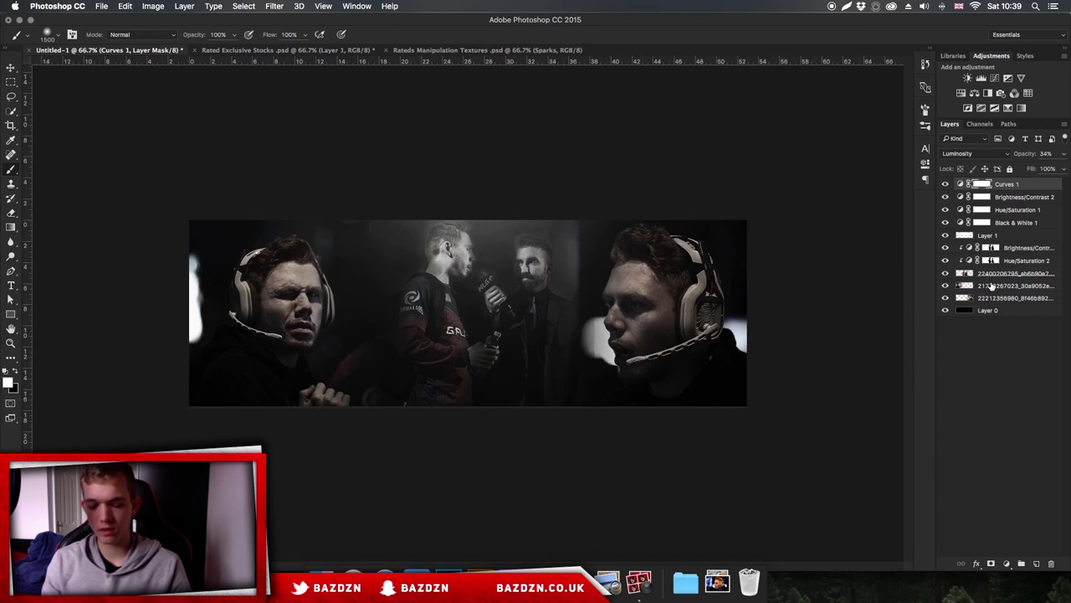
key("super+plus")
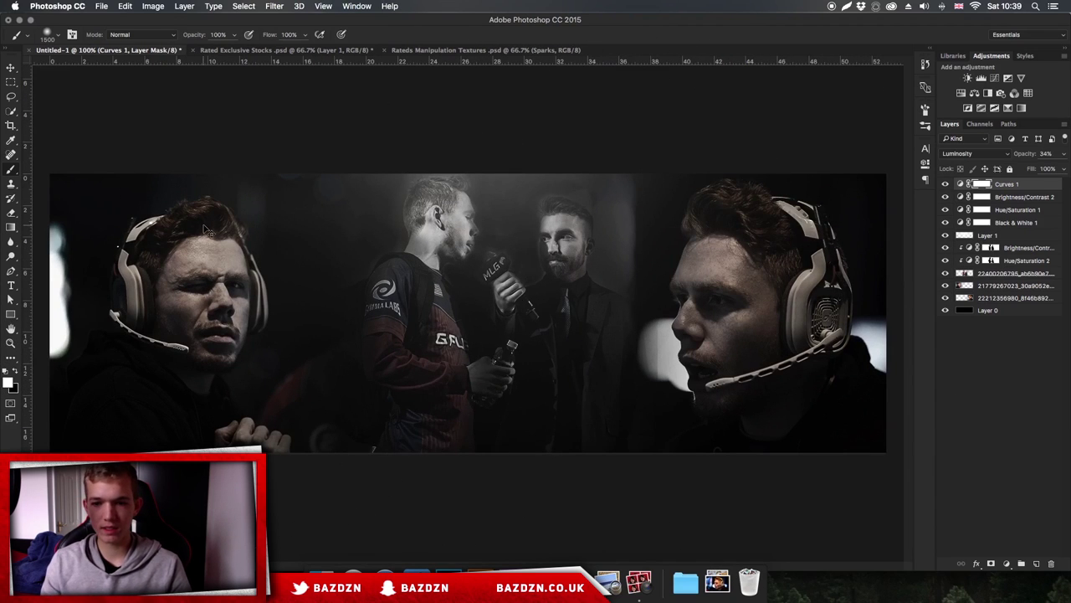
key("super+minus")
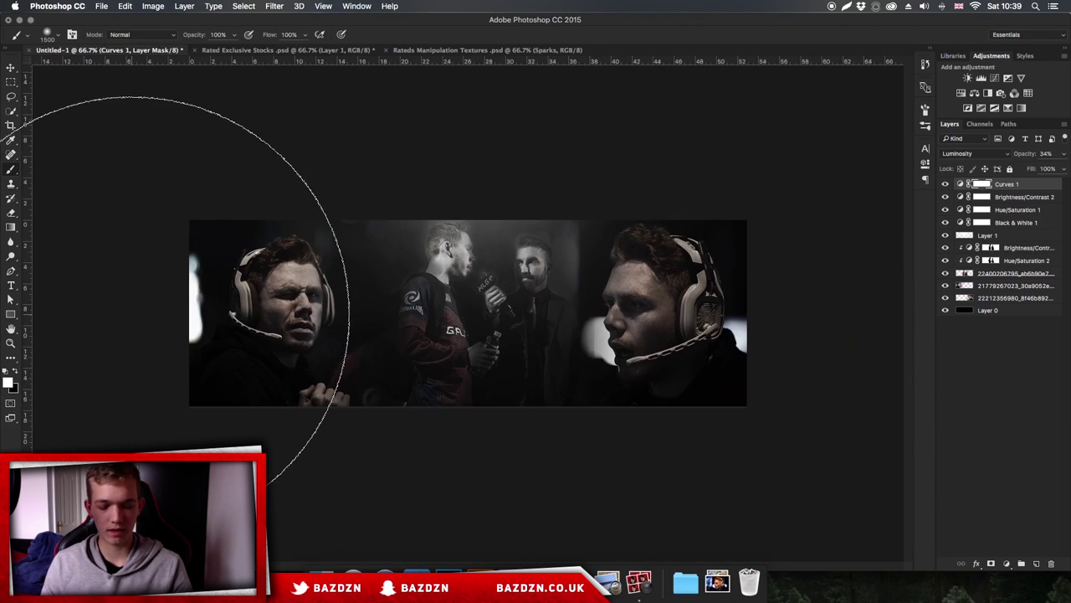
Erase the bright light behind the left player at the canvas edge on his photo layer, using a 175 px eraser at 100% opacity.
key("super+plus")
key("super+plus")
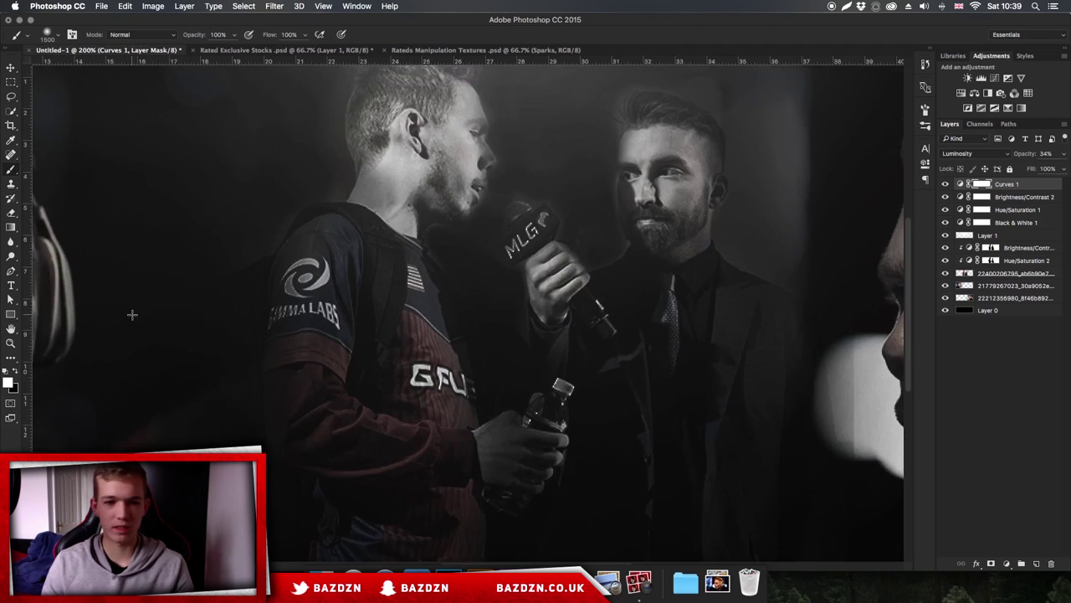
scroll(132, 314, "left", 15)
scroll(433, 279, "right", 5)
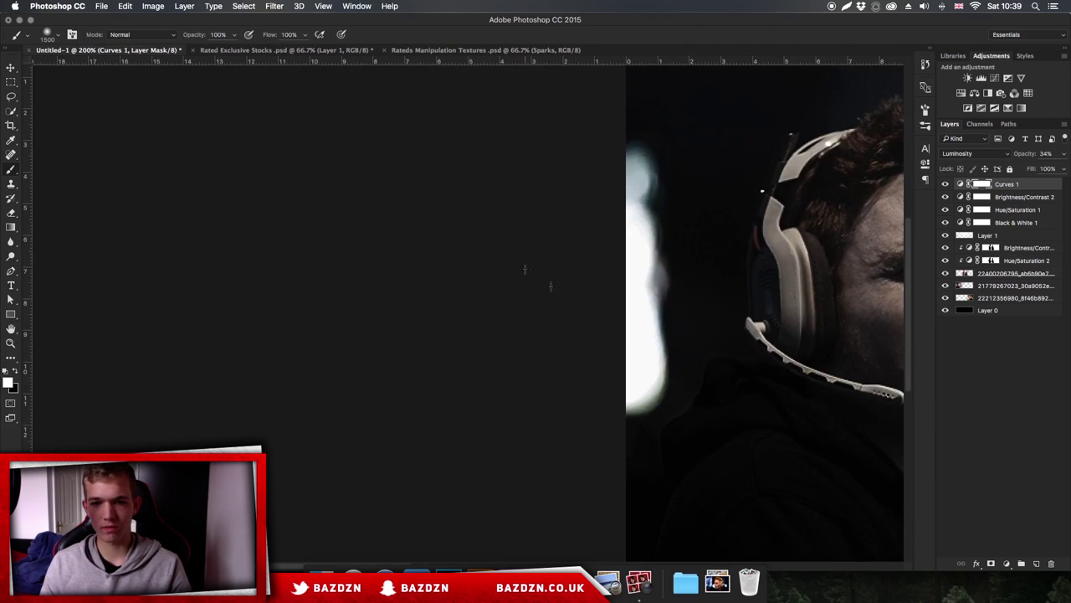
scroll(513, 234, "right", 6)
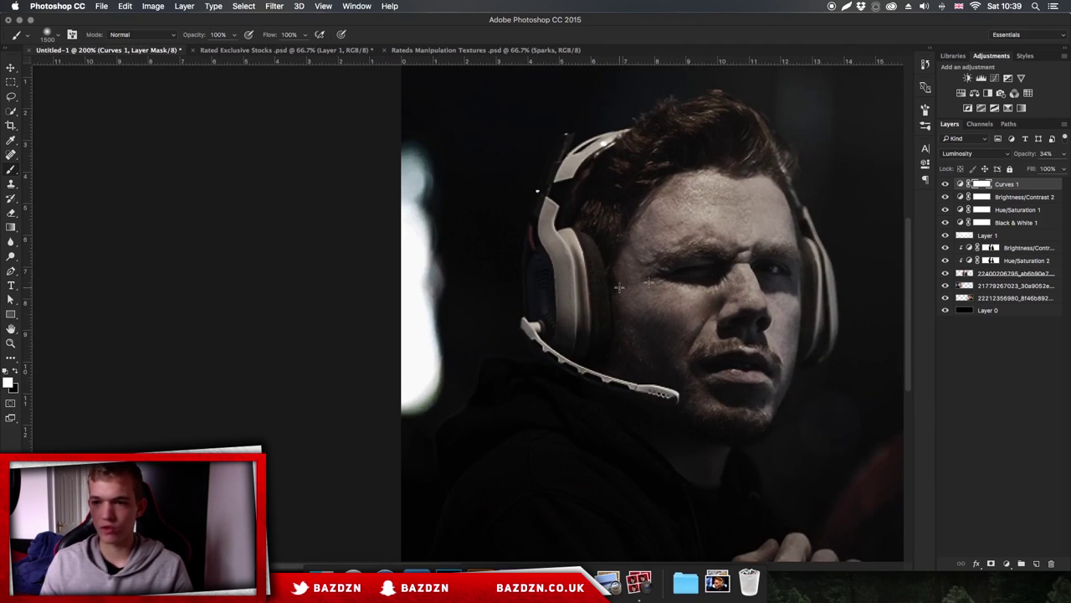
left_click(944, 285)
left_click(944, 285)
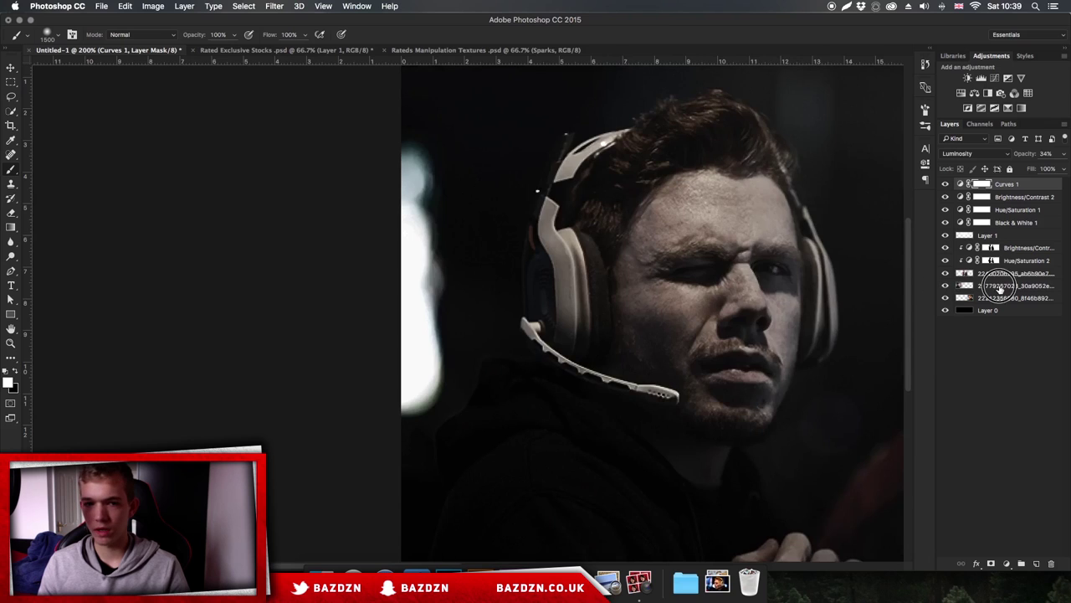
left_click(1000, 286)
key("e")
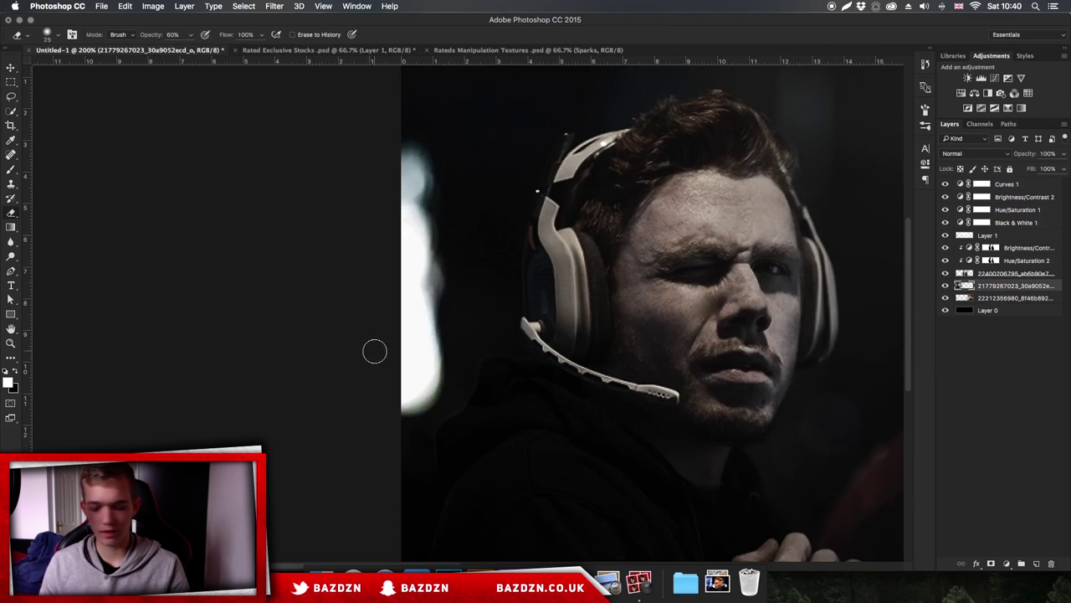
left_click(946, 286)
left_click(946, 285)
key("bracketright")
key("bracketright")
key("bracketright")
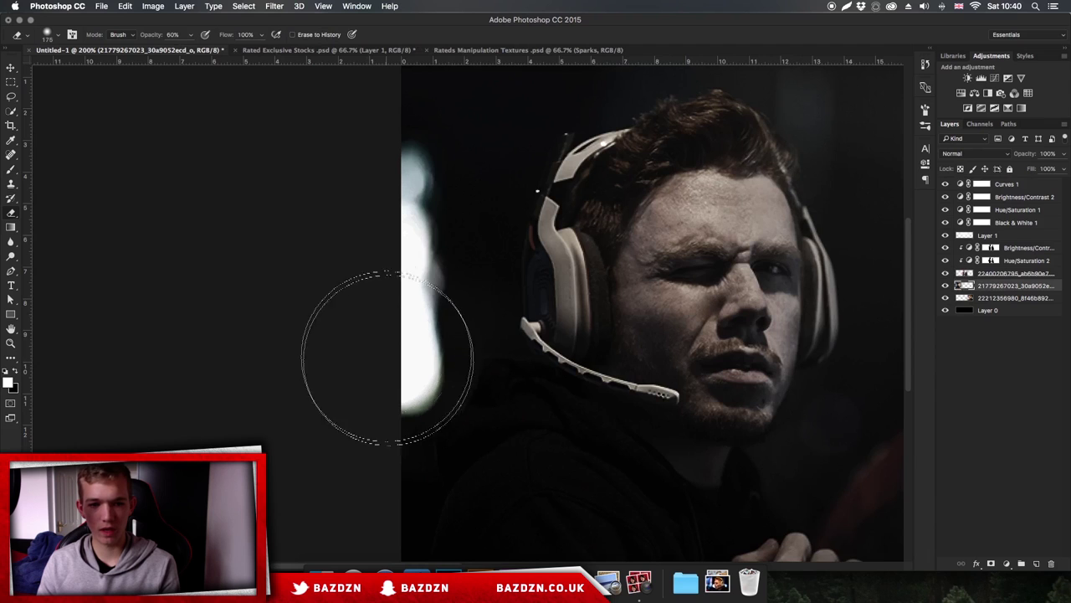
left_click_drag(380, 323, 379, 344)
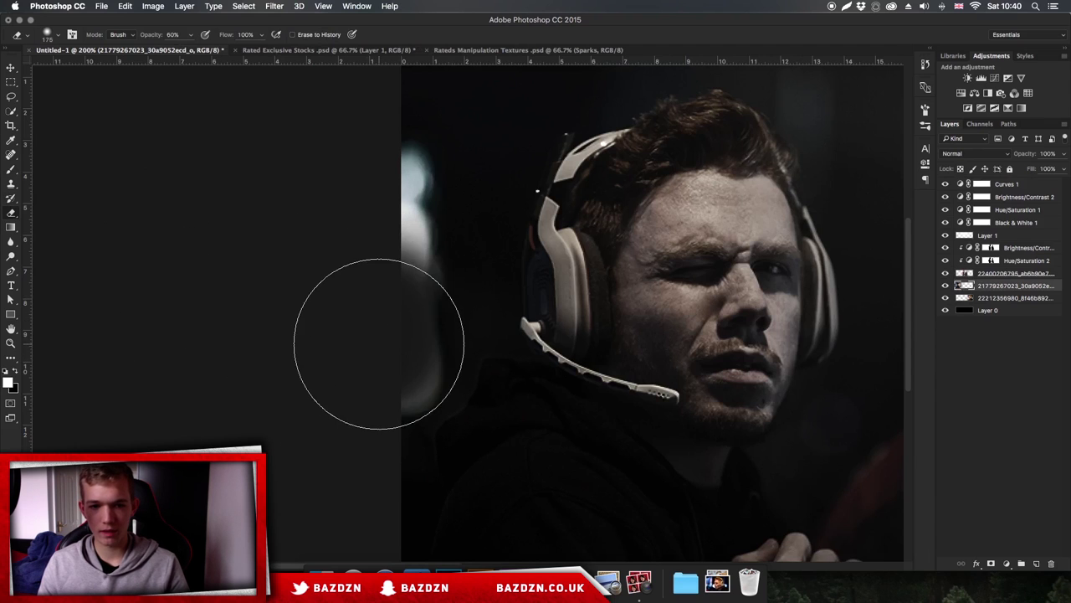
key("super+z")
mouse_move(340, 137)
left_mouse_down()
mouse_move(360, 159)
mouse_move(366, 184)
mouse_move(371, 341)
left_mouse_up()
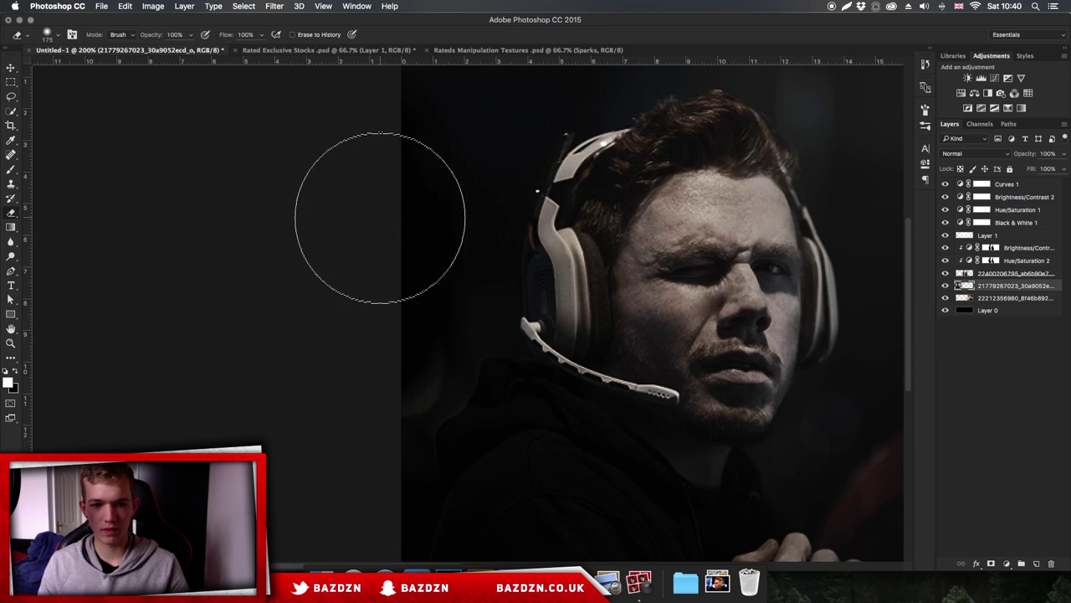
Erase the bright patch behind the right player's headset and shoulder on his photo layer with a soft eraser.
key("super+minus")
key("super+minus")
key("super+equal")
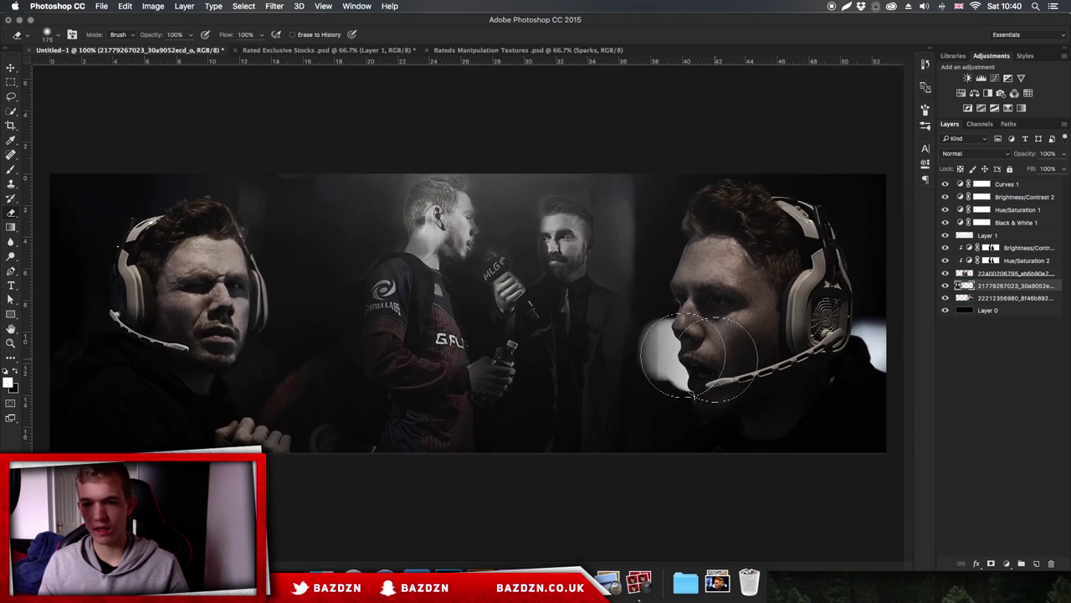
left_click(965, 273)
left_click(964, 273, "super")
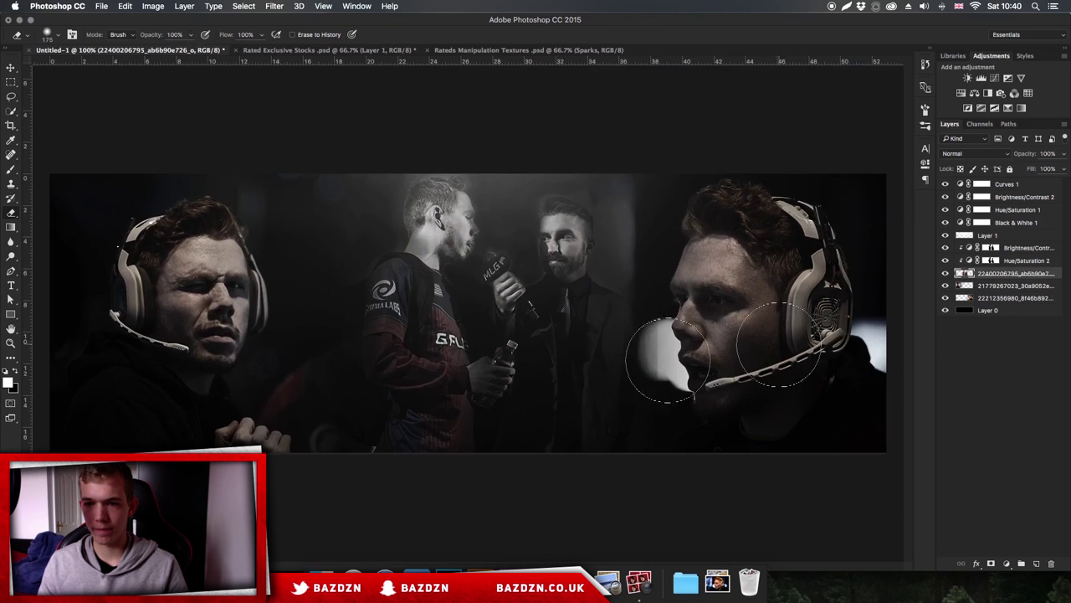
key("super+equal")
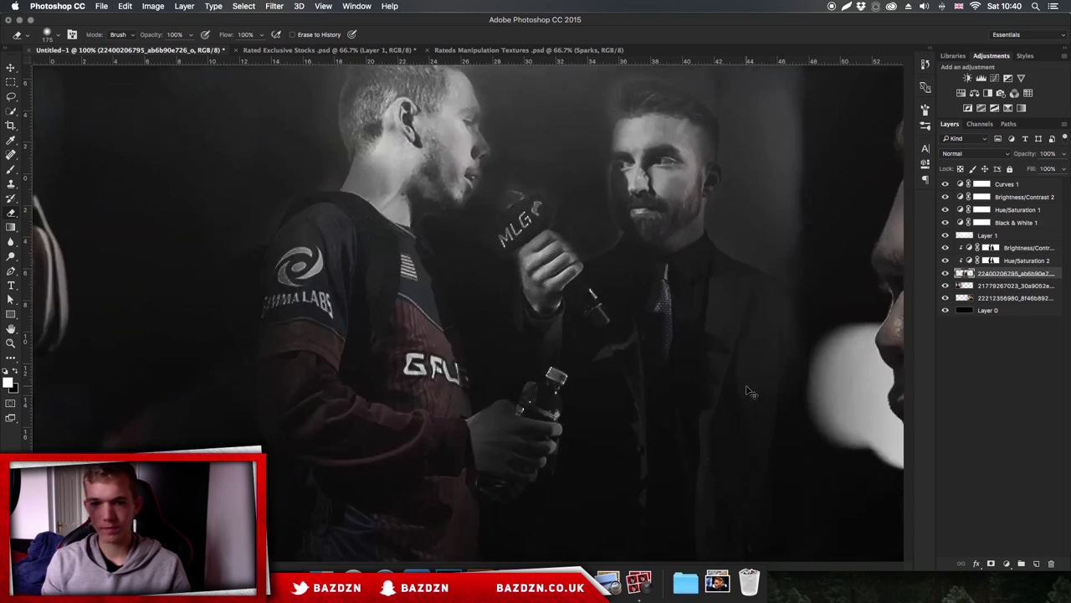
scroll(736, 393, "right", 10)
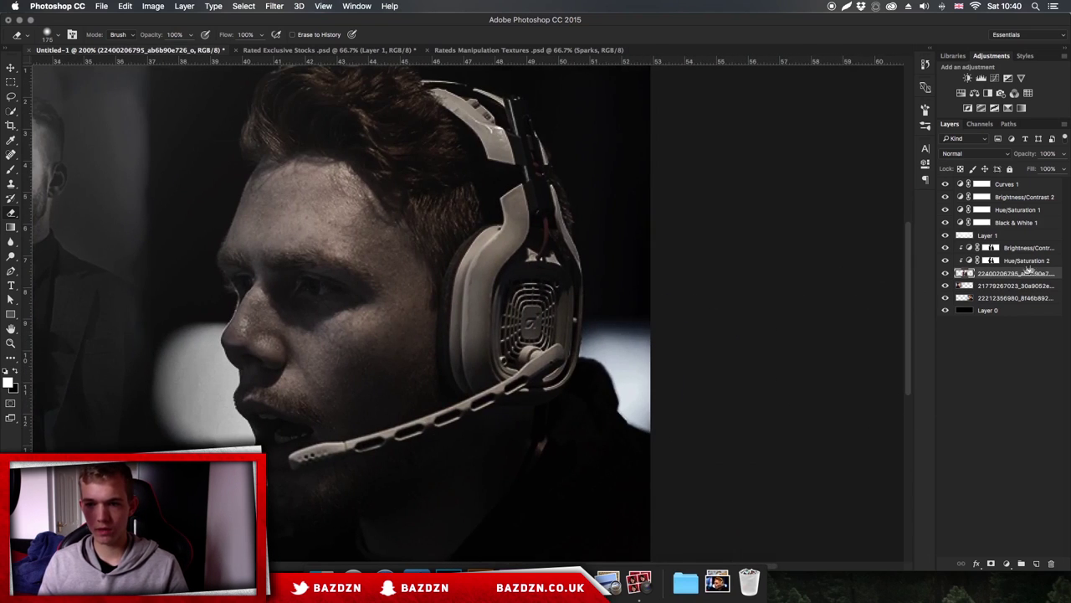
left_click(996, 298)
key("bracketleft")
key("bracketleft")
key("bracketleft")
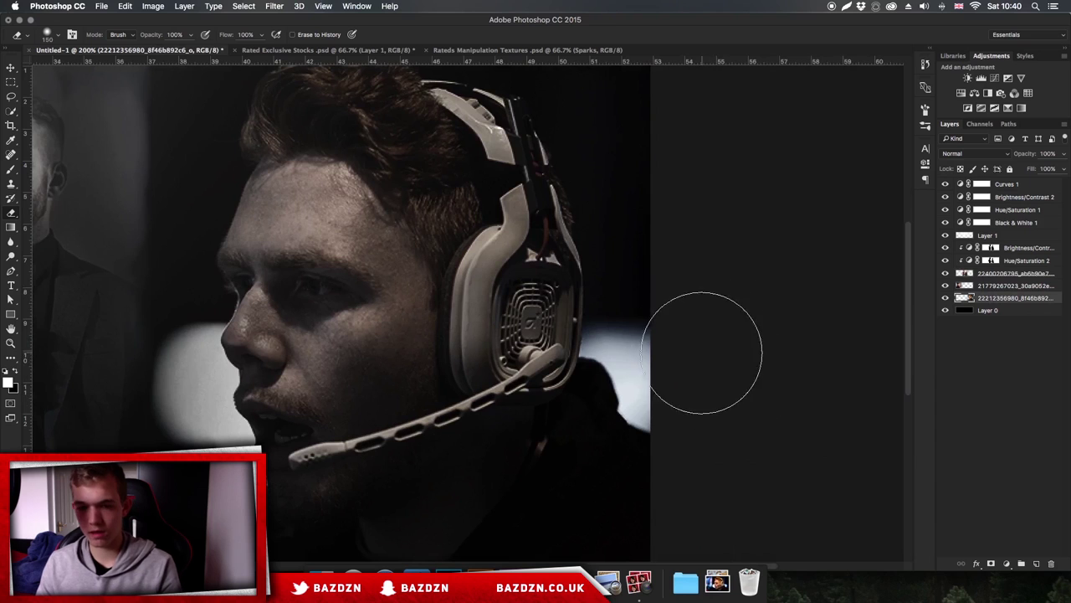
key("bracketleft")
mouse_move(617, 340)
left_mouse_down()
mouse_move(651, 402)
mouse_move(641, 405)
mouse_move(608, 336)
left_mouse_up()
Clean the leftover bright fringe along the right player's back and shoulder using small soft eraser sizes of about 20 to 35 px.
key("bracketleft")
key("bracketleft")
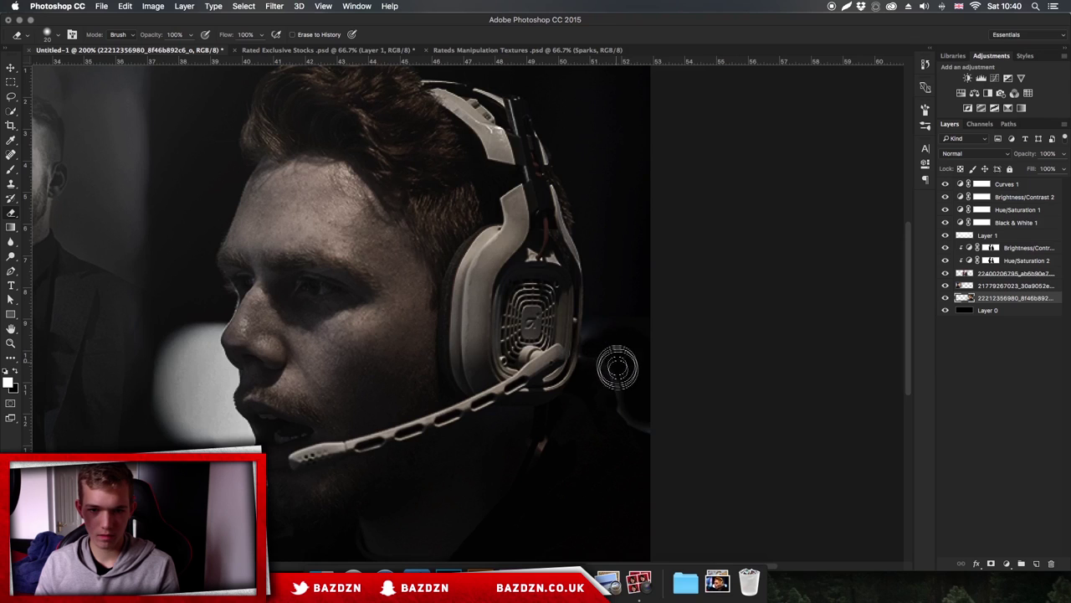
key("bracketright")
key("bracketright")
key("bracketright")
key("bracketright")
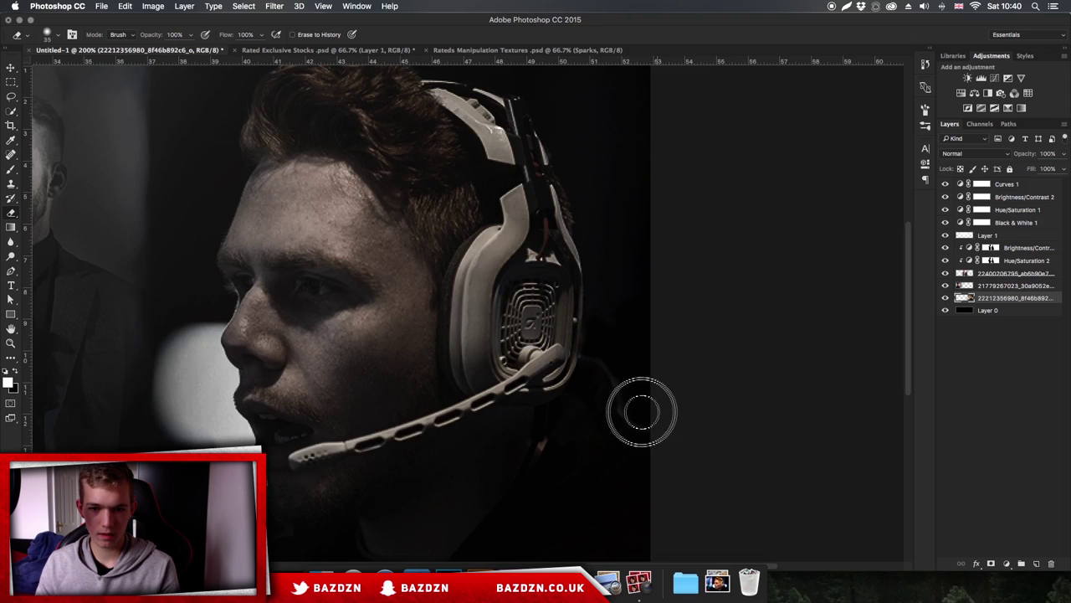
key("bracketleft")
key("bracketleft")
key("bracketleft")
key("bracketleft")
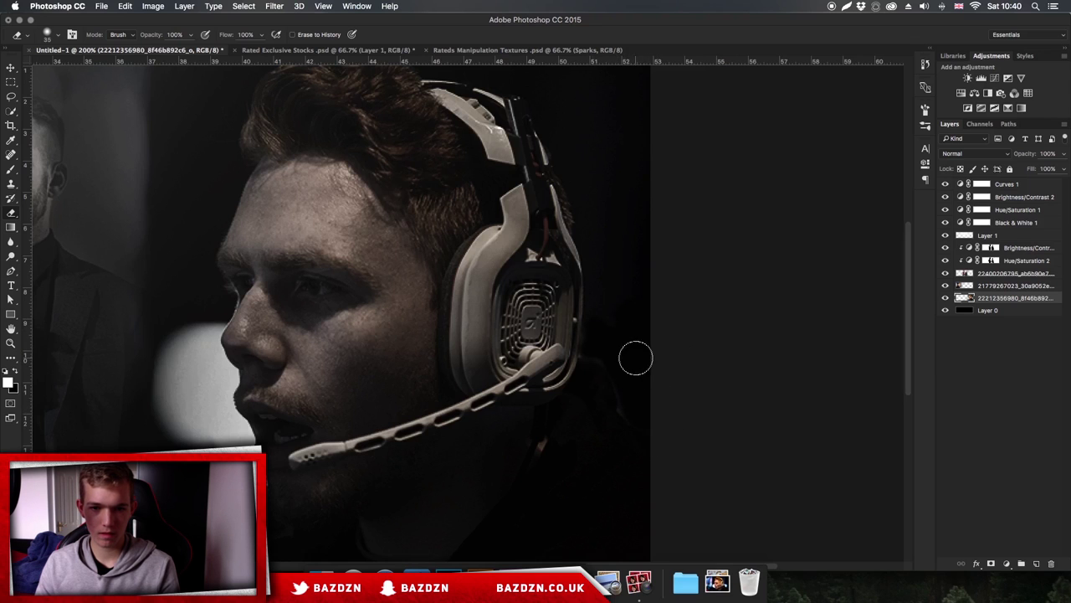
Erase the outer part of the bright round light in front of the right player's face with a soft eraser of about 90 px.
scroll(636, 354, "left", 10)
key("super+minus")
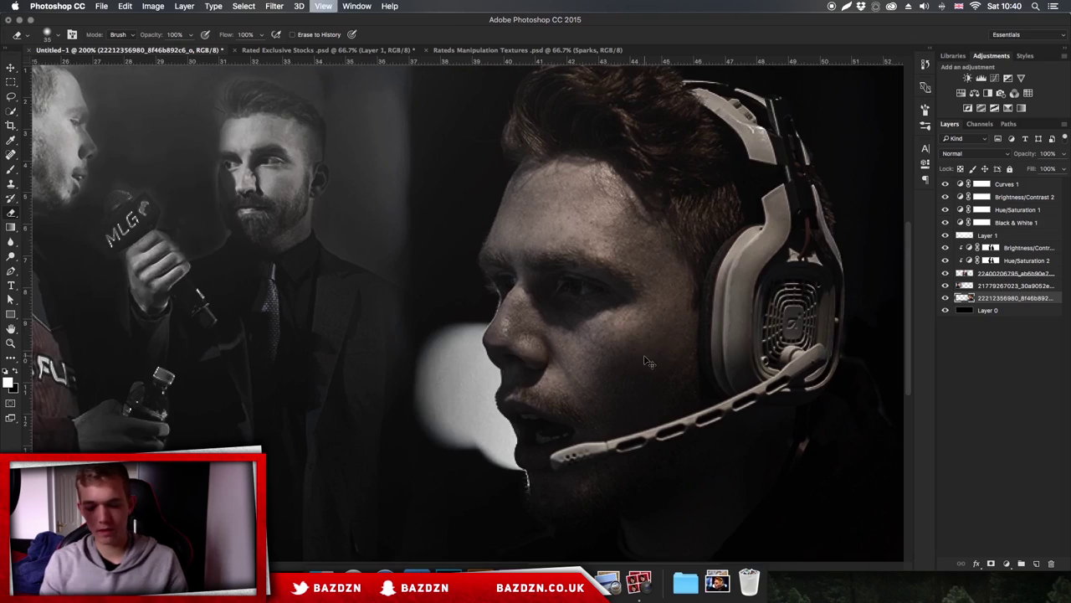
key("super+minus")
key("super+plus")
key("super+plus")
scroll(646, 361, "up", 6)
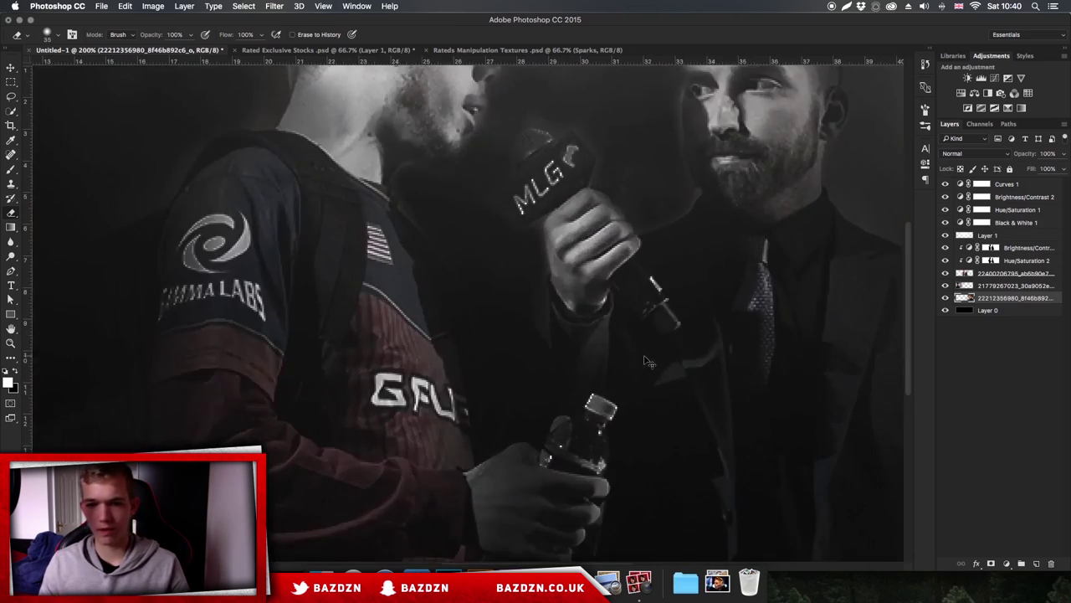
scroll(644, 356, "left", 5)
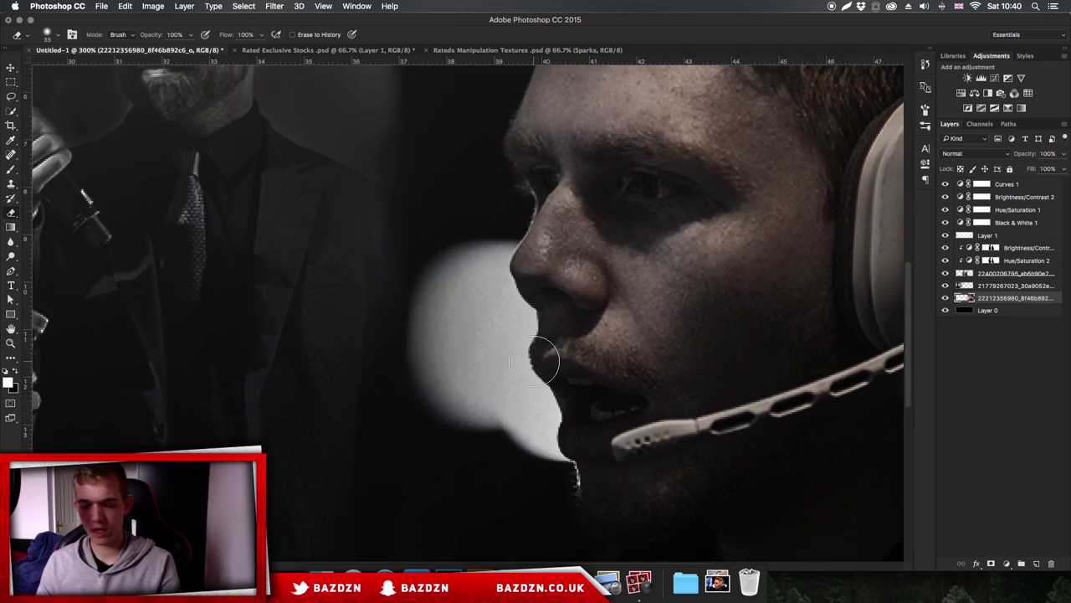
key("bracketright")
key("bracketright")
key("bracketright")
key("bracketright")
key("bracketright")
key("bracketright")
mouse_move(430, 279)
left_mouse_down()
mouse_move(427, 394)
mouse_move(454, 502)
mouse_move(479, 452)
mouse_move(500, 463)
mouse_move(470, 388)
mouse_move(456, 291)
left_mouse_up()
key("bracketright")
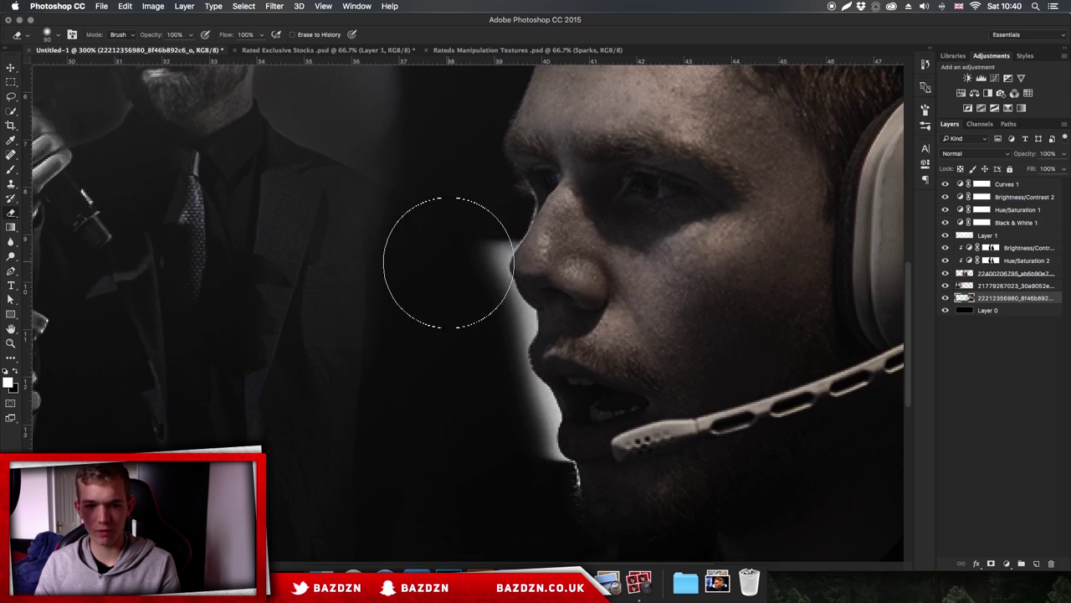
Erase the remaining glow tightly along the right player's nose, lips and chin with a fine eraser of about 20 px.
scroll(444, 258, "down", 2)
scroll(444, 257, "right", 3)
key("bracketleft")
key("bracketleft")
key("bracketleft")
key("bracketleft")
key("bracketleft")
key("bracketleft")
mouse_move(446, 258)
left_mouse_down()
mouse_move(492, 199)
mouse_move(465, 276)
mouse_move(471, 299)
mouse_move(490, 309)
mouse_move(469, 263)
mouse_move(502, 310)
mouse_move(469, 248)
mouse_move(482, 363)
mouse_move(493, 323)
mouse_move(488, 371)
mouse_move(511, 397)
mouse_move(512, 374)
mouse_move(485, 339)
mouse_move(522, 463)
mouse_move(538, 458)
mouse_move(511, 406)
mouse_move(523, 404)
mouse_move(517, 417)
mouse_move(540, 458)
left_mouse_up()
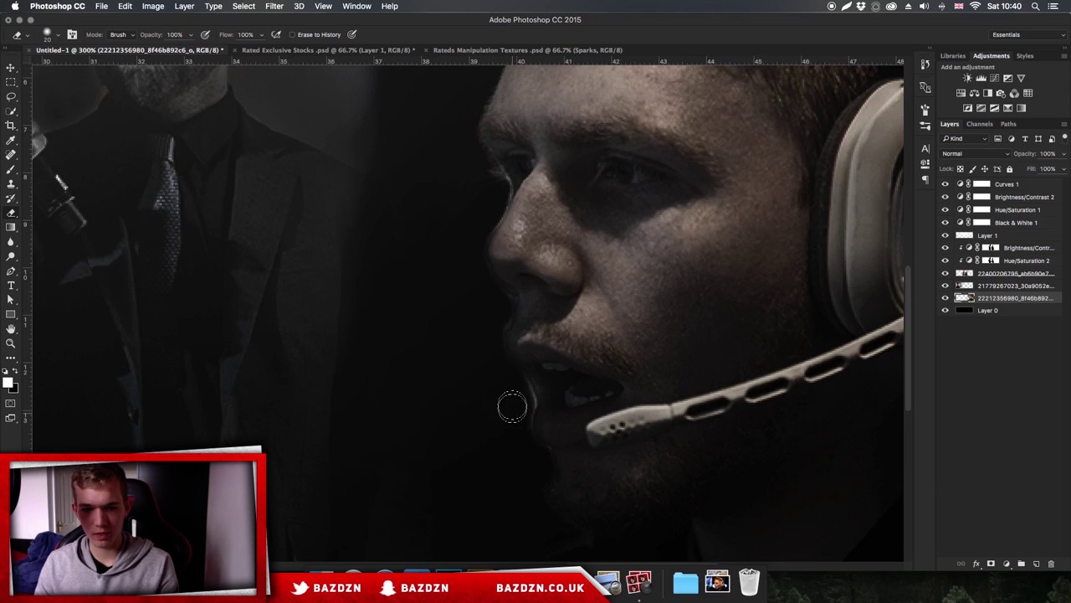
Examine the whole header for remaining bright patches and rough edges around the players.
key("super+minus")
key("super+minus")
key("super+minus")
key("super+minus")
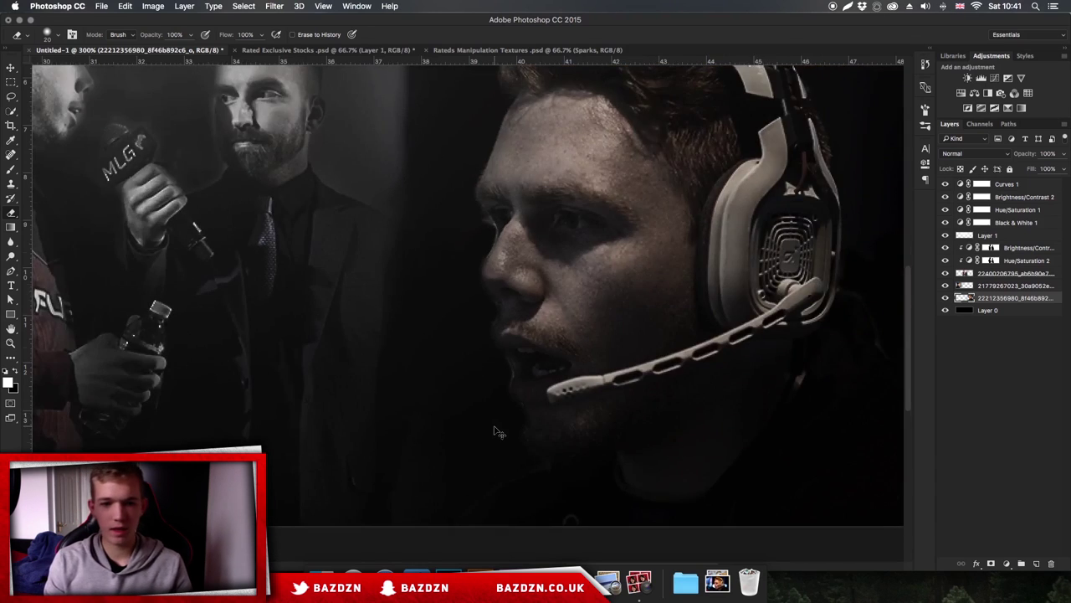
key("super+plus")
key("super+equal")
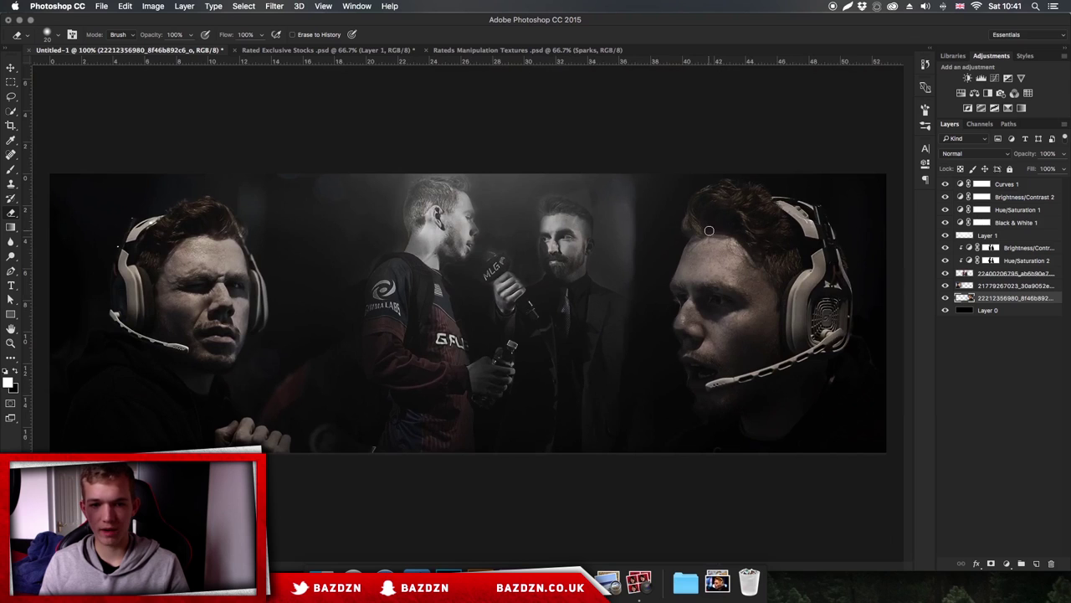
key("super+minus")
key("super+equal")
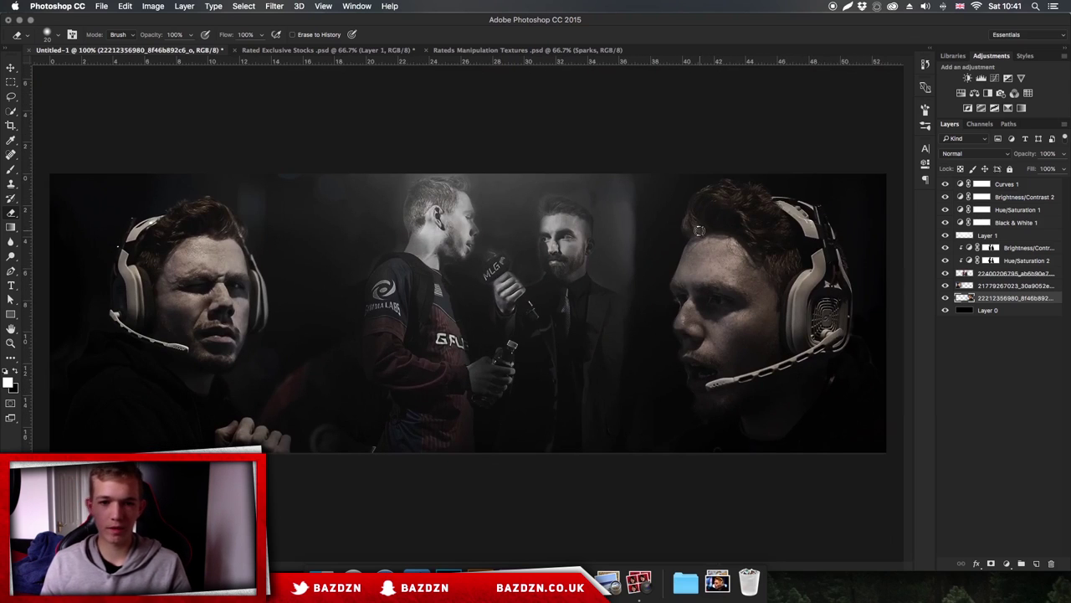
Add a new layer above the clipped Brightness/Contrast adjustment and paint one large bright red glow low between the center and right players with a 1500 px soft brush.
left_click(11, 67)
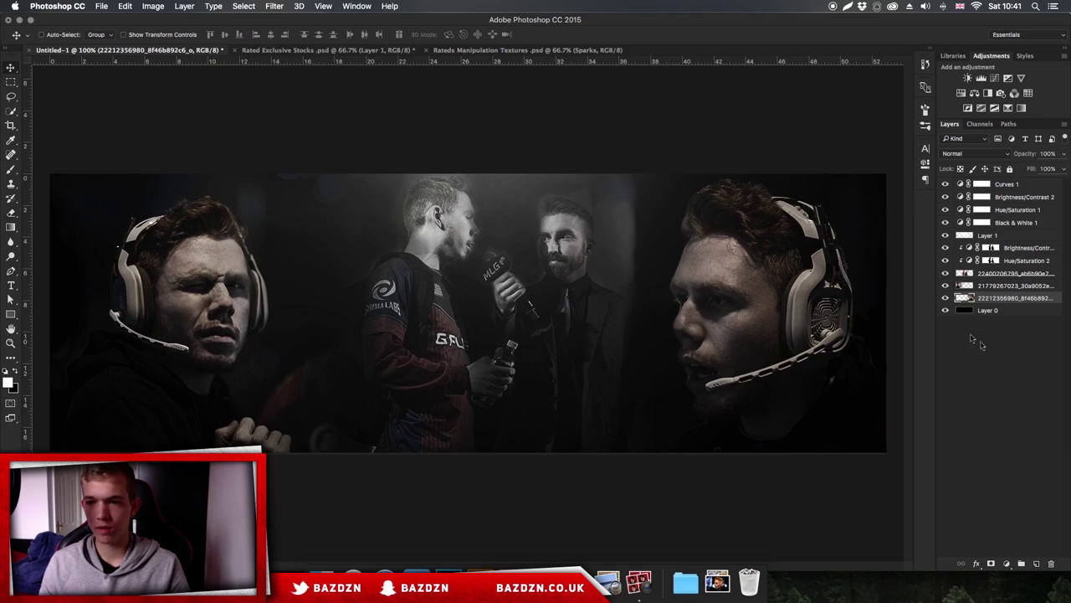
left_click(1001, 235)
left_click(996, 248)
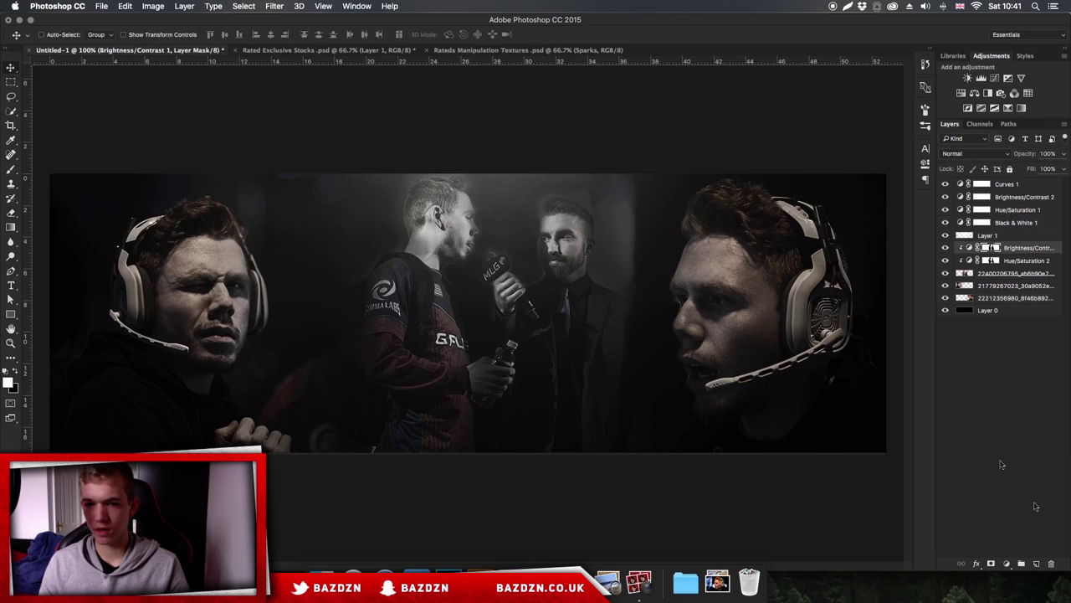
left_click(1035, 564)
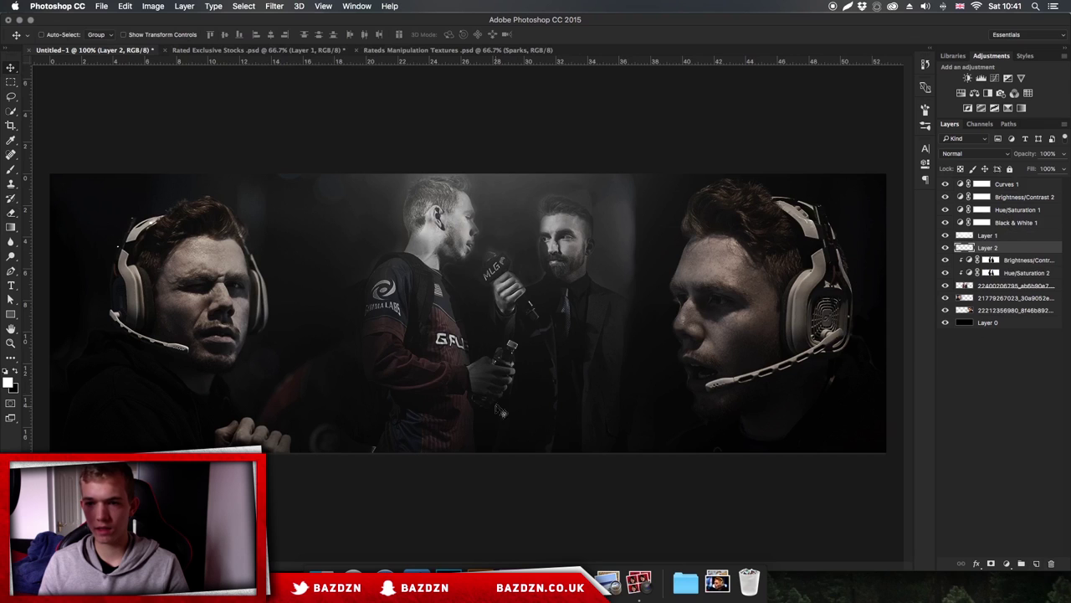
key("b")
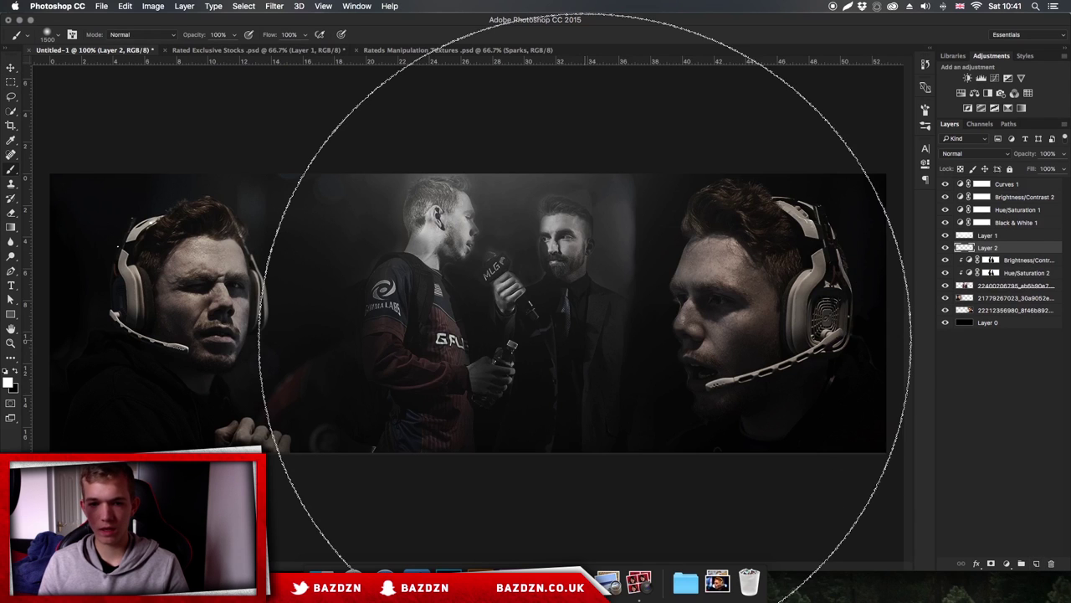
left_click(10, 383)
left_click(818, 126)
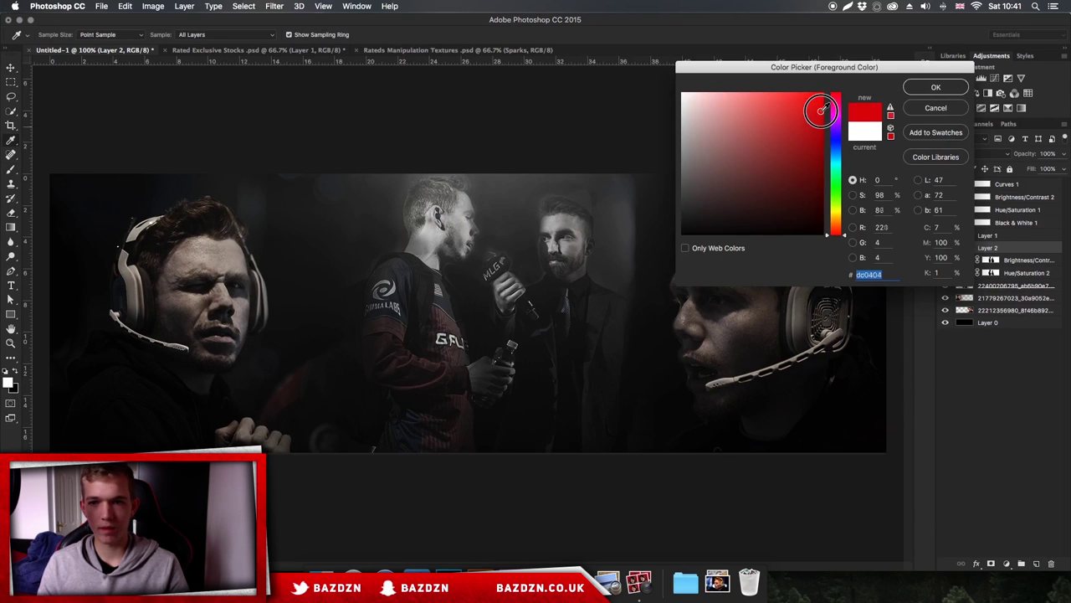
key("Return")
left_click(679, 471)
key("super+z")
left_click(657, 408)
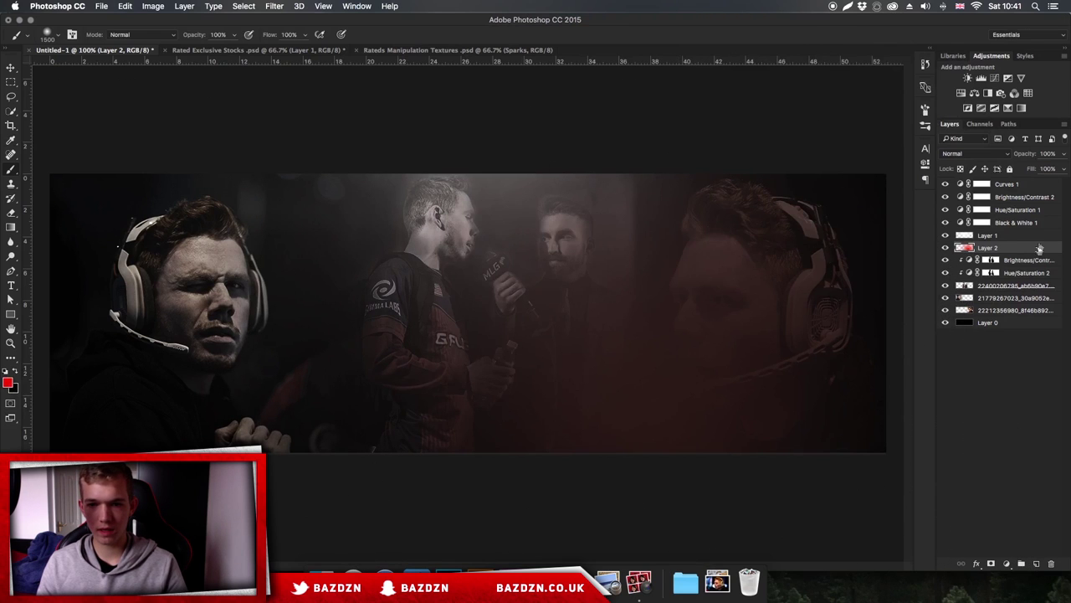
Move the red glow layer to the top of the stack and blend it in Color mode at 13% opacity.
mouse_move(1011, 249)
left_mouse_down()
mouse_move(1008, 161)
mouse_move(1004, 183)
left_mouse_up()
key("v")
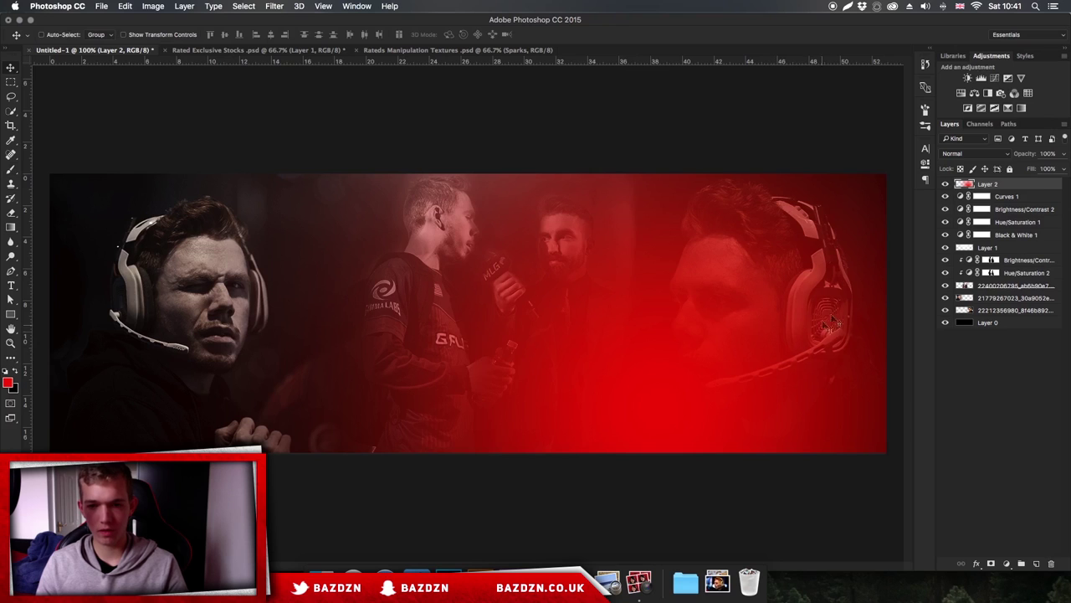
left_click(970, 153)
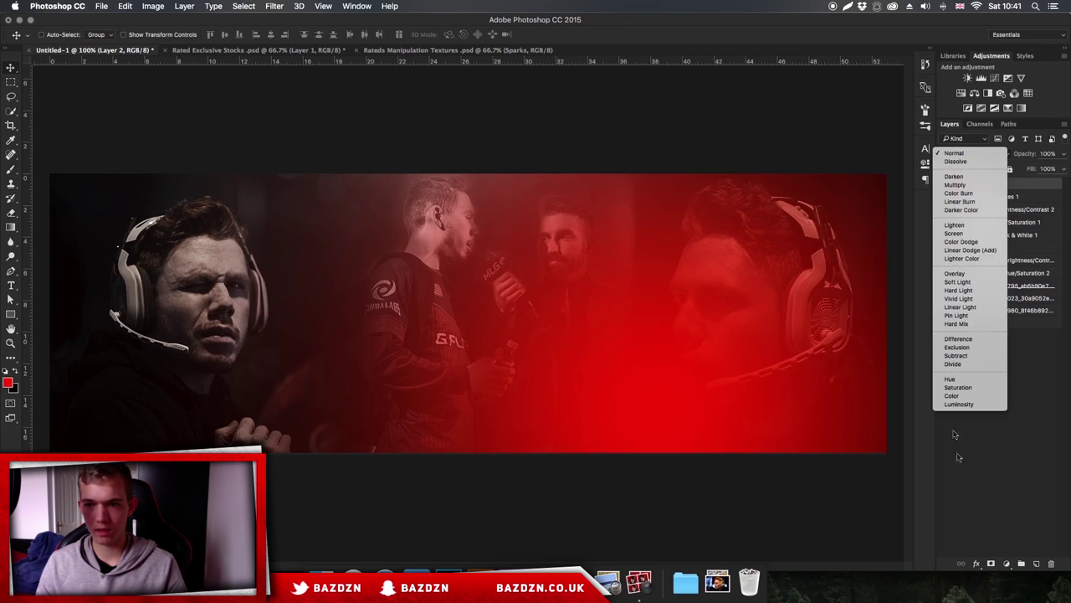
left_click(962, 379)
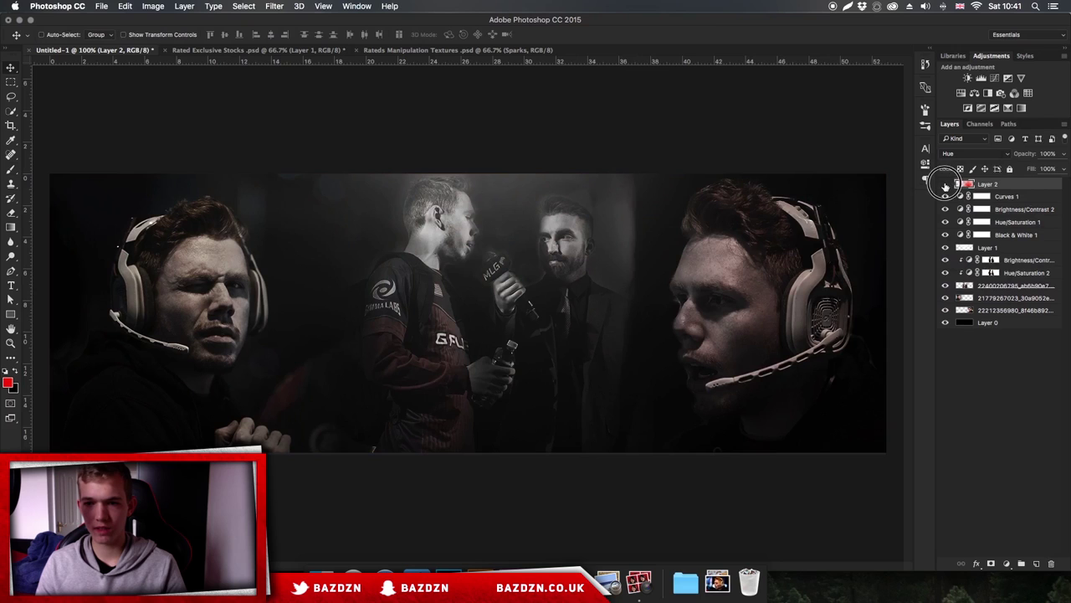
left_click(959, 155)
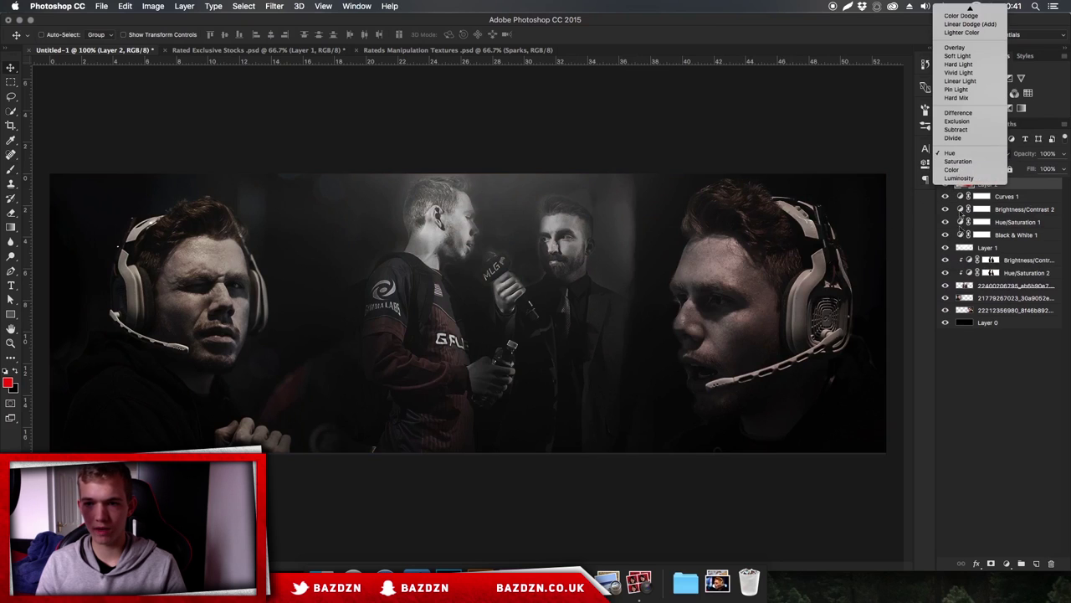
left_click(958, 163)
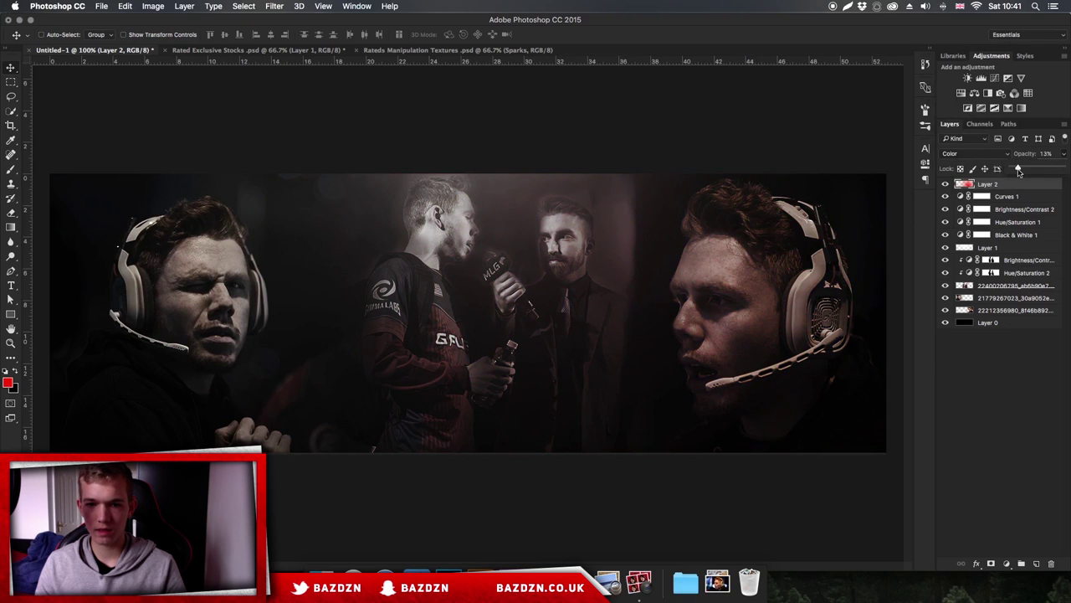
Try blending the red glow layer in Overlay mode at 17% opacity.
left_click(1002, 188)
left_click(979, 156)
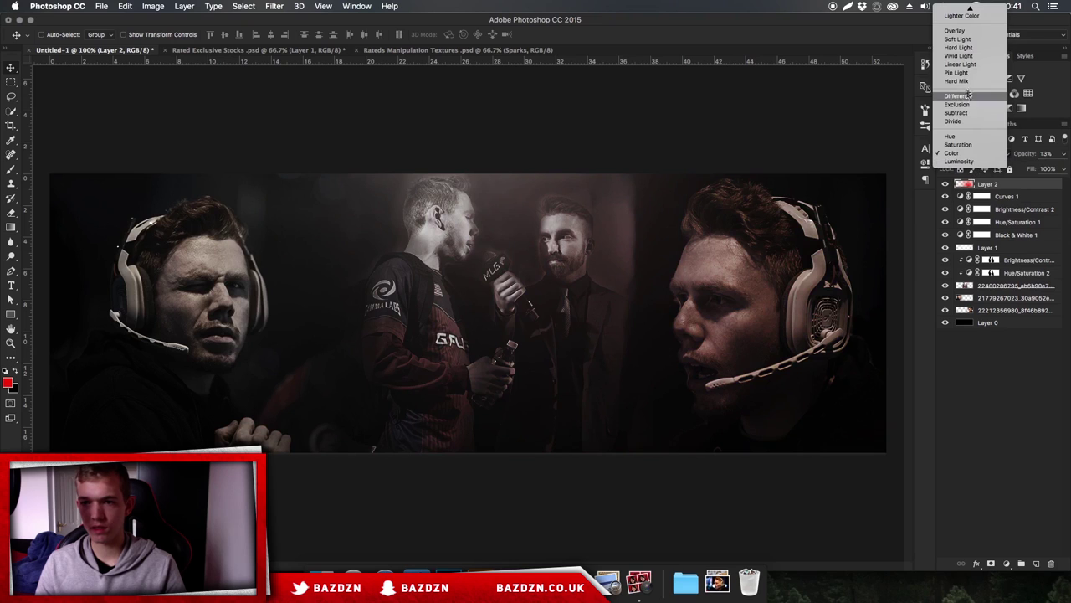
left_click(954, 9)
left_click(972, 152)
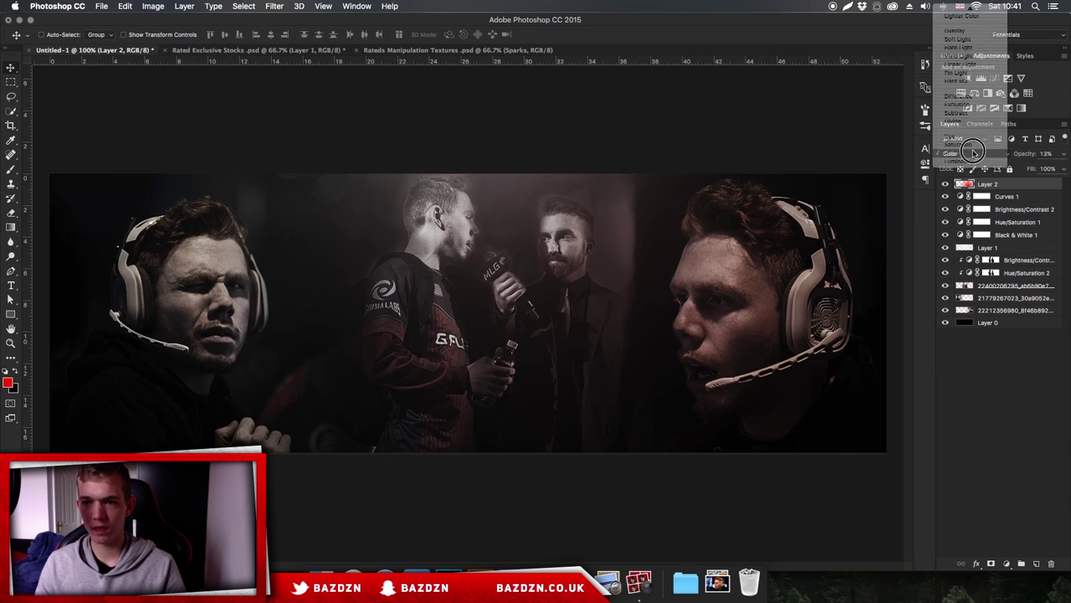
left_click(956, 31)
left_click_drag(1053, 166, 1010, 170)
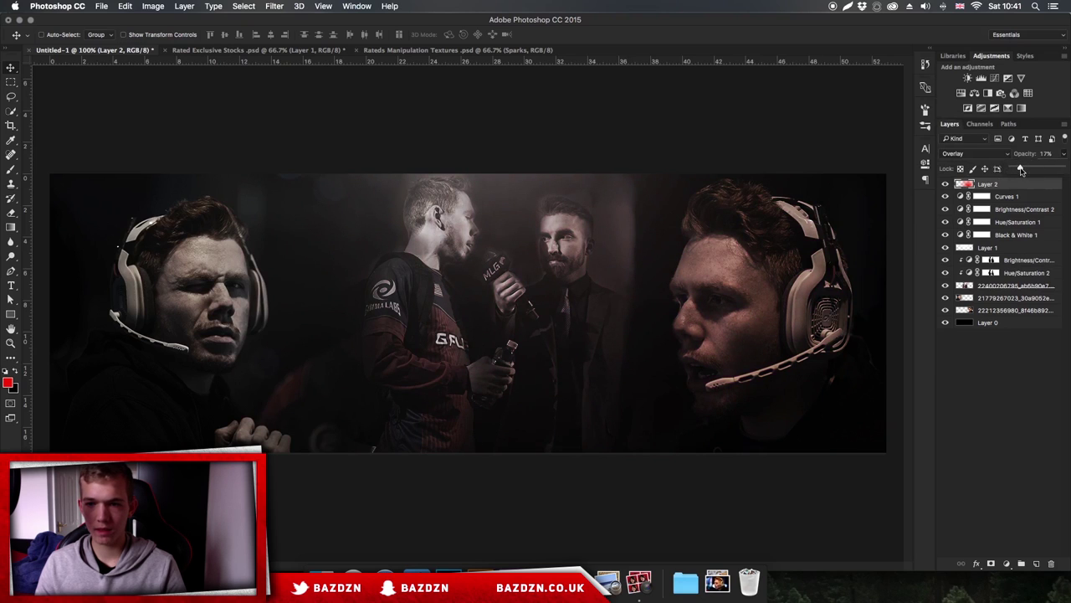
left_click(837, 285)
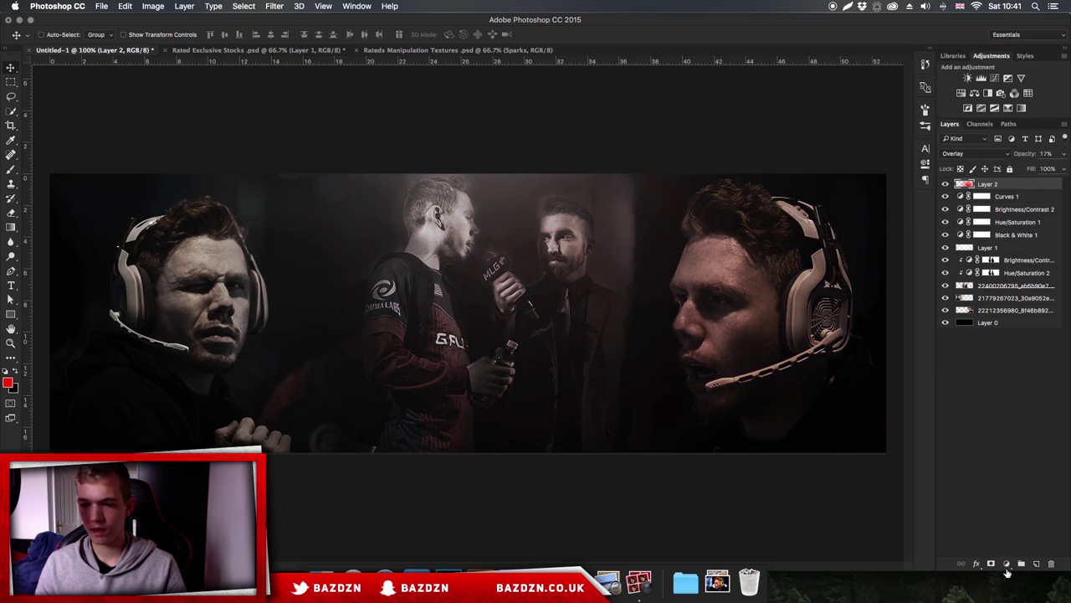
Add a linear red-to-transparent gradient fill at 90° and 100% scale, blend it in Overlay mode, and delete the red glow layer.
left_click(1006, 564)
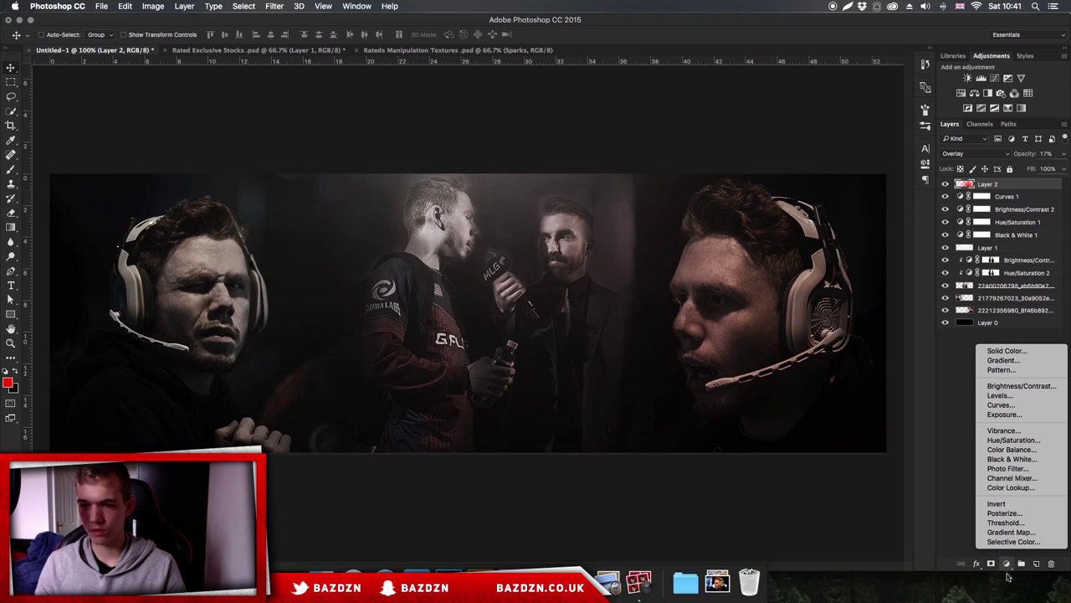
left_click(1006, 360)
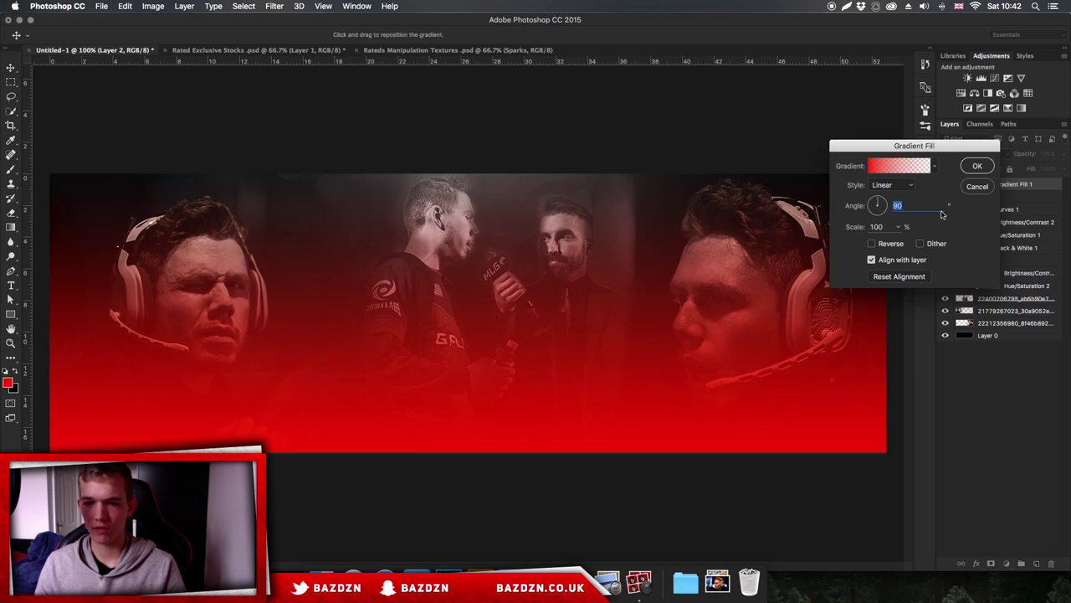
left_click(976, 164)
left_click(962, 153)
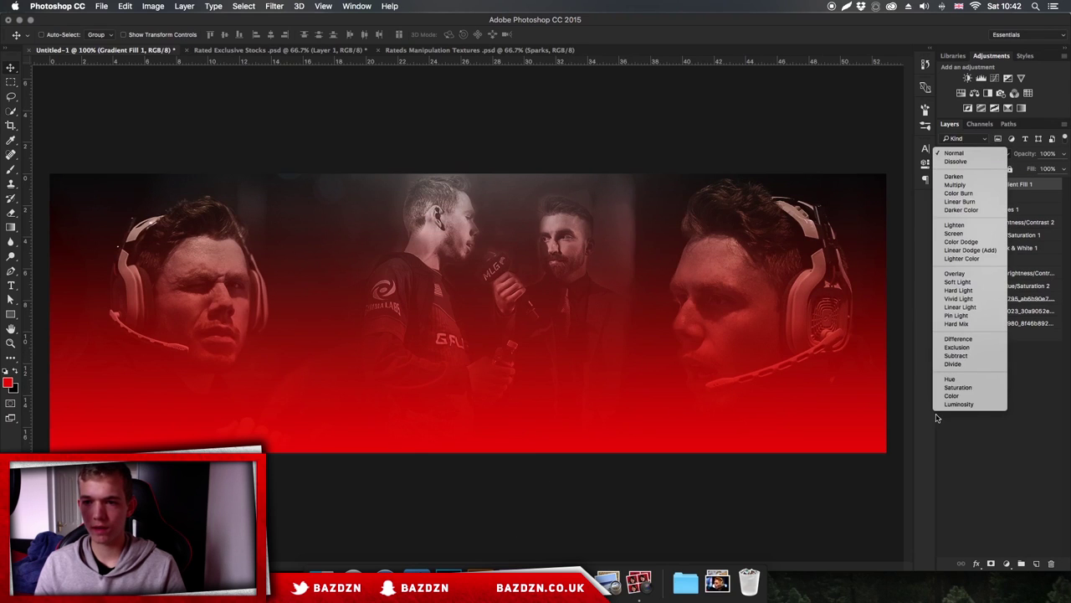
left_click(954, 272)
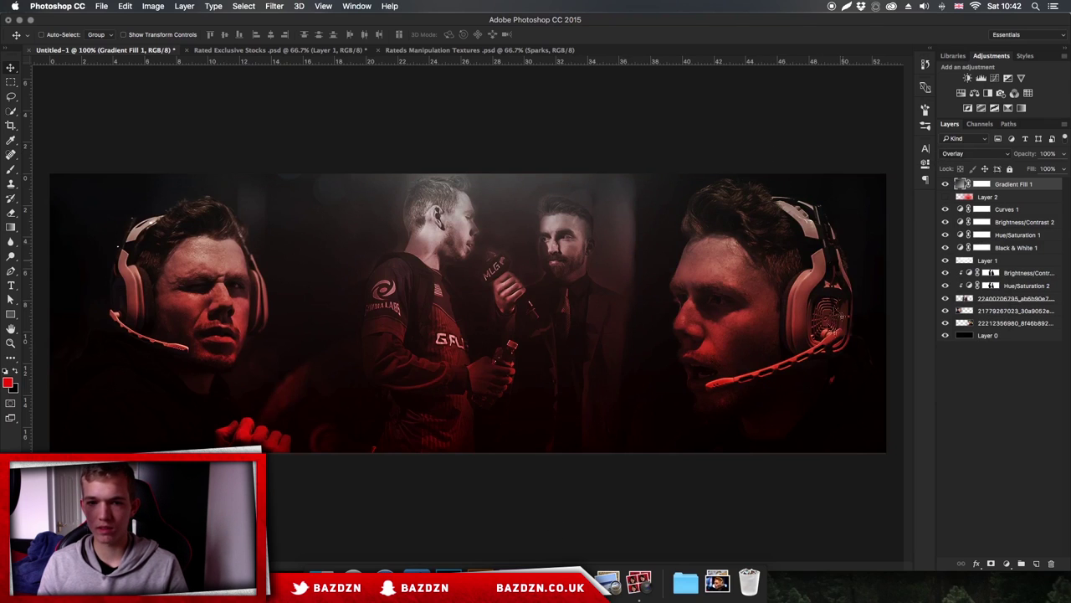
left_click(1006, 197)
key("Delete")
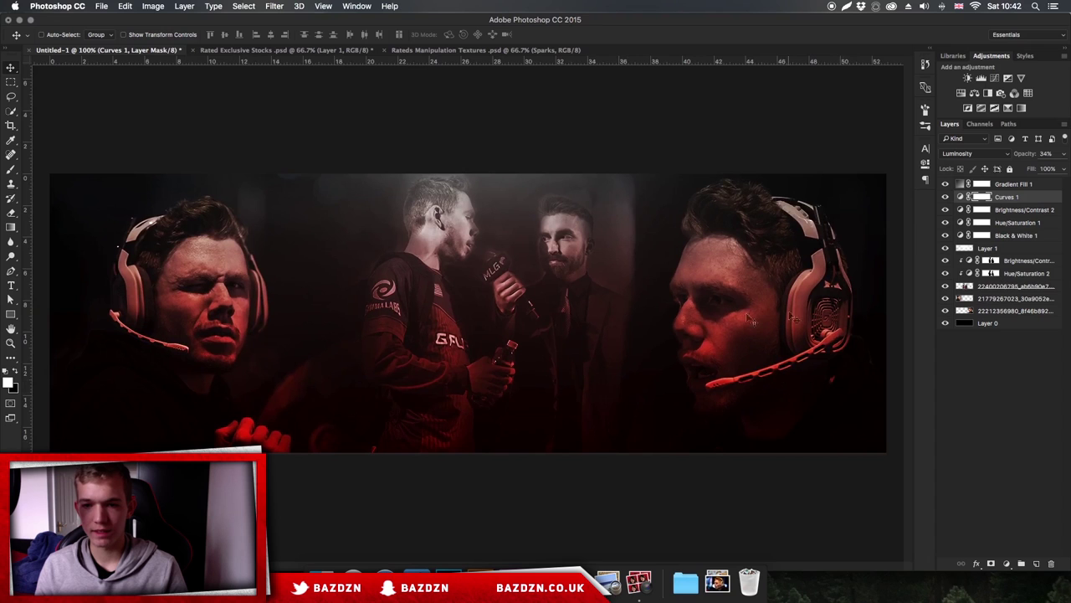
Ready a soft 300 px eraser with 0% hardness on the center interview photo's layer, close up on its vertical edge beside the right player.
key("super+plus")
scroll(636, 214, "right", 6)
scroll(636, 214, "up", 3)
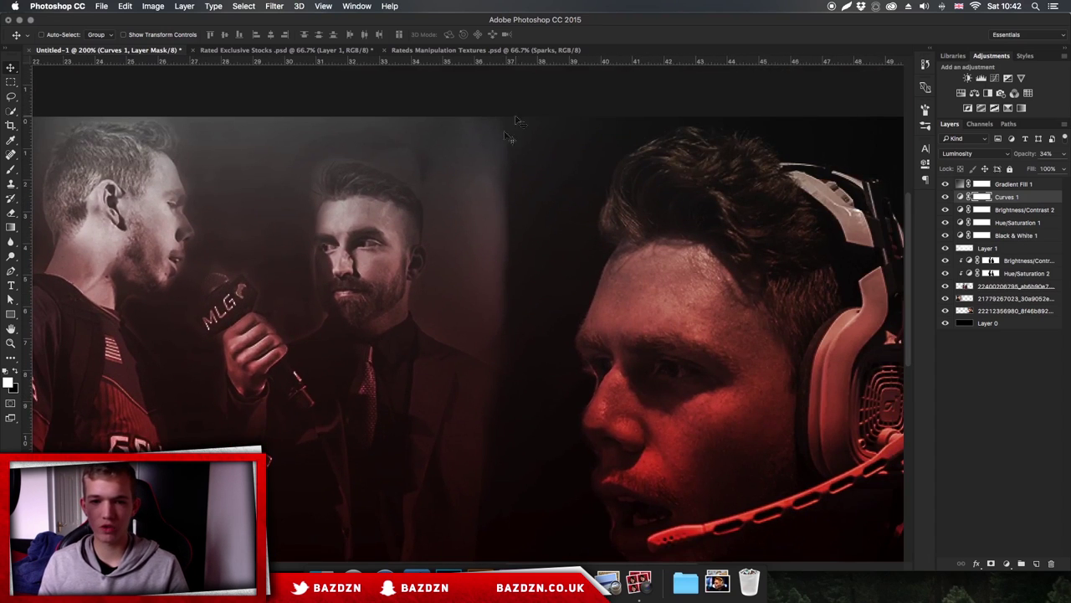
key("super+plus")
key("super+minus")
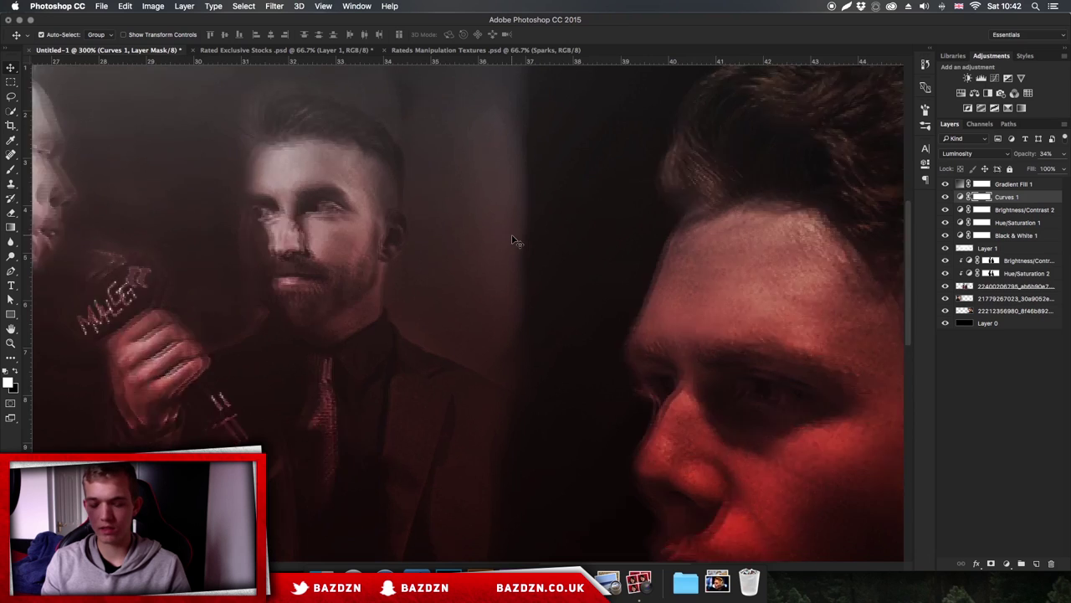
left_click(990, 299)
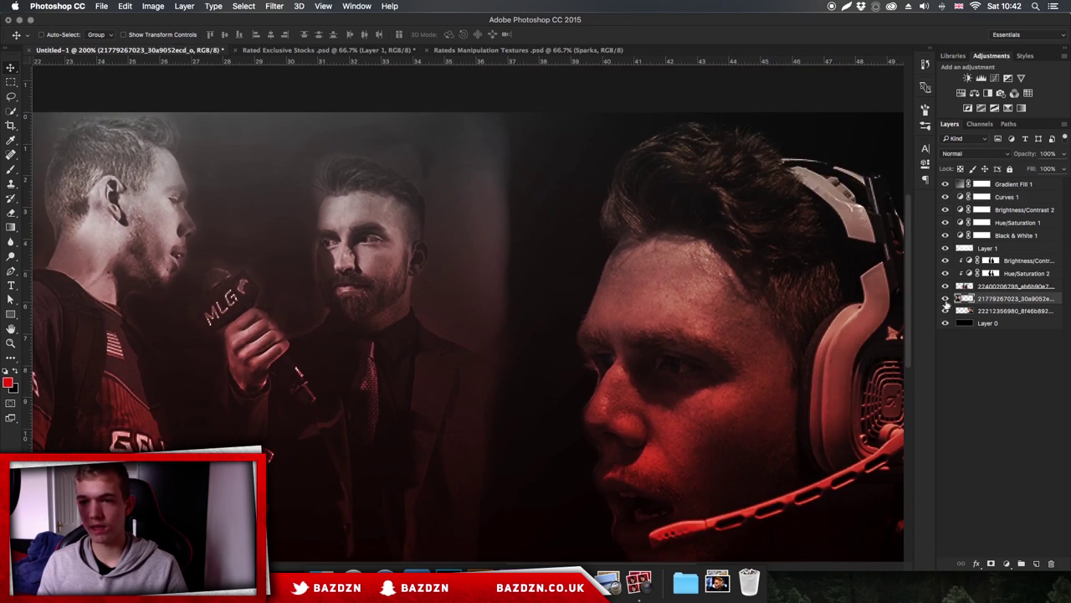
key("e")
left_click(979, 287)
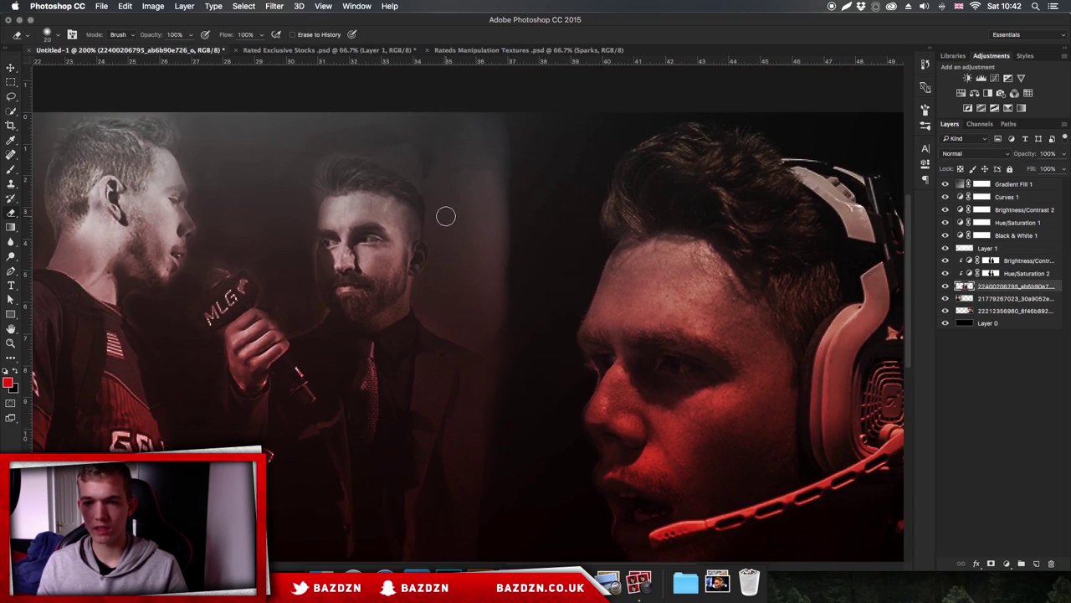
key("bracketright")
key("bracketright")
key("bracketright")
key("bracketright")
key("bracketright")
key("bracketright")
key("bracketright")
key("bracketright")
key("bracketright")
key("bracketright")
key("bracketright")
key("bracketright")
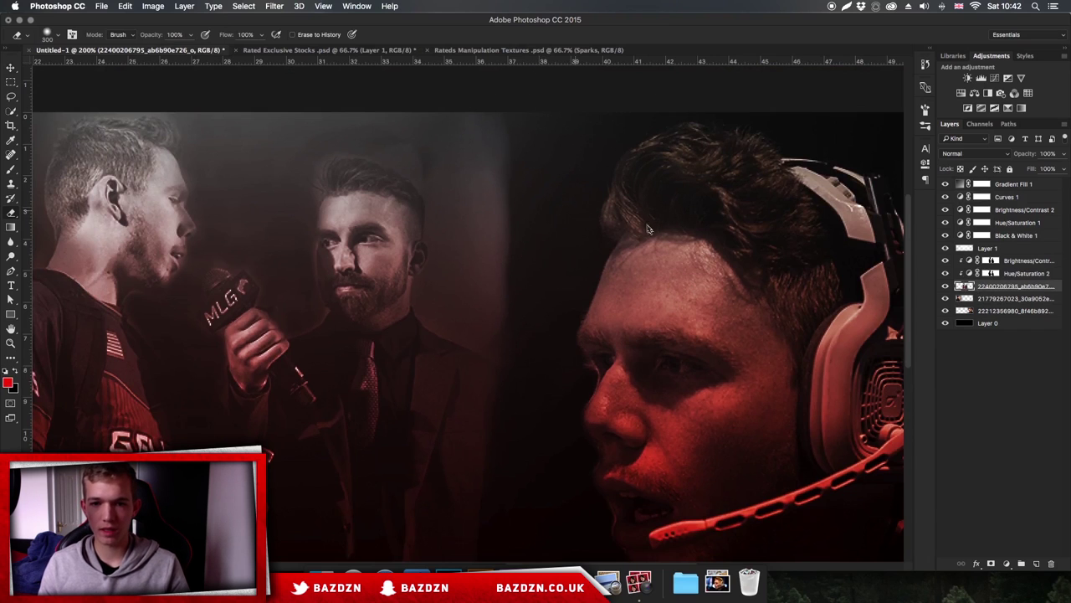
right_click(616, 227)
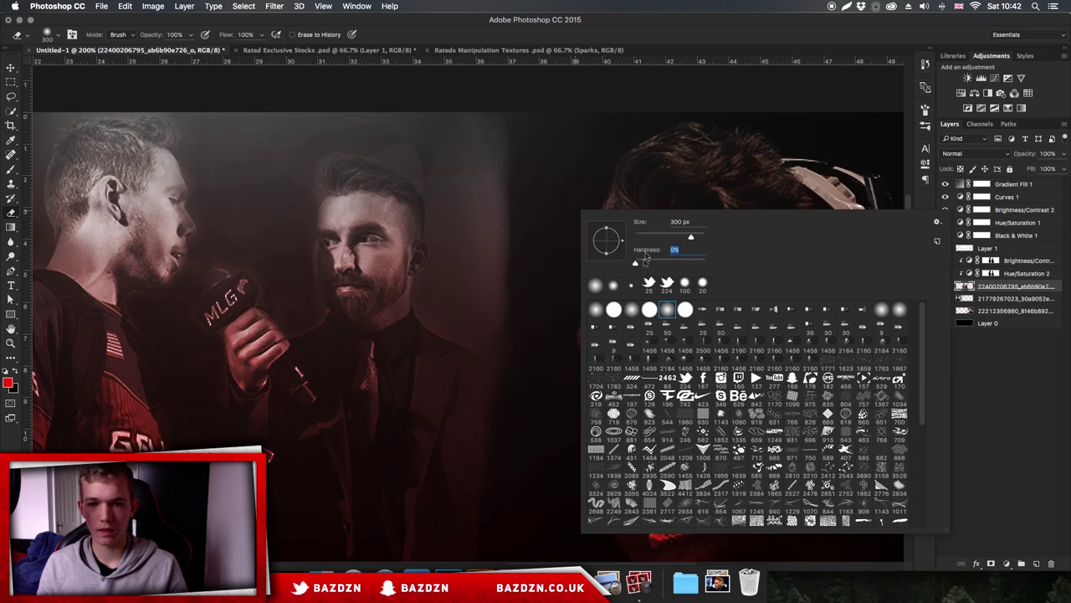
key("Return")
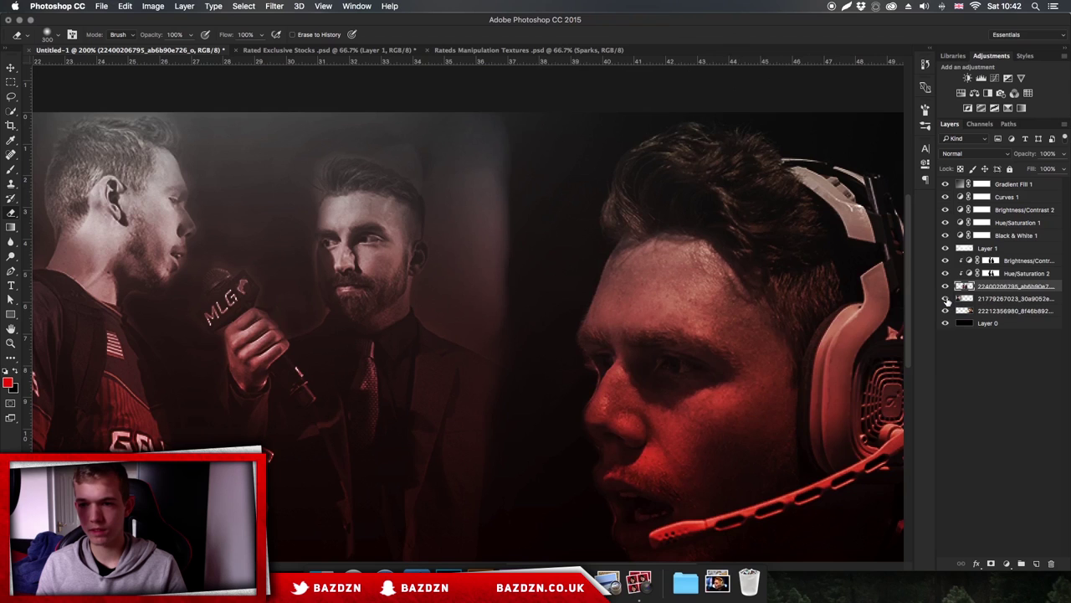
Try to erase the vertical background edge beside the interviewer with the soft eraser, and undo the strokes.
mouse_move(514, 227)
left_mouse_down()
mouse_move(443, 203)
mouse_move(456, 295)
left_mouse_up()
key("super+alt+z")
key("super+alt+z")
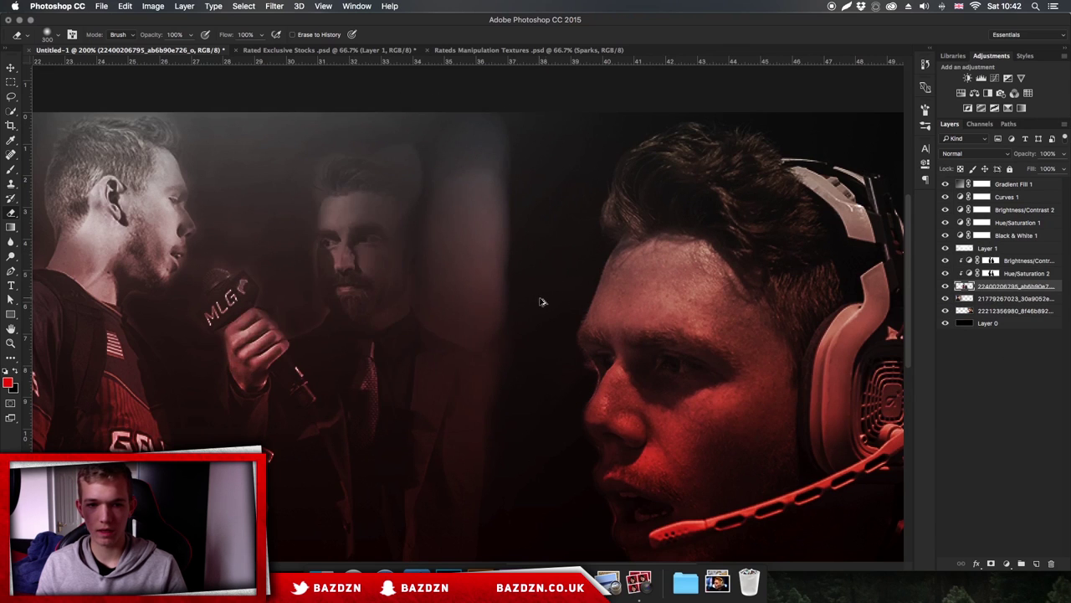
Erase the hard vertical edge between the bearded man and the right-hand player on the lowest photo layer.
left_click(1007, 311)
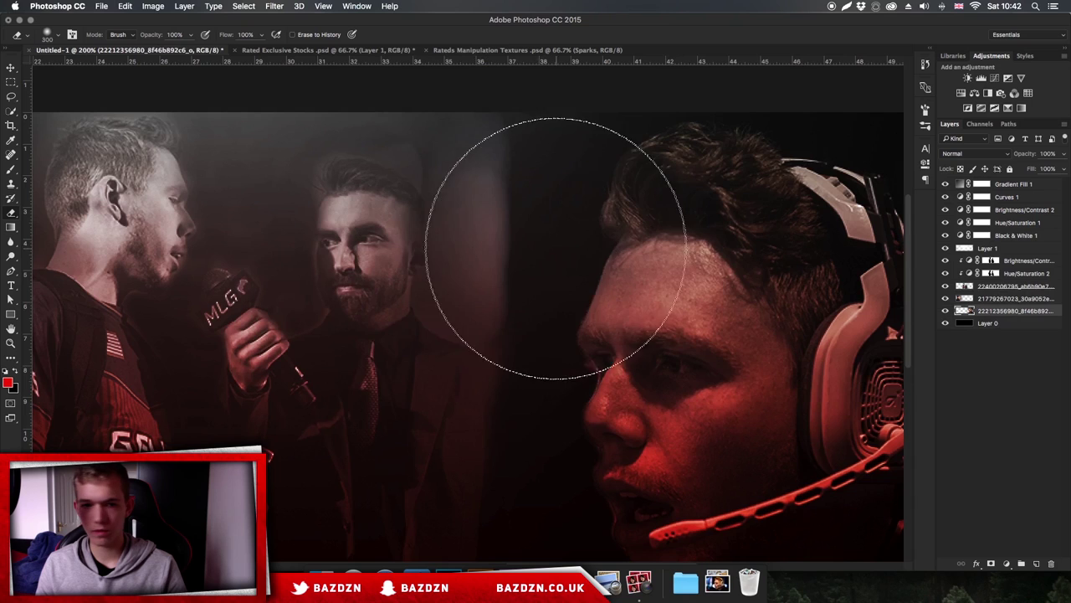
left_click(573, 248)
key("super+alt+z")
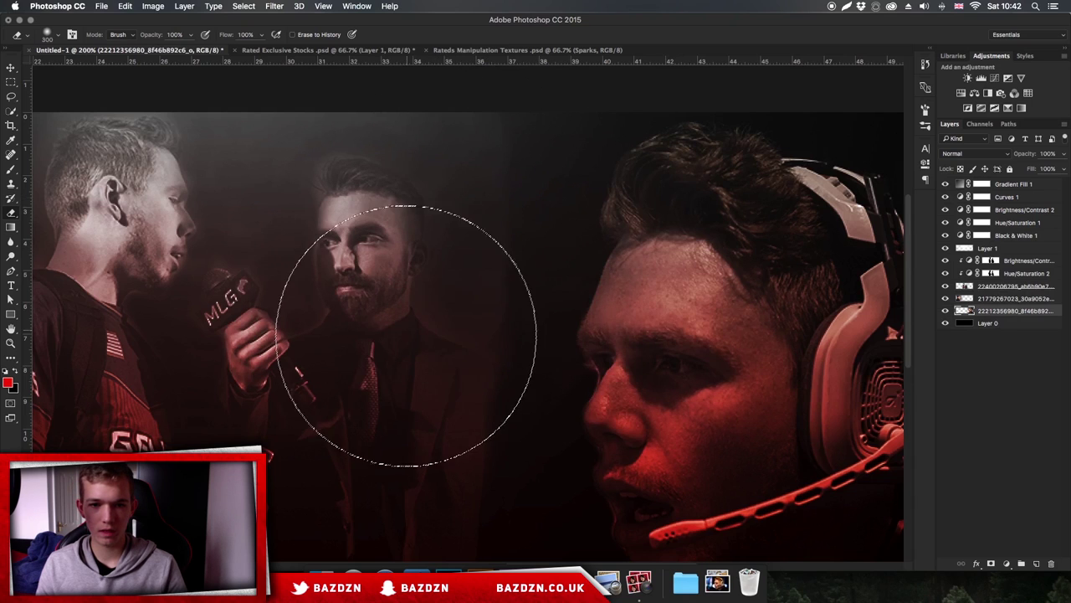
key("super+minus")
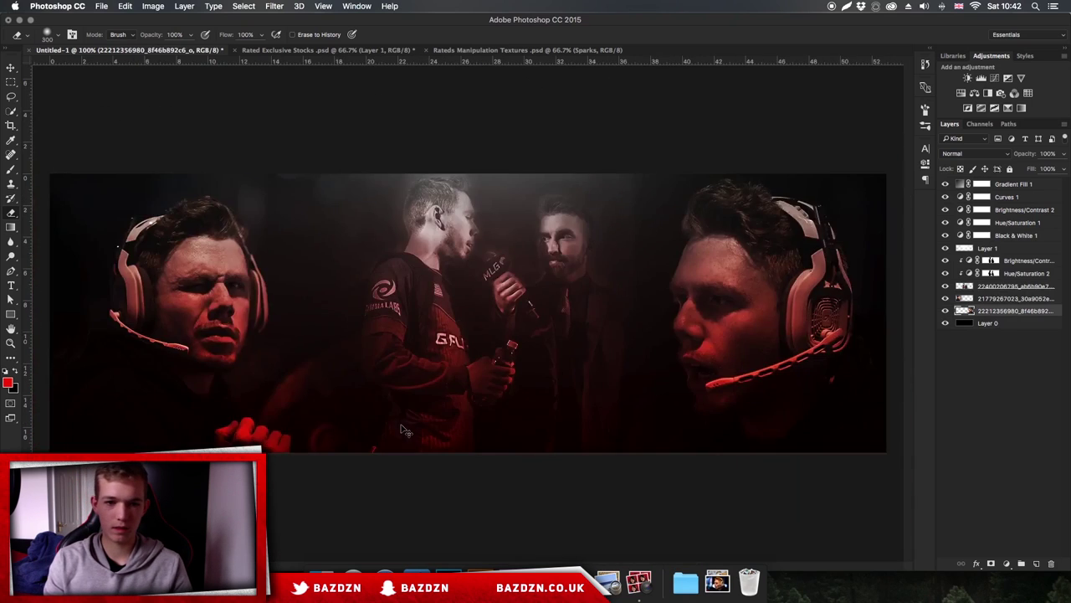
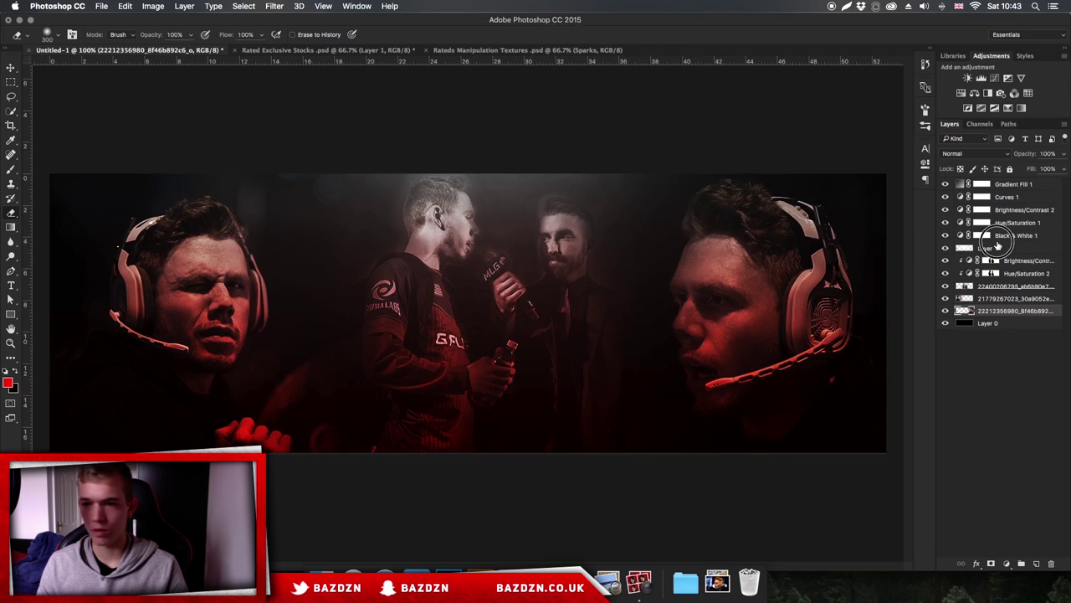
Lower the opacity of the Gradient Fill 1 layer to 73%.
left_click(997, 237)
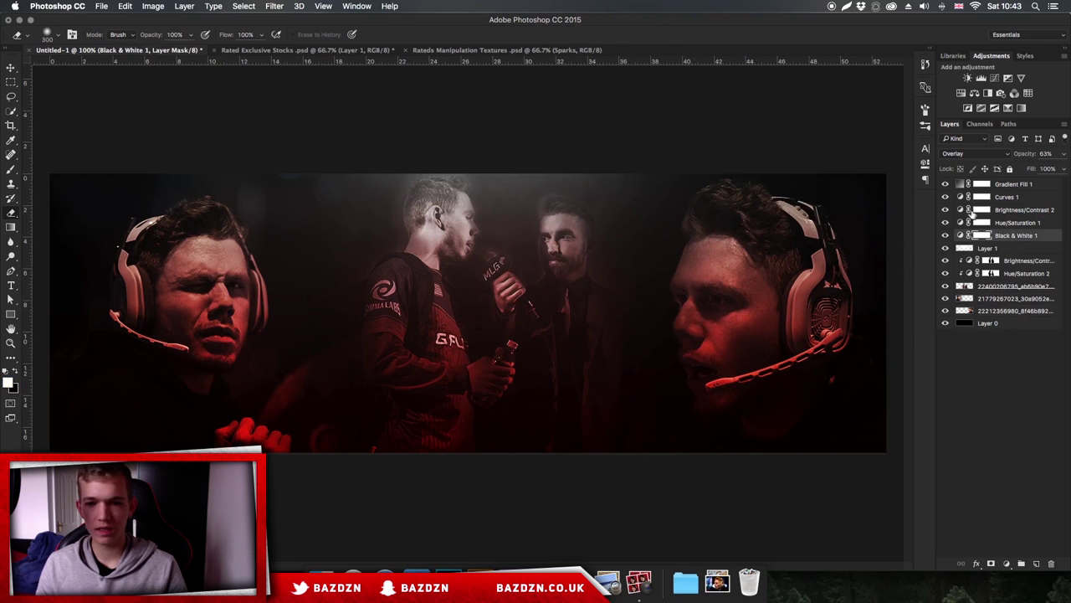
left_click(1015, 185)
left_click_drag(1055, 166, 1041, 170)
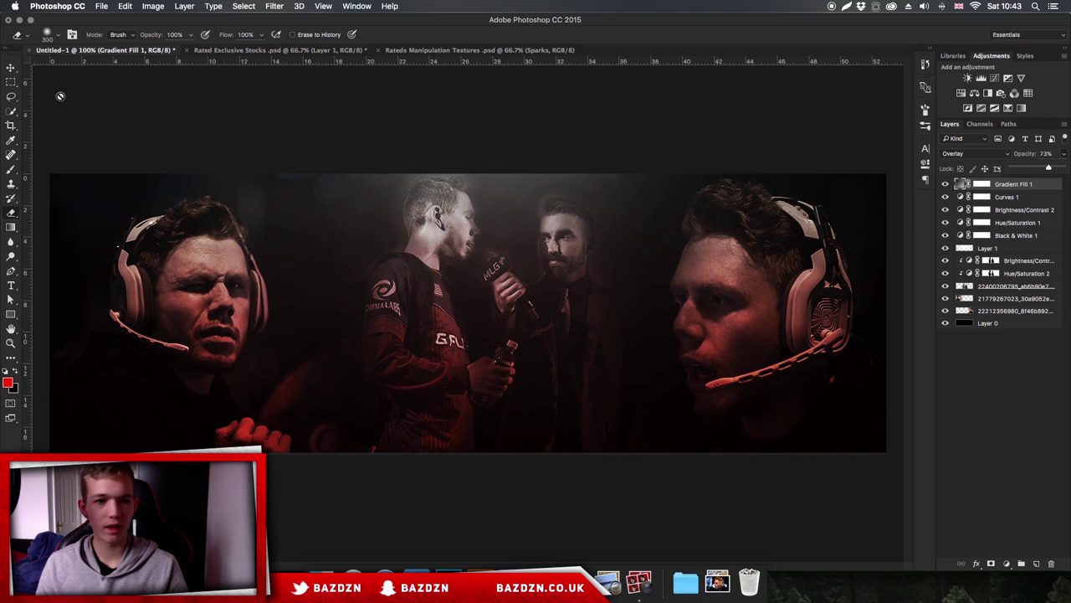
Preview the stock textures in Rated Exclusive Stocks .psd one at a time, including Stock 1.
left_click(13, 69)
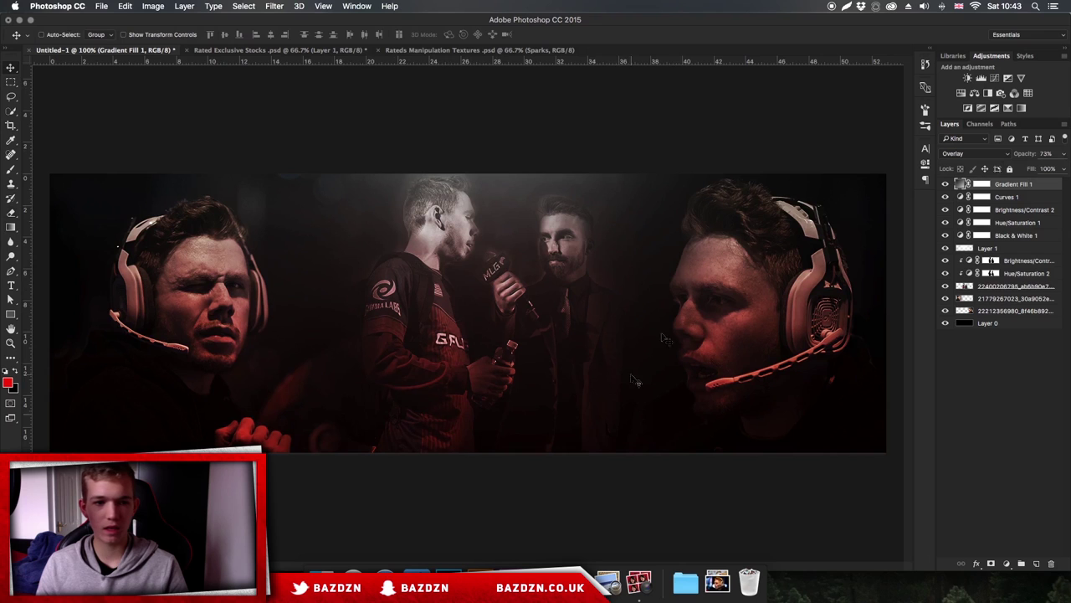
left_click(306, 50)
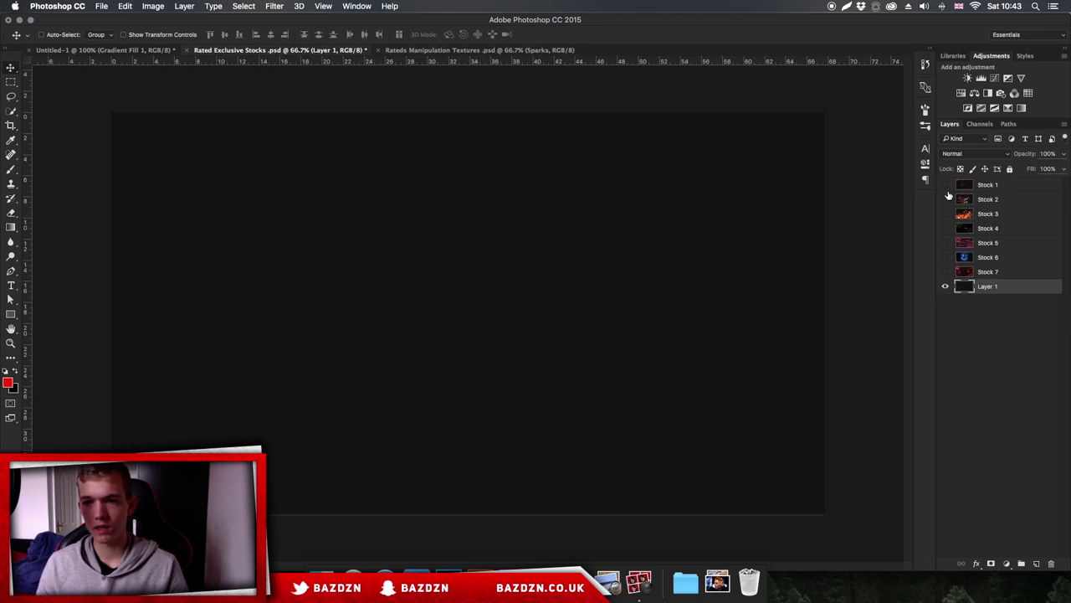
left_click(946, 199)
left_click(946, 199)
left_click(945, 227)
left_click(945, 228)
left_click(944, 214)
left_click(944, 214)
left_click(944, 228)
left_click(944, 228)
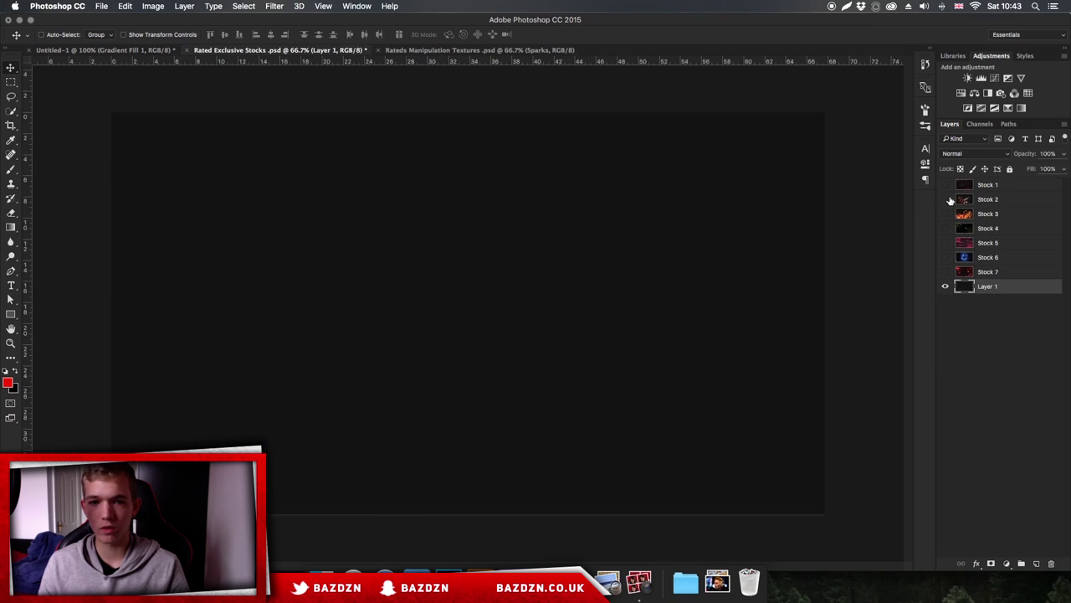
left_click(946, 185)
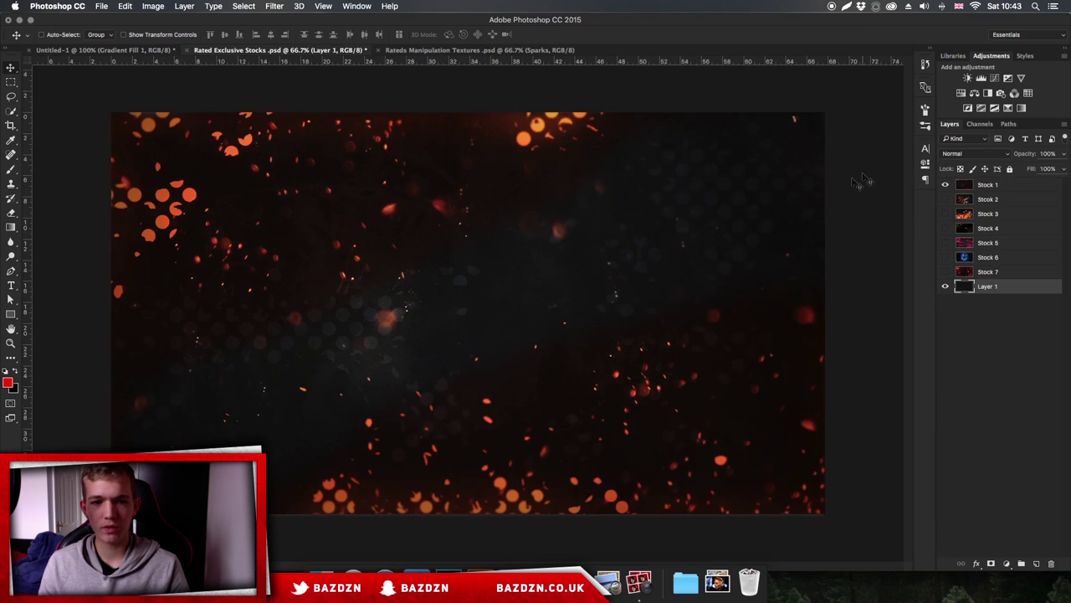
left_click(945, 185)
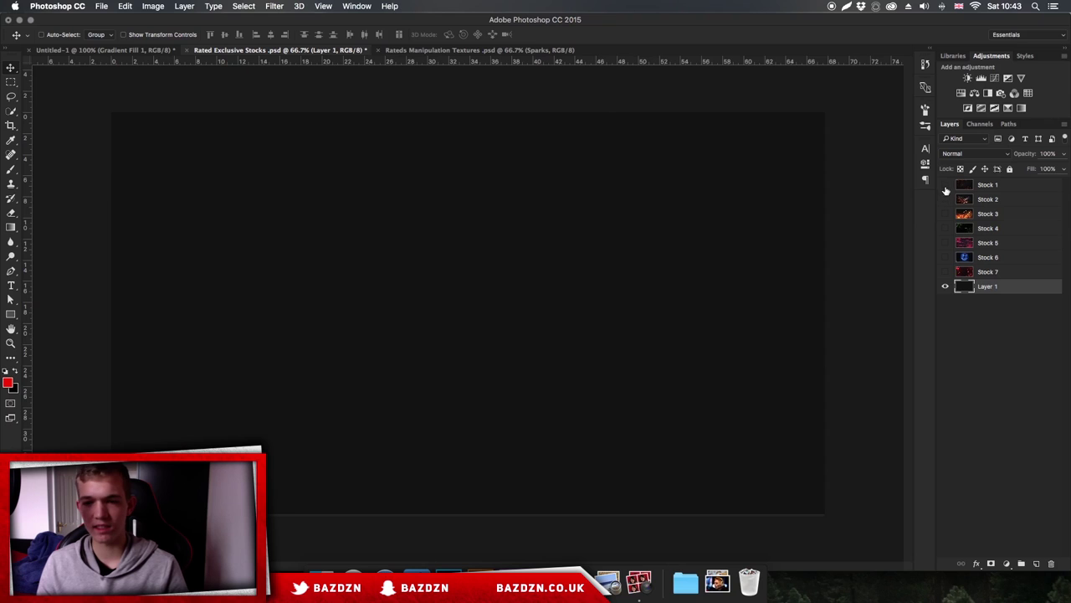
Copy the Stock 1 ember texture into the Untitled-1 banner and position it to cover the canvas.
left_click(946, 186)
left_click(968, 186)
left_click_drag(526, 190, 442, 245)
left_click_drag(492, 272, 539, 249)
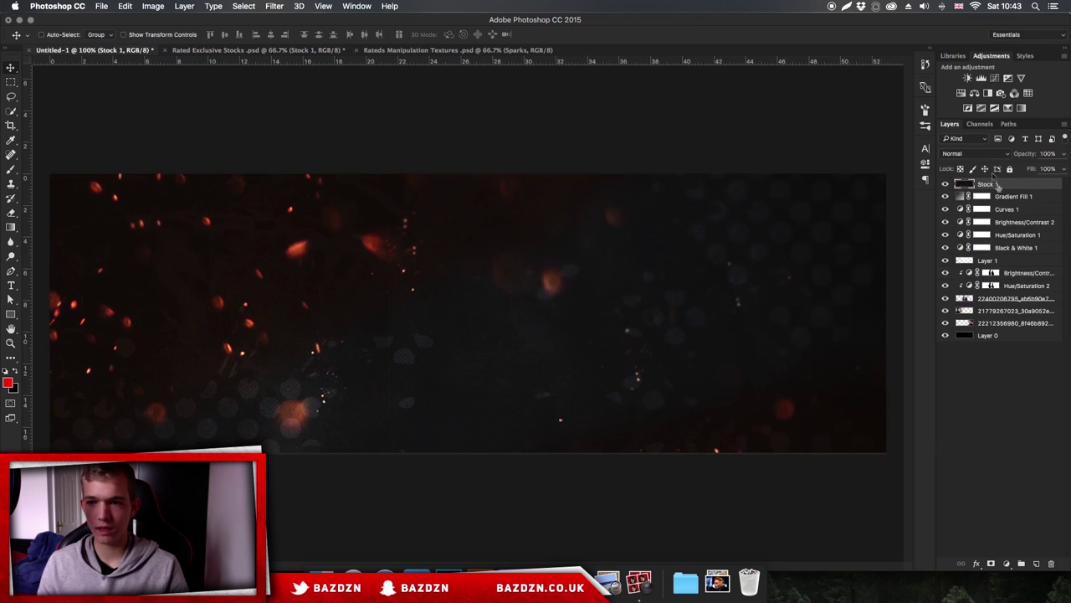
Move the Stock 1 layer directly below Layer 1 and set its blend mode to Screen.
left_click_drag(994, 186, 1001, 258)
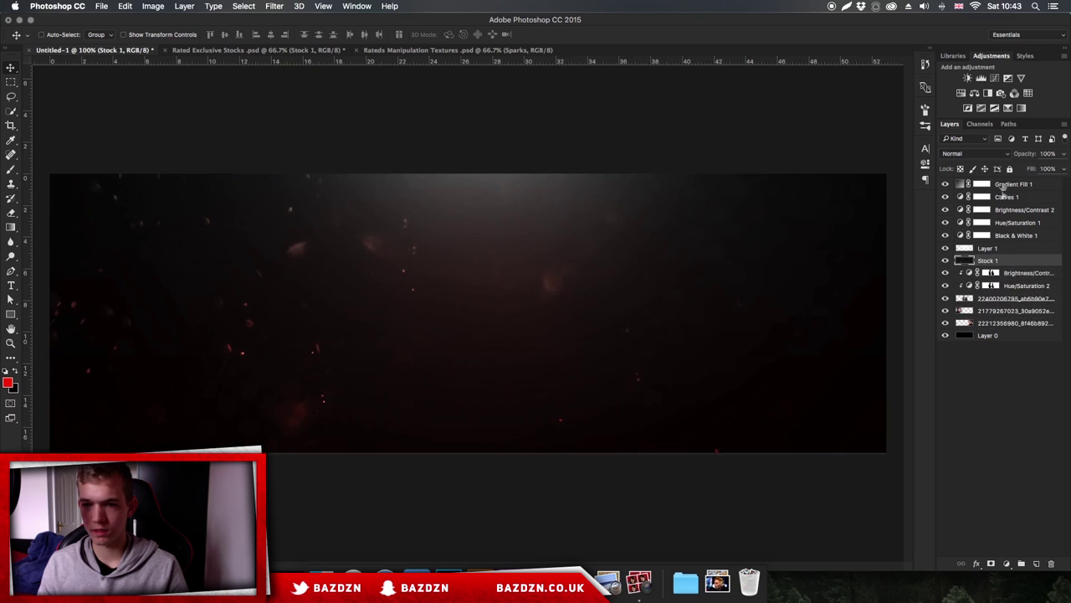
key("super+minus")
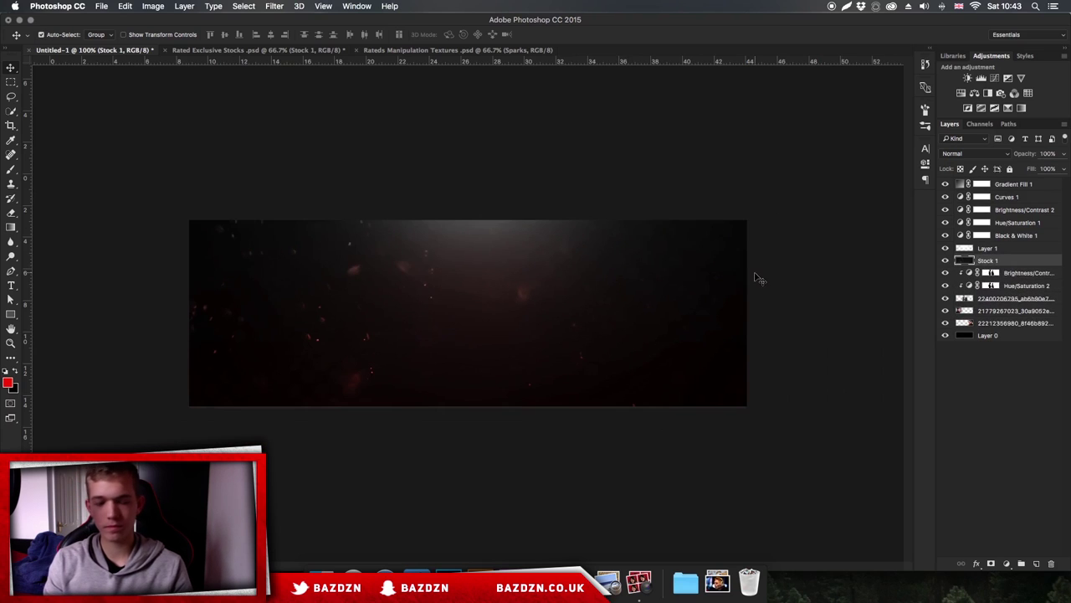
left_click(971, 153)
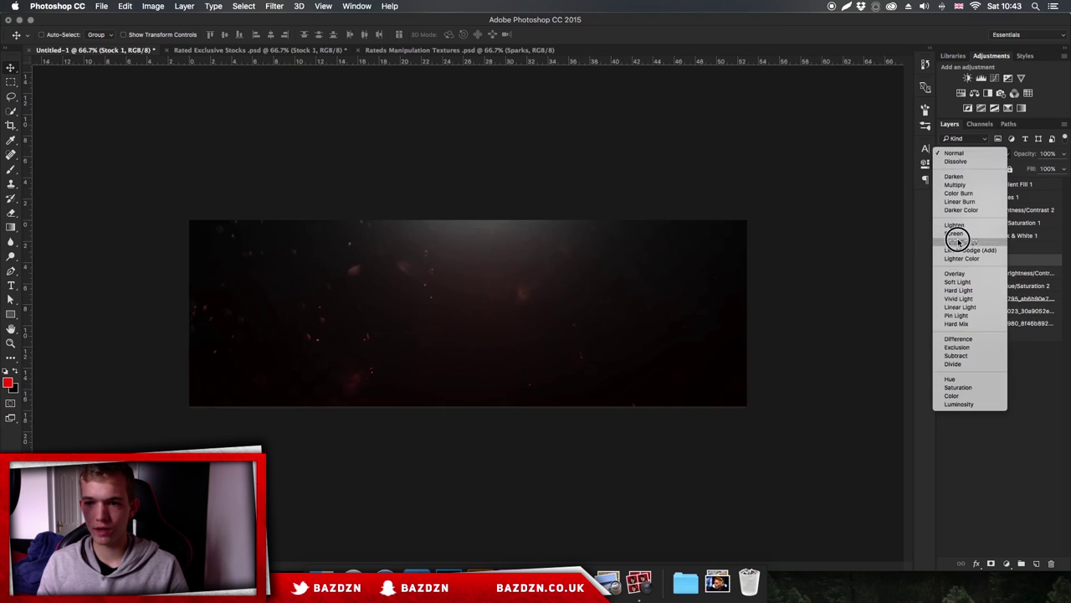
left_click(962, 241)
left_click(956, 155)
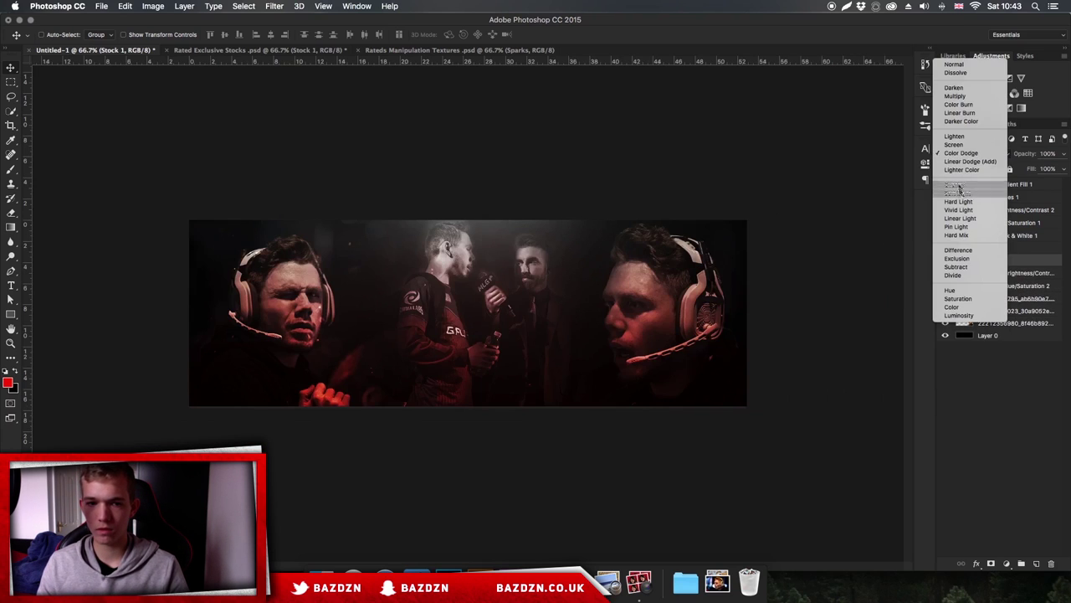
left_click(962, 143)
key("super+plus")
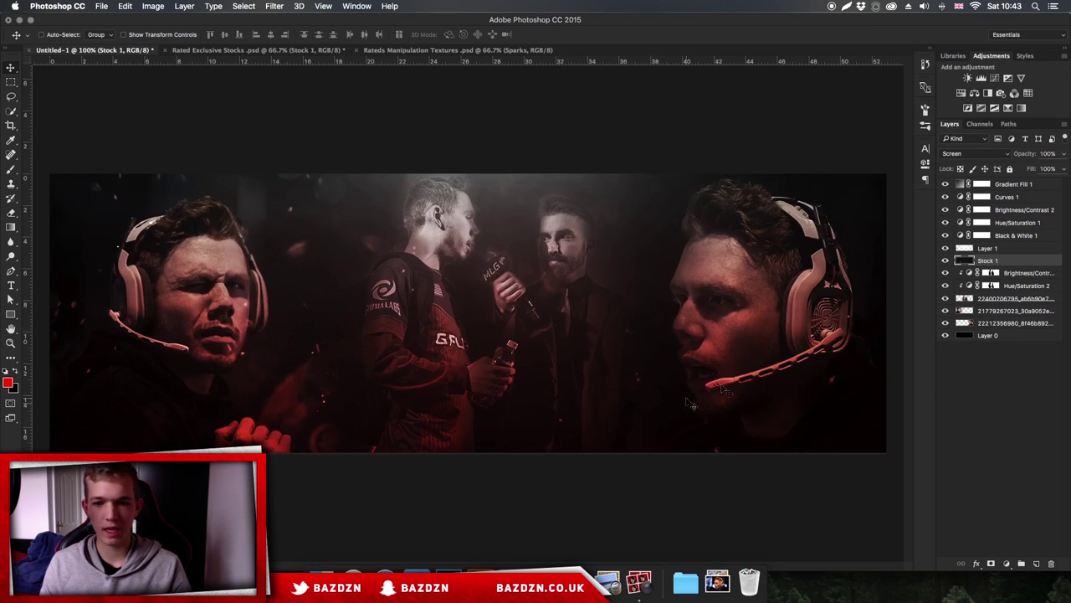
Hide Stock 1 and preview Stock 2 in Rated Exclusive Stocks .psd, comparing the texture documents with the banner.
left_click(257, 51)
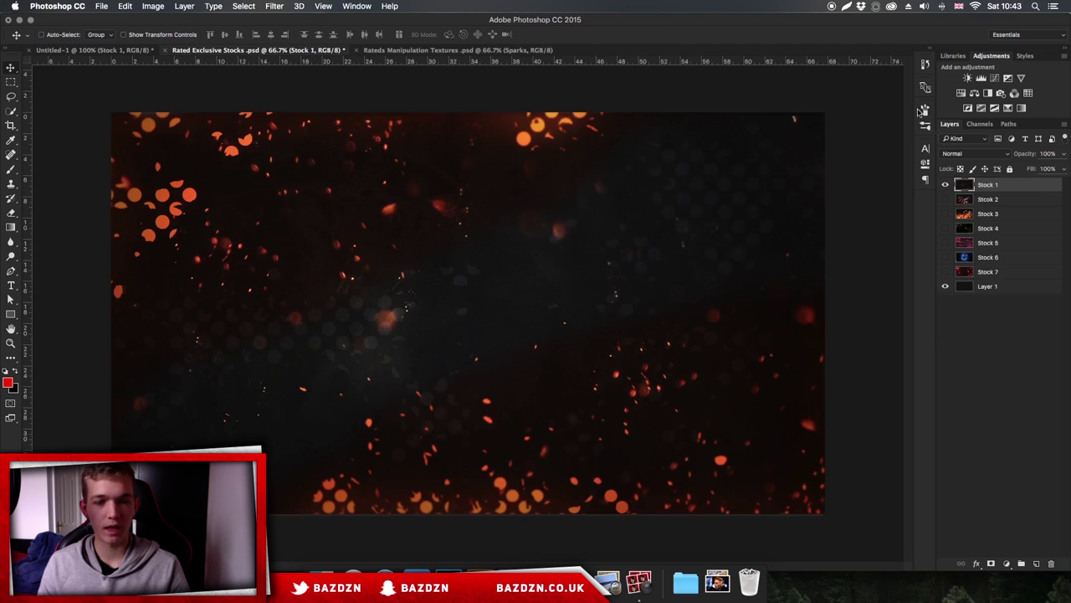
left_click(945, 185)
left_click(945, 199)
left_click(944, 199)
left_click(412, 52)
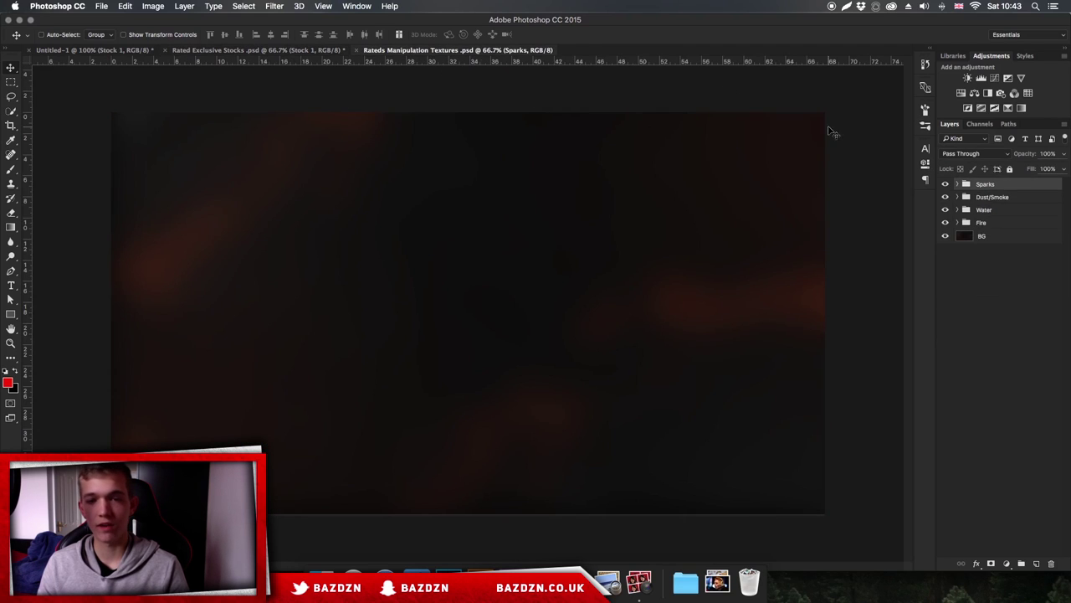
left_click(107, 51)
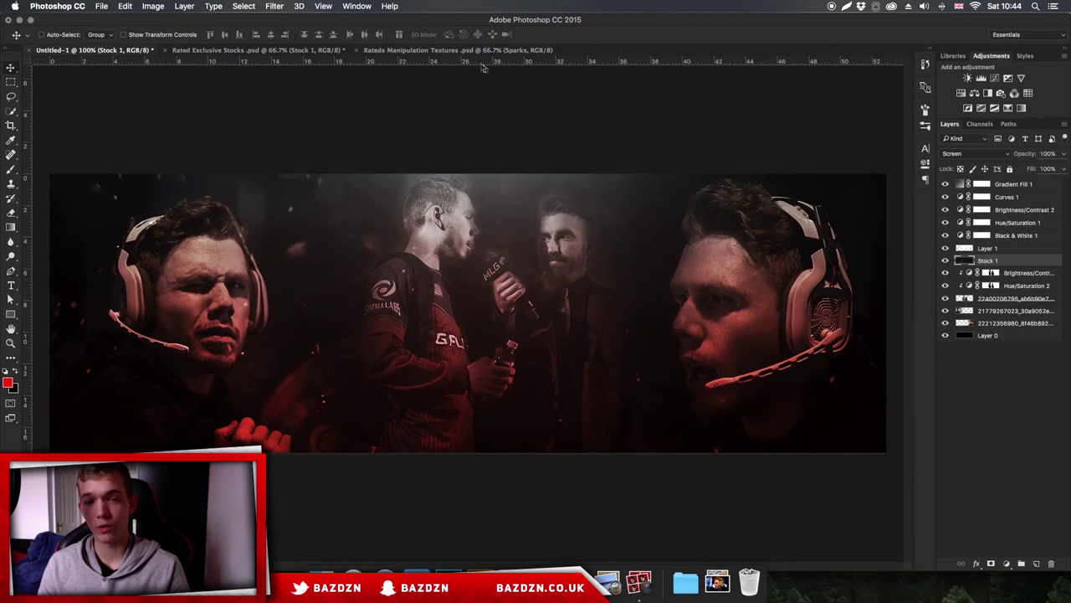
Preview the Water and Sparks textures in Rateds Manipulation Textures .psd, leaving only Layer 36 of the Sparks group visible.
left_click(415, 52)
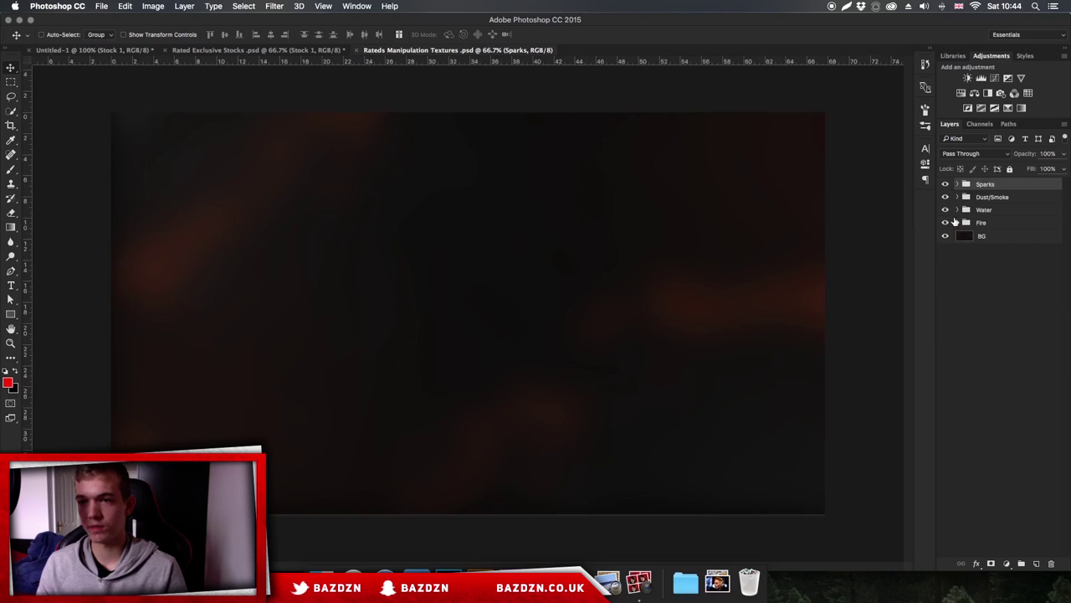
left_click(958, 210)
left_click(944, 238)
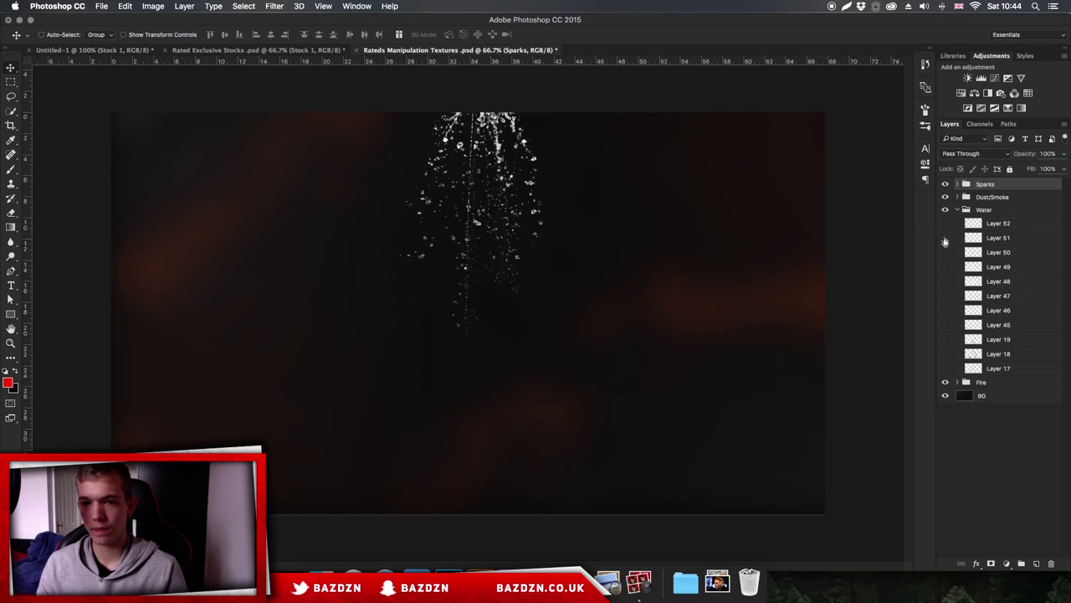
left_click(958, 210)
left_click(958, 184)
left_click(945, 288)
left_click(945, 286)
left_click(945, 301)
left_click(946, 285)
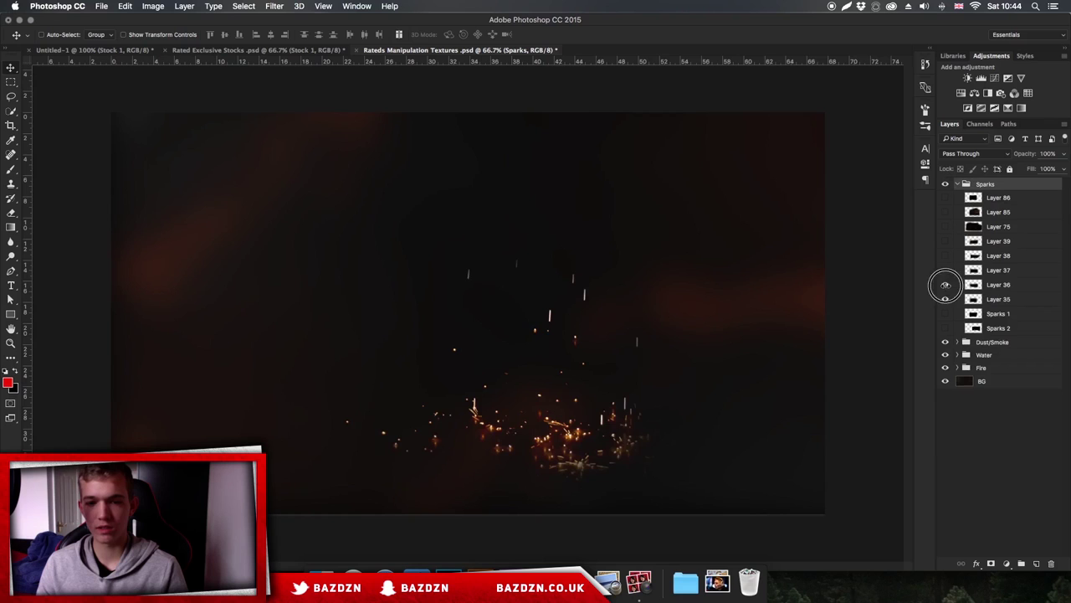
left_click(945, 300)
Copy the Layer 36 sparks into the Untitled-1 banner and place them over its right half.
left_click(963, 287)
left_click_drag(415, 177, 540, 219)
left_click_drag(785, 385, 850, 226)
key("super+minus")
key("super+minus")
key("super+plus")
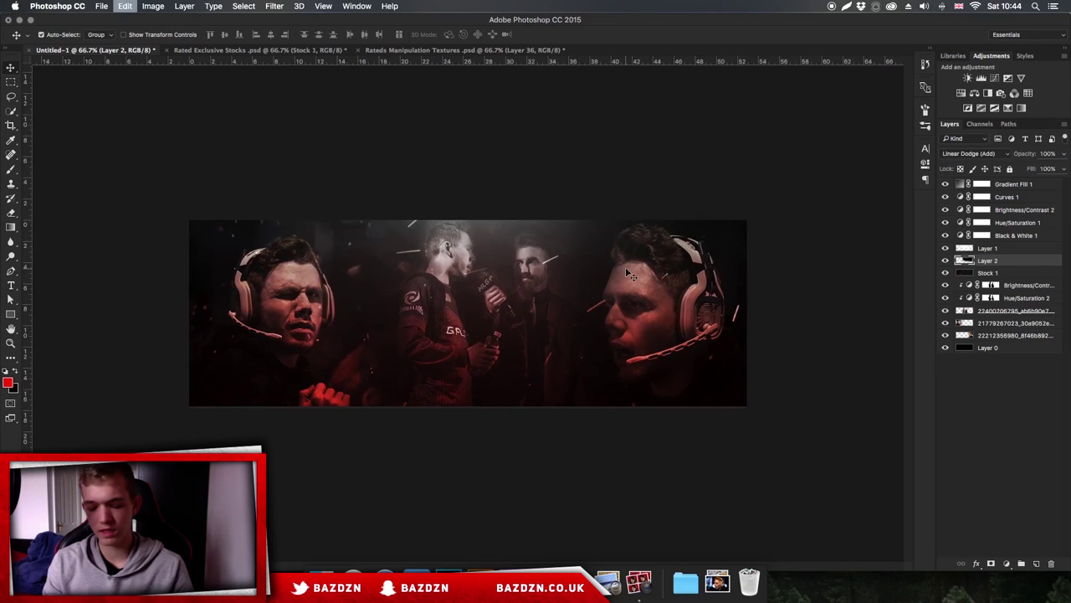
Scale the sparks layer to 52% and position it around the right-hand player's head.
key("super+t")
left_click_drag(348, 170, 561, 270)
left_click_drag(760, 356, 741, 289)
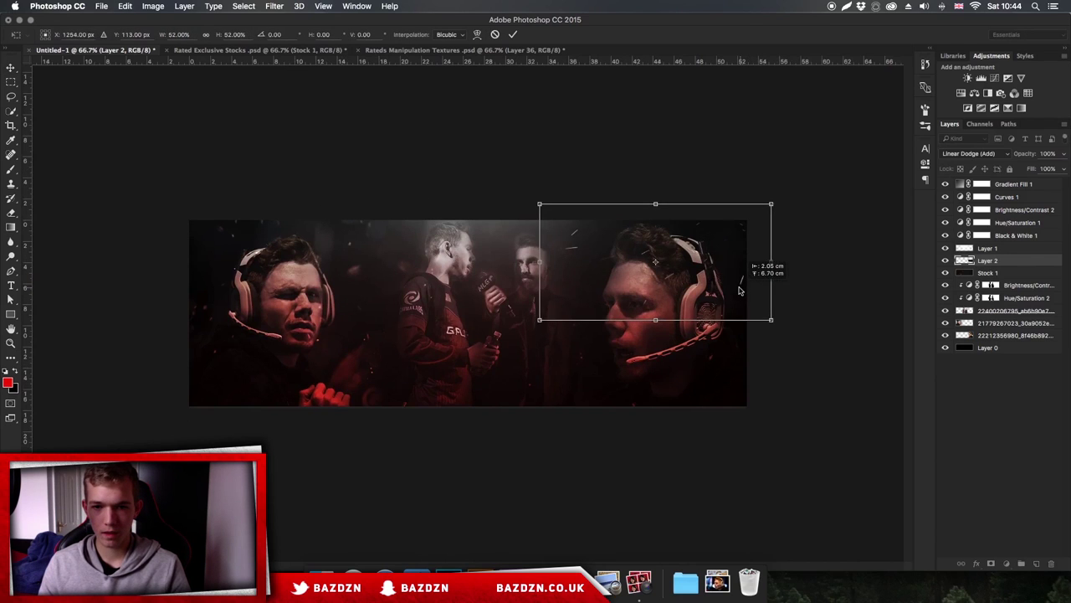
key("Return")
key("super+minus")
key("super+1")
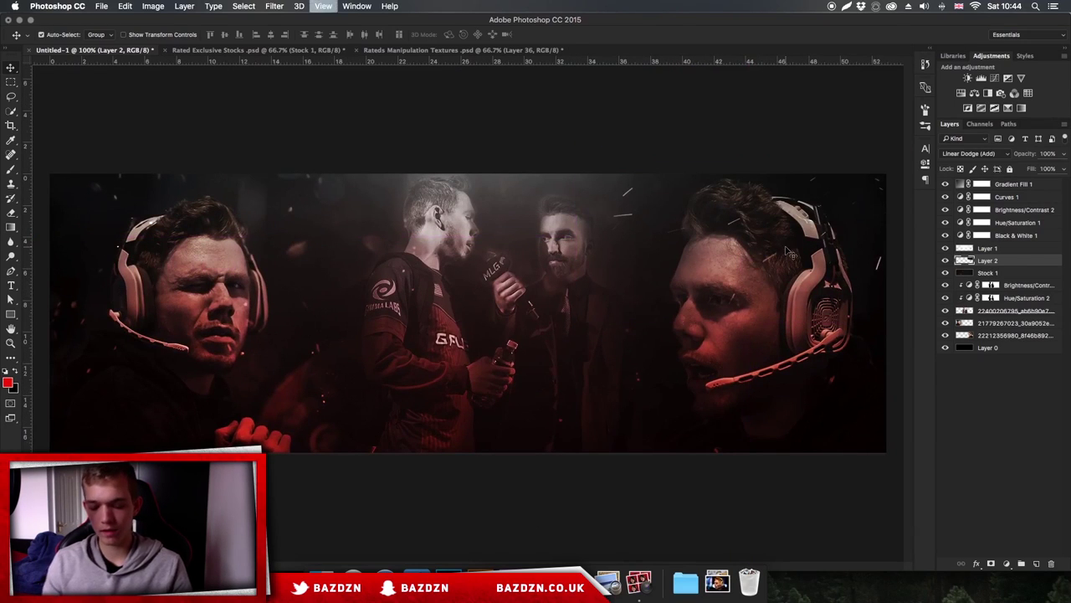
Try a duplicate of the sparks layer over the lower left of the banner.
key("super+minus")
left_click_drag(772, 247, 284, 382)
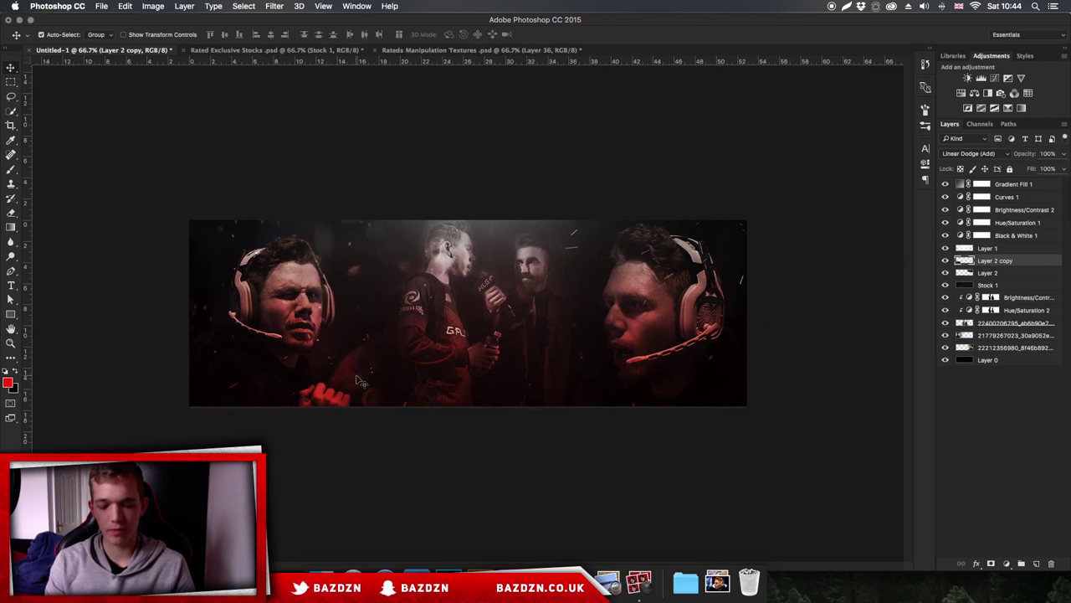
key("super+z")
key("super+1")
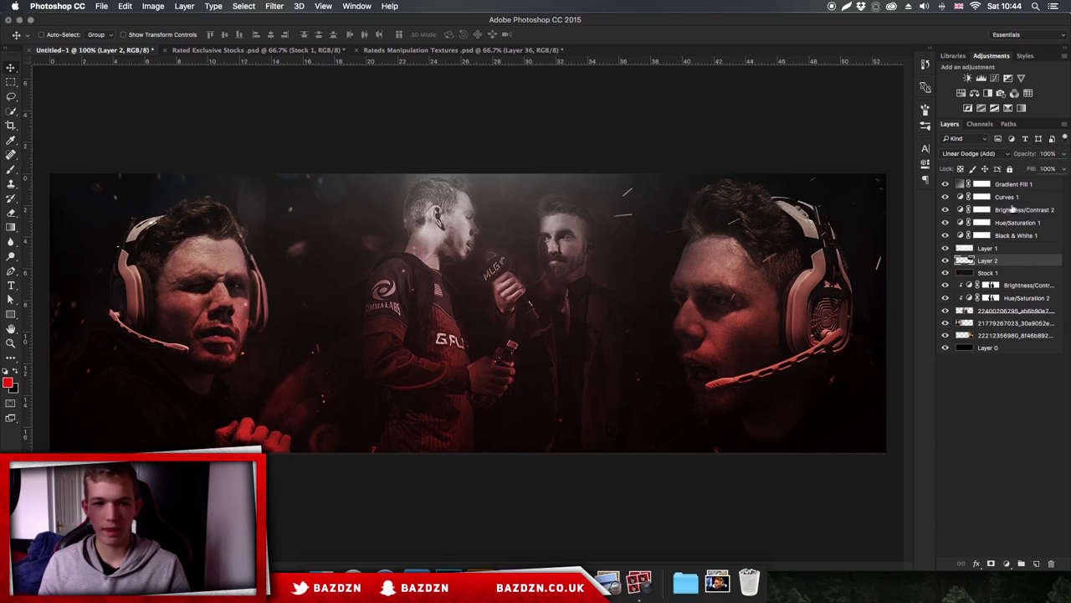
Add an Exposure adjustment above Gradient Fill 1 with exposure +0.15 and gamma correction 0.82.
left_click(1009, 184)
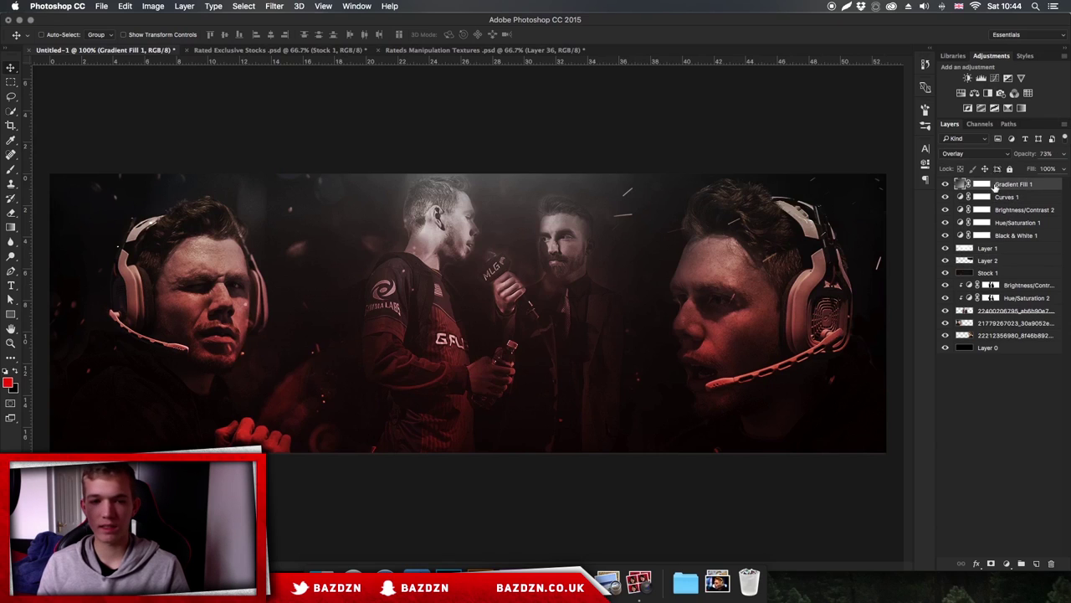
left_click(1009, 78)
left_click(854, 203)
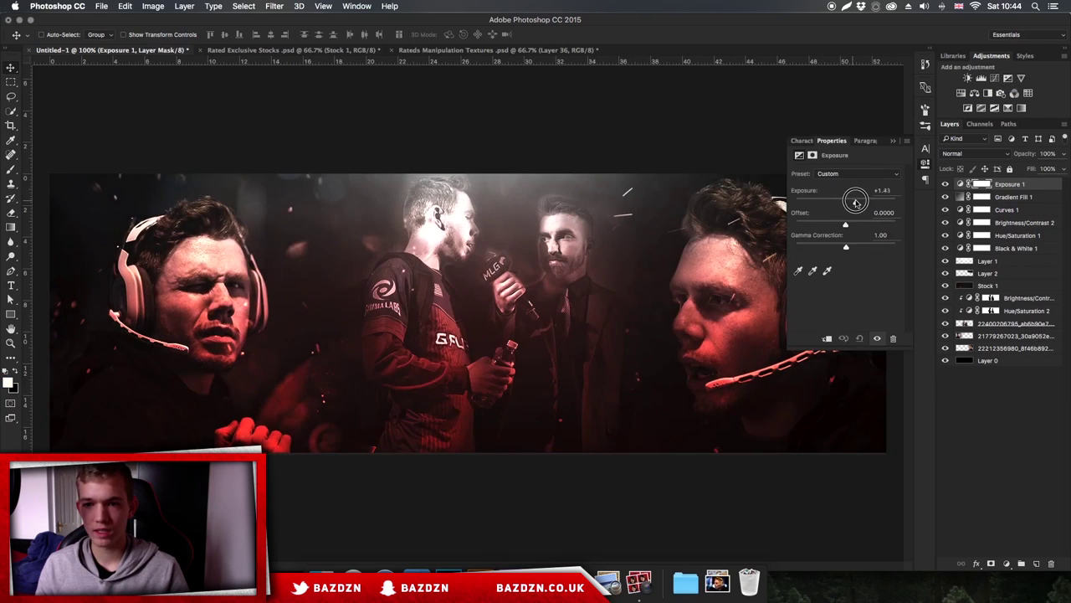
left_click_drag(848, 245, 853, 247)
left_click_drag(851, 203, 847, 203)
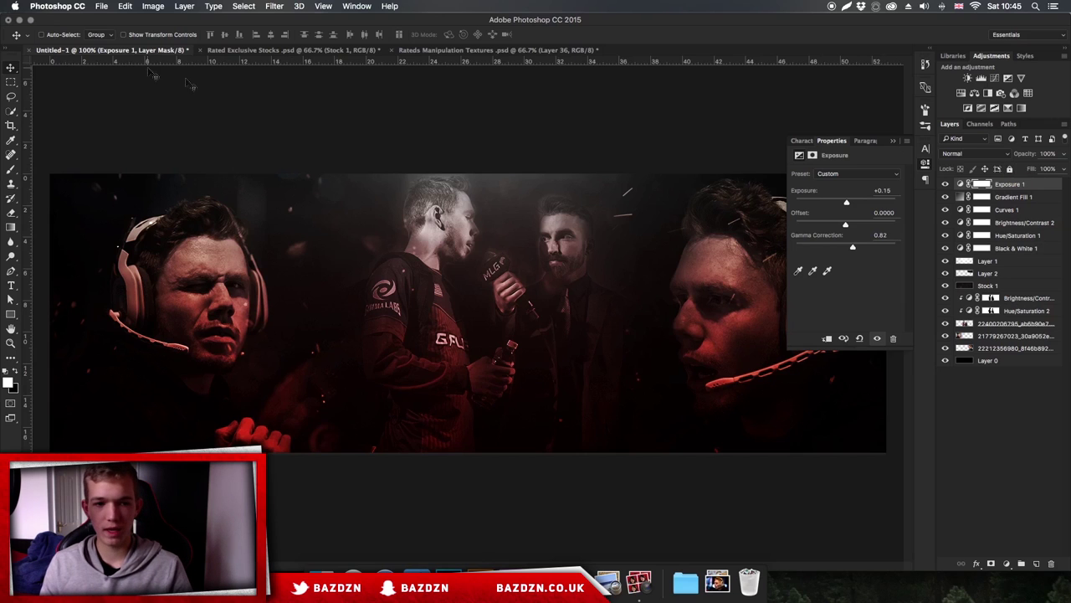
Look over the texture documents, return to the banner, and switch to Finder to show the Rated Flare Pack folder.
left_click(296, 51)
left_click(436, 51)
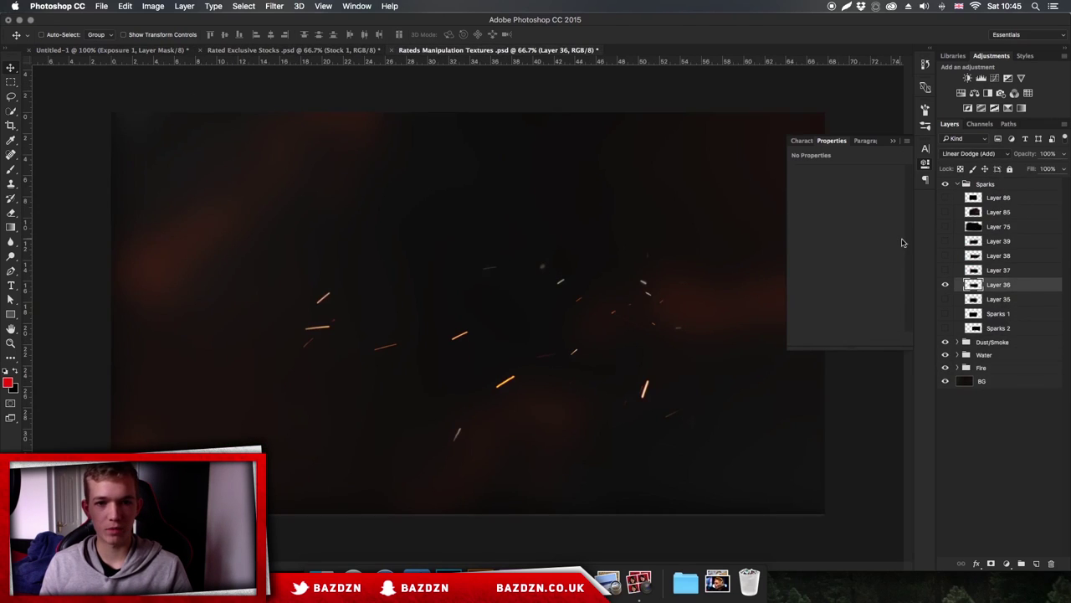
left_click(117, 50)
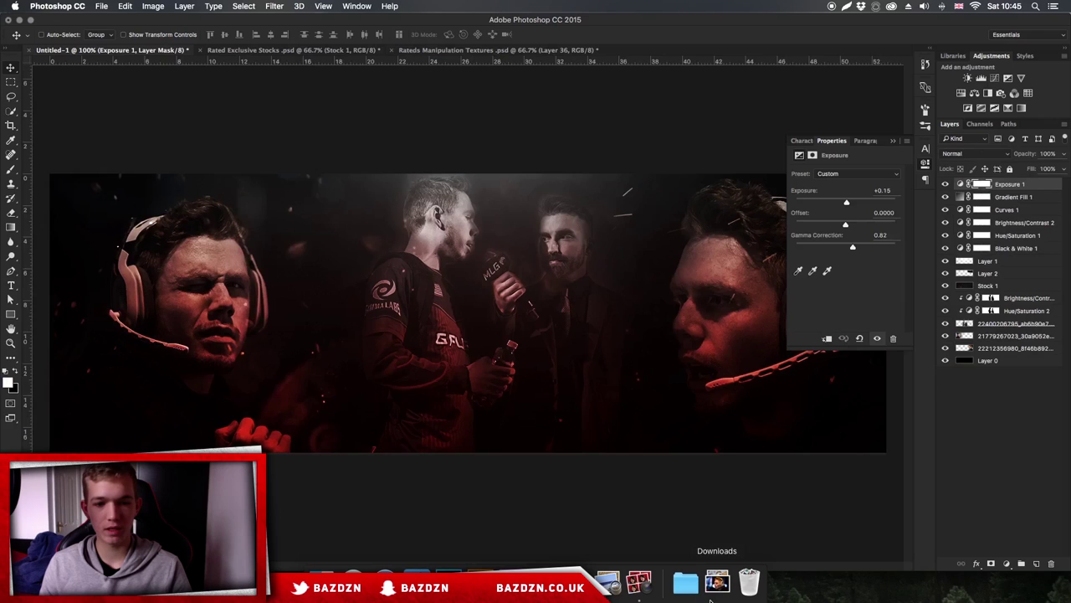
left_click(321, 577)
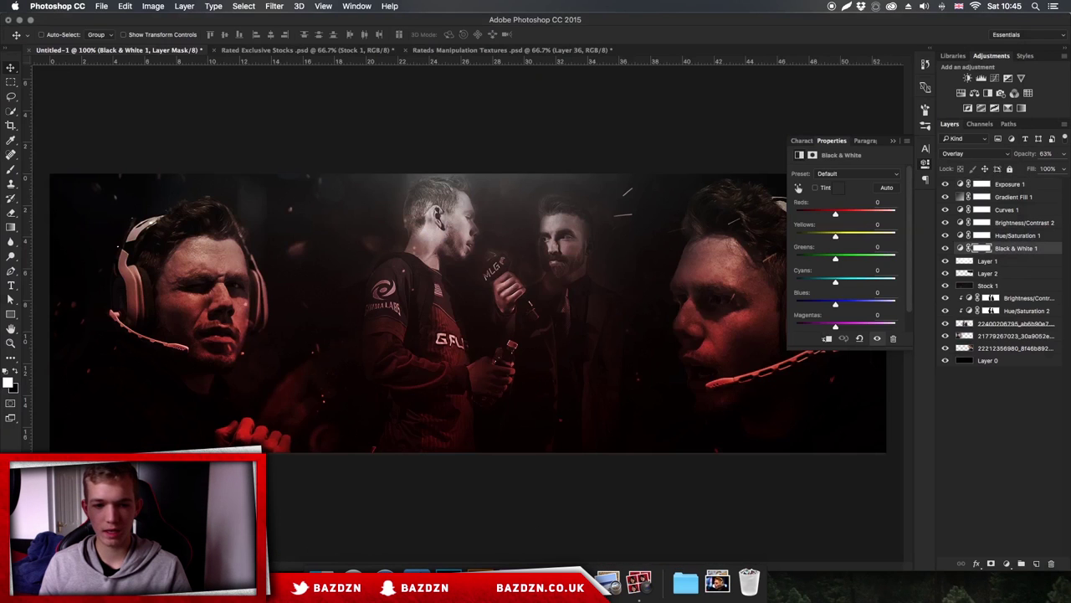
left_click(321, 577)
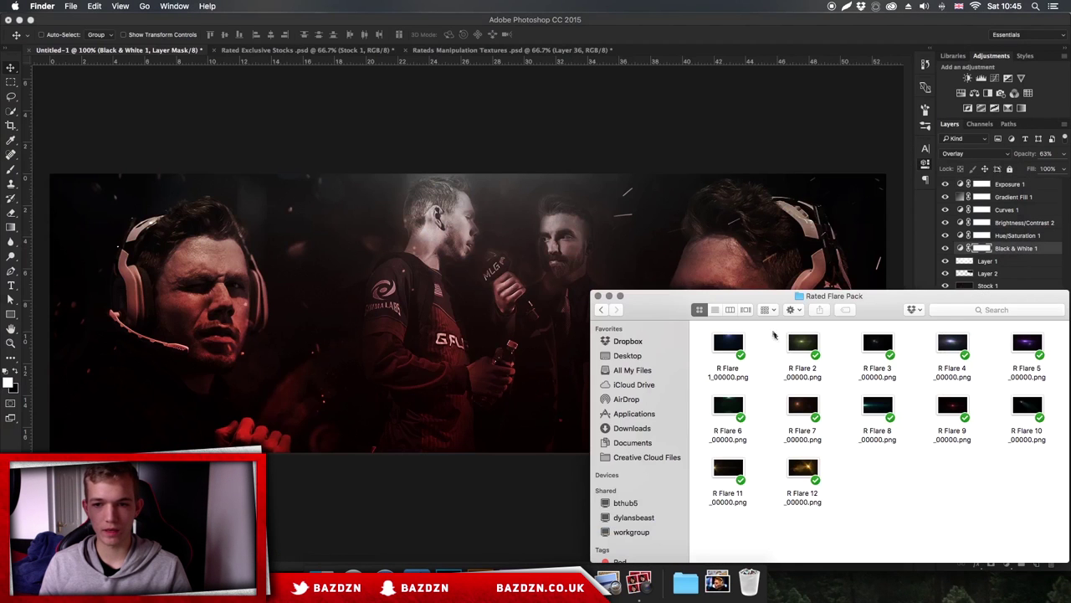
Place 28.jpg from the Textures/Stocks folder of Rated LXX Pack Part 2 into the banner and scale it to cover the full width.
left_click(601, 310)
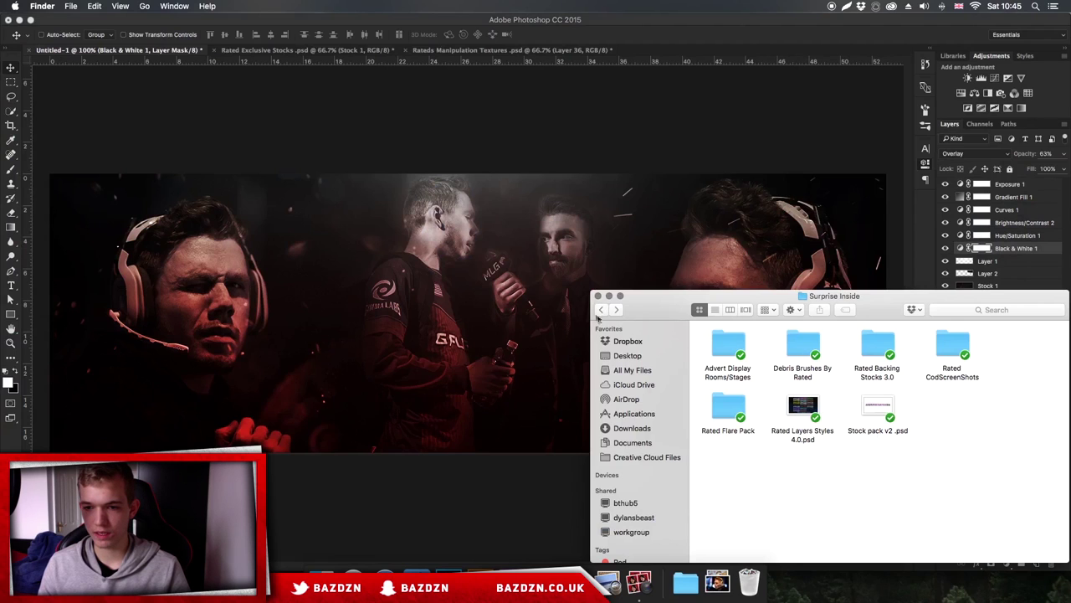
left_click(601, 310)
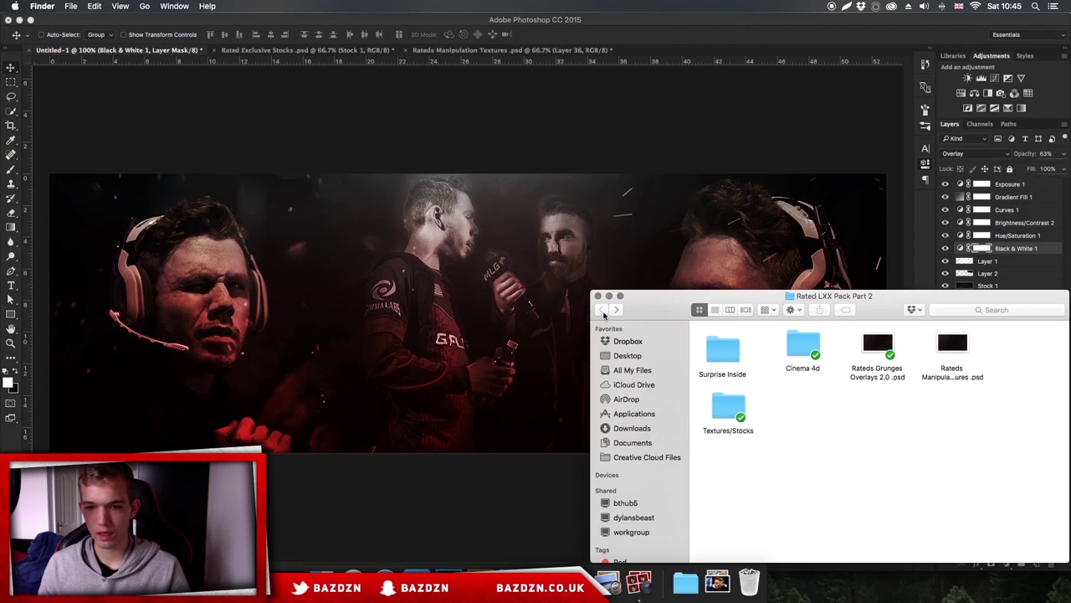
double_click(732, 415)
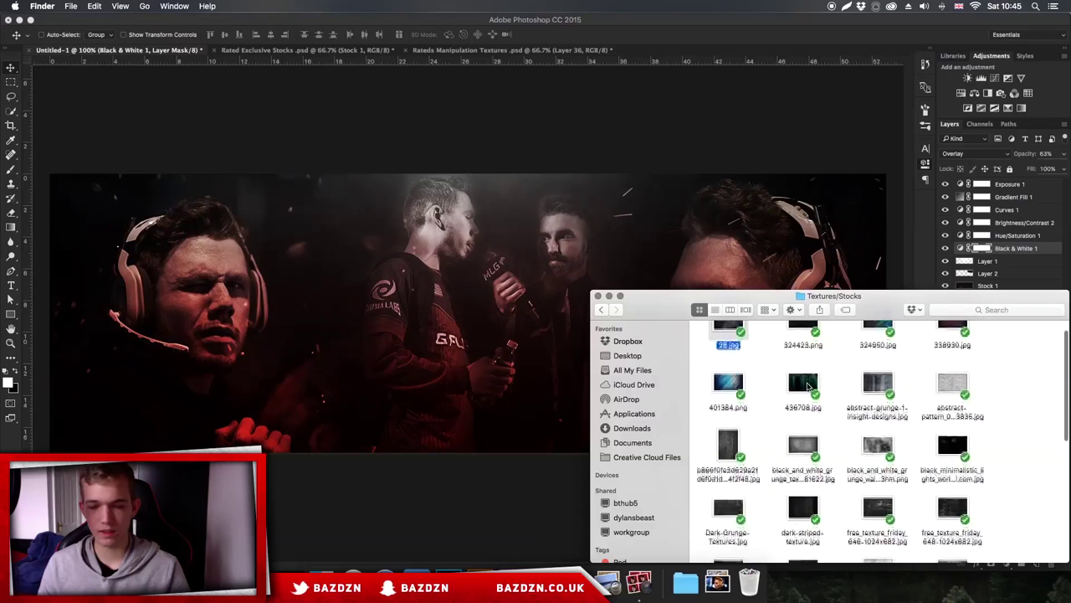
scroll(828, 365, "up", 1)
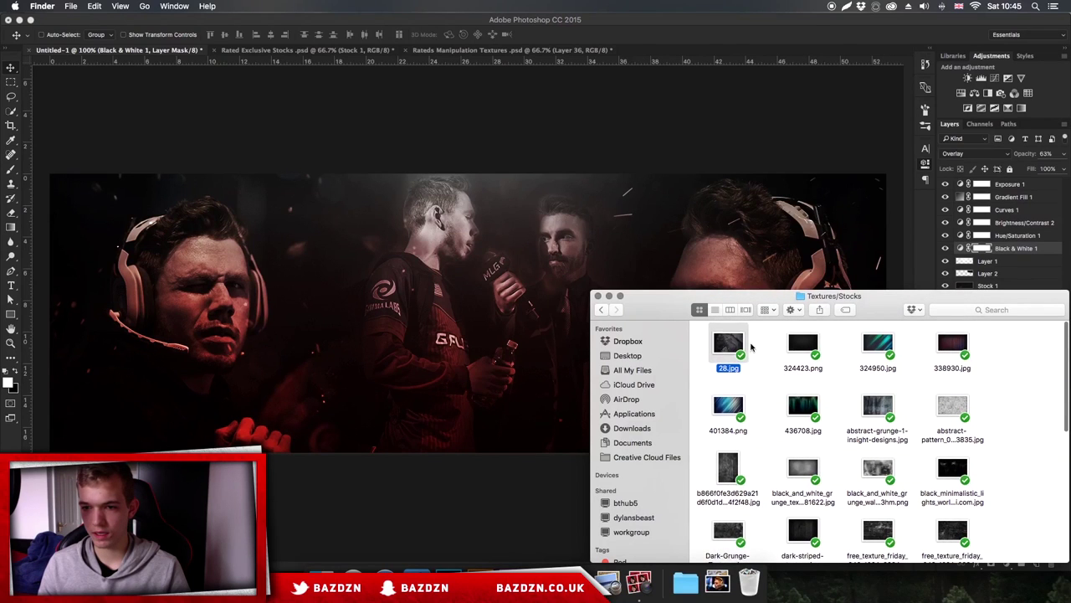
left_click(392, 264)
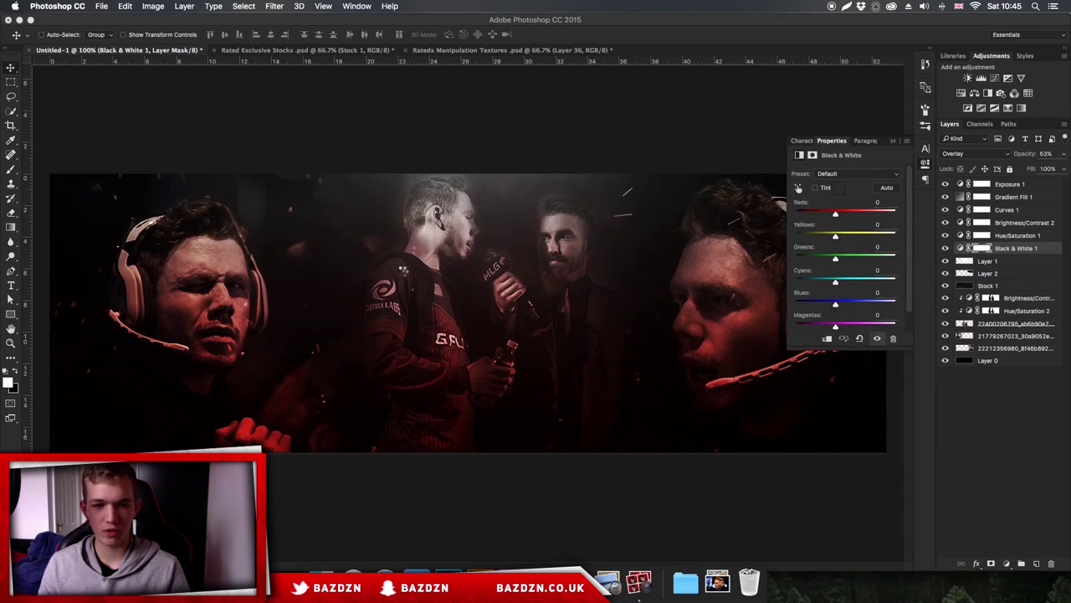
left_click_drag(676, 173, 915, 65)
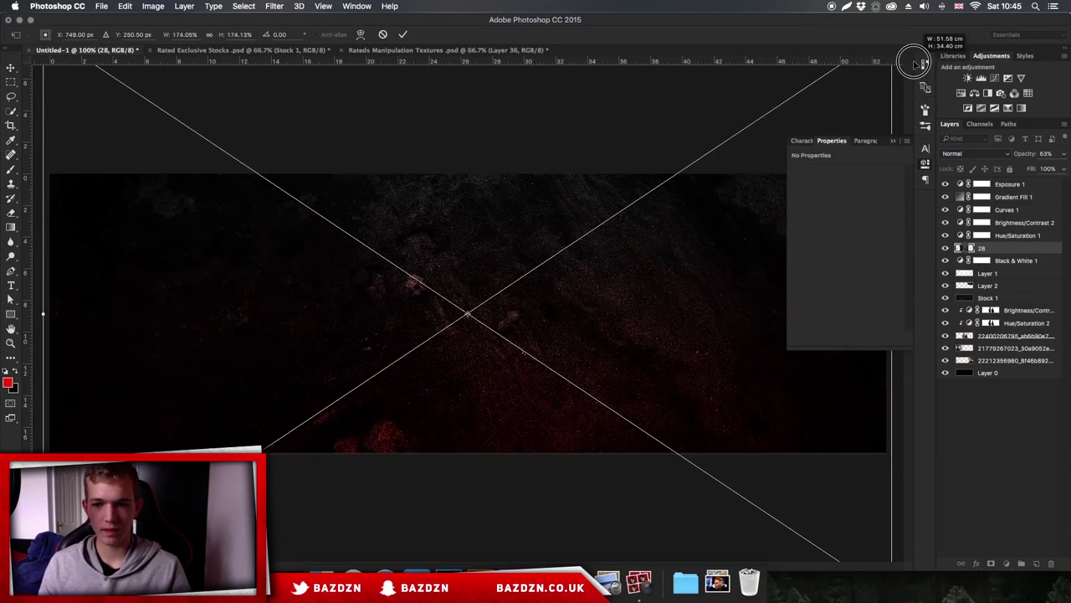
key("Return")
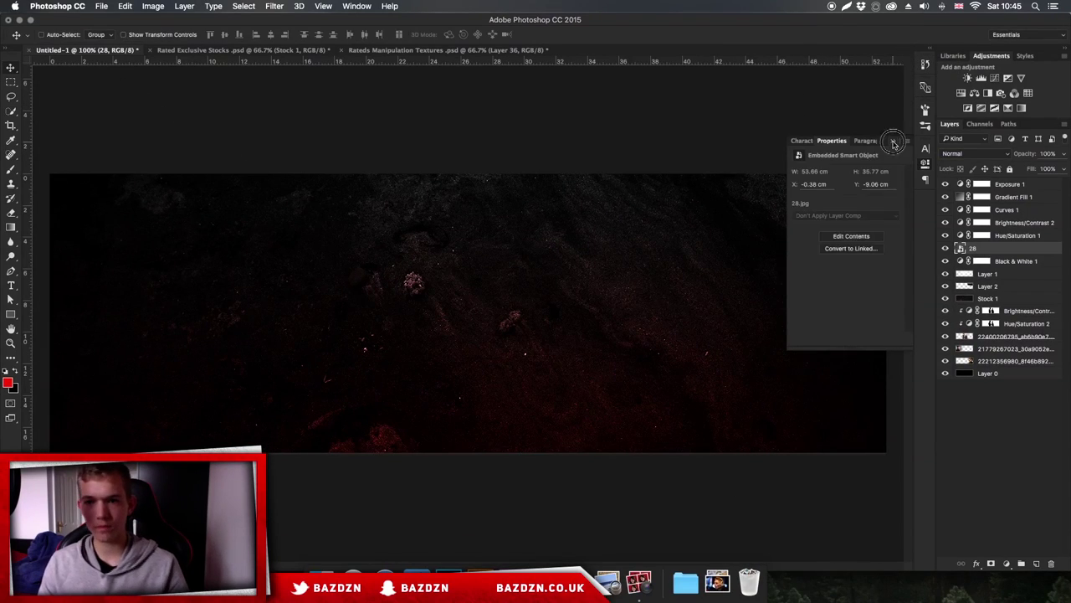
left_click(893, 142)
Move layer 28 directly beneath Stock 1 and set its blend mode to Overlay.
left_click_drag(1002, 249, 1000, 298)
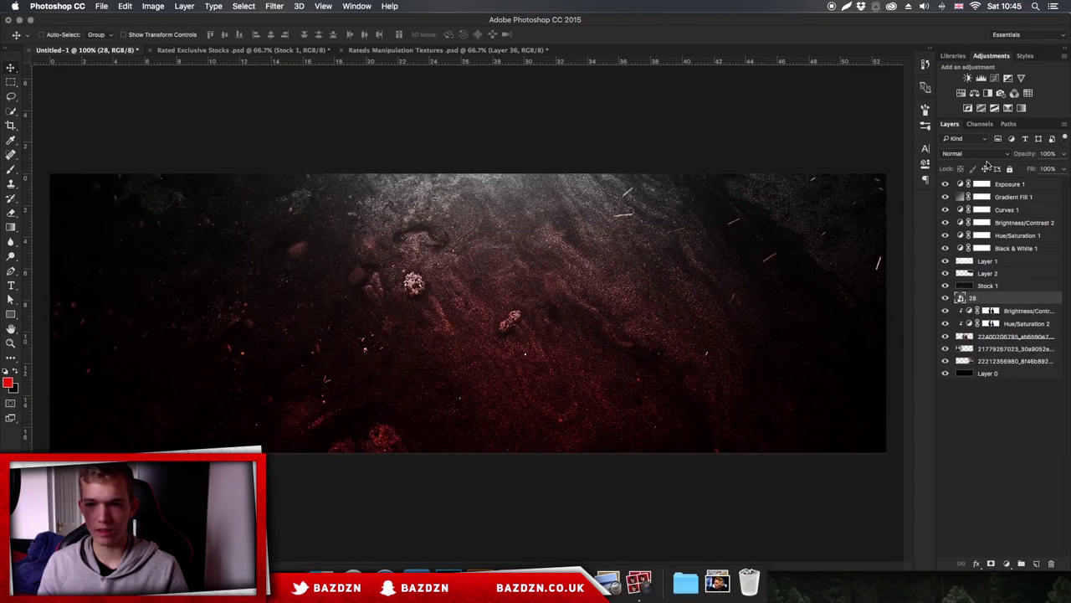
left_click(1004, 156)
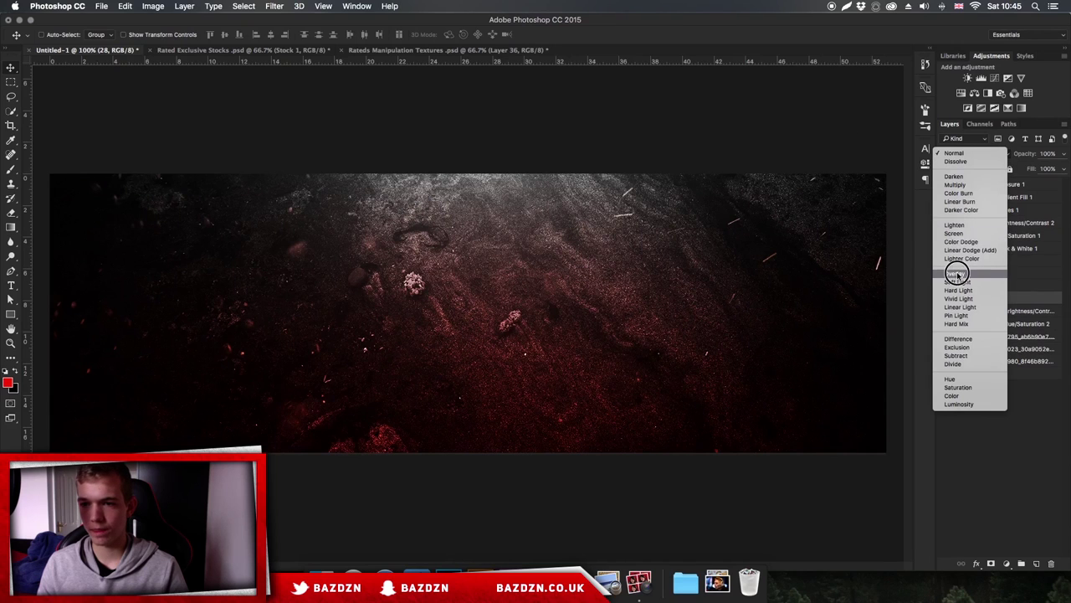
left_click(956, 274)
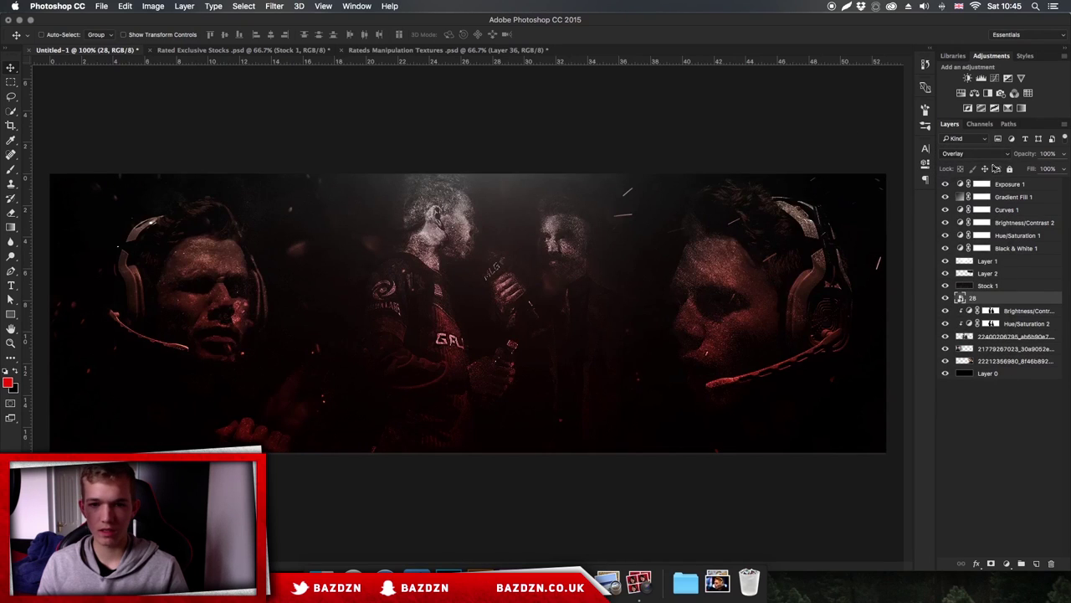
key("e")
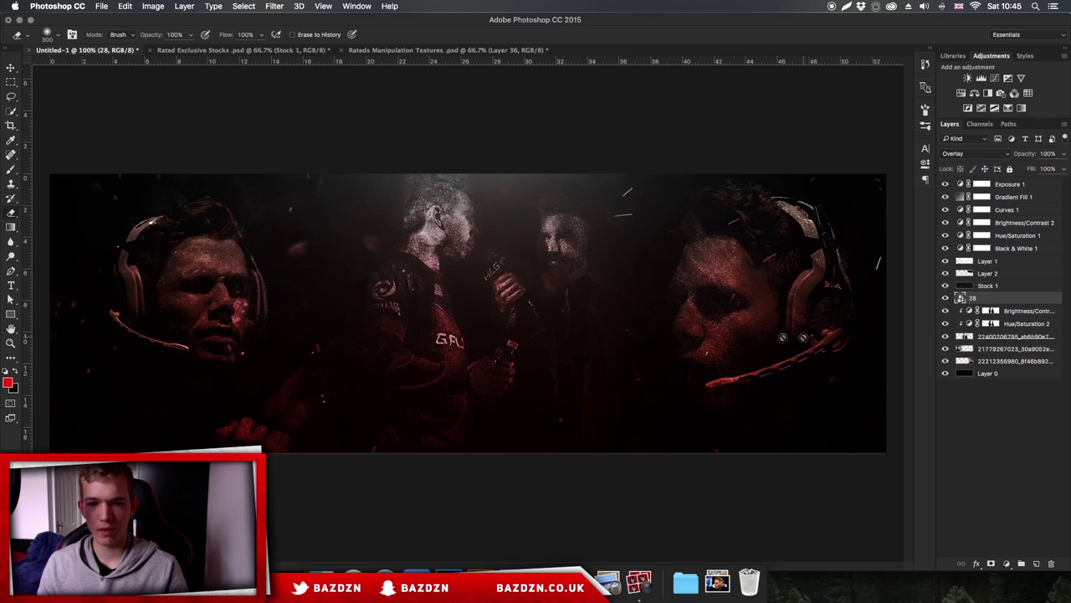
key("w")
left_click_drag(712, 249, 725, 259)
key("super+d")
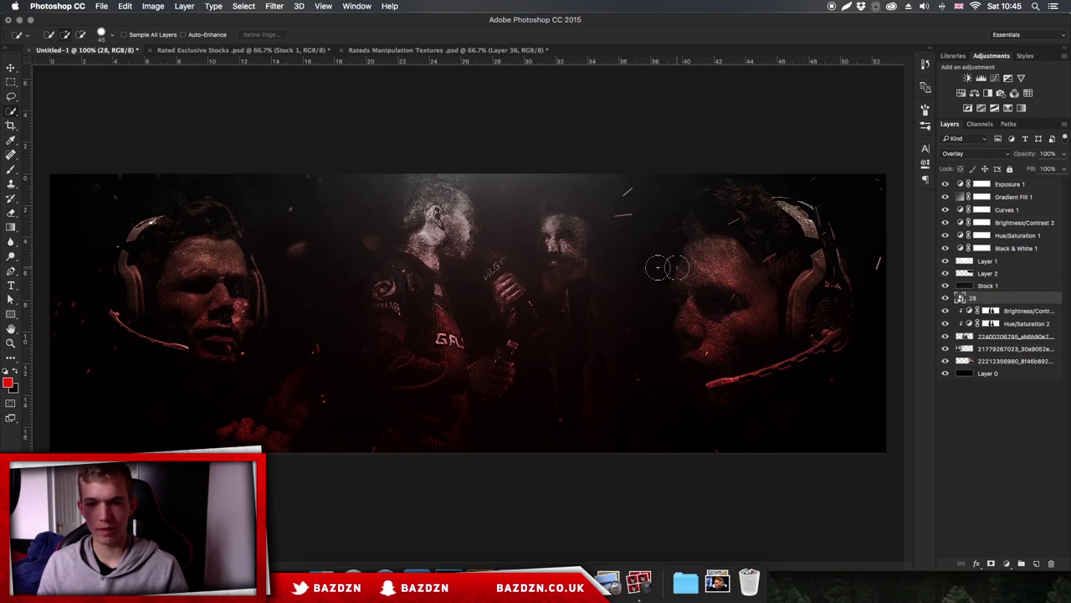
Rasterize layer 28 and erase its grainy texture from the players' faces with the 300 px soft eraser.
left_click(11, 212)
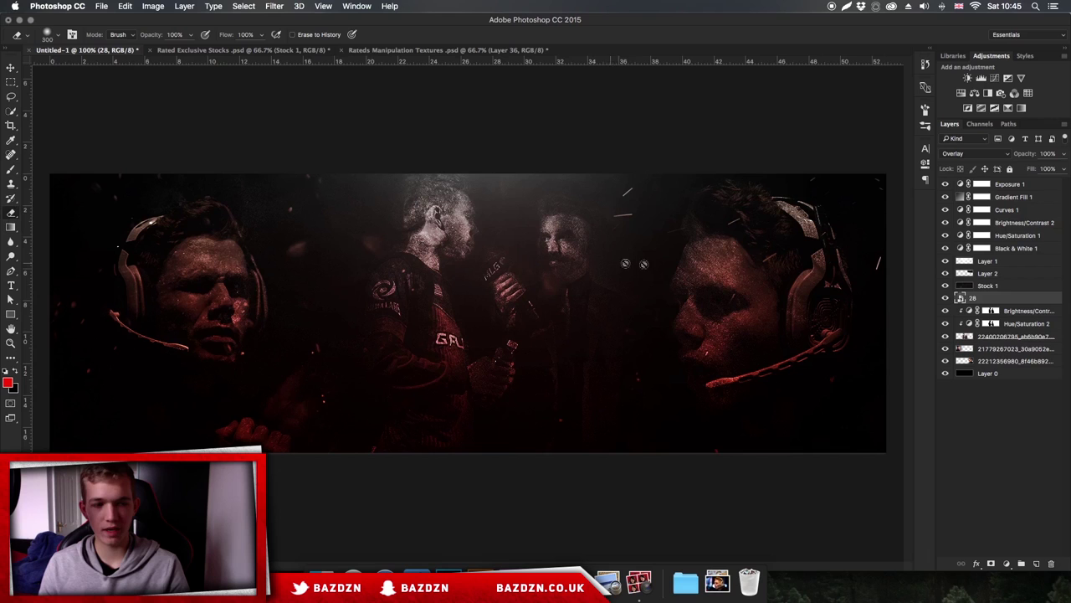
left_click(771, 293)
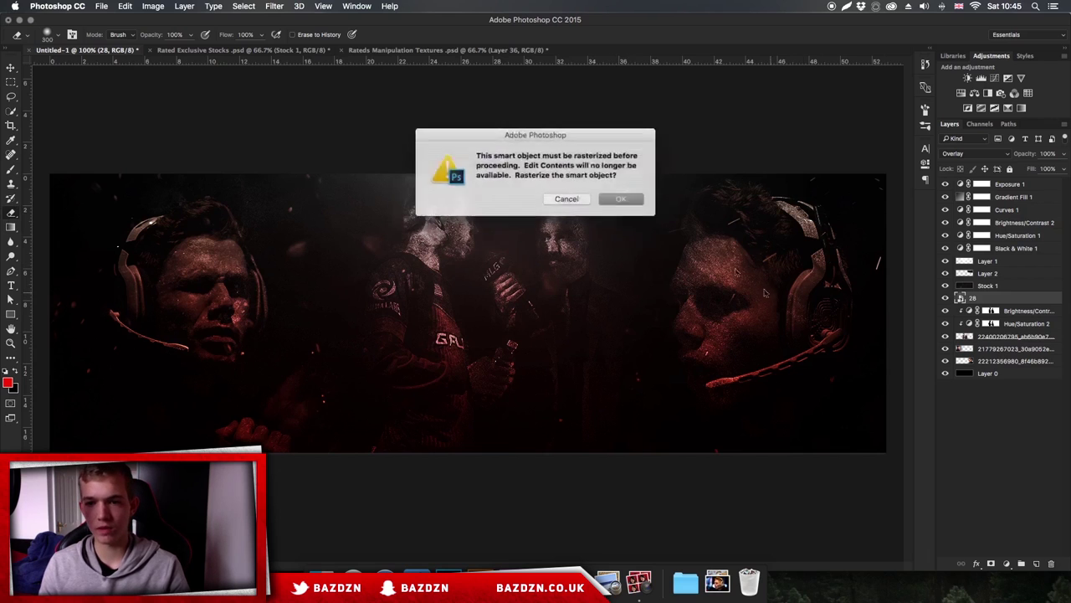
left_click(616, 199)
mouse_move(728, 375)
left_mouse_down()
mouse_move(760, 298)
mouse_move(761, 367)
mouse_move(734, 363)
mouse_move(718, 287)
left_mouse_up()
mouse_move(449, 259)
left_mouse_down()
mouse_move(557, 251)
mouse_move(530, 267)
mouse_move(481, 222)
left_mouse_up()
mouse_move(201, 251)
left_mouse_down()
mouse_move(163, 227)
mouse_move(156, 251)
left_mouse_up()
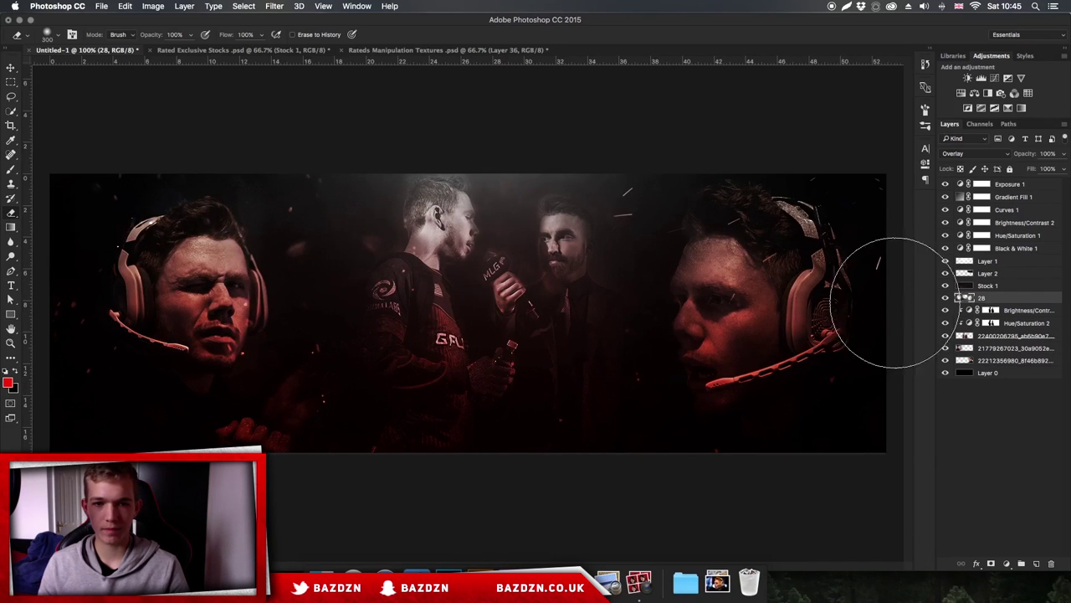
key("super+plus")
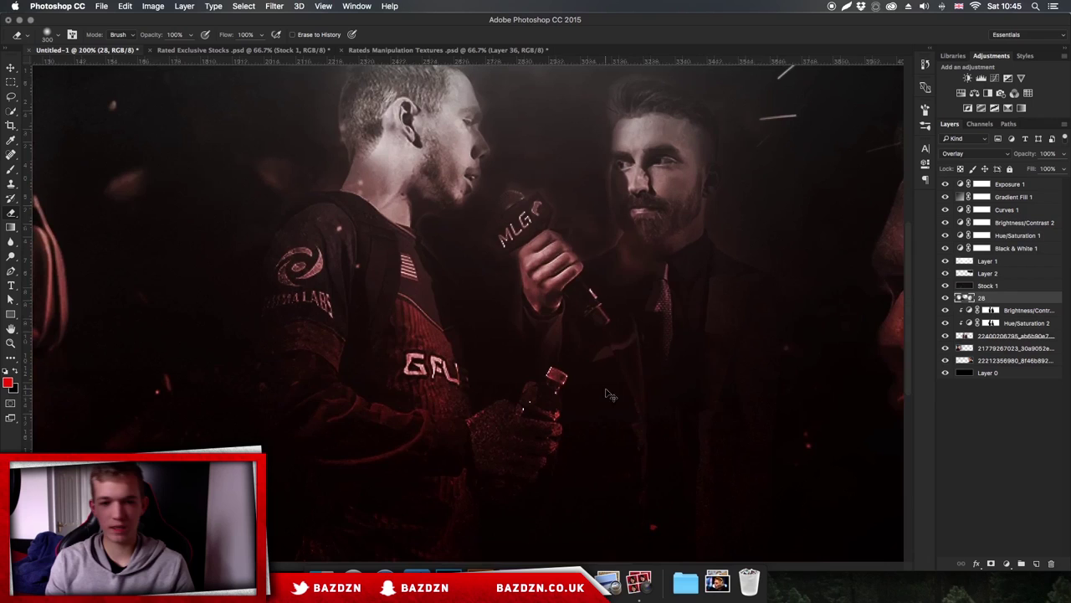
key("super+minus")
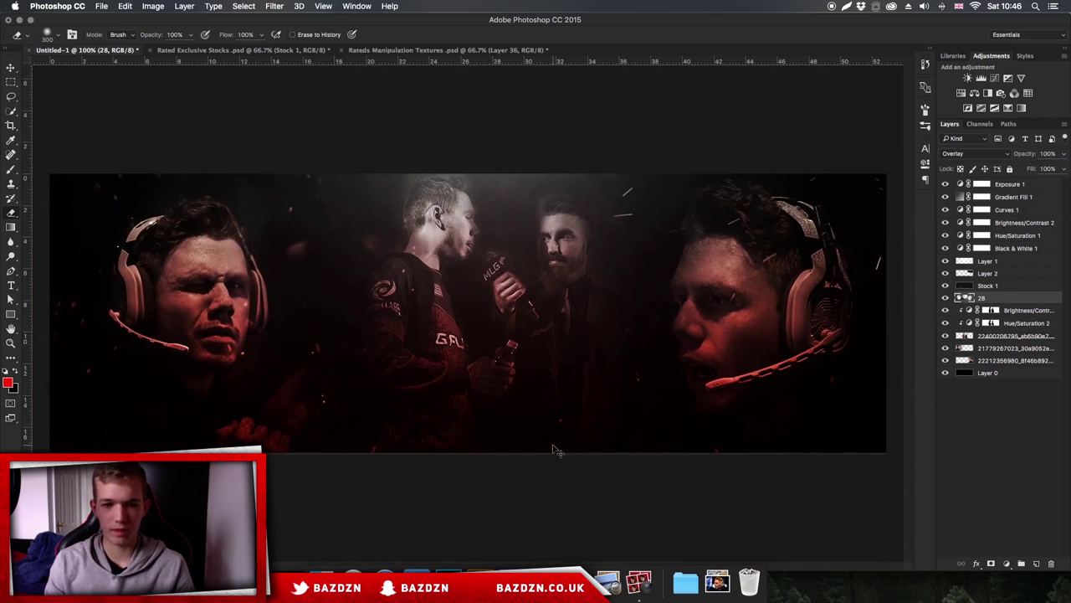
Apply a Gaussian Blur with a radius of 1.4 pixels to layer 28.
left_click(274, 6)
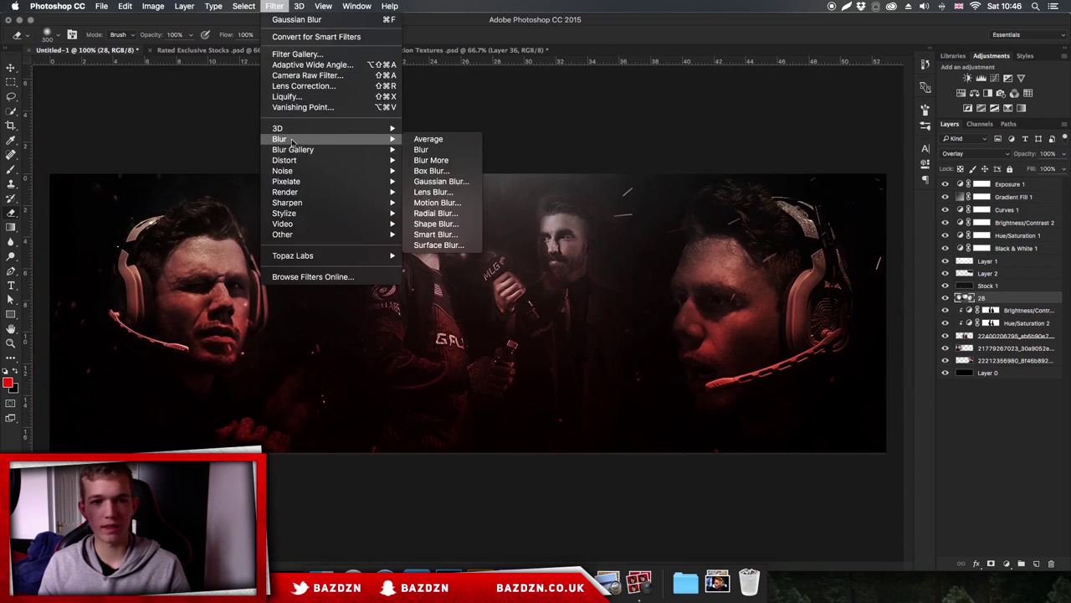
mouse_move(318, 139)
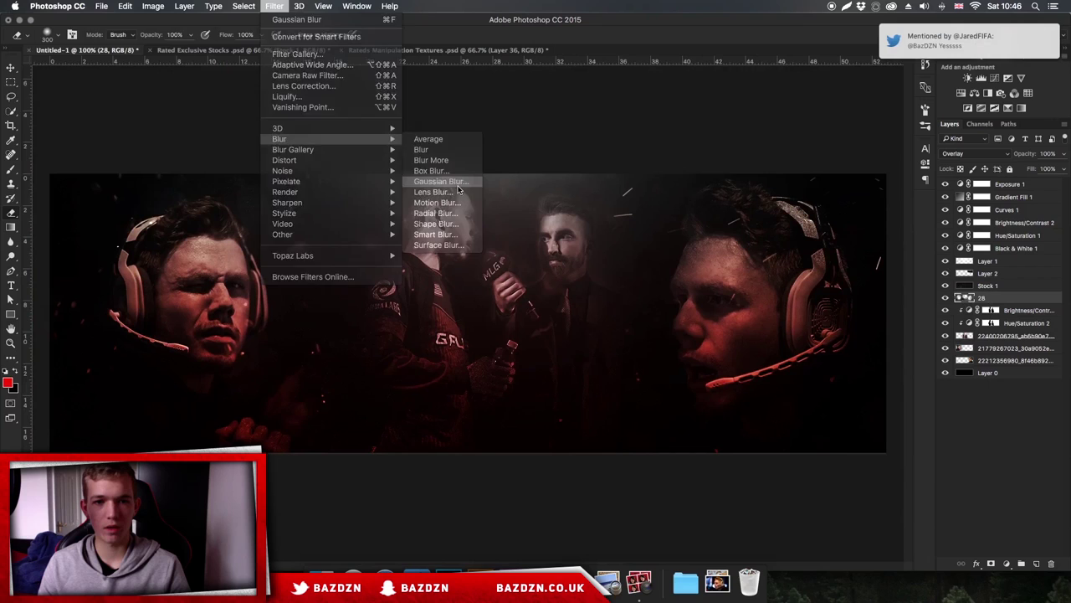
left_click(457, 183)
left_click(53, 204)
mouse_move(53, 204)
left_mouse_down()
mouse_move(24, 207)
mouse_move(34, 206)
left_mouse_up()
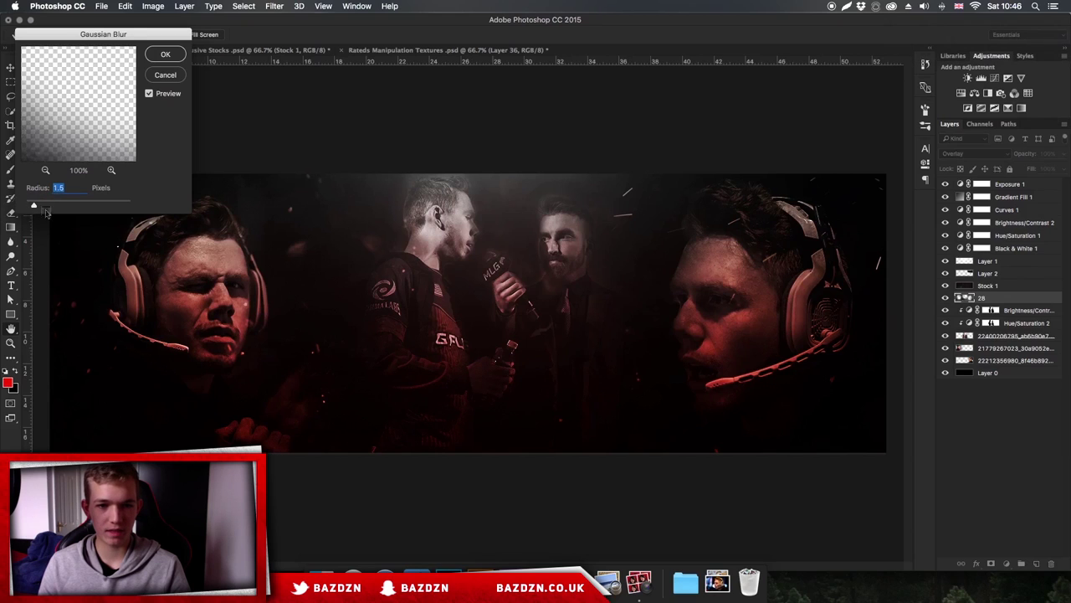
left_click_drag(28, 206, 33, 206)
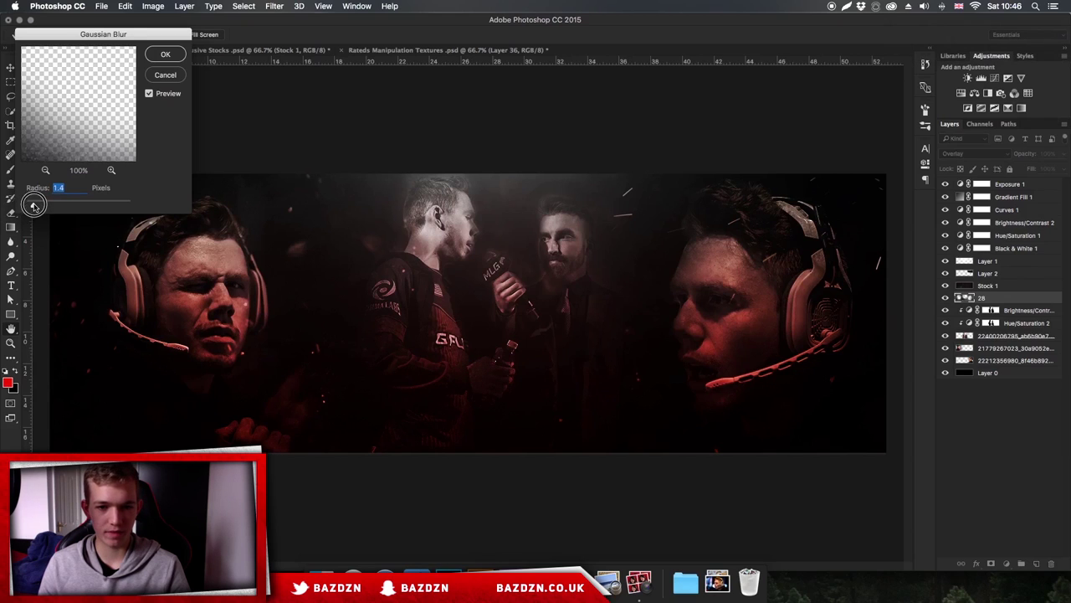
left_click(164, 54)
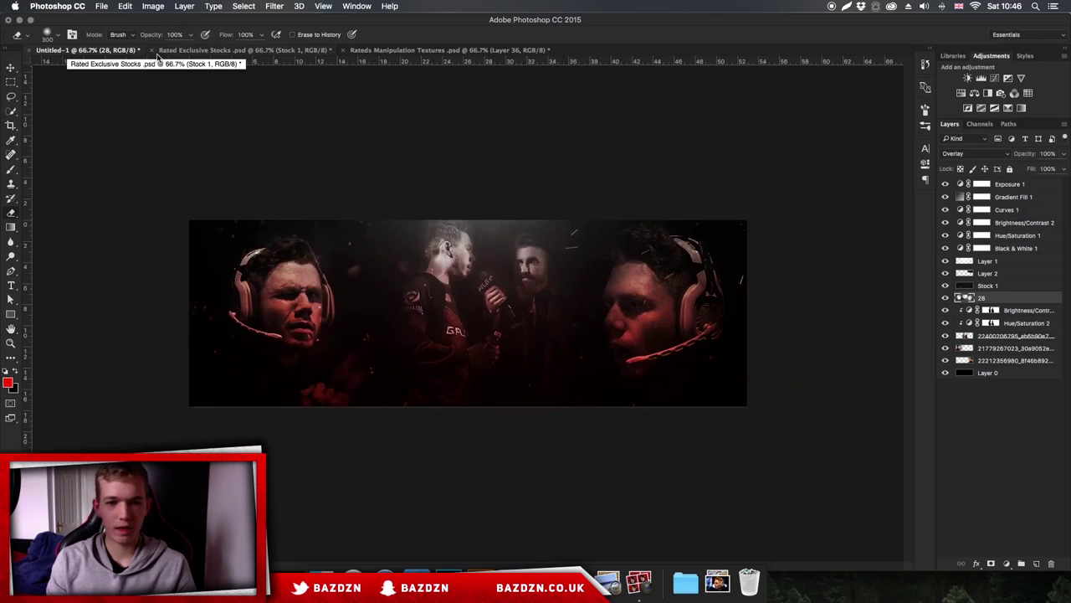
Place 401384.png from the Textures/Stocks folder above layer 28 and scale it to about 78% so it spans the banner's width.
left_click(11, 68)
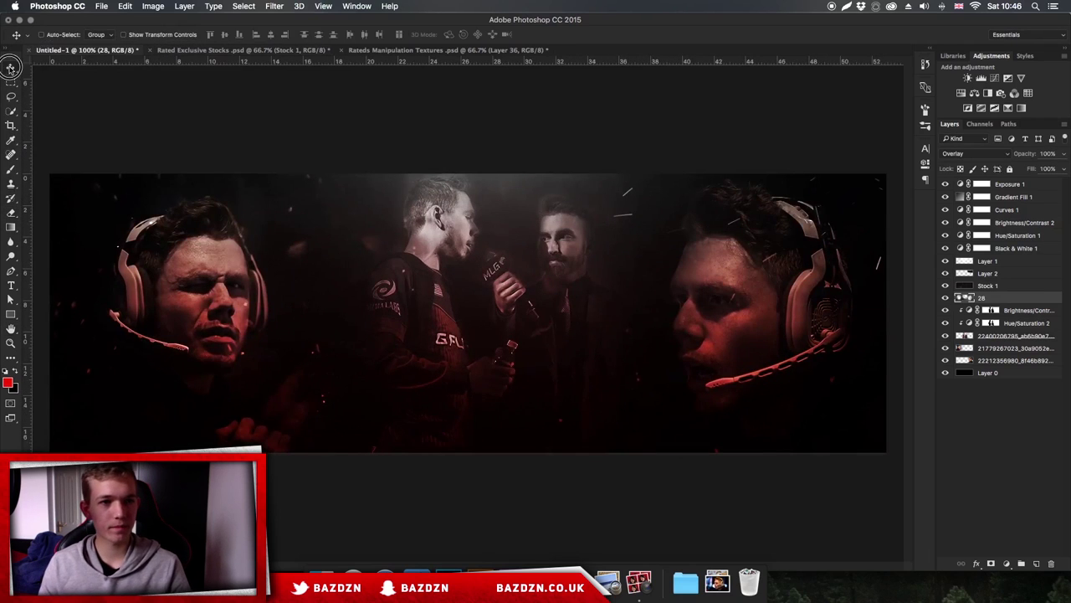
left_click(430, 52)
left_click(247, 50)
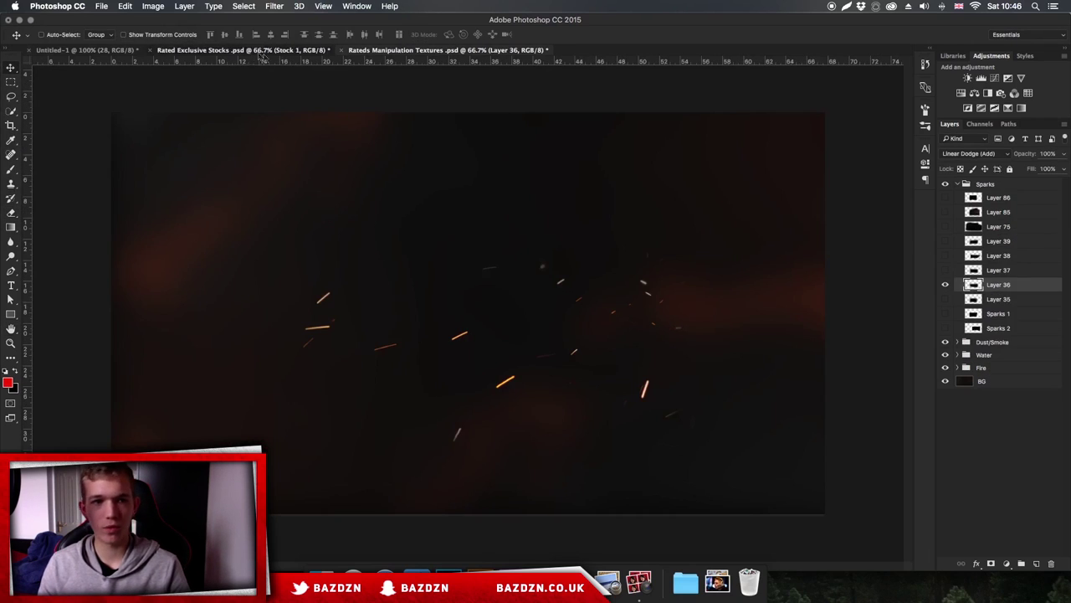
left_click(101, 51)
left_click(321, 578)
left_click_drag(879, 340, 862, 344)
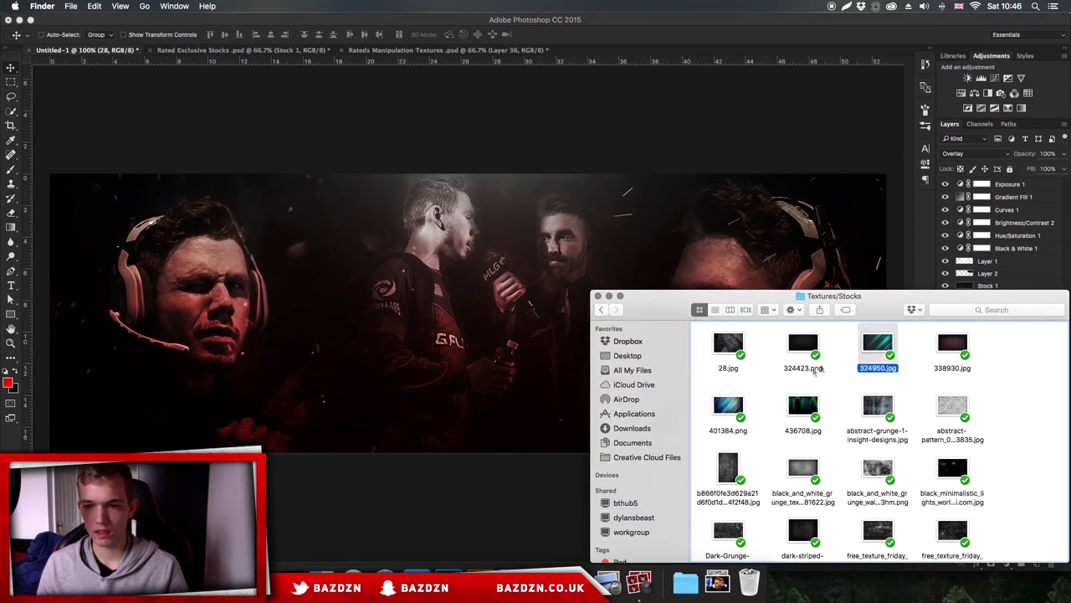
left_click(731, 416)
left_click_drag(735, 410, 405, 339)
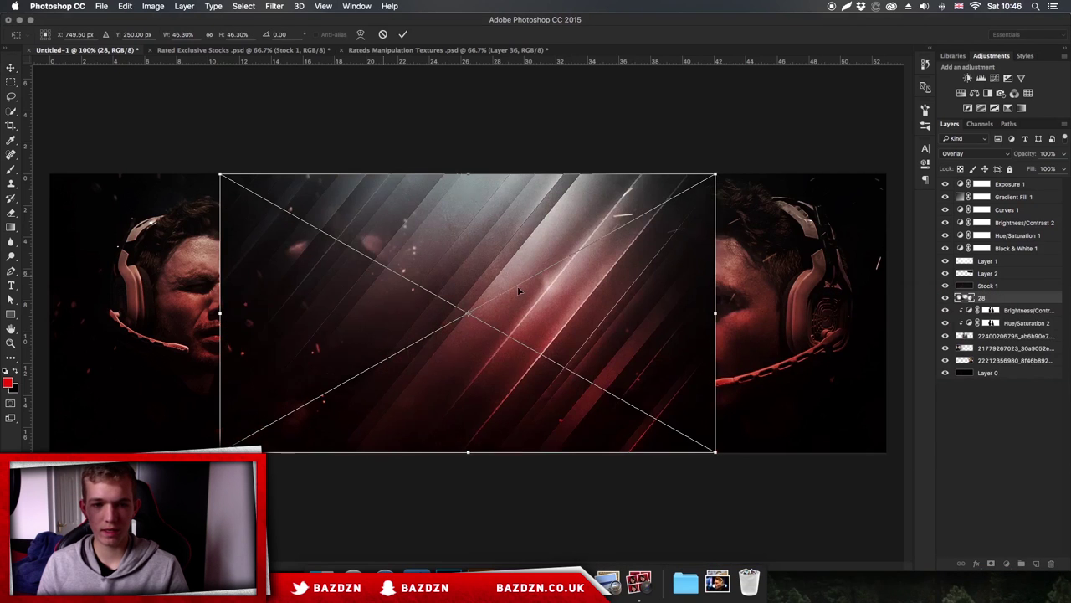
left_click_drag(720, 172, 889, 83)
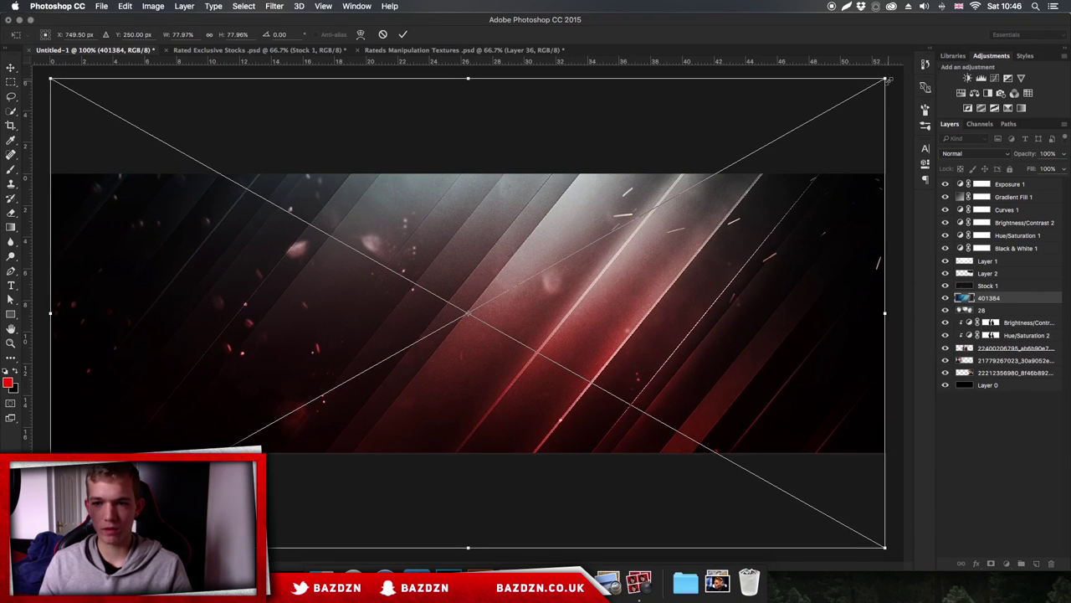
key("Return")
Set the 401384 layer's blend mode to Screen and its opacity to 43%.
left_click(962, 154)
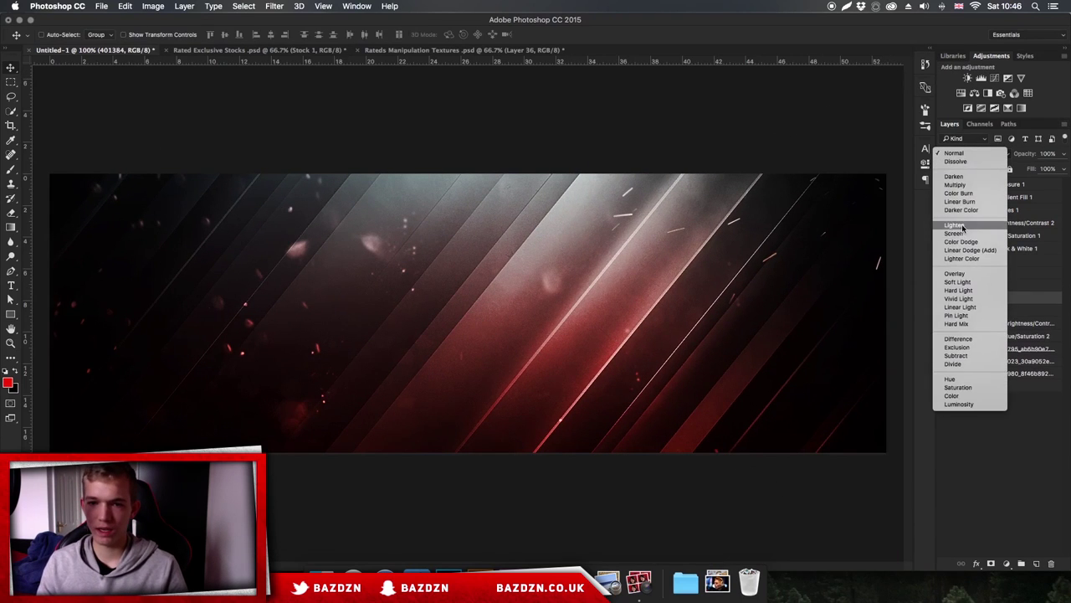
left_click(955, 233)
key("super+minus")
key("super+plus")
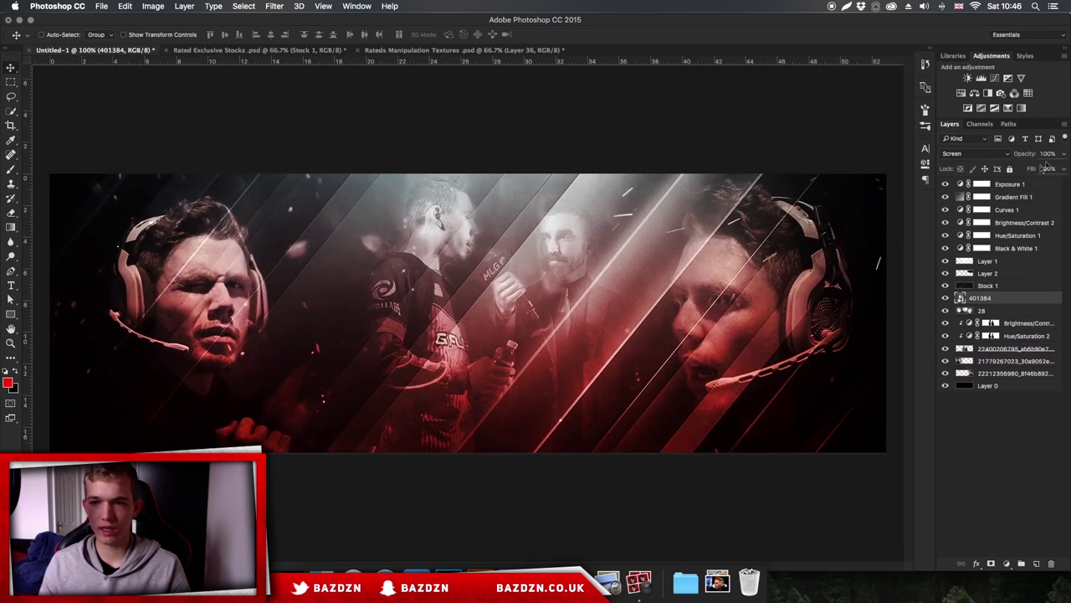
left_click(1064, 154)
left_click_drag(1024, 167, 1036, 168)
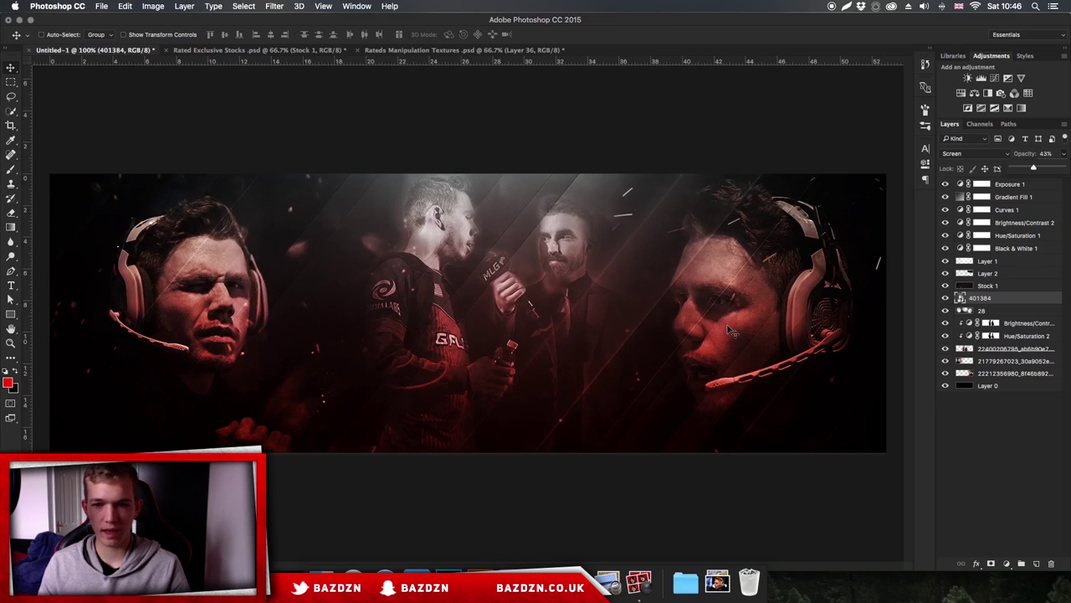
Rasterize the 401384 layer and erase its light streaks over the outer players' faces, undoing one eraser stroke.
key("e")
left_click(784, 277)
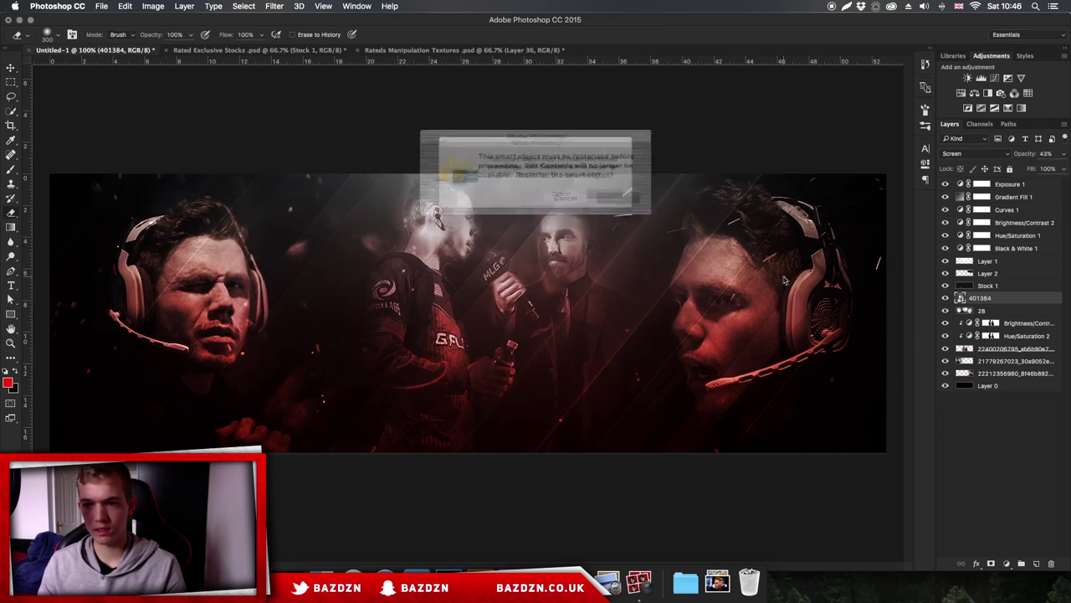
left_click(619, 198)
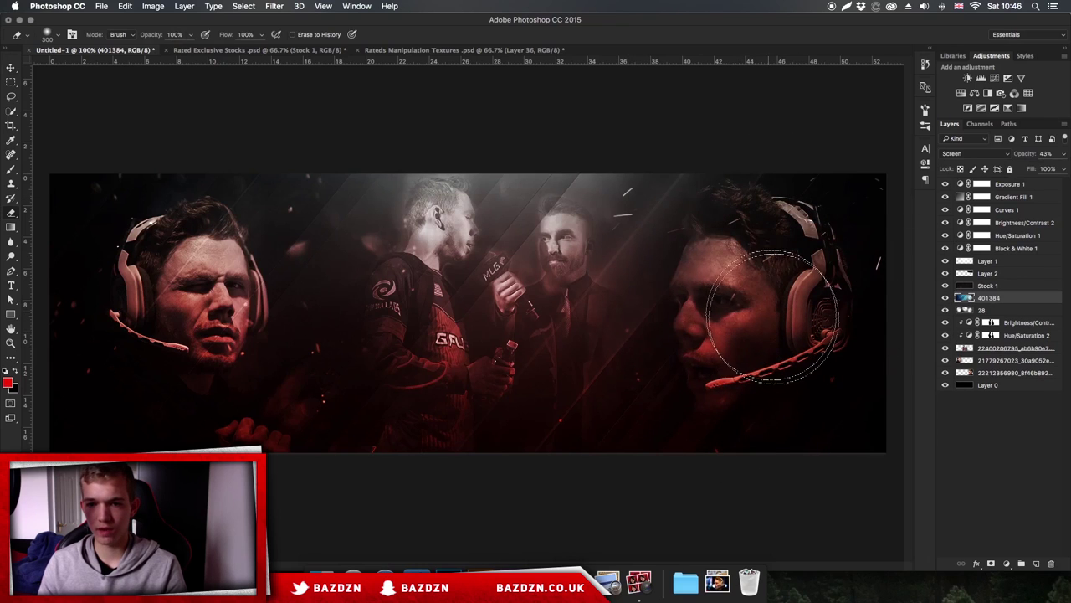
key("super+z")
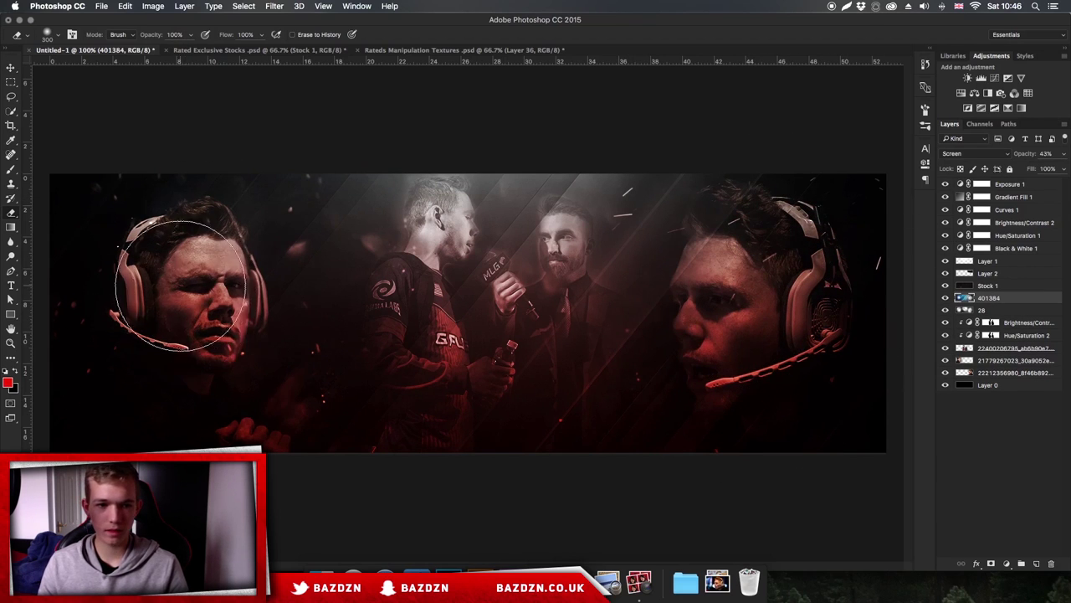
key("super+minus")
key("super+minus")
key("super+equal")
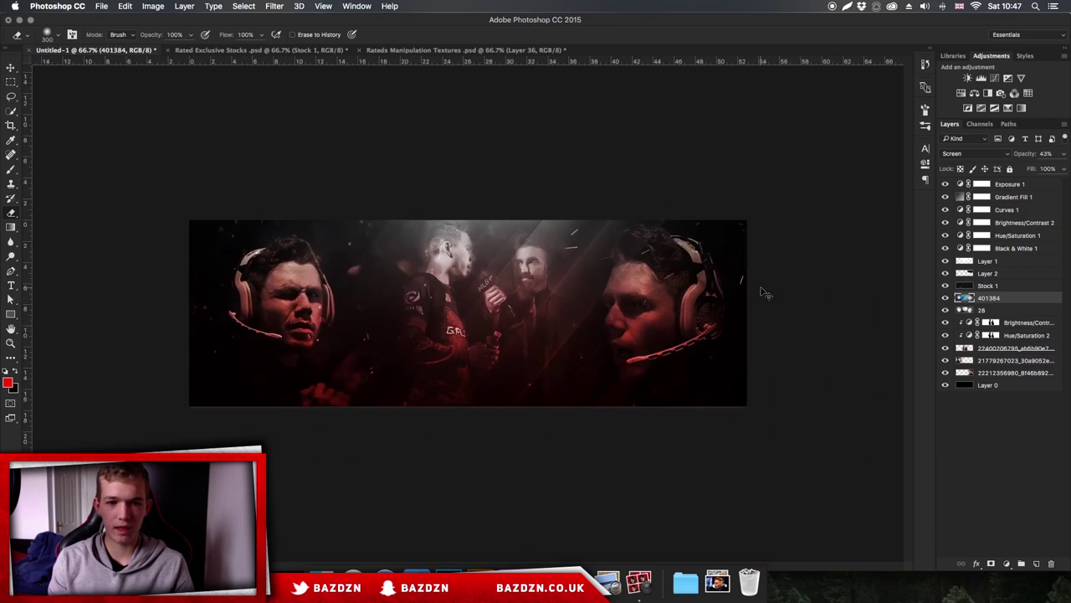
key("super+minus")
key("super+equal")
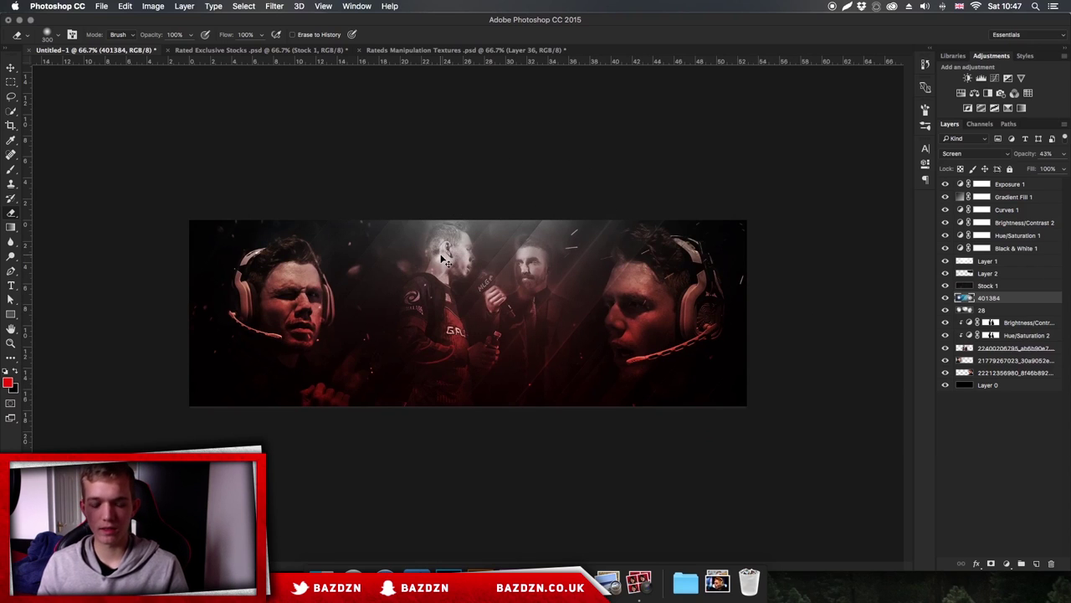
Compare the banner with Layer 1 hidden and shown.
key("super+equal")
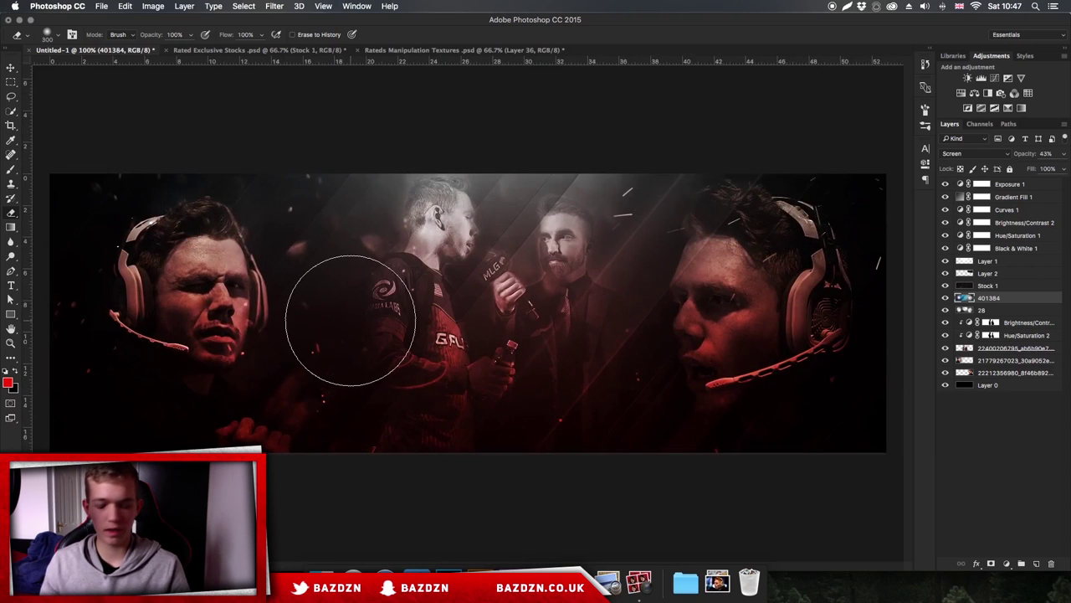
key("super+minus")
left_click(991, 265)
left_click(946, 261)
left_click(946, 261)
left_click(945, 261)
left_click(945, 261)
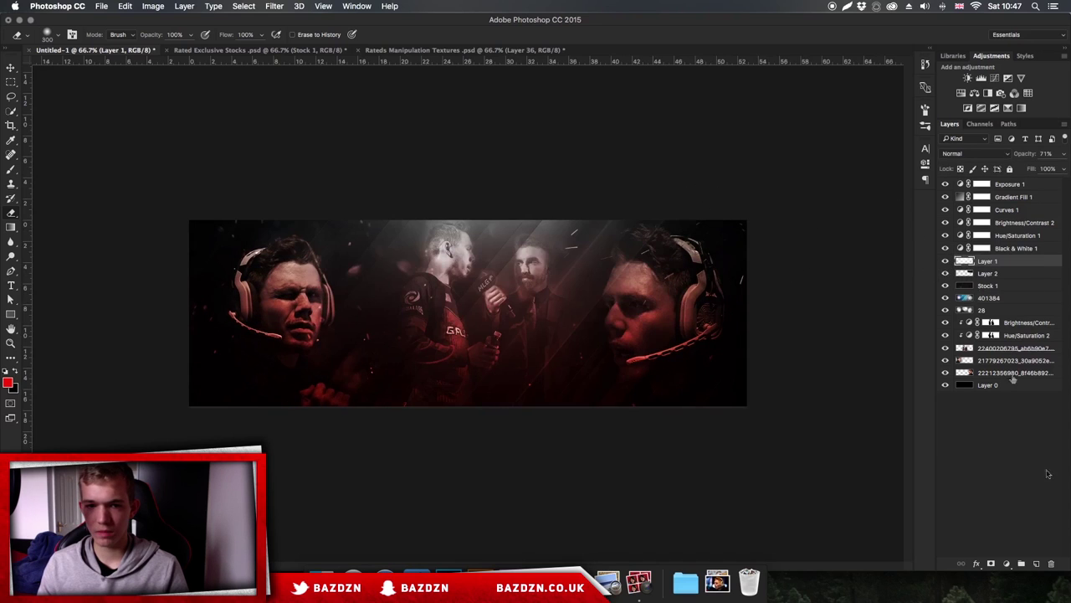
Add a new layer above Layer 1 and paint soft white glows at the banner's two lower corners with a 1500 px brush.
left_click(1036, 564)
left_click(988, 276)
left_click(986, 264)
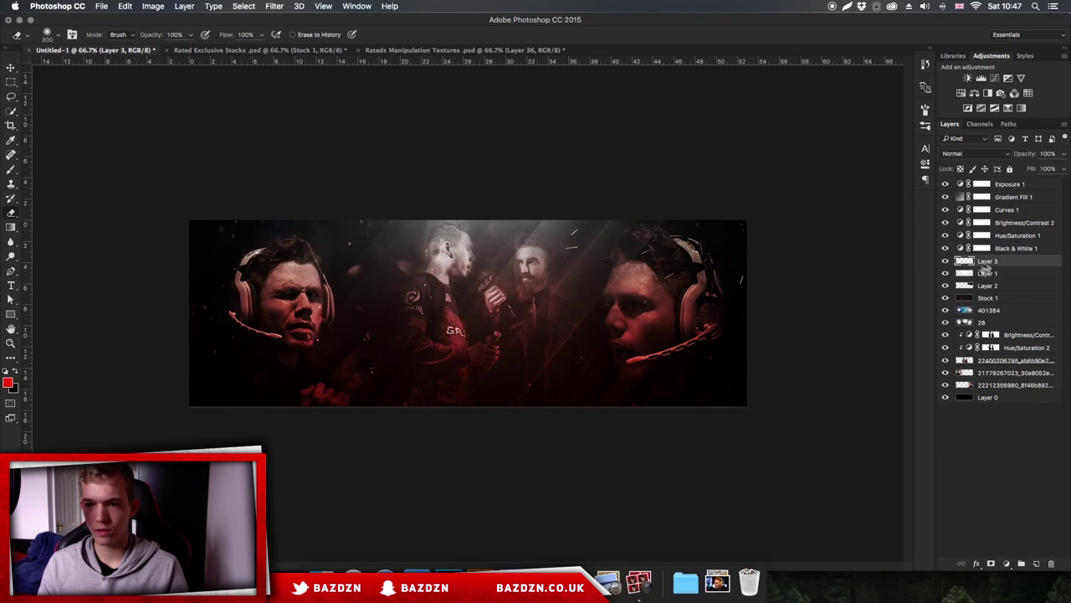
key("b")
key("bracketright")
key("bracketright")
key("bracketright")
key("bracketright")
key("bracketright")
key("bracketright")
key("bracketright")
key("bracketright")
key("bracketright")
key("bracketright")
left_click(11, 372)
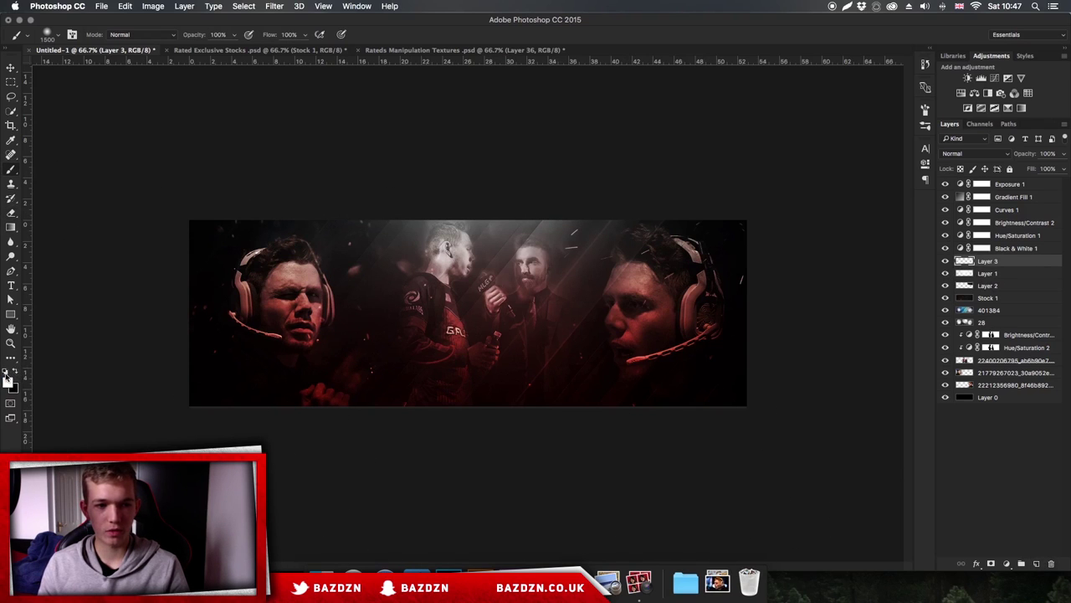
left_click(170, 468)
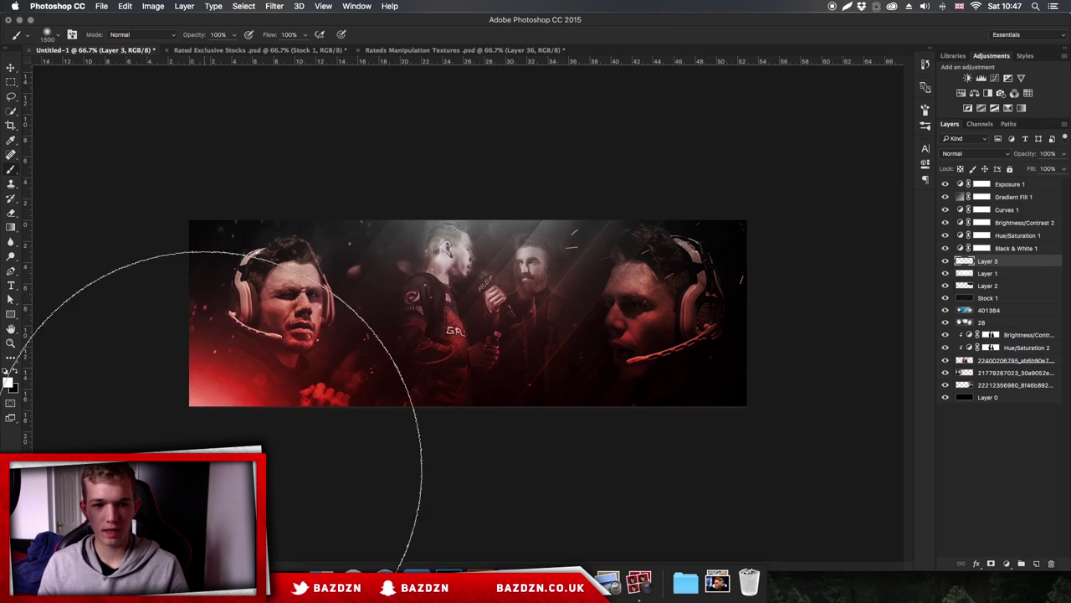
left_click(768, 469)
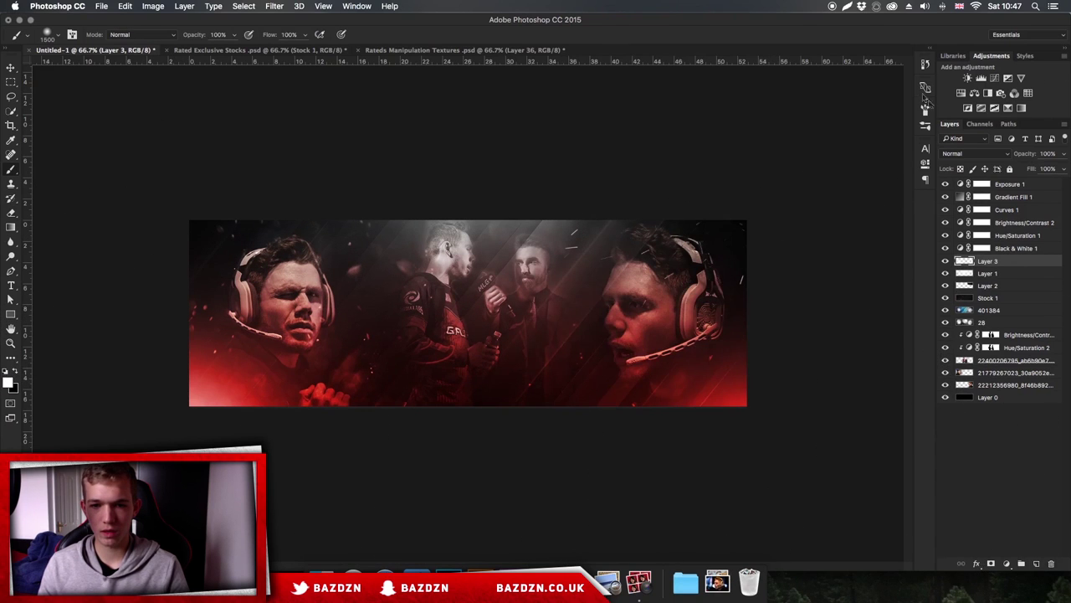
Set the blend mode of the corner glow layer, Layer 3, to Overlay.
left_click(970, 153)
left_click(955, 279)
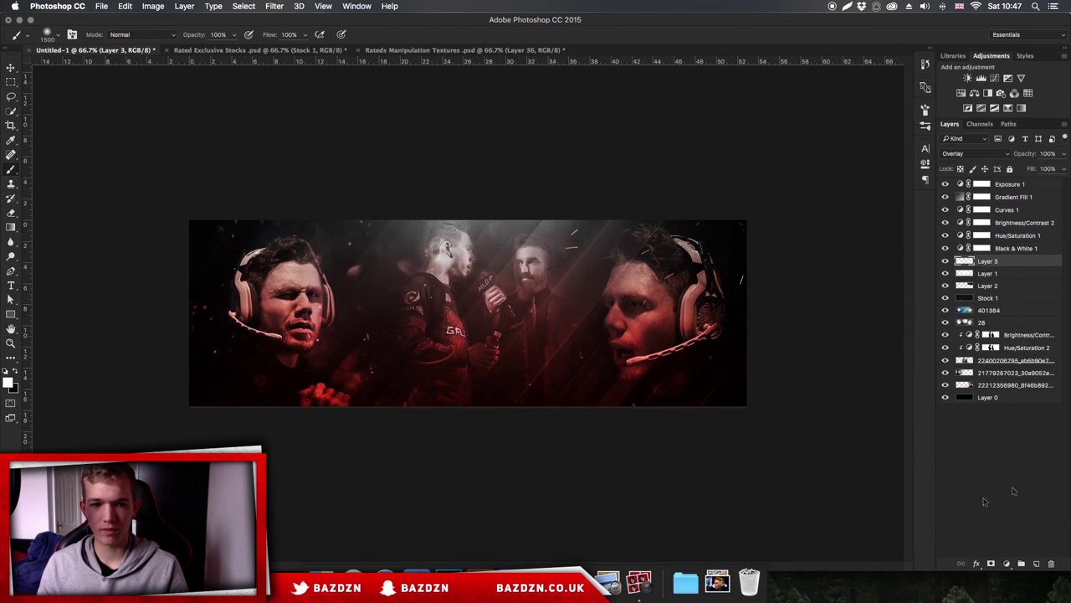
key("super+plus")
key("super+minus")
key("super+plus")
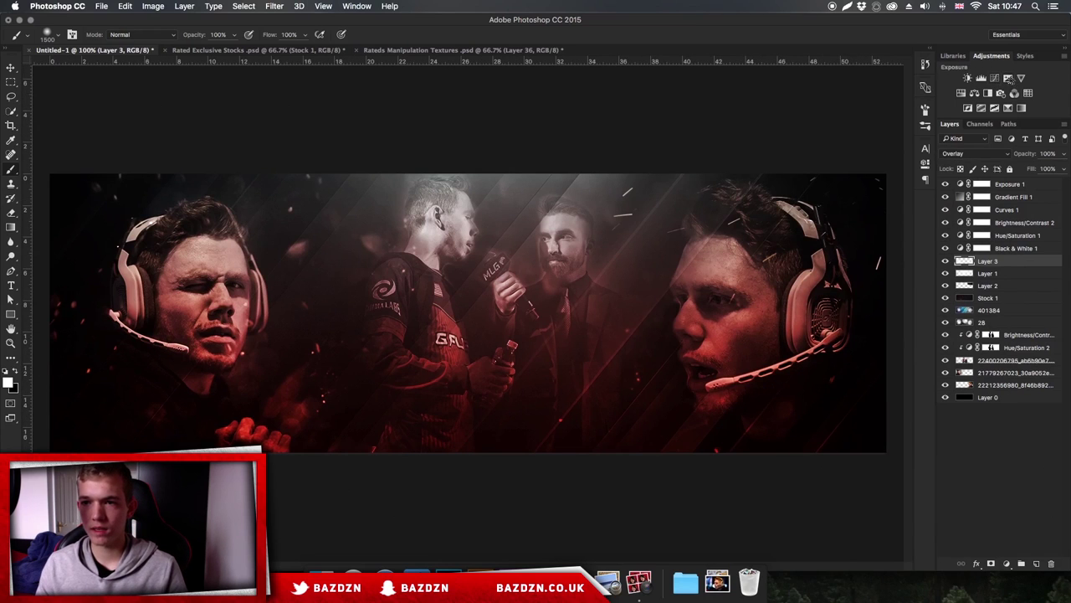
Add a Curves adjustment at the top of the layer stack and pull its curve down slightly to darken the banner.
left_click(994, 77)
left_click_drag(1027, 266, 1009, 178)
left_click_drag(841, 253, 844, 257)
left_click(892, 142)
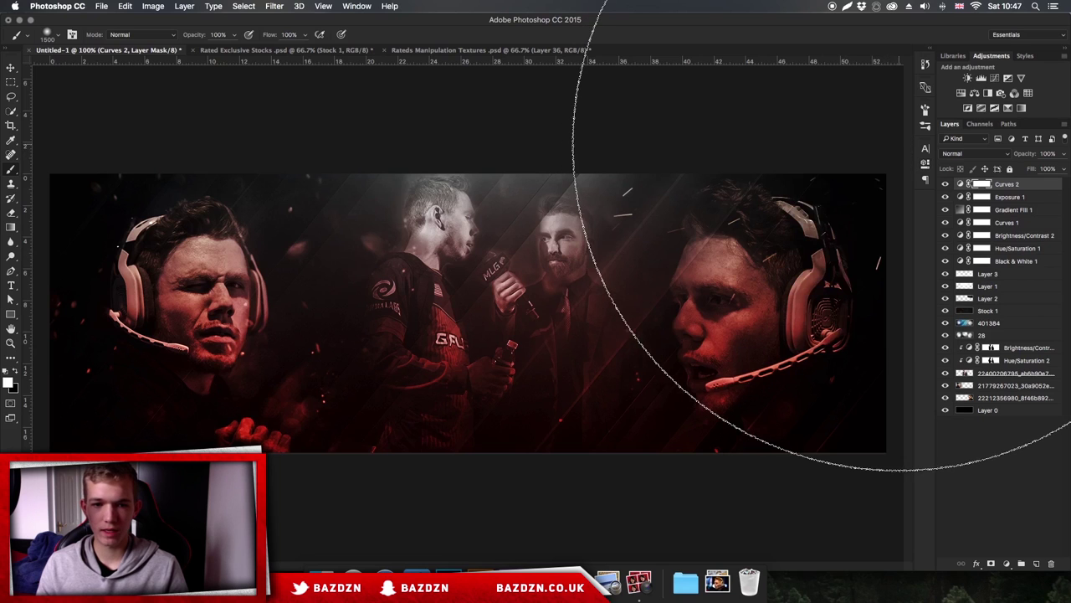
key("super+minus")
key("super+plus")
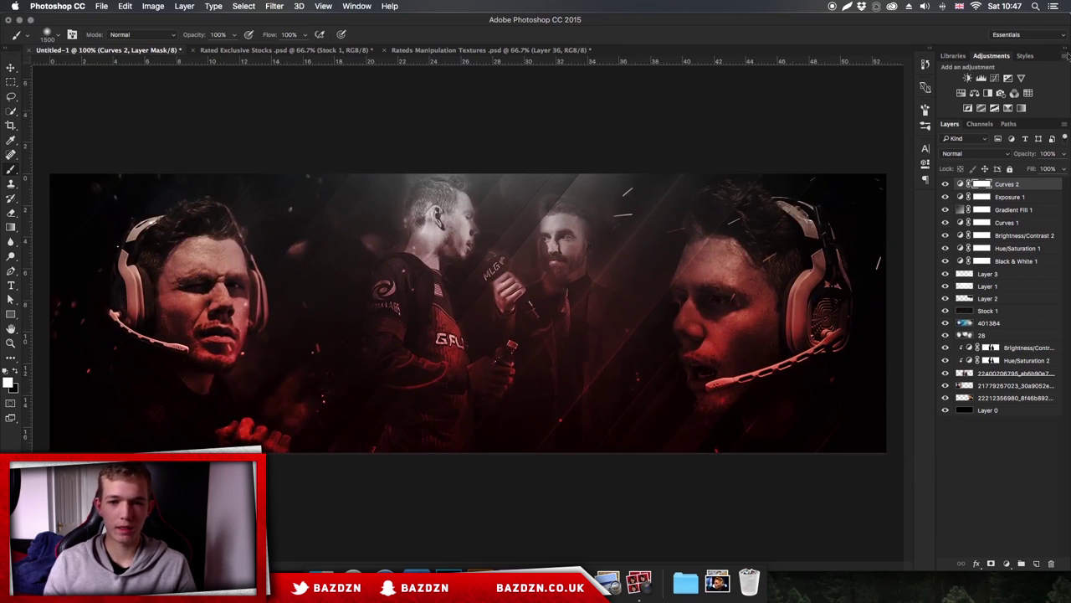
Add a Gradient Map adjustment above Curves 2 with the Soft Light blend mode and 20% opacity.
left_click(1021, 109)
left_click(963, 154)
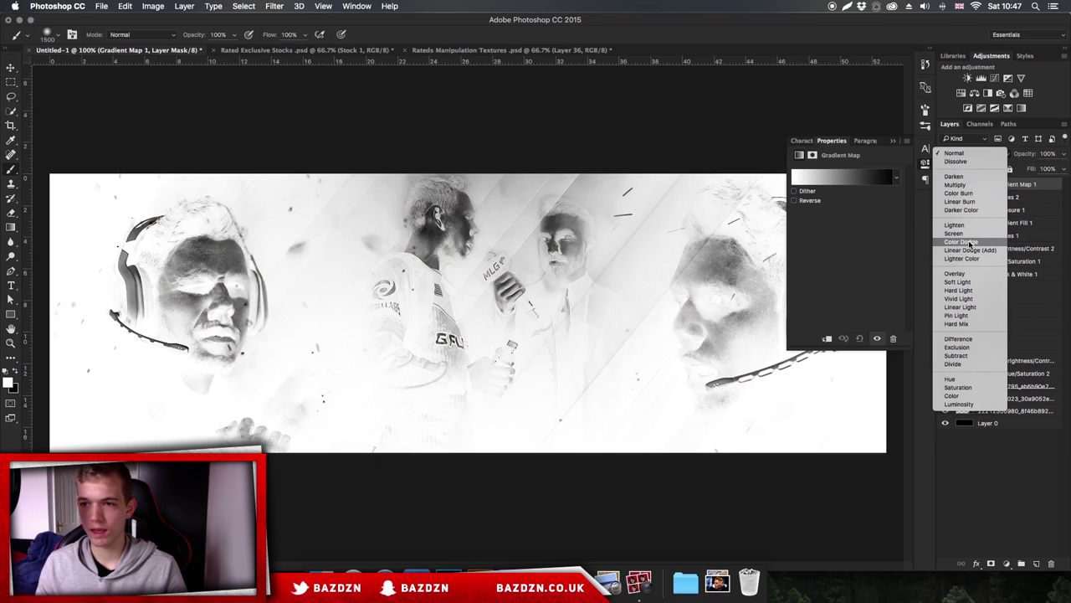
left_click(961, 282)
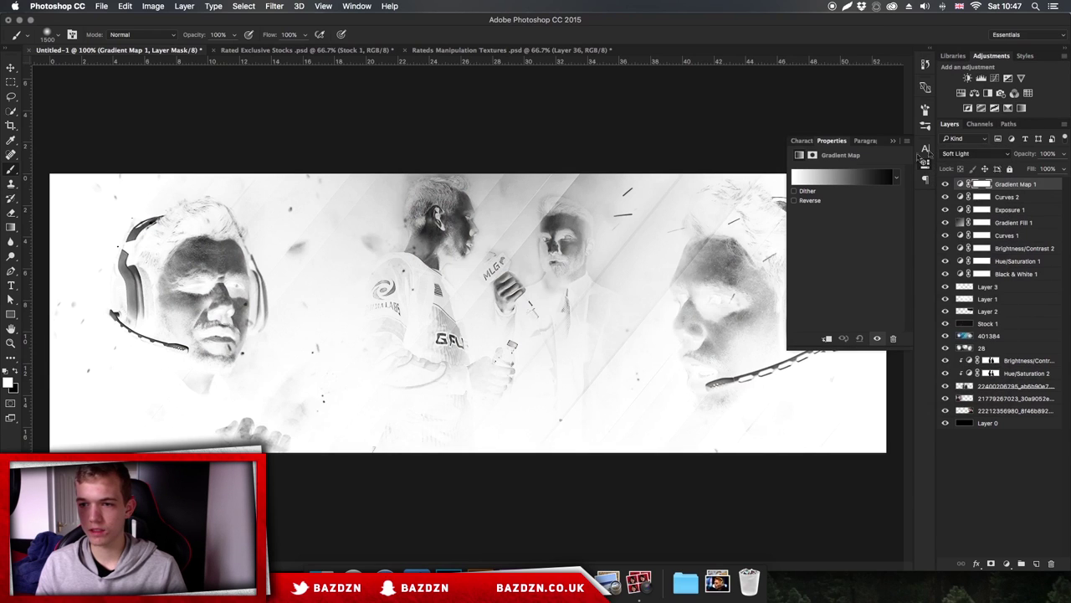
left_click(1064, 154)
left_click_drag(1046, 168, 1018, 171)
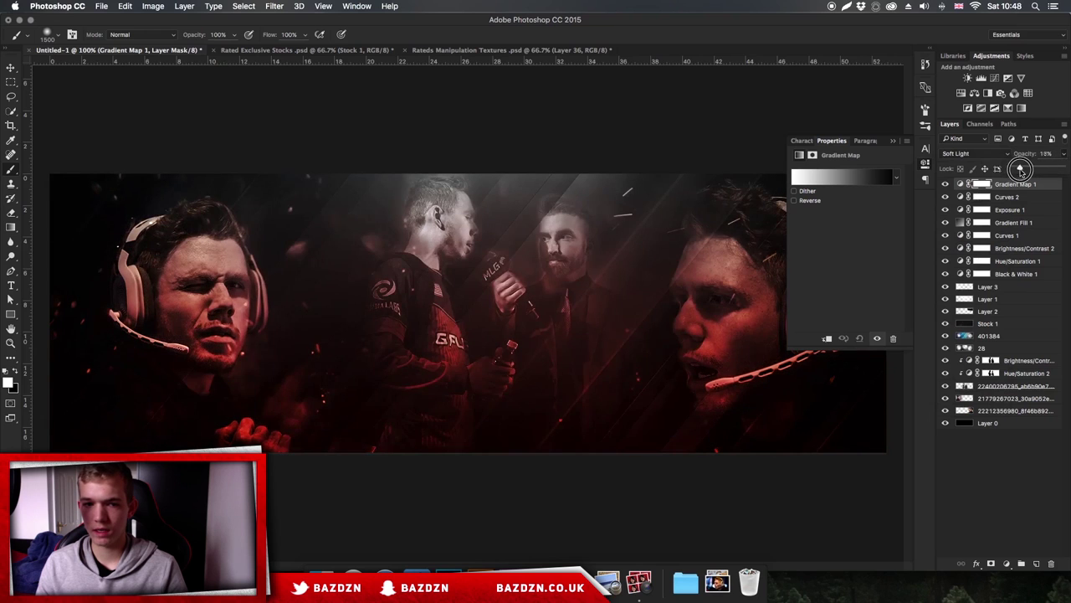
Apply the Violet, Orange preset as the gradient of the Gradient Map adjustment.
left_click(841, 177)
left_click(921, 161)
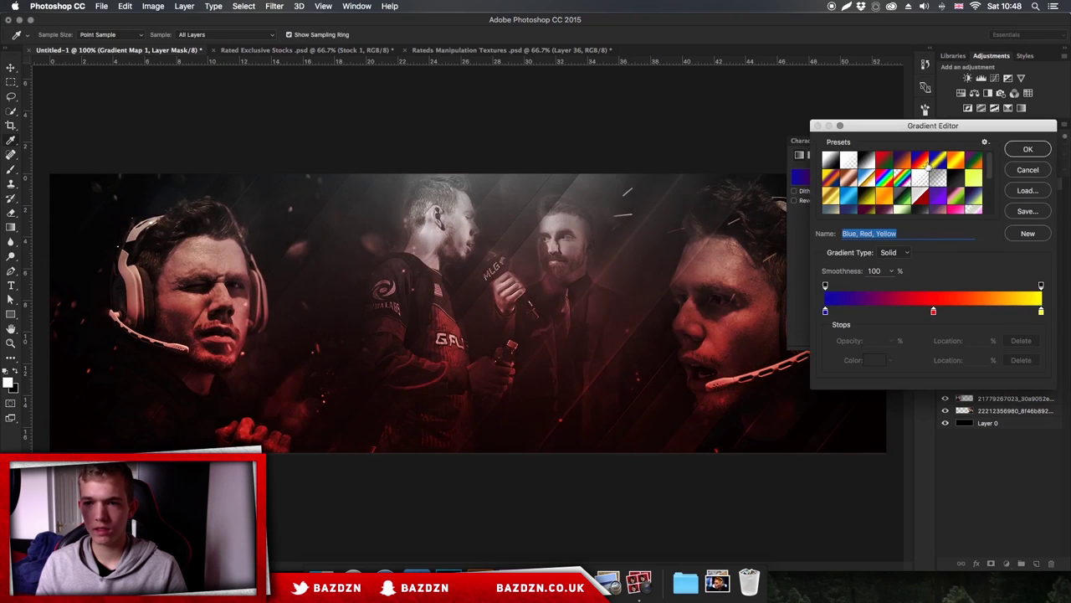
left_click(906, 162)
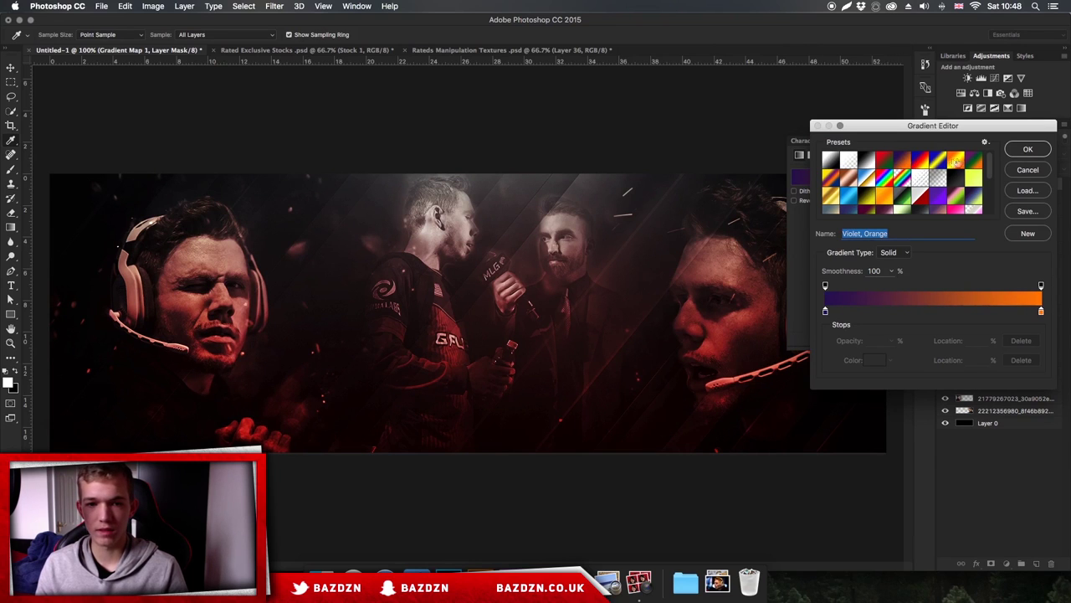
left_click(1026, 150)
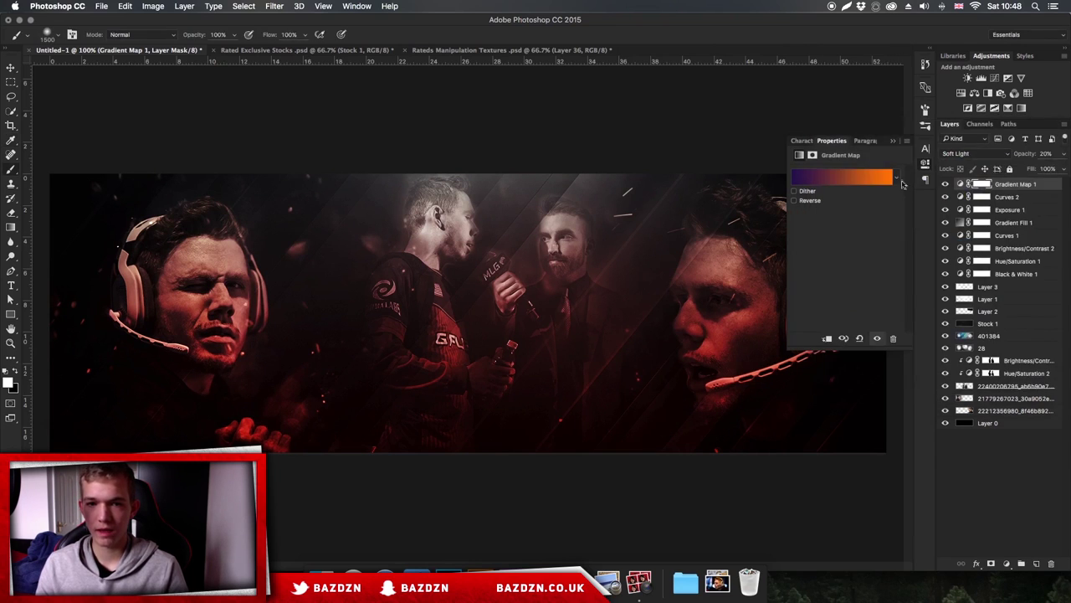
left_click(893, 141)
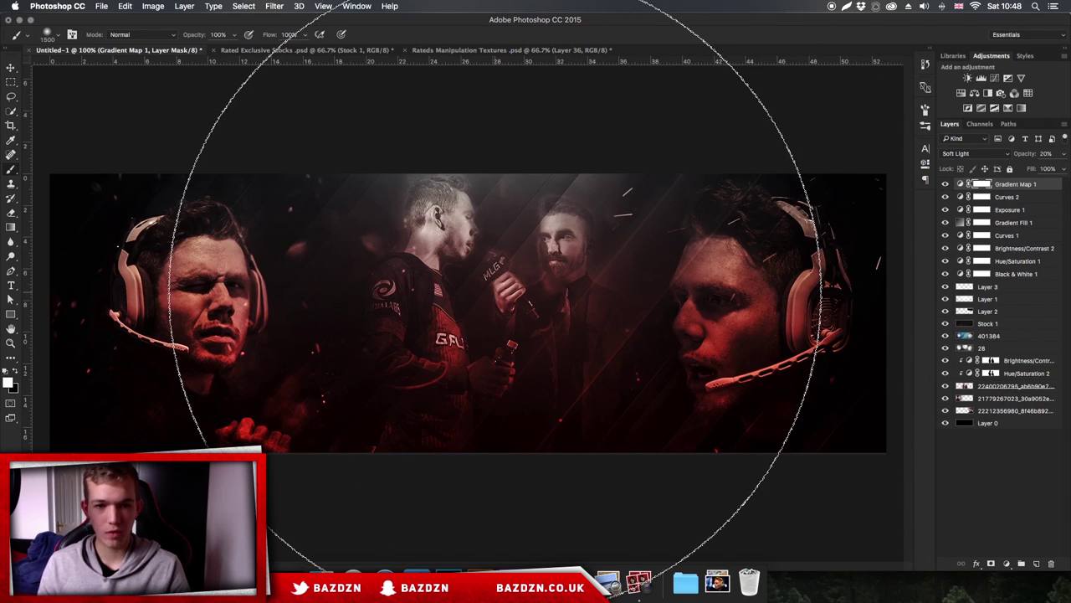
key("t")
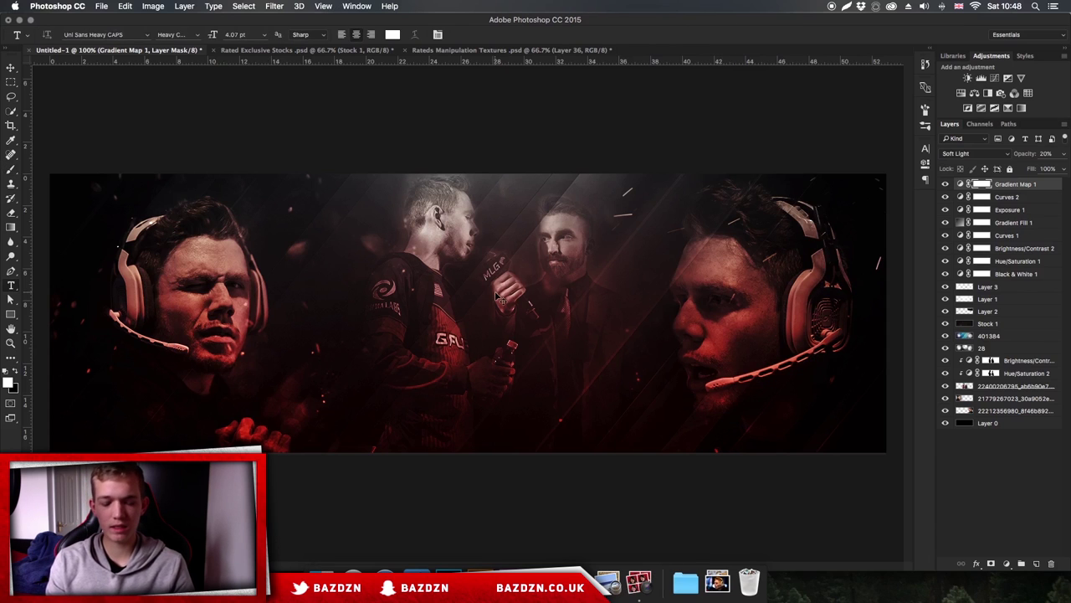
key("super+minus")
key("super+plus")
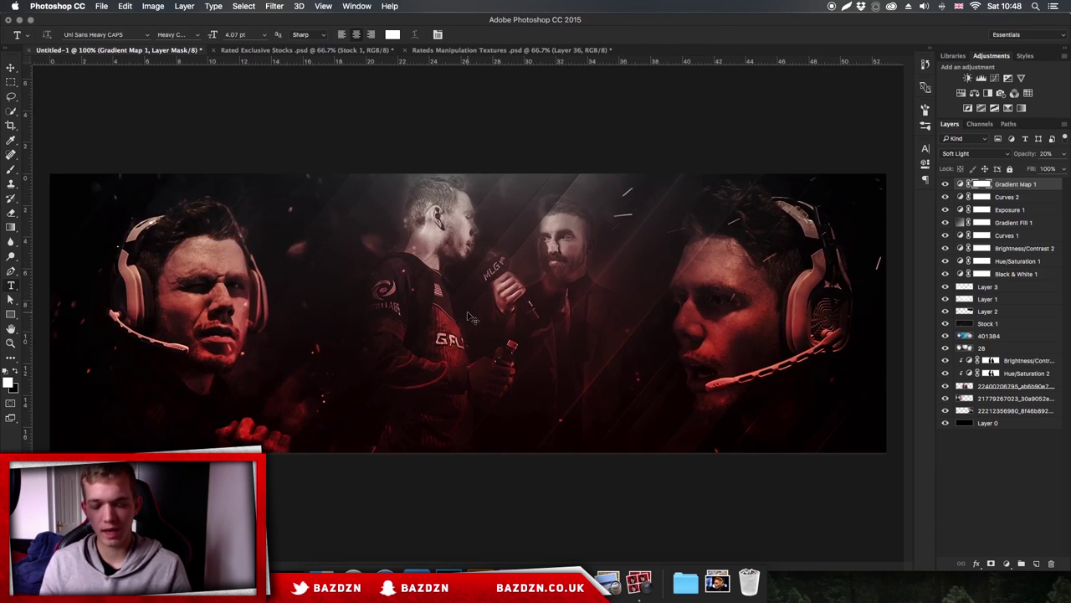
key("super+plus")
scroll(468, 316, "left", 3)
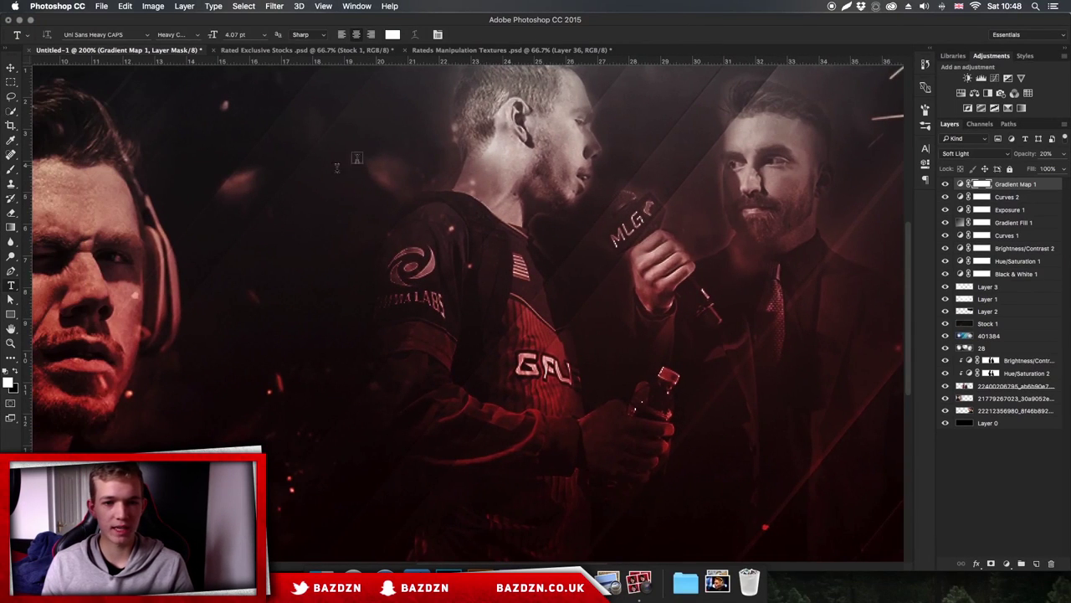
key("super+minus")
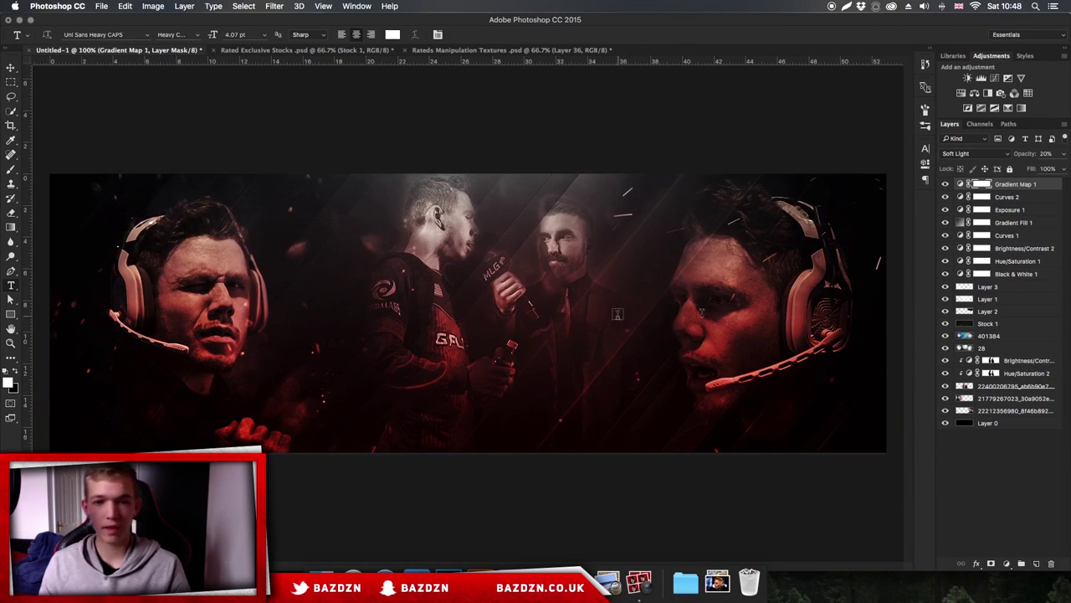
Place a horizontal and a vertical guide through the banner's centre, using the transform centre of Layer 0 as reference.
left_click(1006, 287)
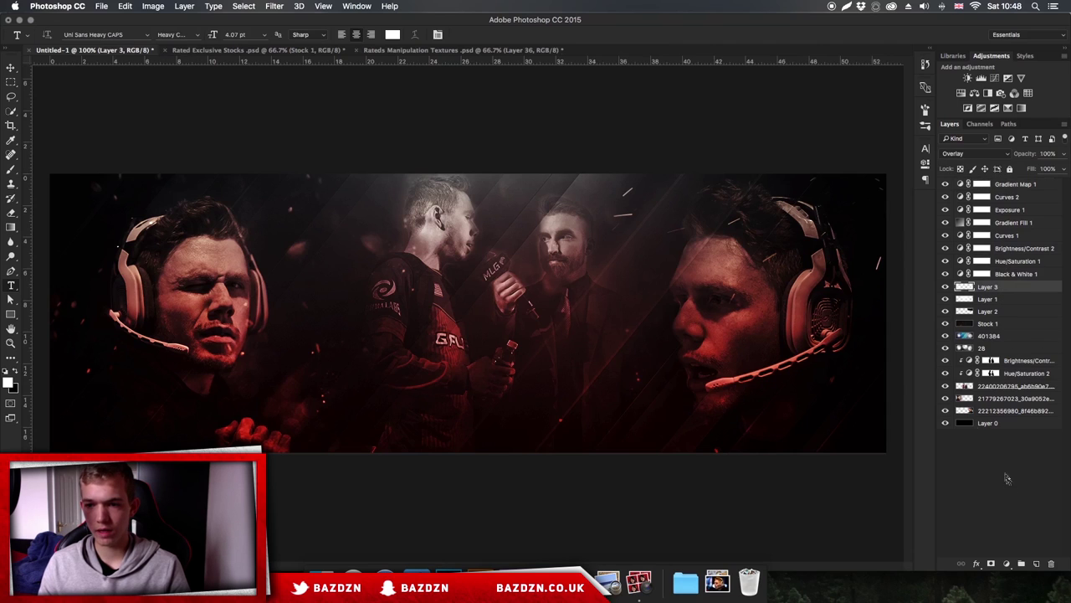
left_click(971, 425)
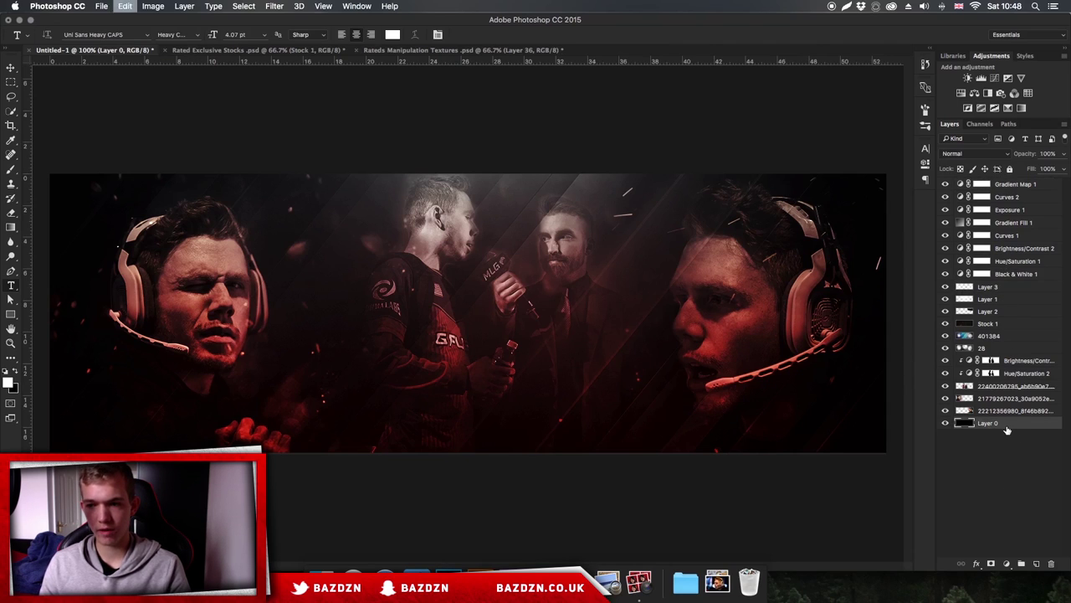
key("super+t")
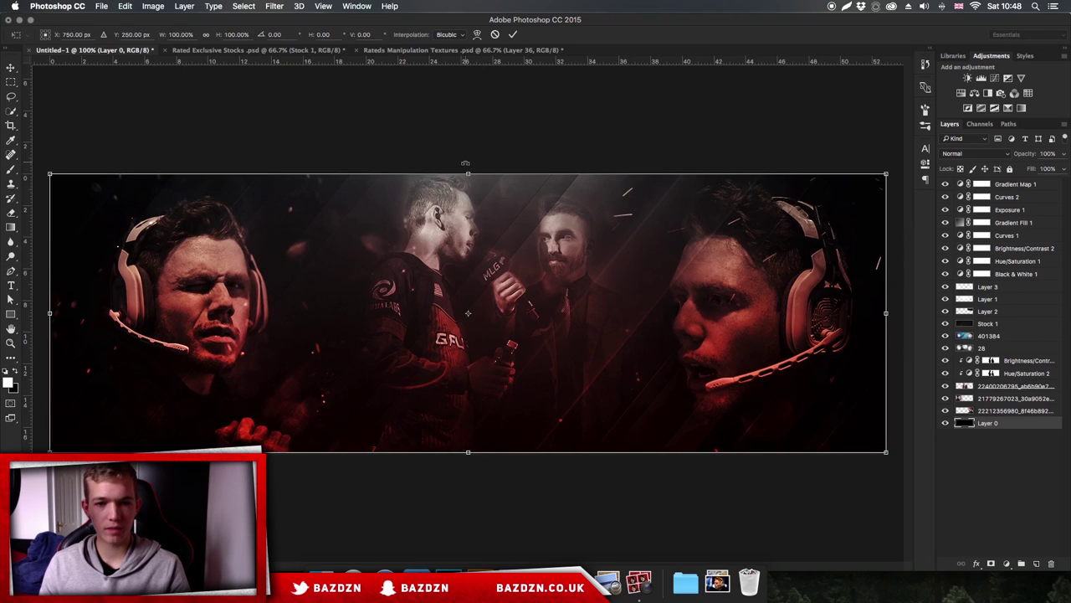
left_click_drag(447, 60, 468, 313)
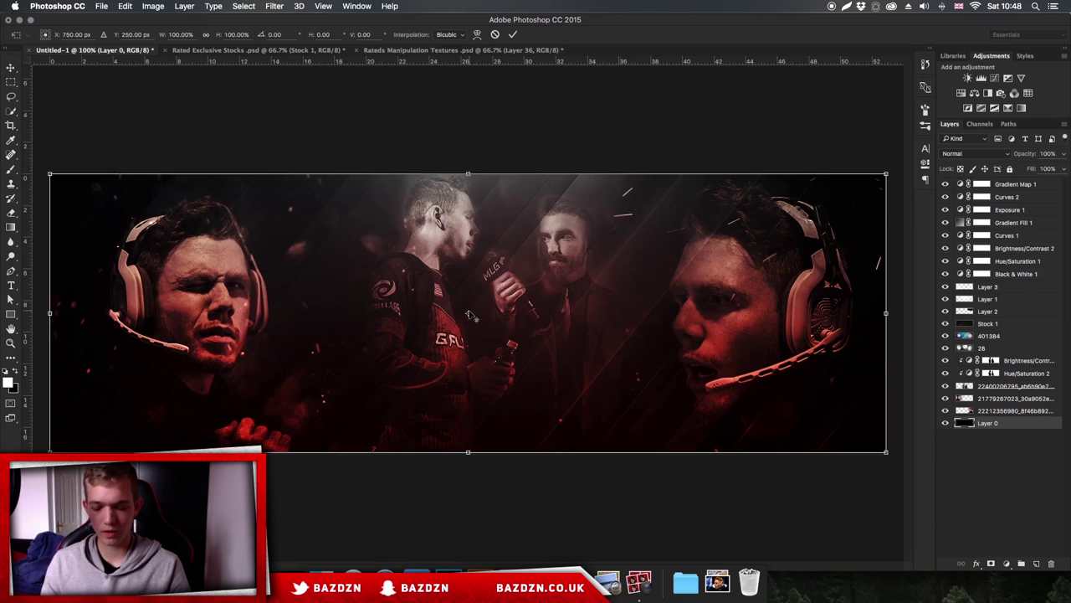
key("Return")
Add the white text ENABLE in Uni Sans Heavy CAPS at 92.47 pt on the banner's centre and hide the guides.
key("t")
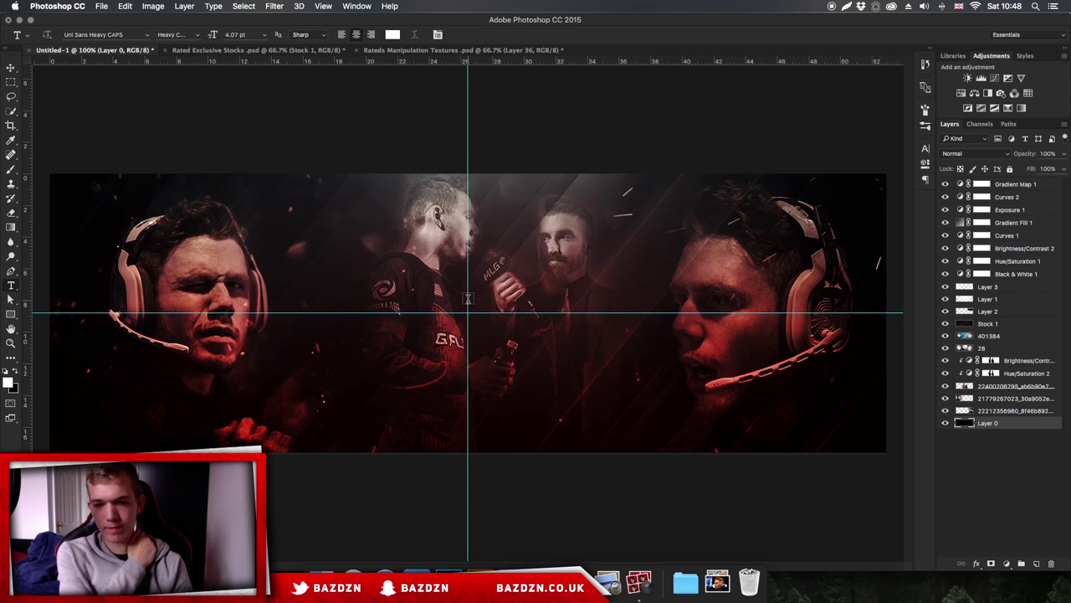
key("super+plus")
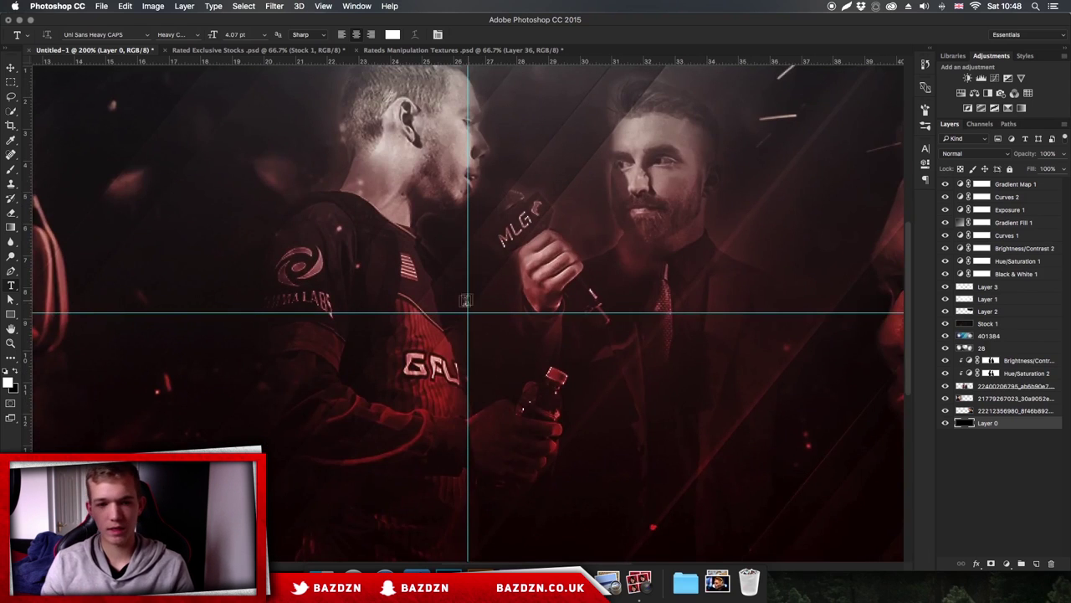
left_click(438, 308)
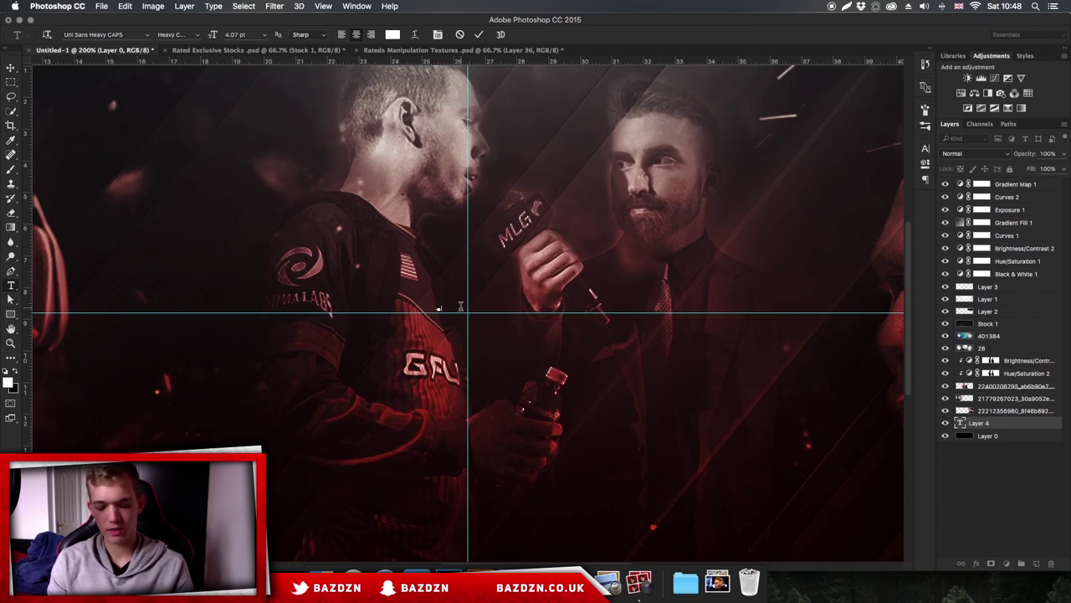
left_click_drag(450, 305, 631, 238)
left_click_drag(520, 304, 543, 308)
key("super+minus")
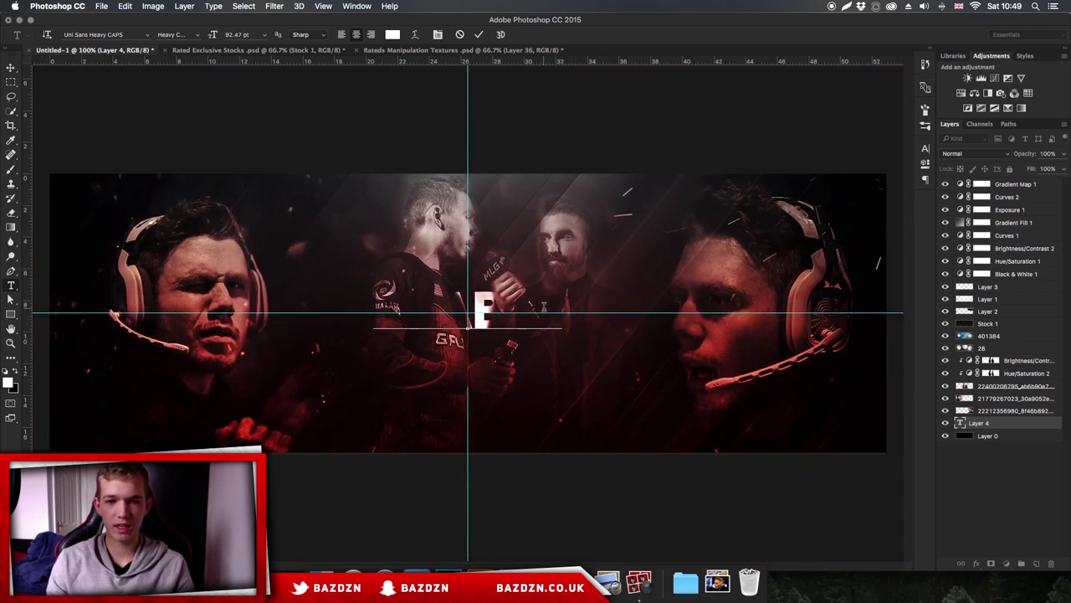
left_click(479, 35)
key("super+semicolon")
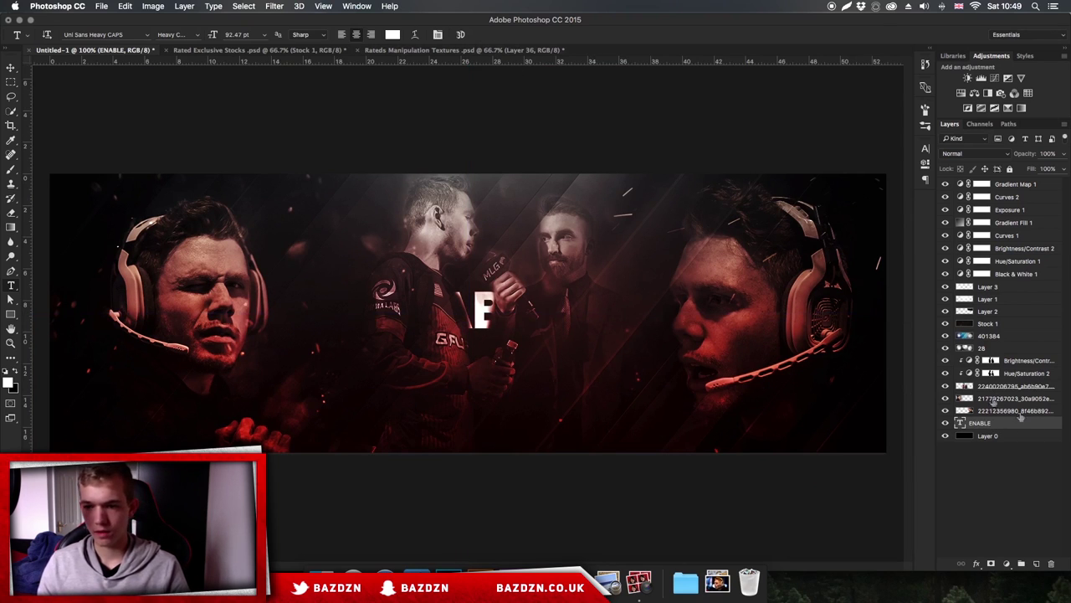
Move the ENABLE layer directly below layer 28 and shift the text right so it overlaps the hand holding the MLG microphone.
left_click_drag(1003, 425, 1002, 353)
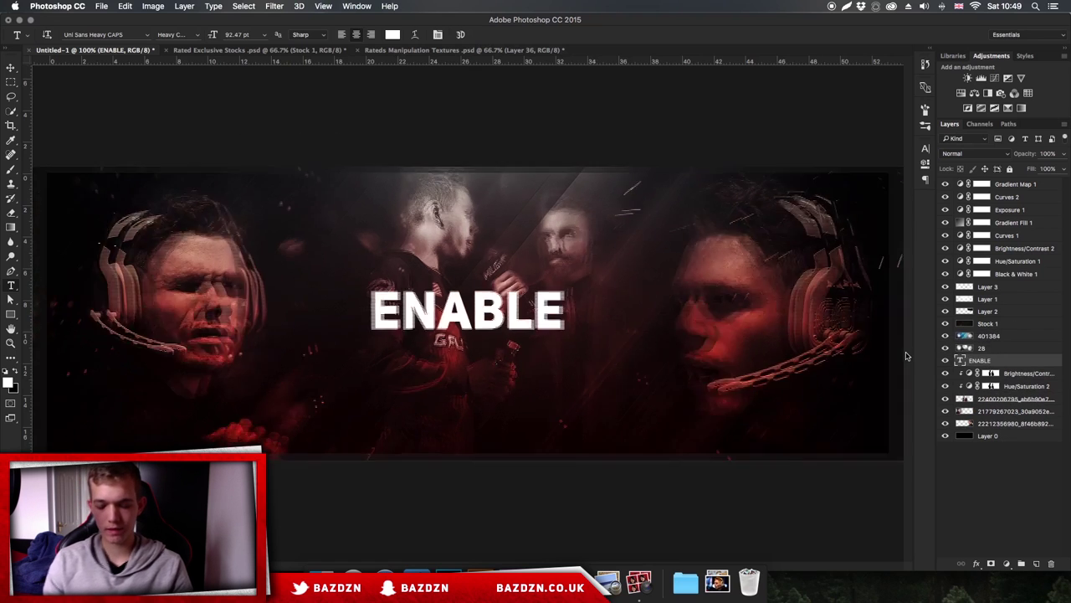
key("super+equal")
key("v")
left_click_drag(443, 298, 578, 291)
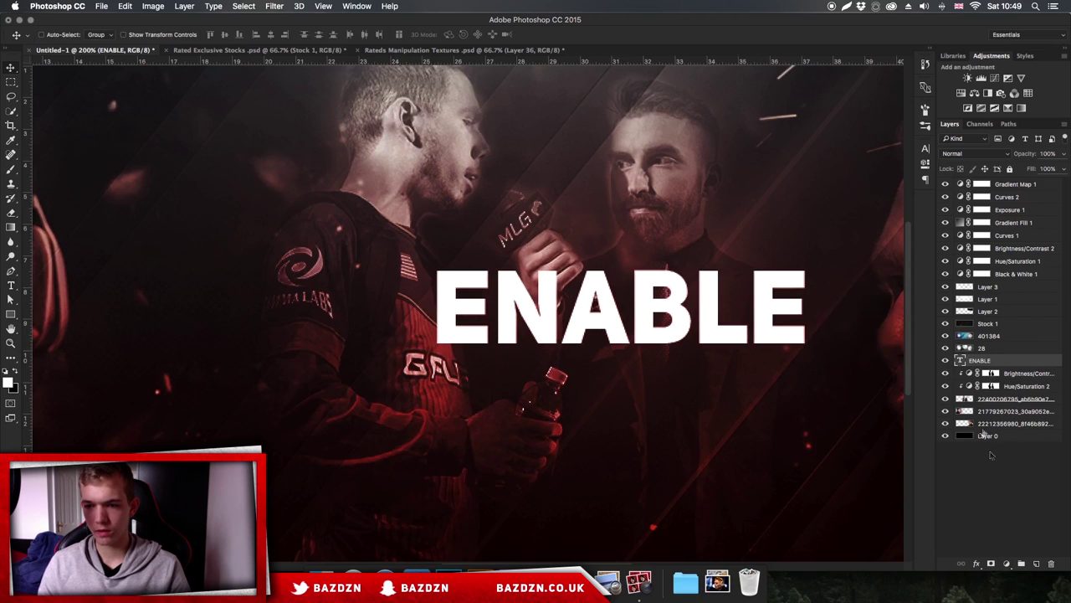
Add a layer mask to the ENABLE text layer and hide the layer to expose the player's torso.
left_click(990, 563)
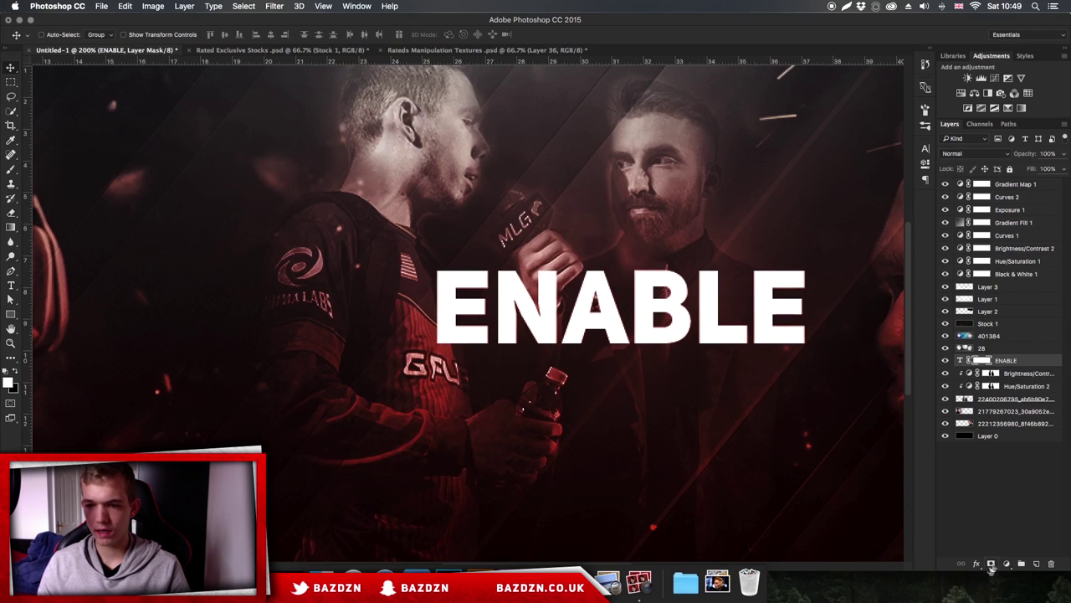
left_click(944, 365)
key("super+minus")
key("super+plus")
key("super+plus")
key("super+plus")
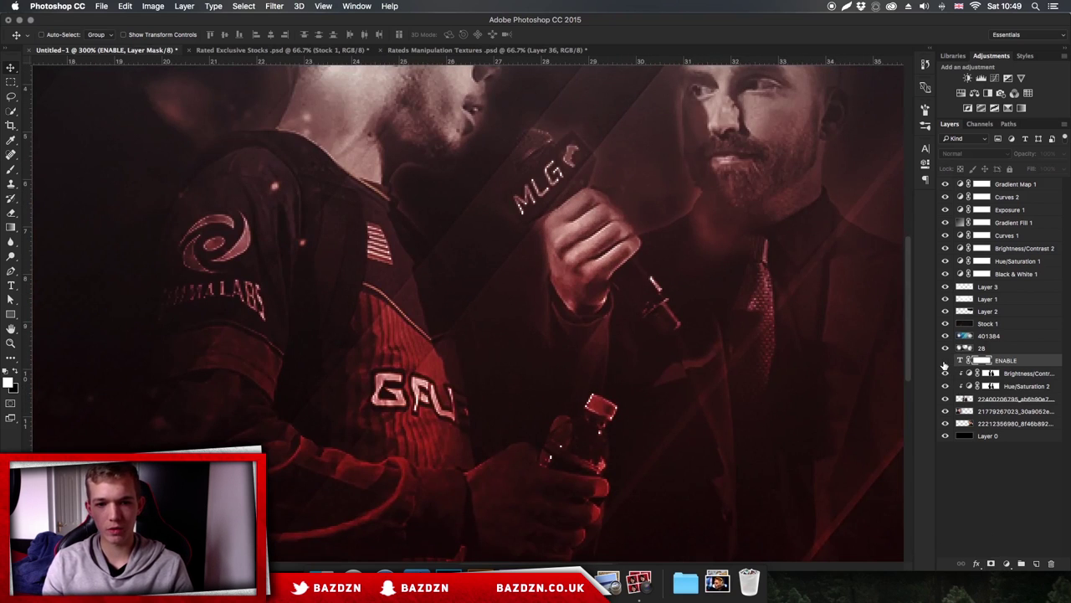
Trace a closed Pen path around the torso of the player in the jersey, following the chest edge facing the microphone hand.
key("p")
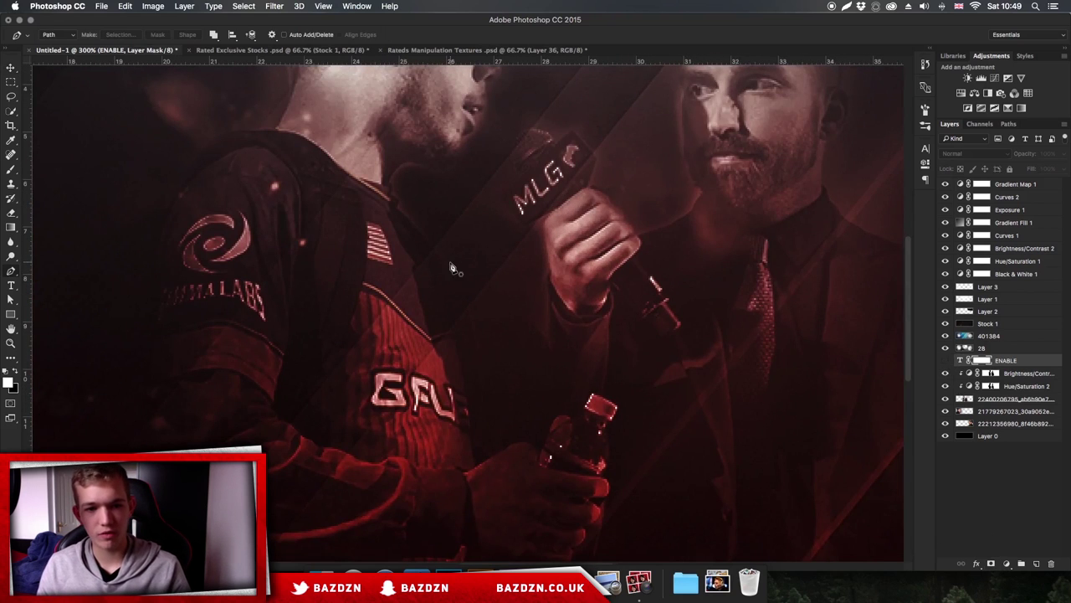
left_click(436, 252)
left_click_drag(477, 355, 477, 398)
left_click(485, 425)
left_click(485, 457)
left_click(456, 484)
left_click(322, 477)
left_click(254, 308)
left_click(343, 247)
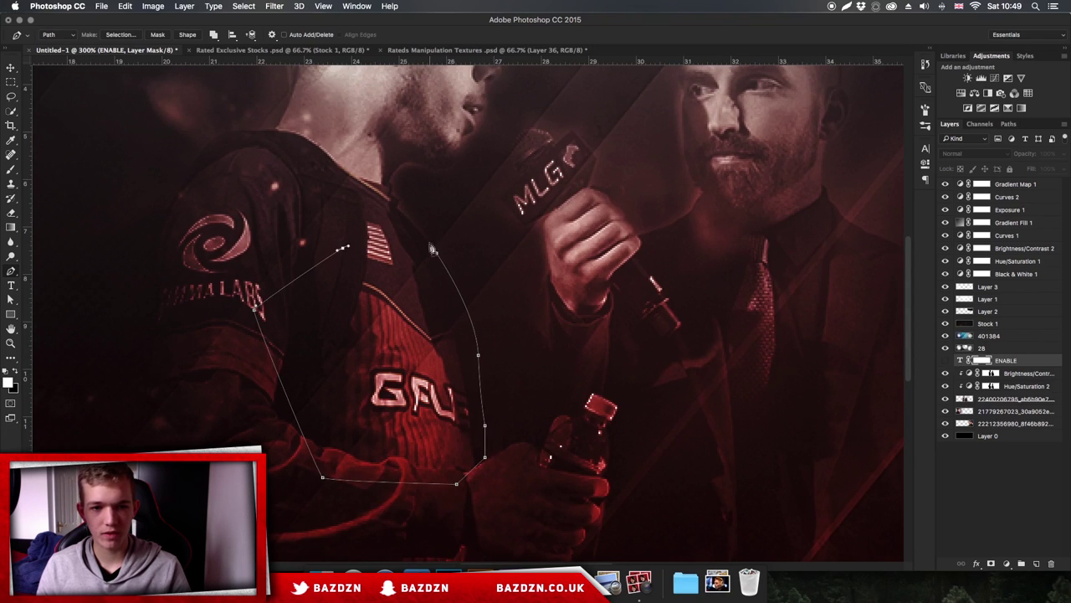
left_click(432, 250)
key("super+minus")
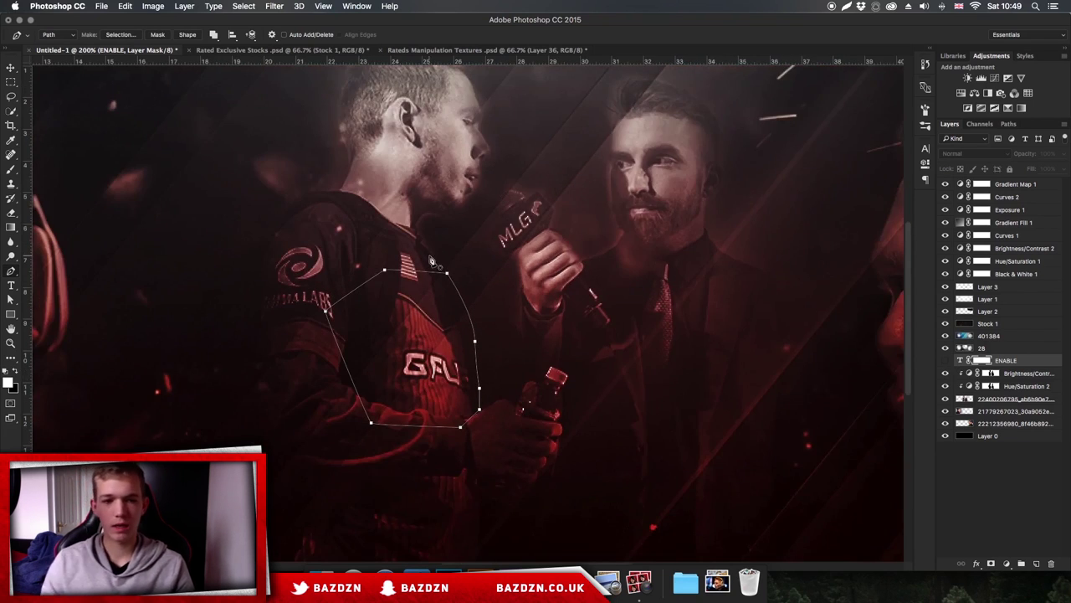
Convert the torso path to a selection, show the ENABLE layer again and mask out the text inside the selection.
right_click(432, 262)
left_click(467, 334)
key("Return")
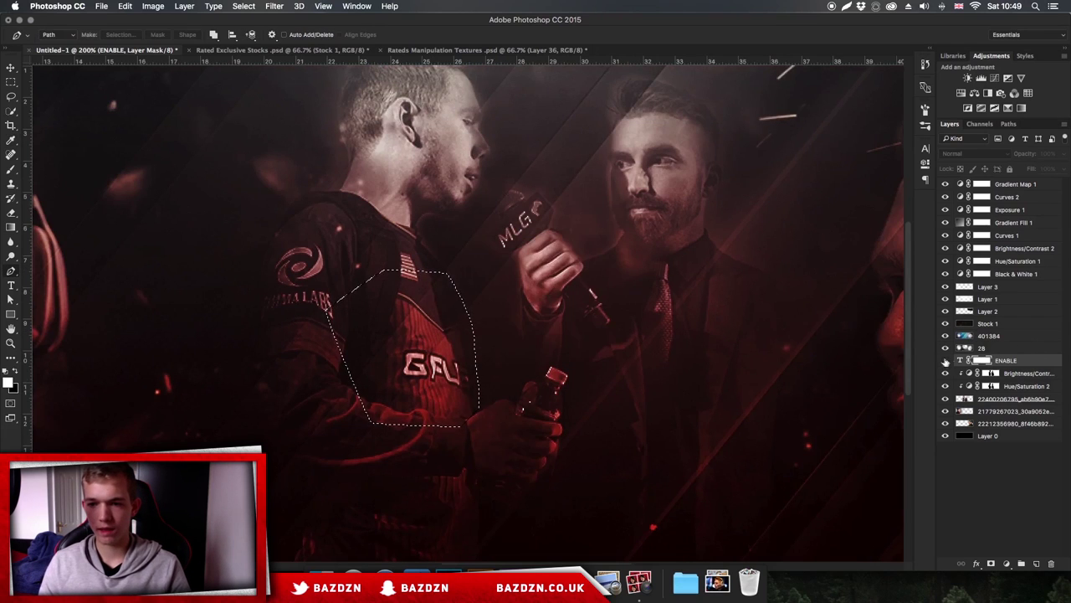
left_click(946, 361)
key("BackSpace")
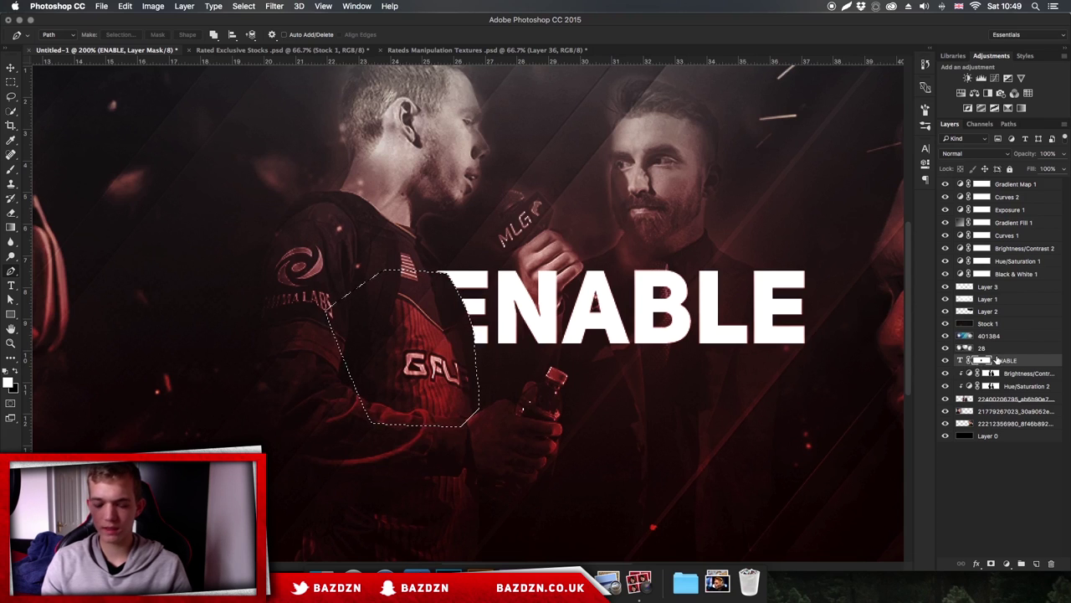
Trace a small closed Pen path along the player's chest around the leftover sliver at the first E's upper corner.
key("super+plus")
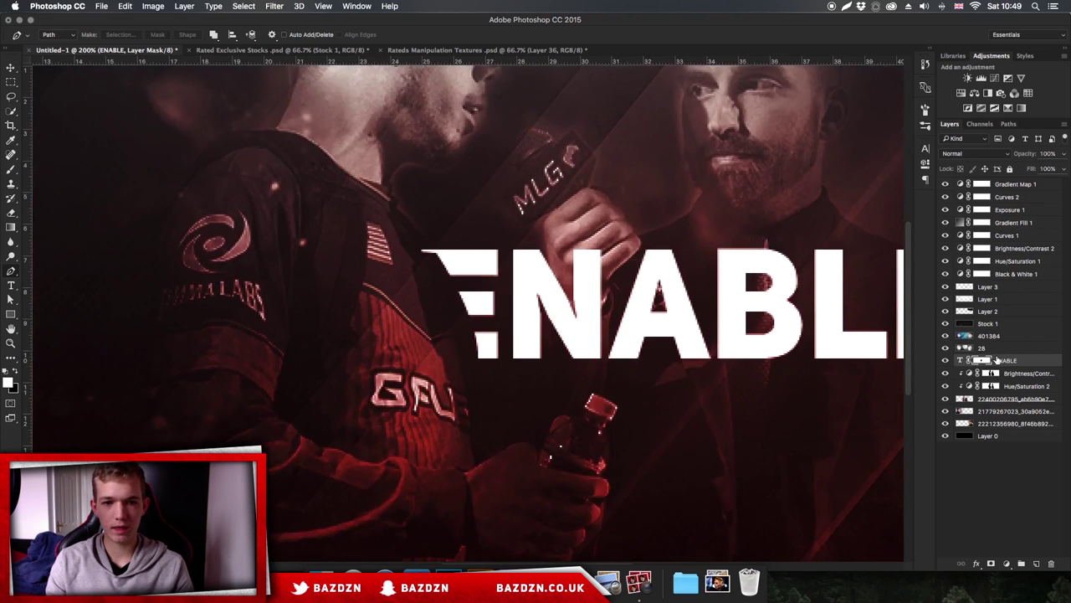
key("super+plus")
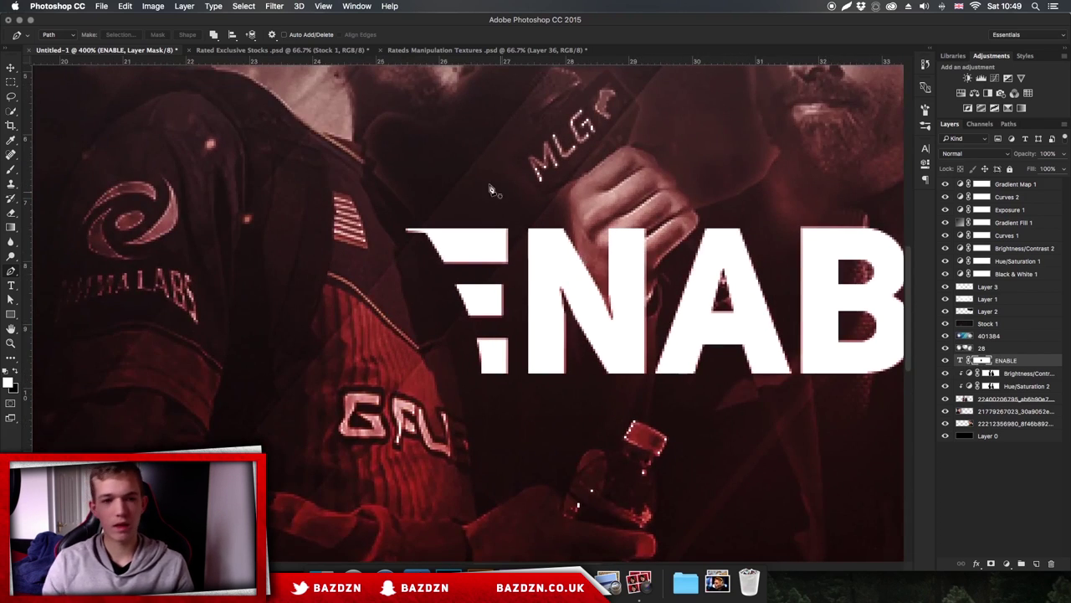
key("super+plus")
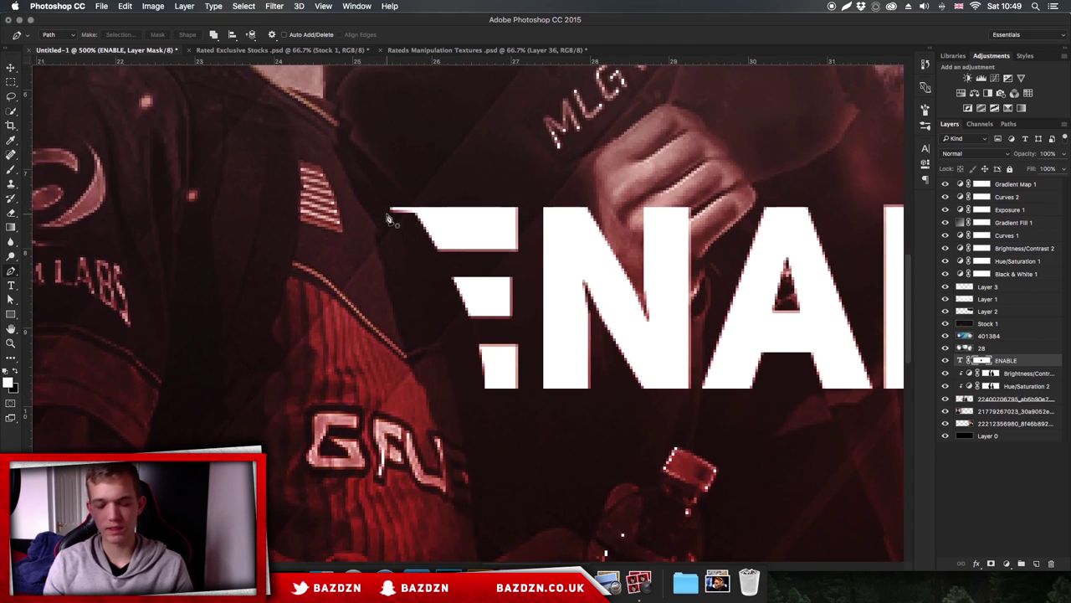
left_click(381, 172)
left_click(381, 169)
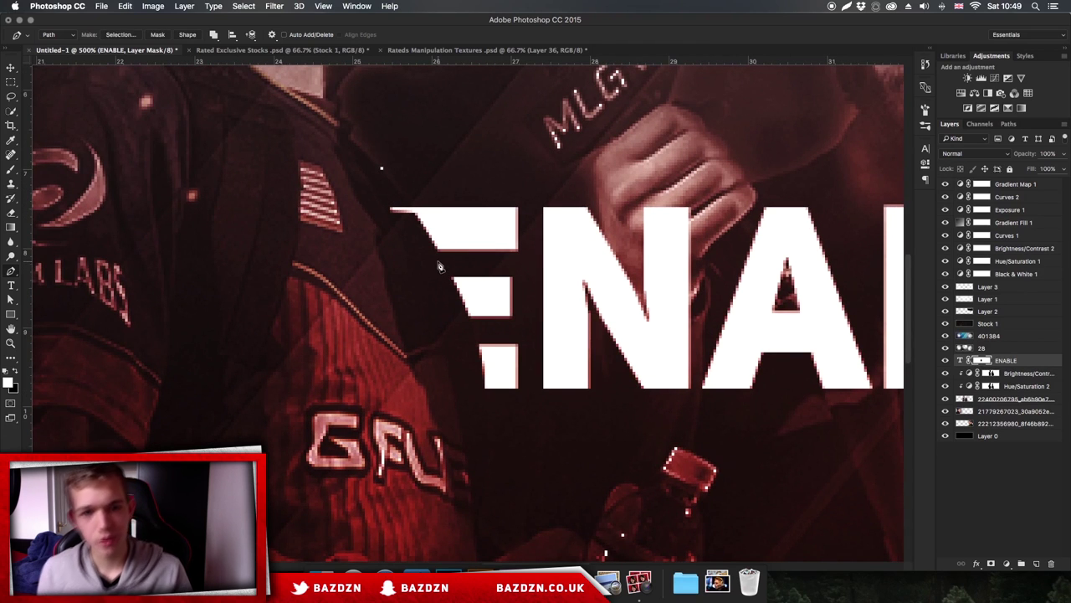
left_click_drag(437, 260, 454, 312)
left_click(344, 269)
left_click(328, 151)
left_click(381, 168)
Make a selection from the small path, mask out the leftover sliver of the E and deselect.
right_click(390, 208)
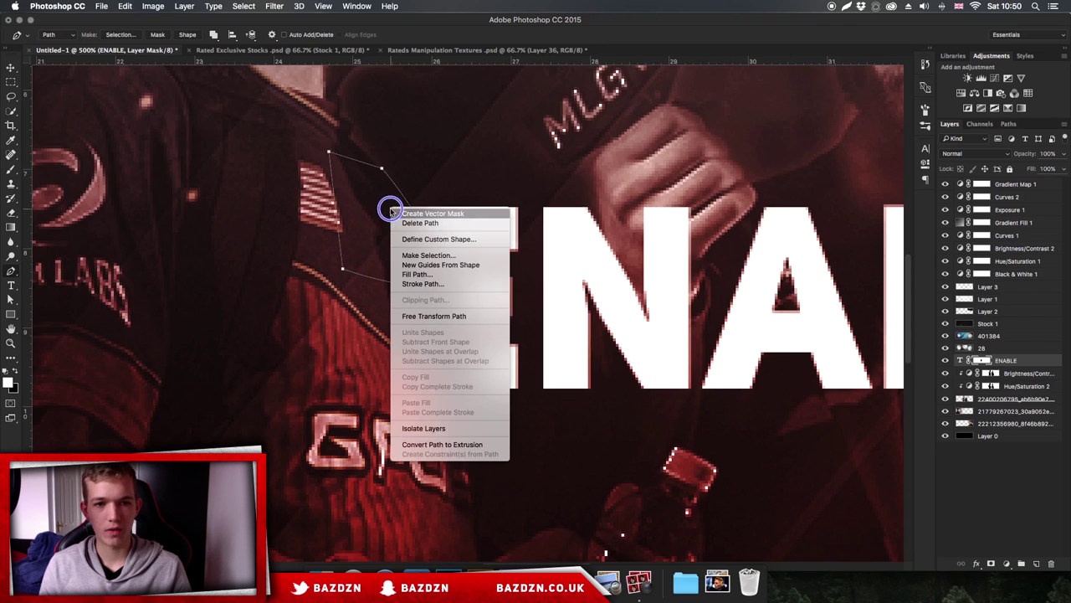
left_click(430, 255)
key("Return")
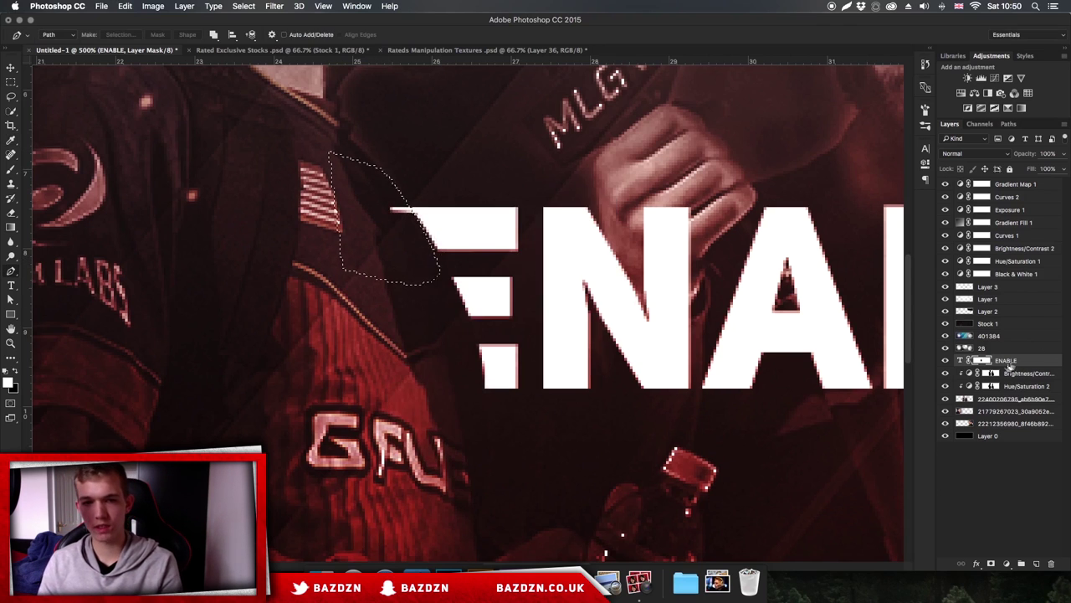
key("super+d")
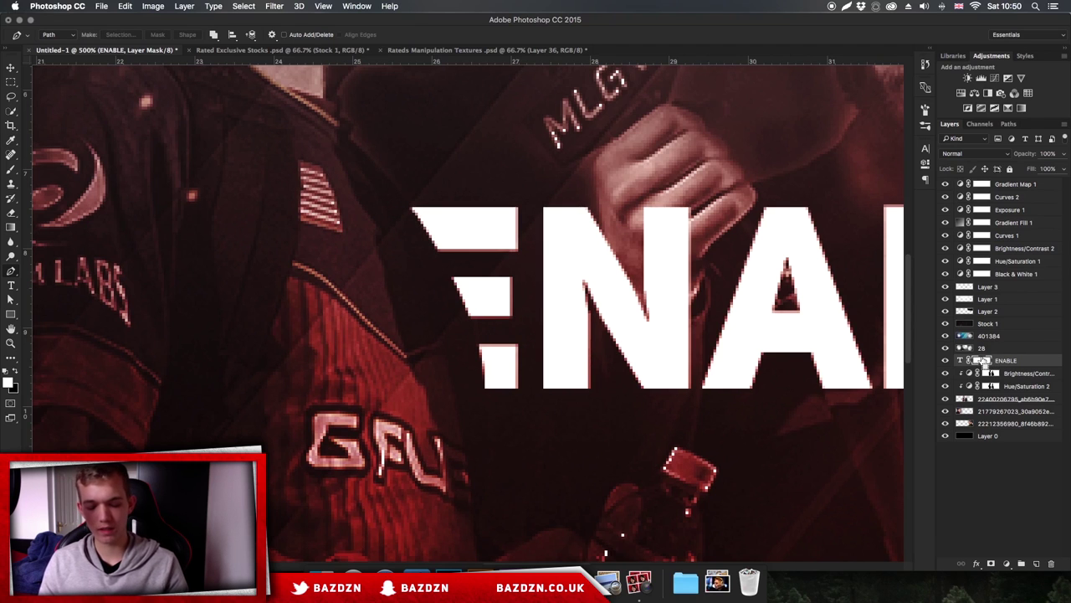
Try shifting the masked ENABLE text to the right and undo the move.
key("super+minus")
key("super+minus")
key("super+minus")
key("super+minus")
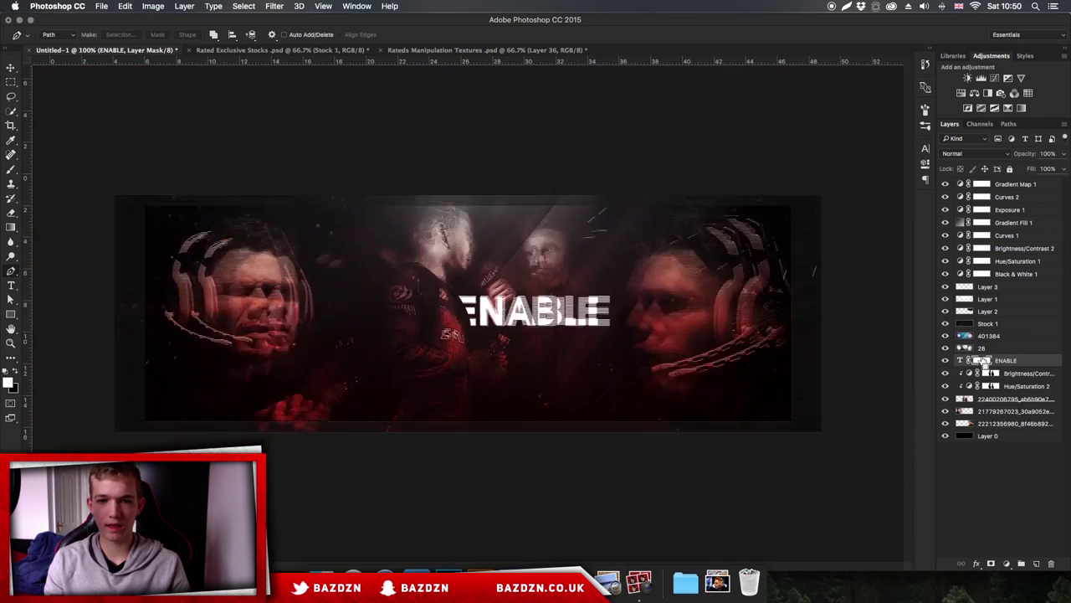
key("v")
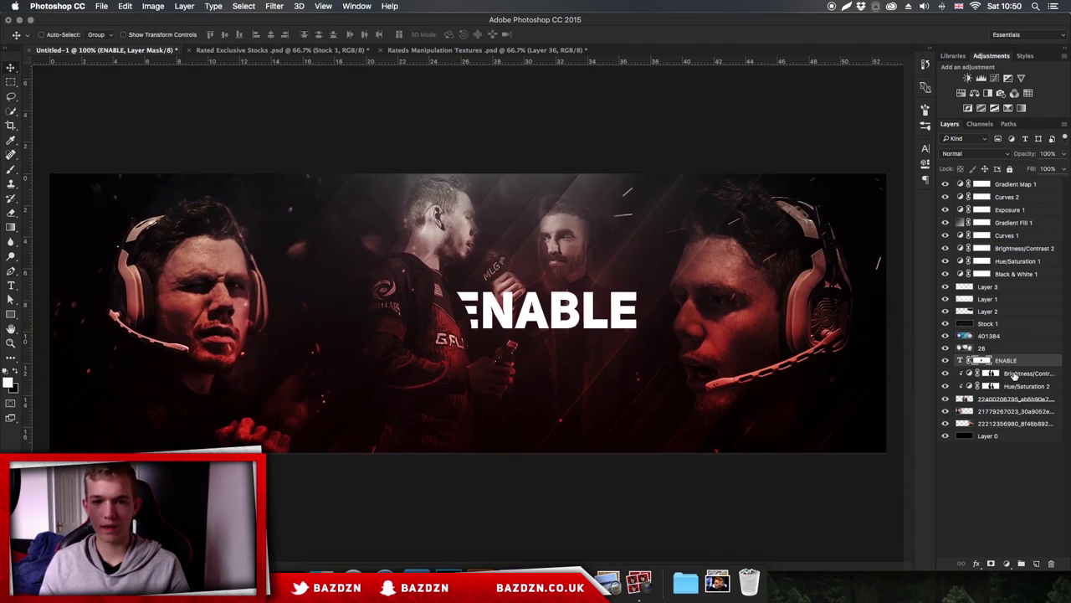
left_click_drag(574, 316, 641, 312)
key("super+z")
left_click(967, 360)
left_click(964, 359)
left_click_drag(486, 312, 540, 312)
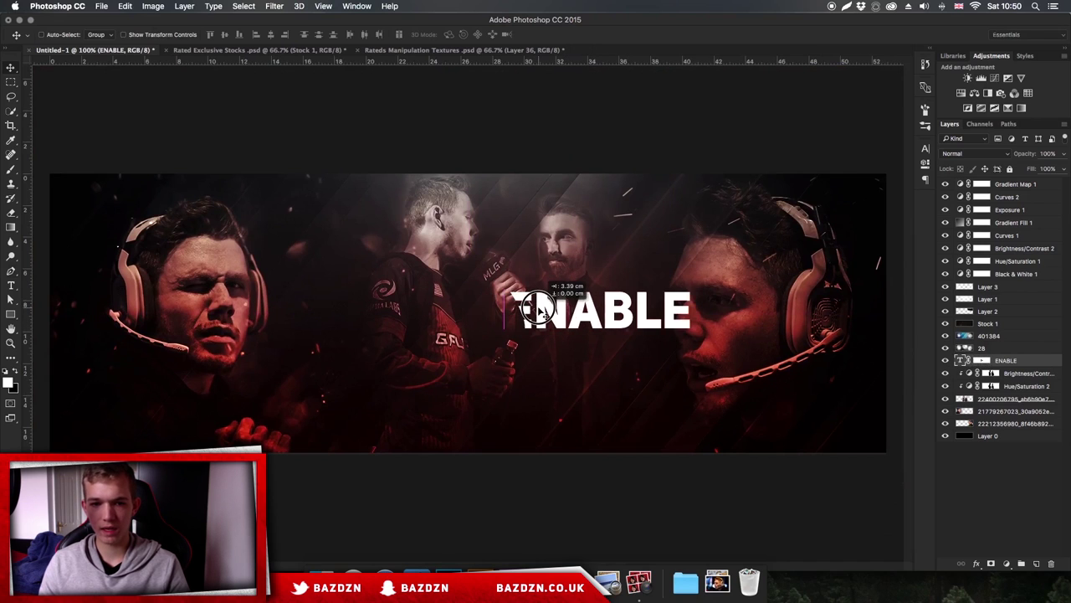
key("ctrl+z")
Change the font of the whole ENABLE text to Raleigh Bold.
key("t")
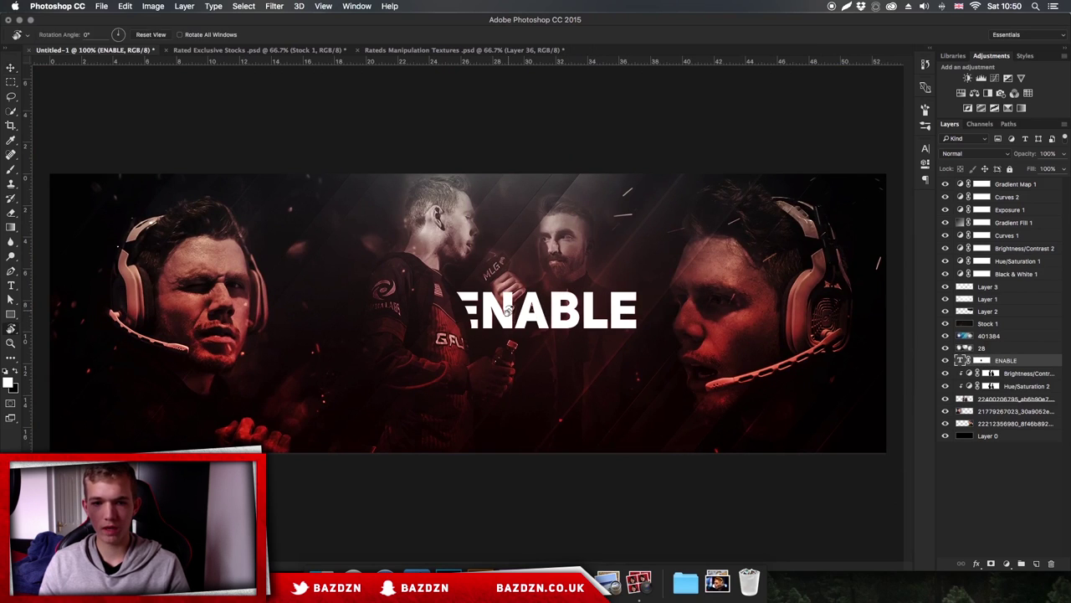
left_click(515, 313)
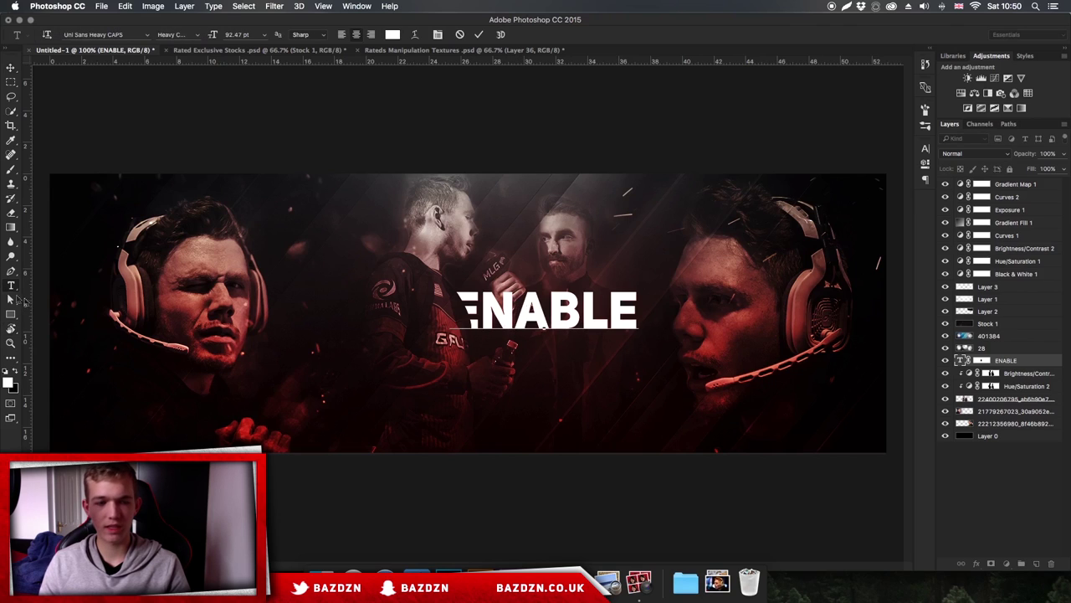
key("ctrl+a")
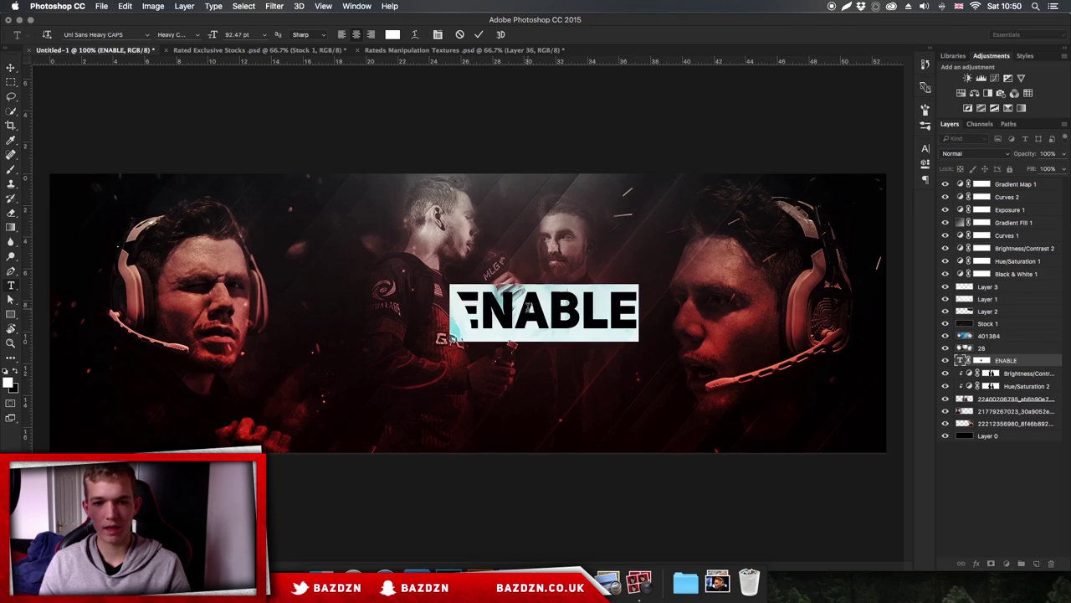
left_click(123, 35)
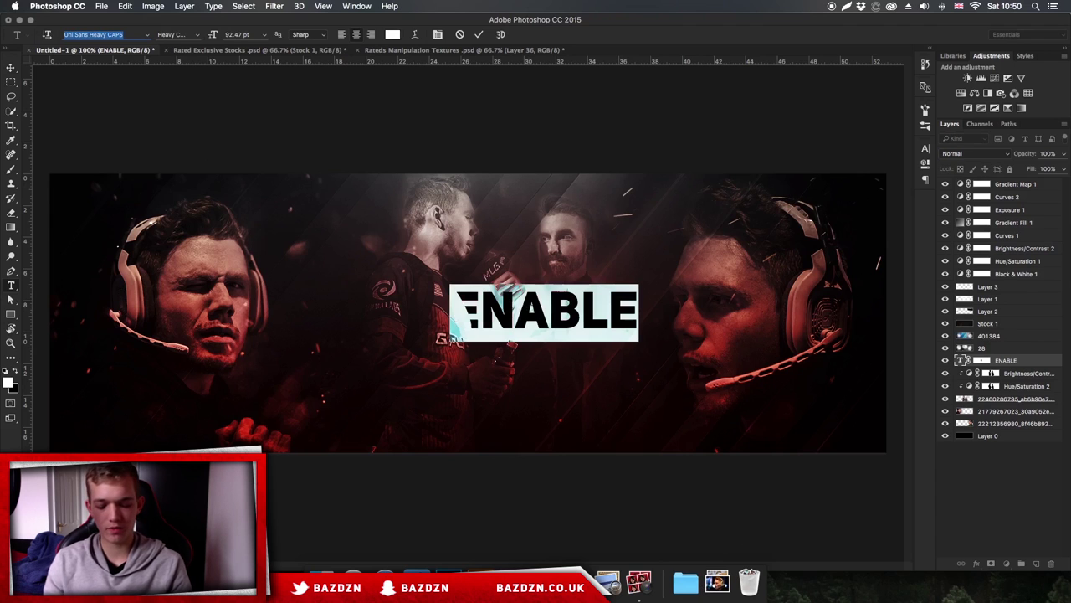
type("ral")
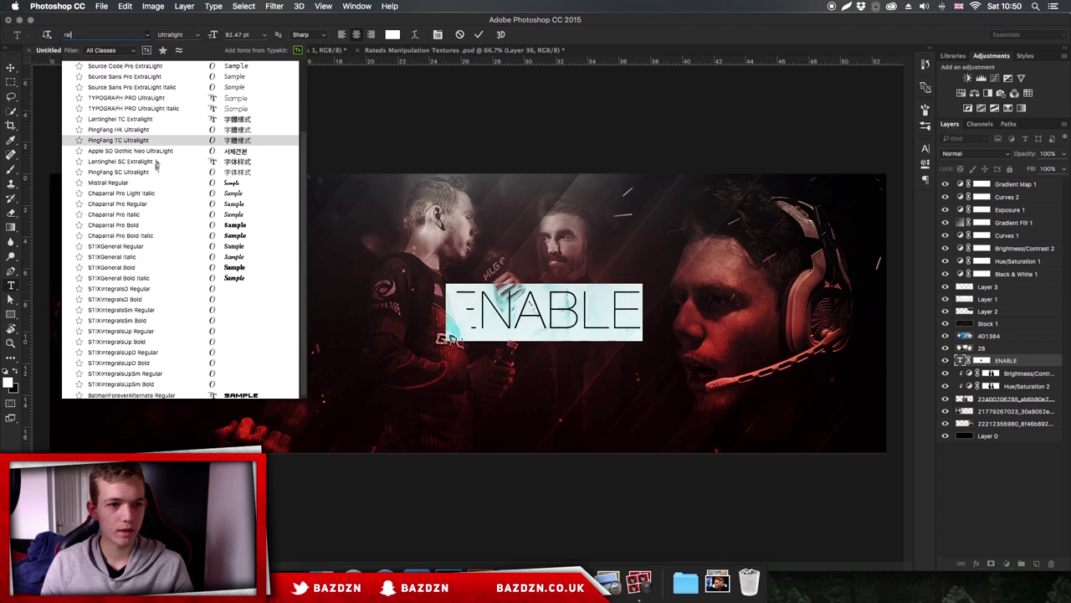
scroll(194, 111, "up", 3)
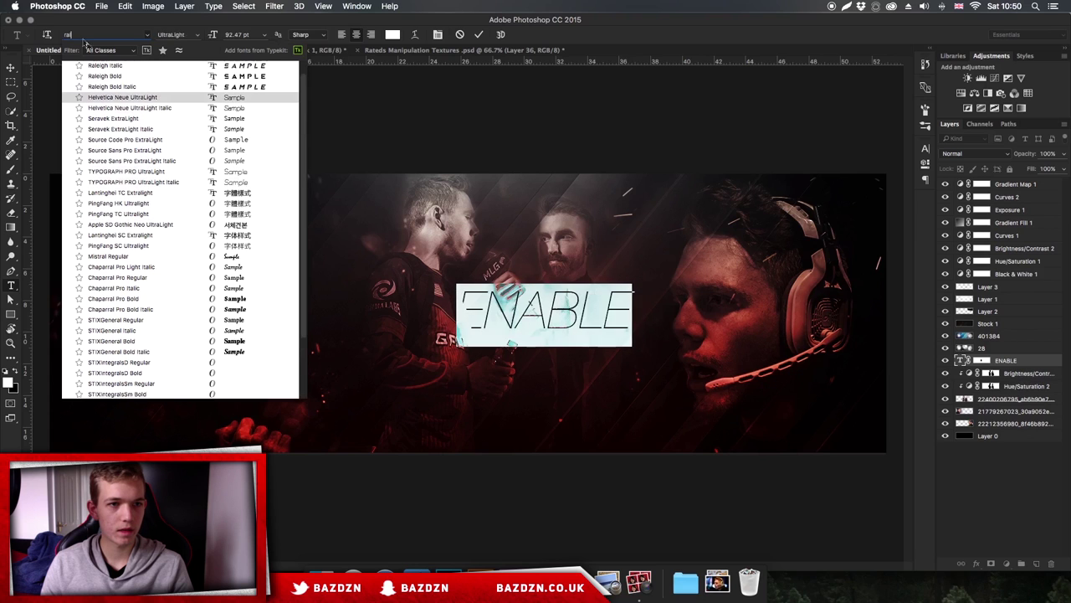
left_click(163, 77)
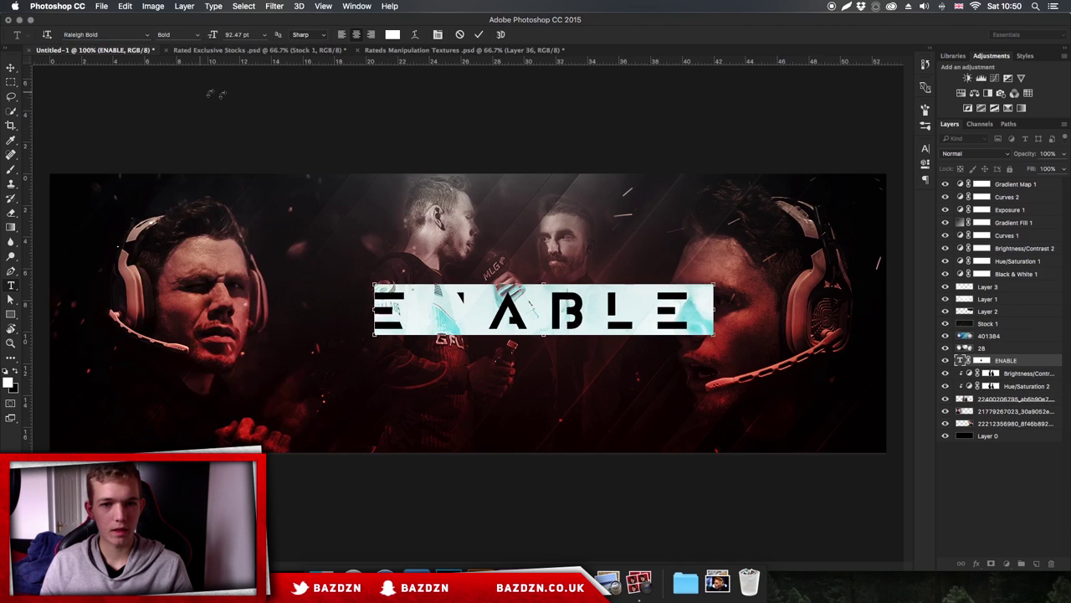
left_click(485, 311)
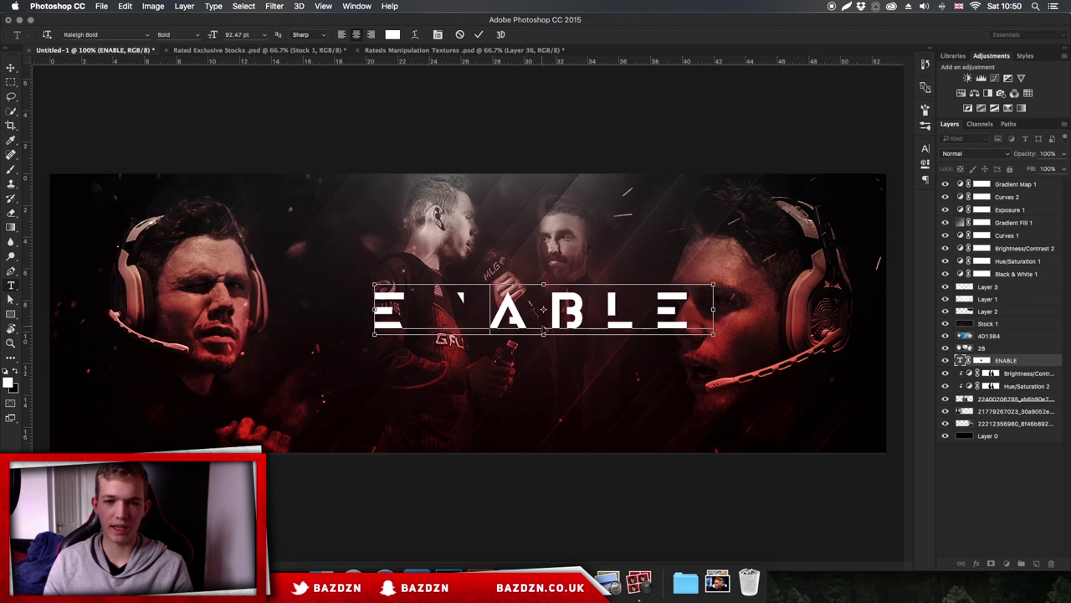
Set the tracking of the whole ENABLE text to -440 and commit the text edit.
key("super+t")
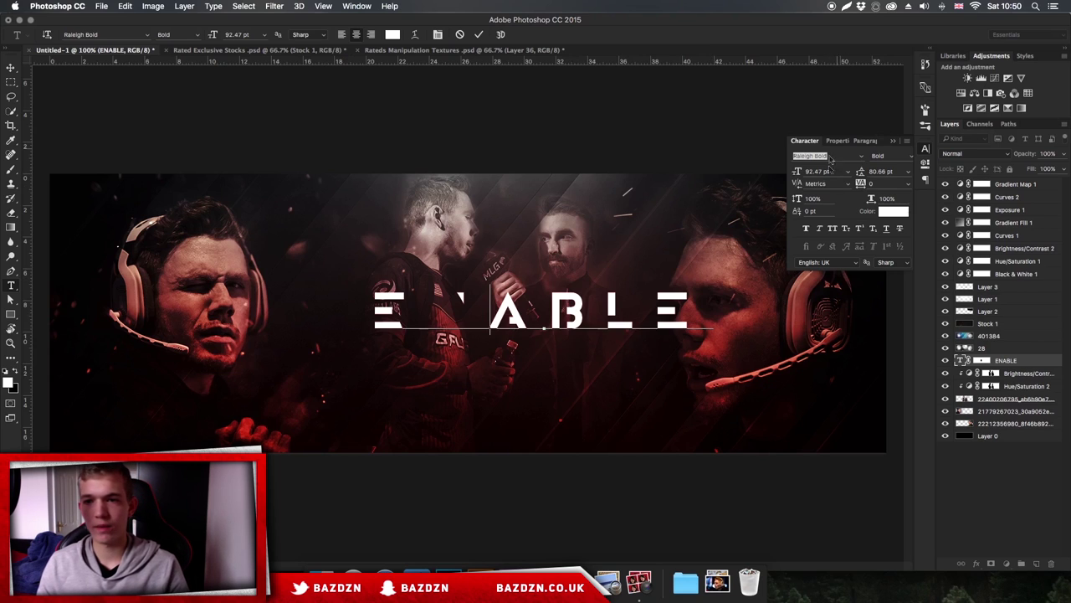
left_click_drag(860, 185, 852, 184)
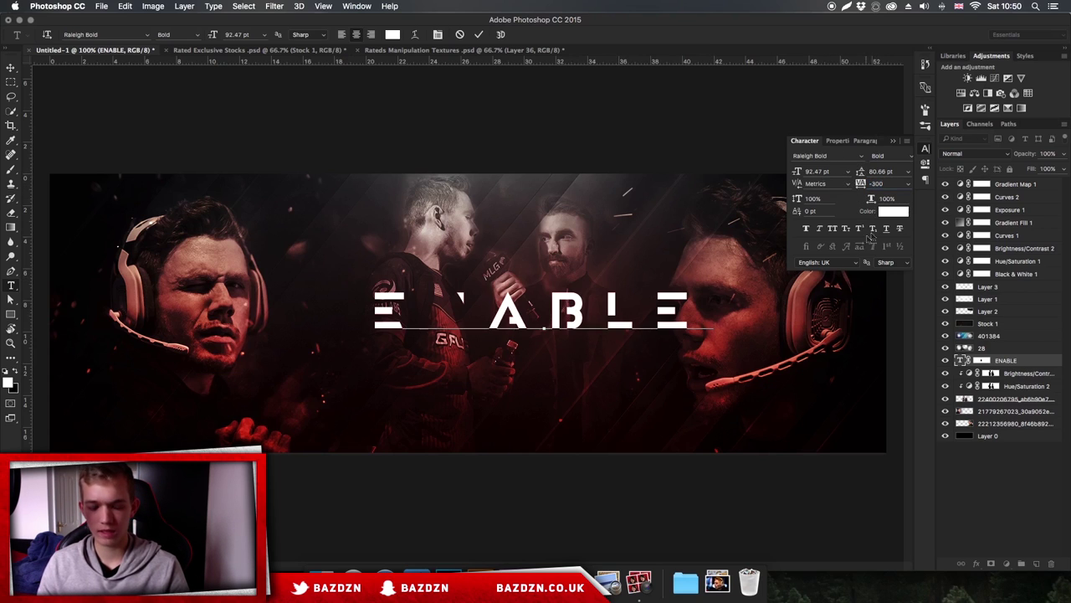
key("super+a")
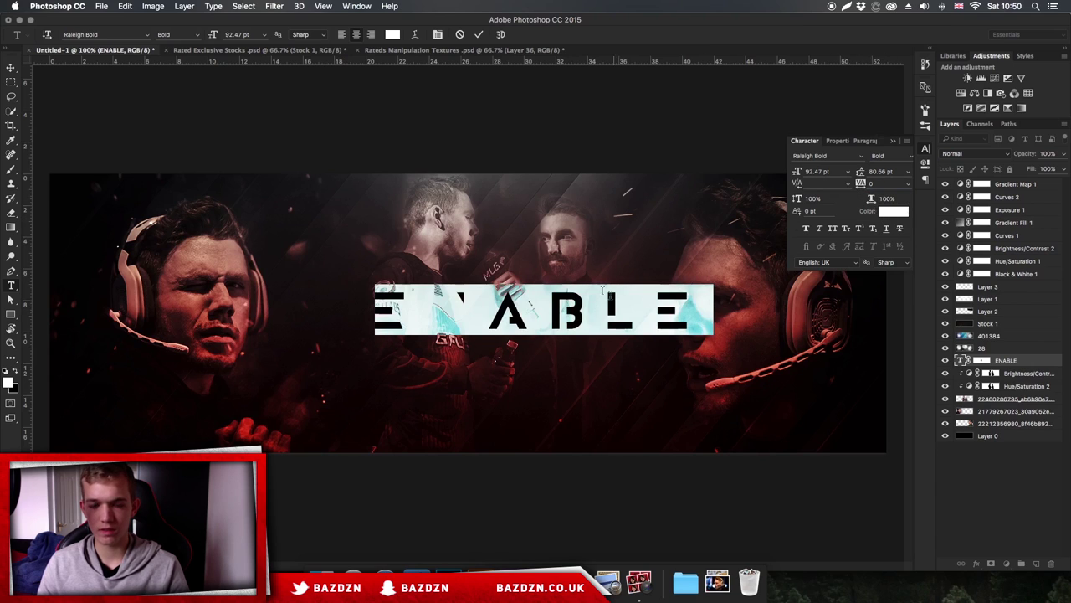
left_click_drag(866, 188, 851, 189)
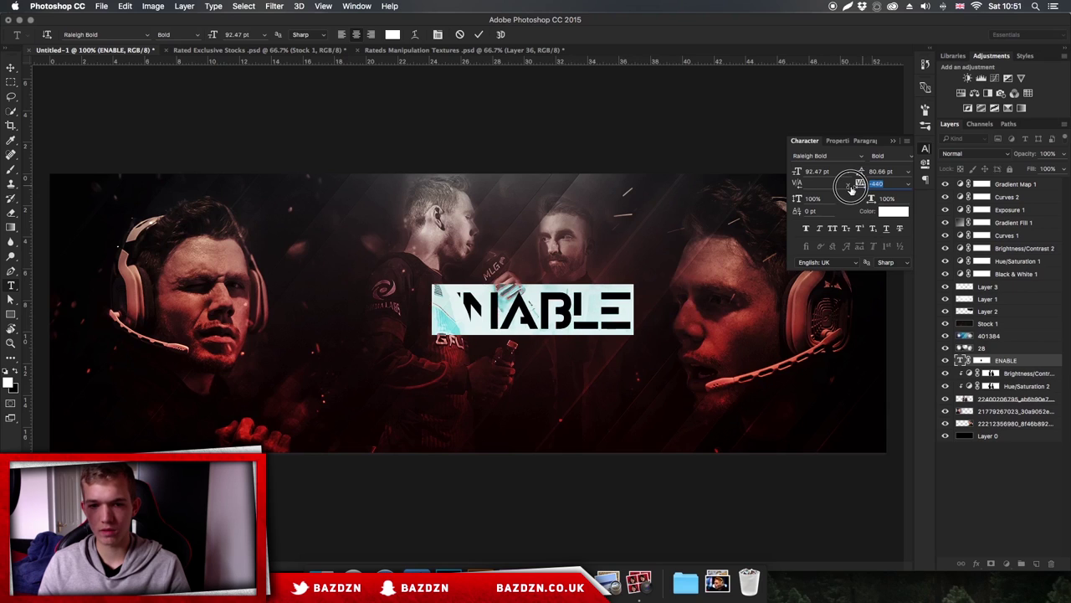
left_click(541, 311)
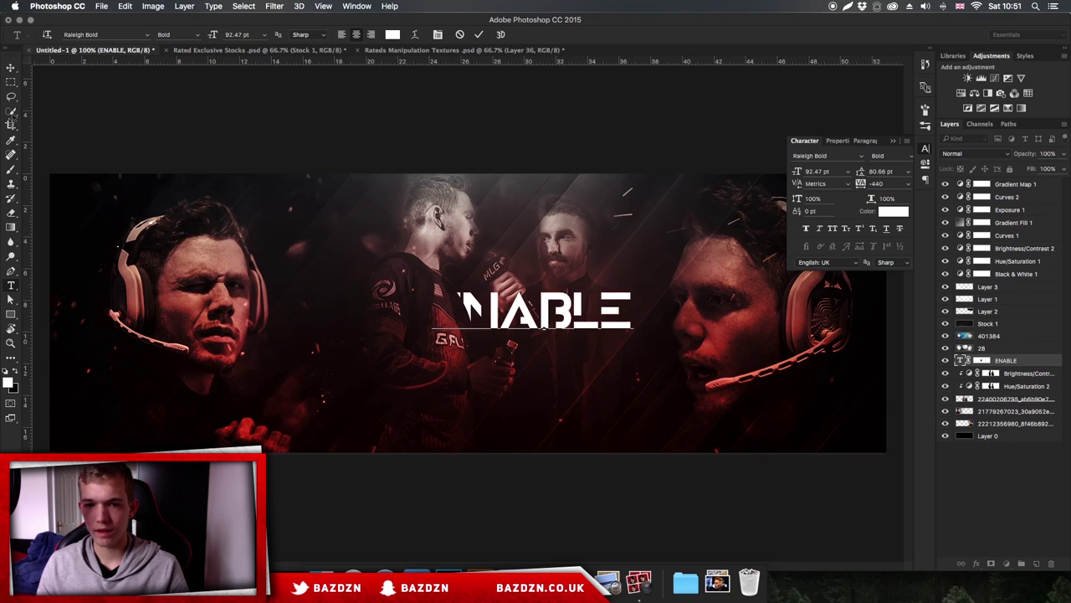
left_click(10, 69)
Try shifting the tightened ENABLE text right and undo the move.
key("super+plus")
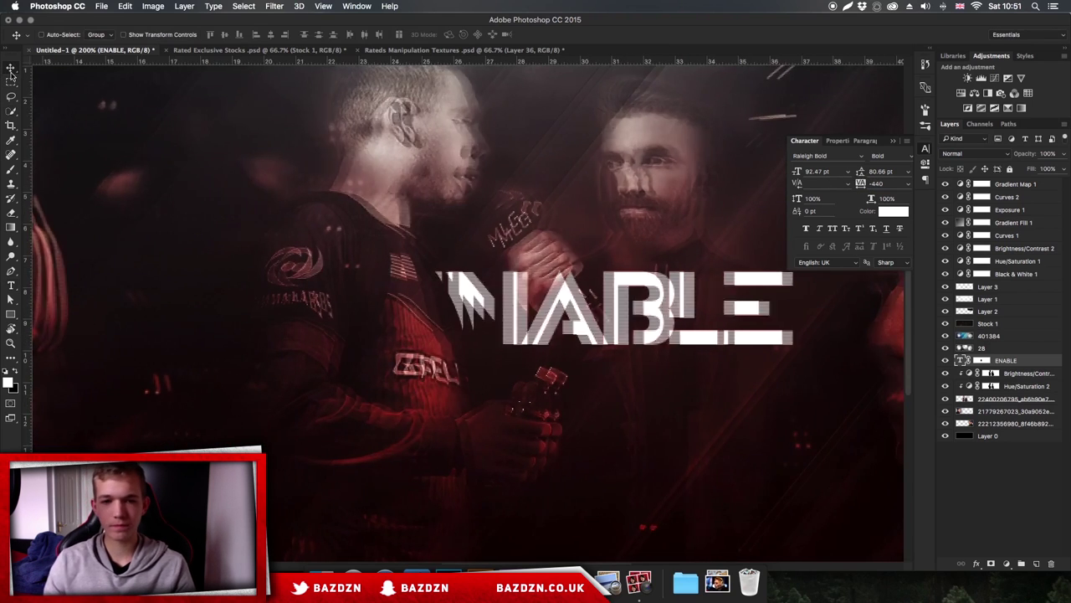
scroll(468, 313, "right", 2)
left_click(961, 360)
left_click_drag(636, 341, 670, 342)
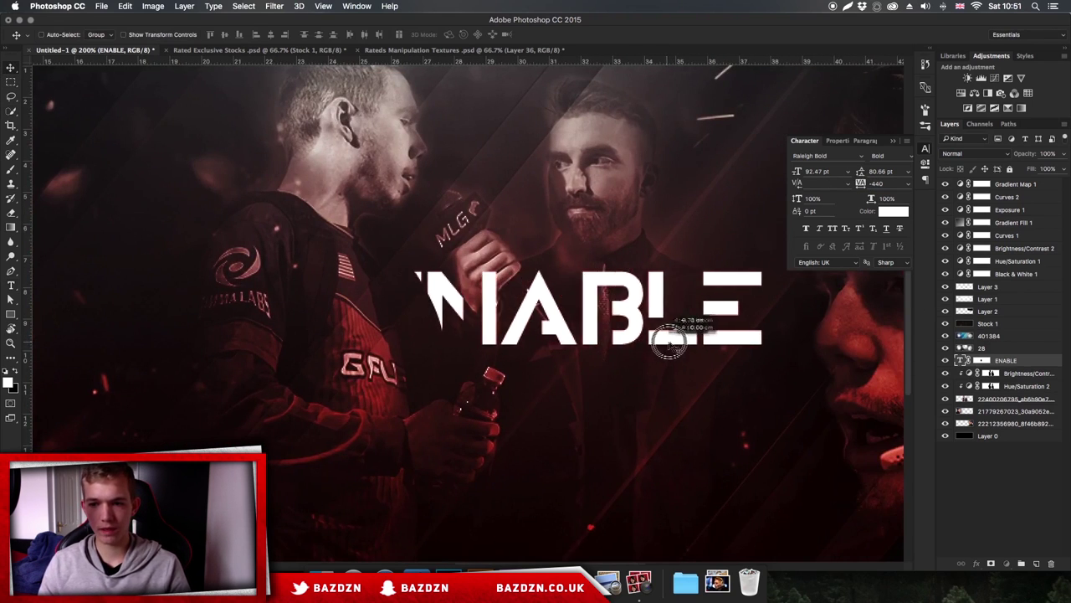
key("super+z")
Delete the layer mask of the ENABLE layer and shift the text right so the first E starts at the player's chest edge.
left_click(982, 362)
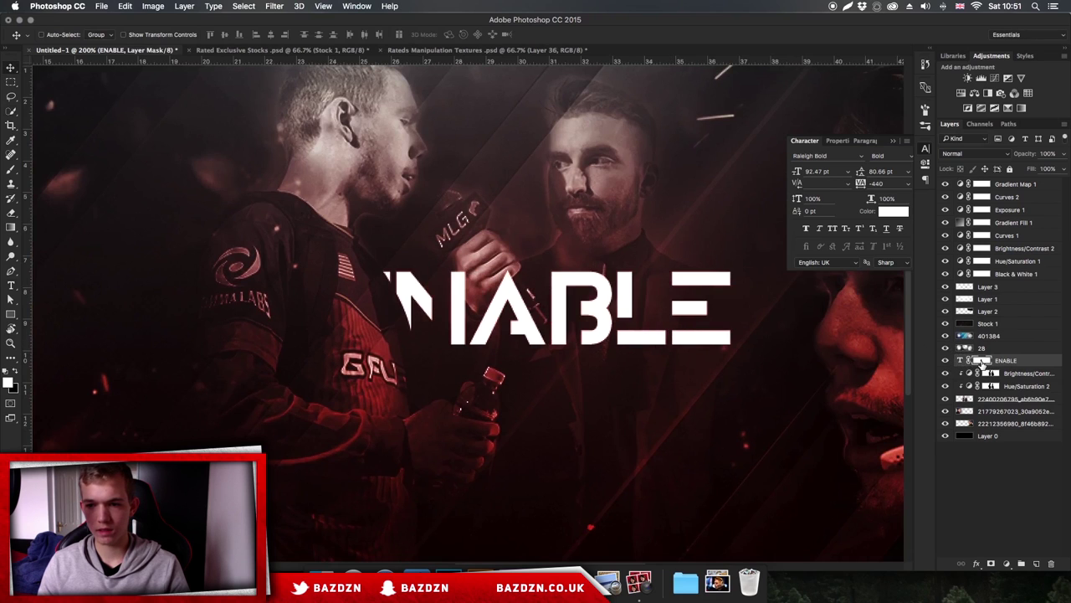
right_click(982, 365)
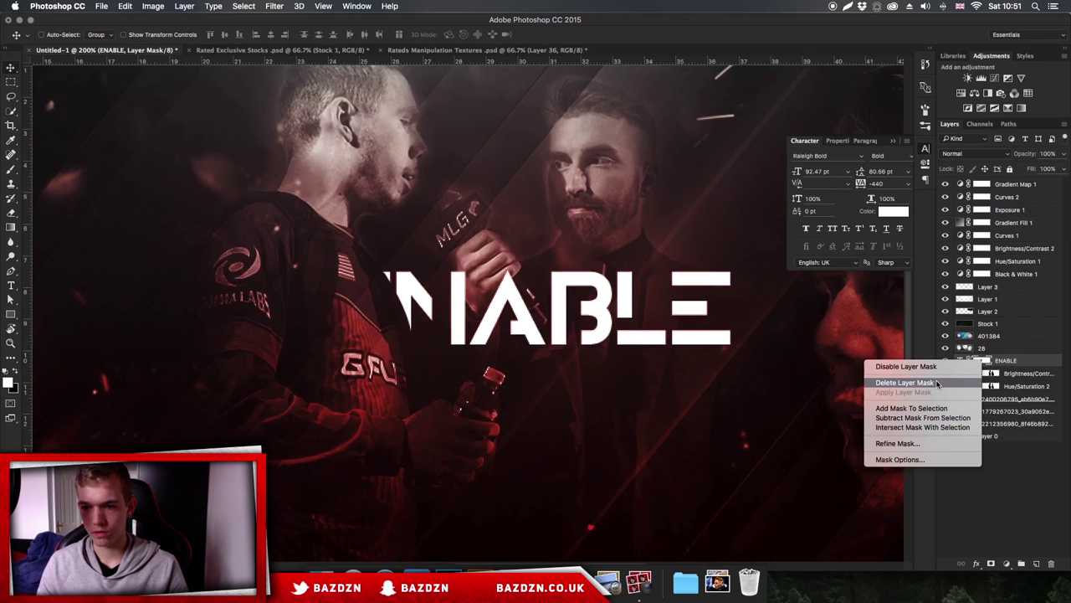
left_click(962, 382)
left_click_drag(494, 328, 554, 341)
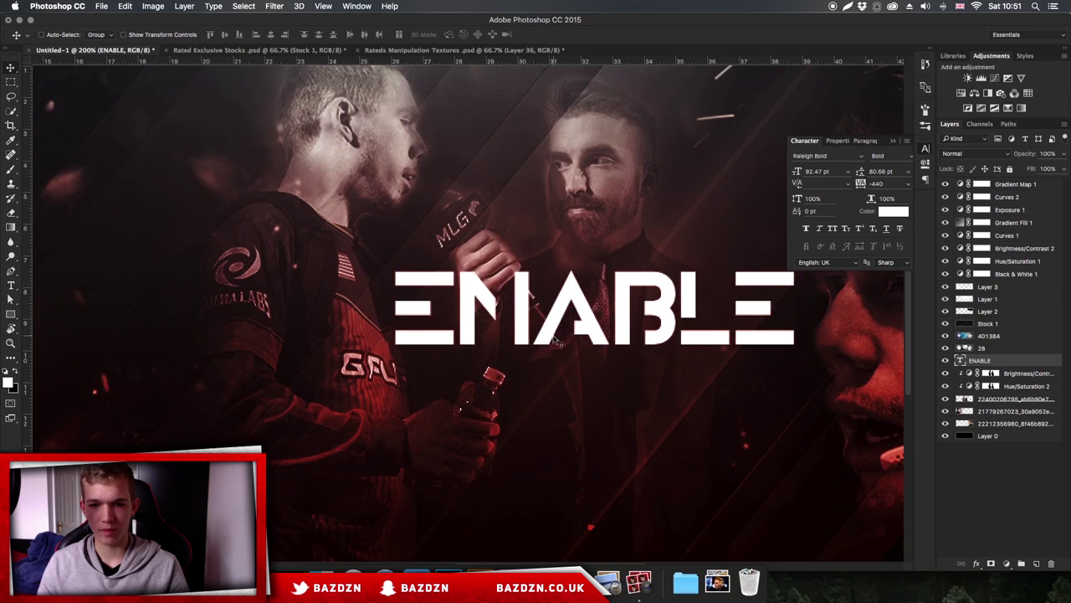
Add a layer mask to the ENABLE layer and delete the extra vector mask.
left_click(991, 564)
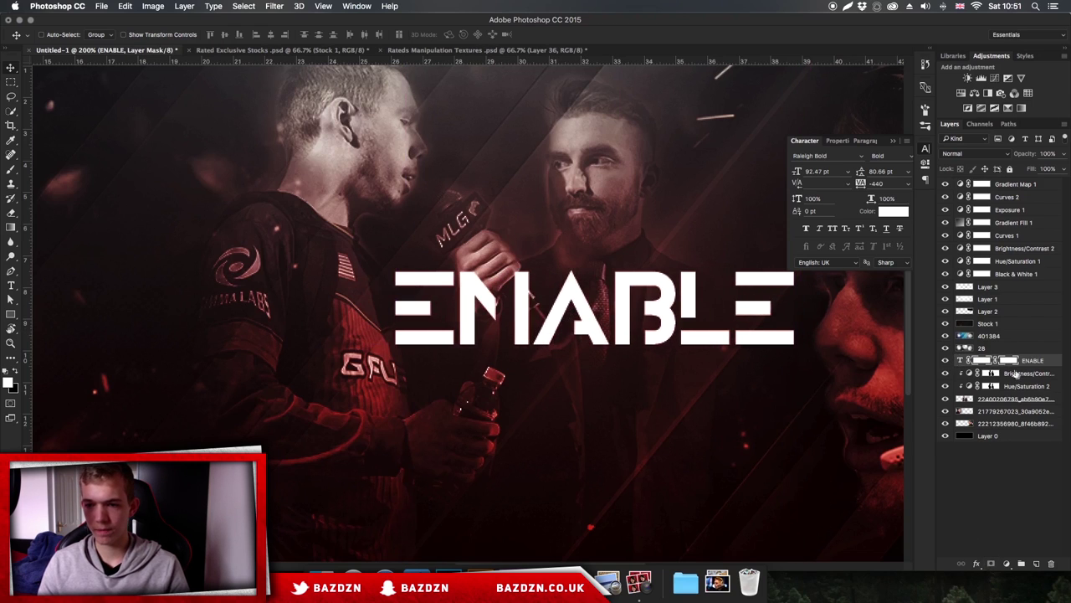
key("Delete")
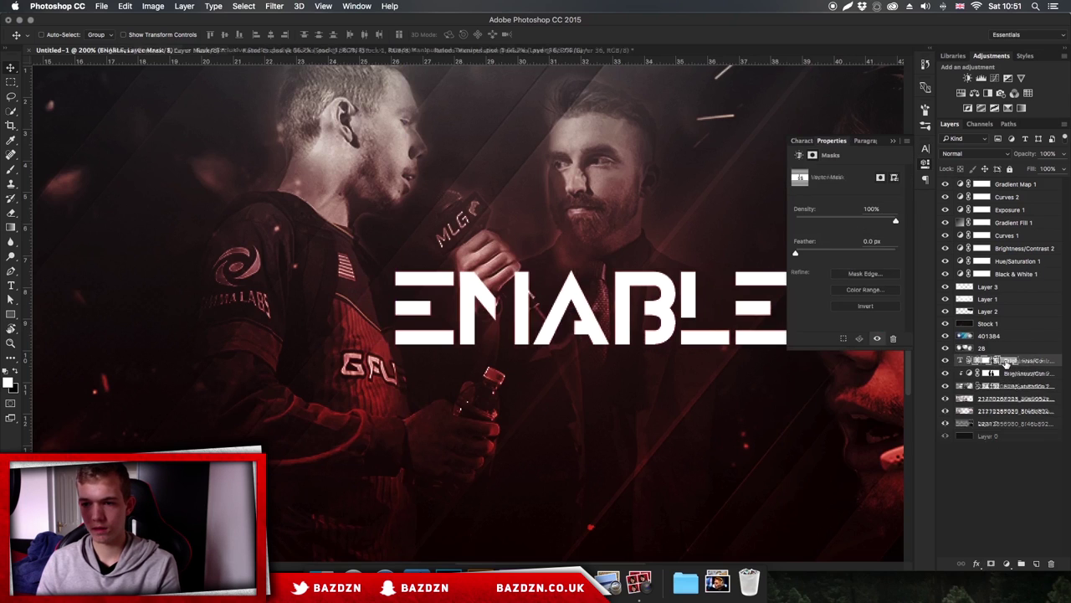
key("super+z")
right_click(1008, 360)
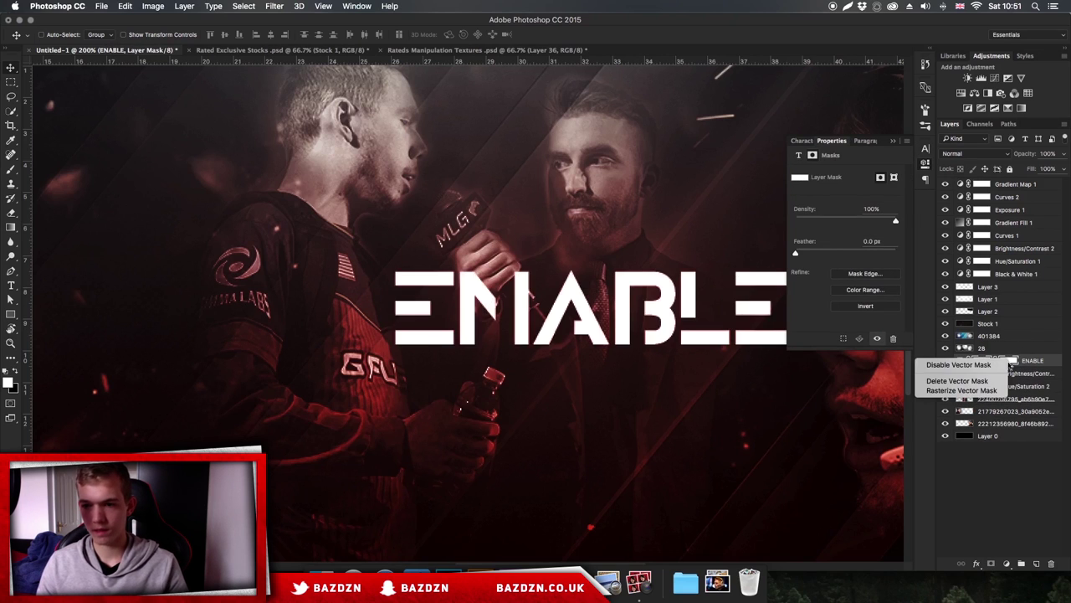
left_click(1000, 381)
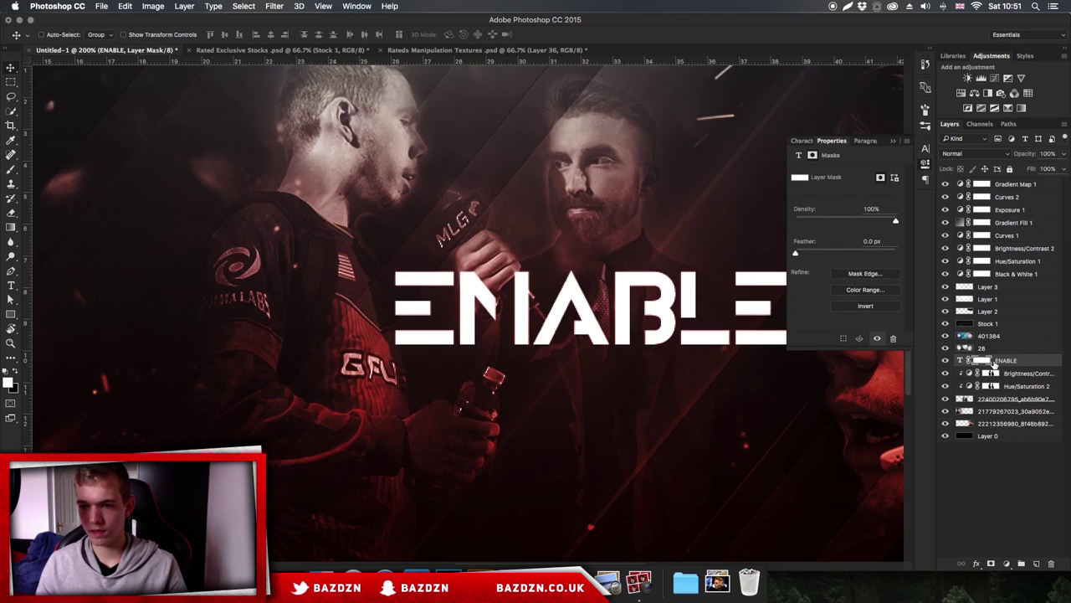
Hide the ENABLE text layer and activate the Pen tool for tracing the player in front of it.
key("super+plus")
left_click_drag(547, 363, 606, 350)
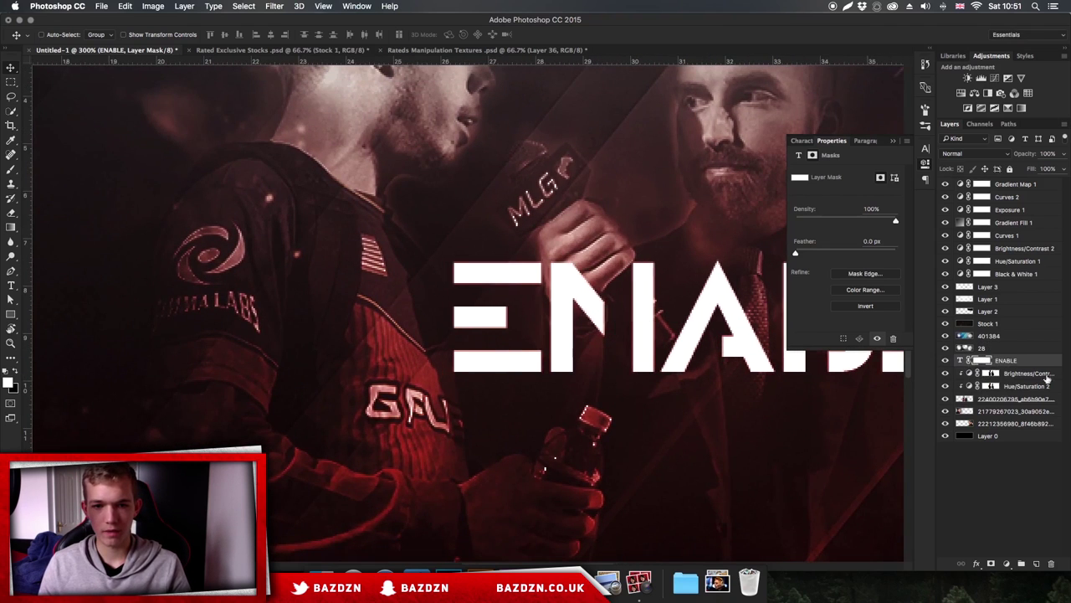
left_click(945, 362)
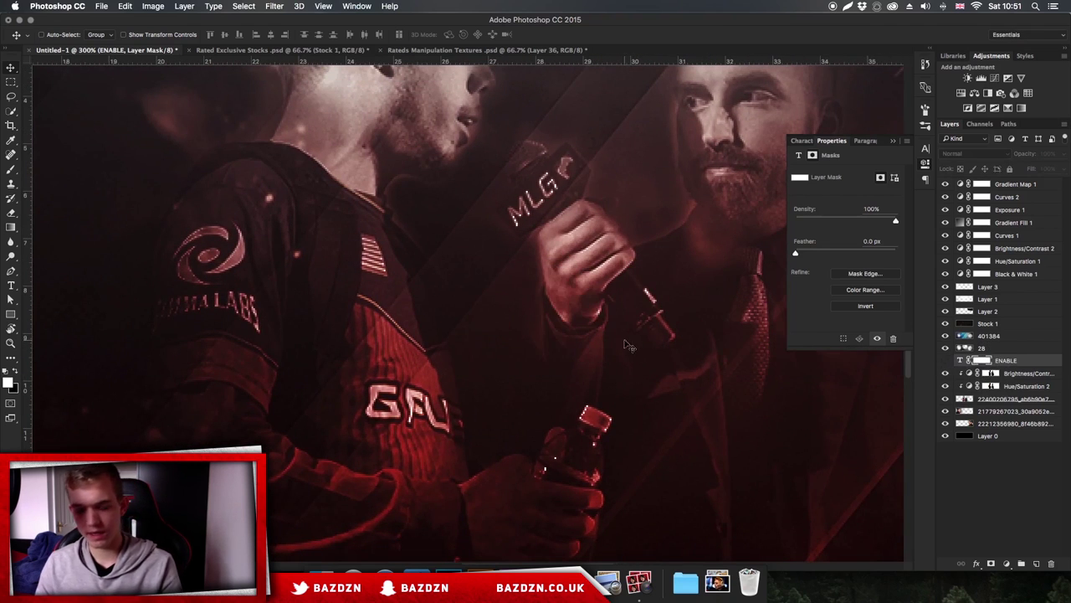
key("p")
left_click(432, 266)
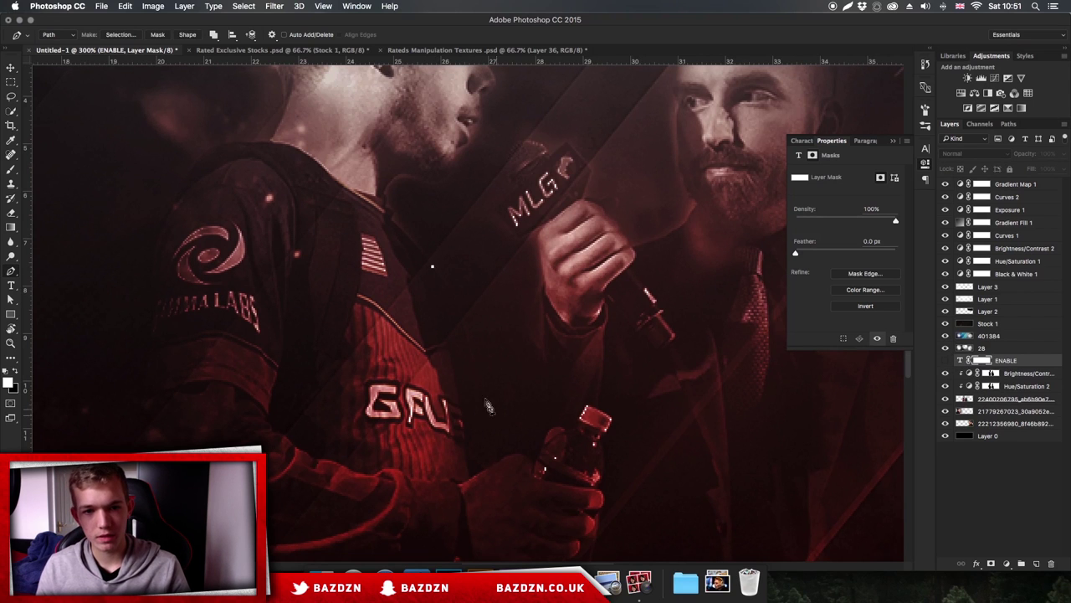
key("super+equal")
key("super+equal")
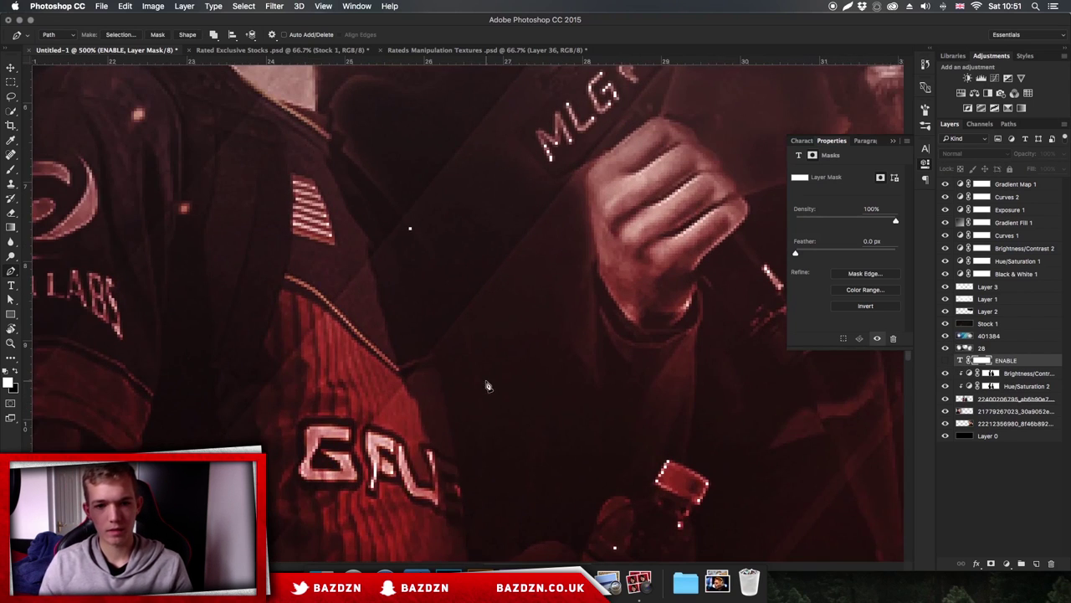
left_click_drag(477, 381, 486, 472)
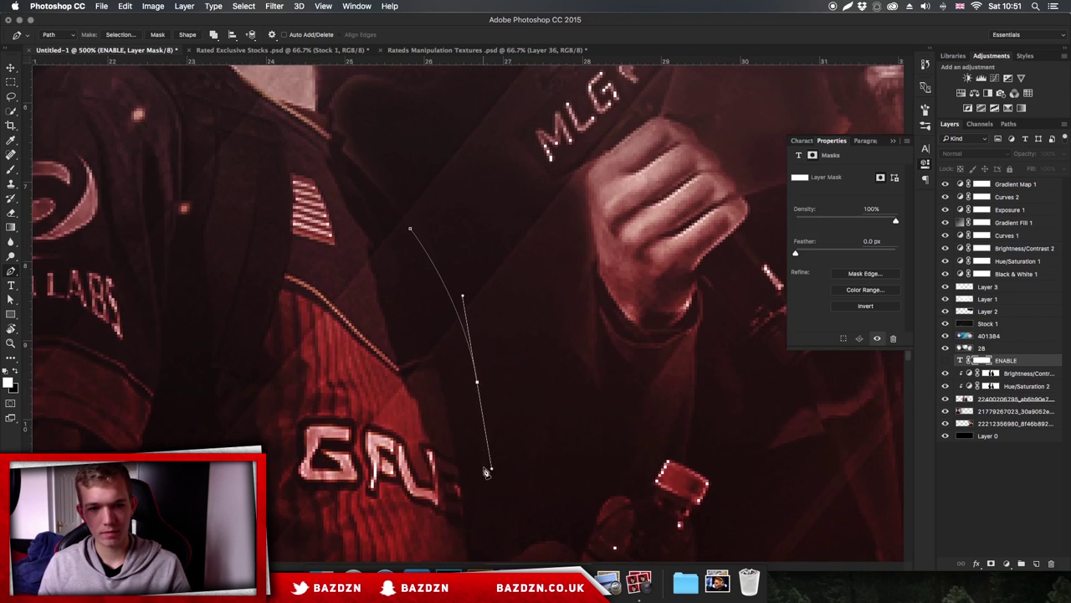
scroll(479, 460, "down", 8)
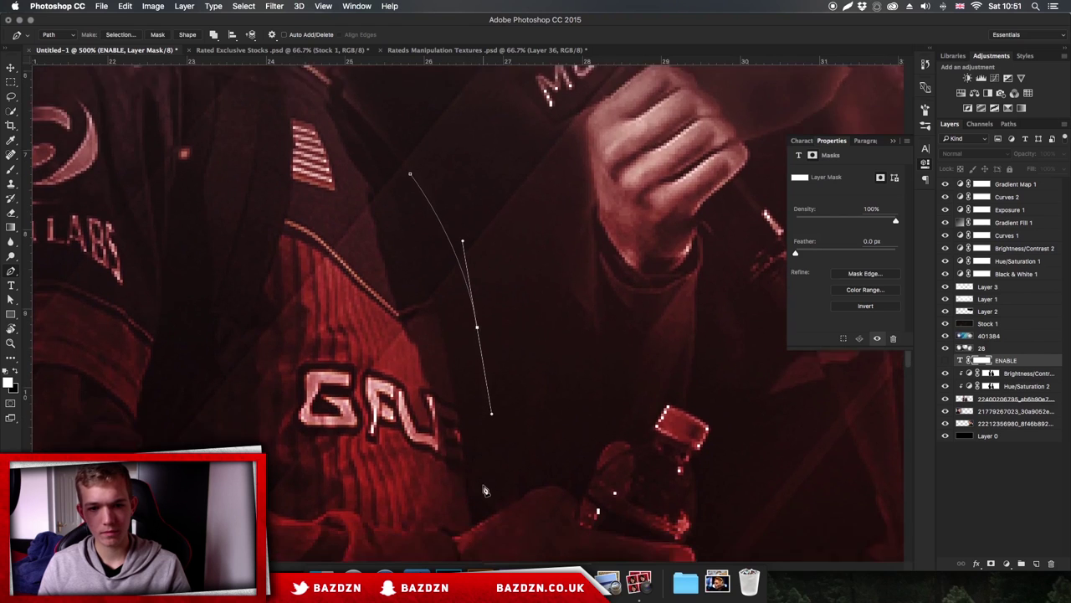
key("super+z")
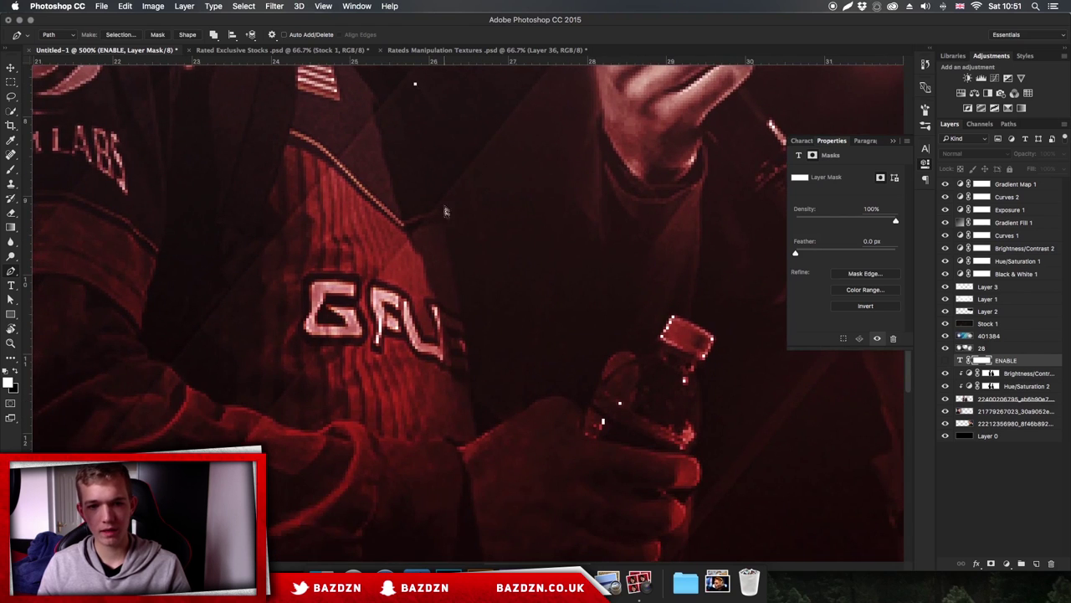
scroll(431, 230, "up", 6)
key("super+z")
key("super+alt+z")
key("super+alt+z")
Trace a curved path along the central player's chest edge from beside the flag patch down past the jersey lettering.
left_click(375, 176)
left_click(375, 178)
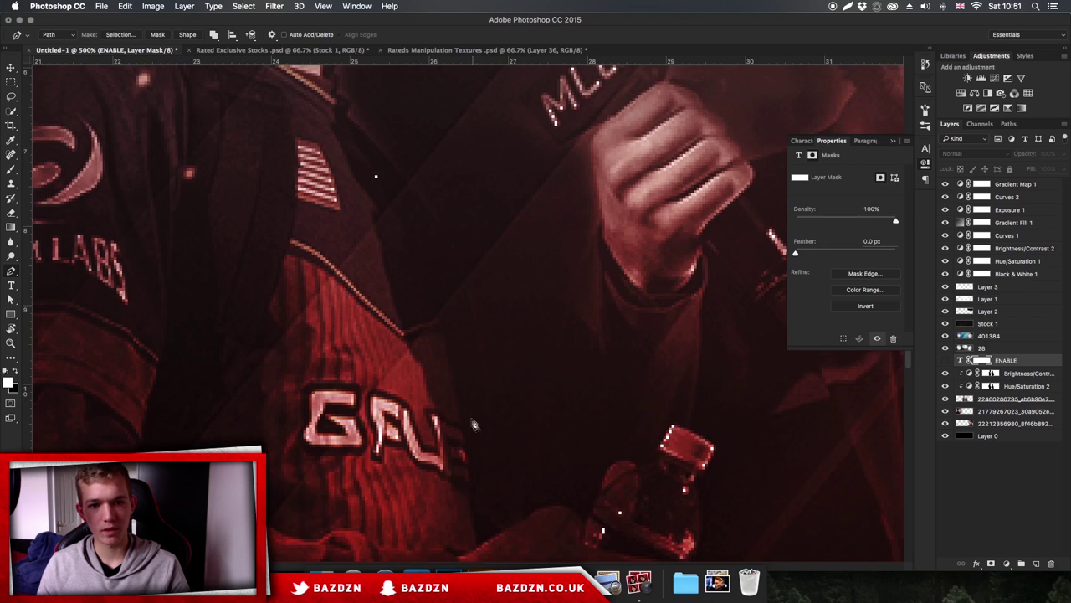
left_click_drag(460, 411, 461, 507)
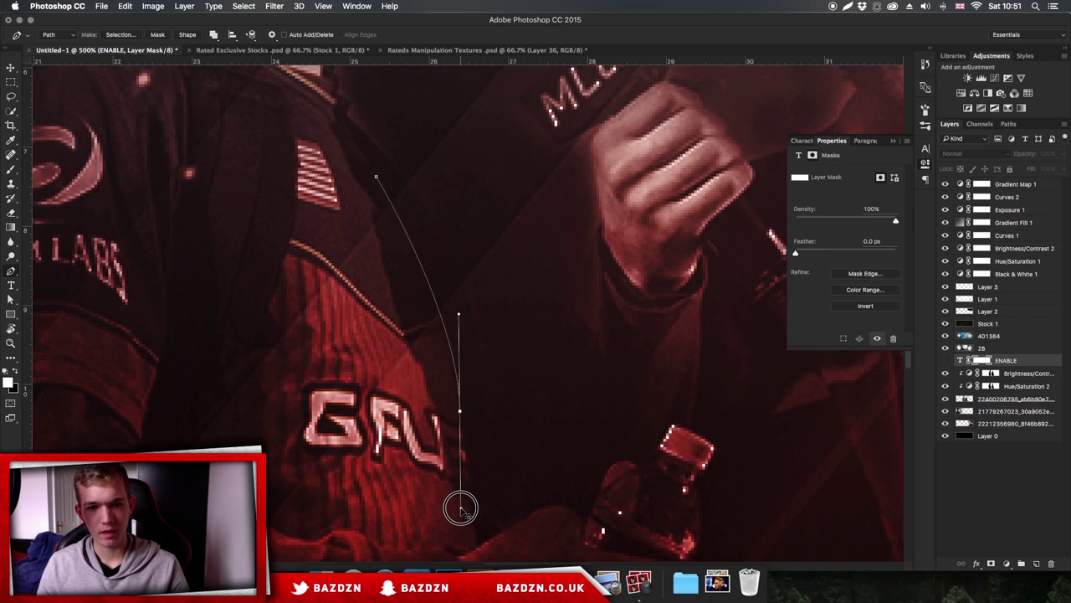
scroll(469, 507, "left", 1)
left_click(474, 506)
key("super+minus")
key("super+minus")
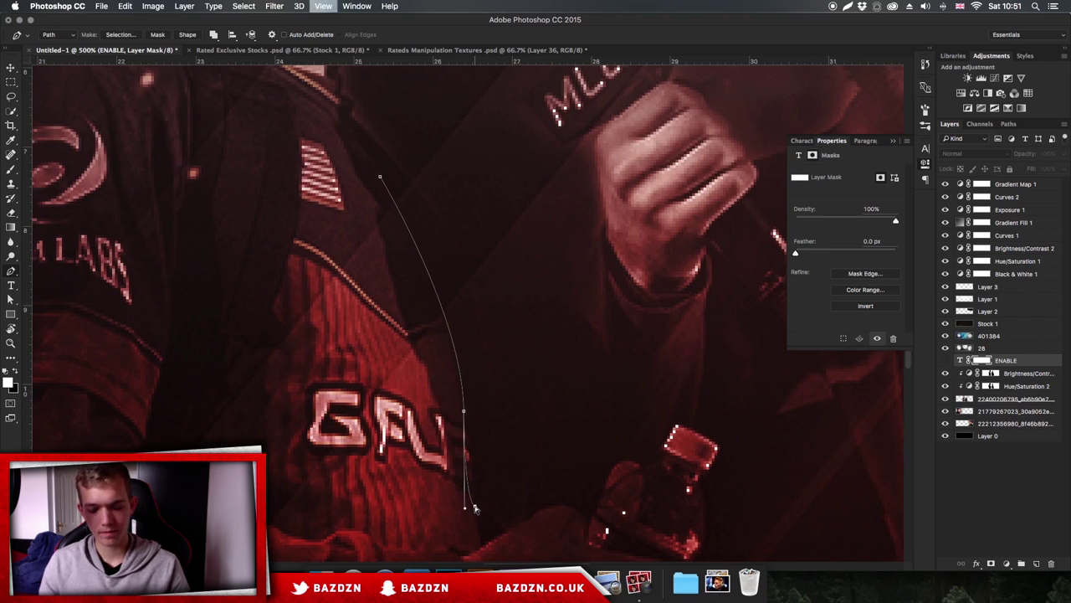
Close the path through the inside of the player's jersey and convert it to a selection.
left_click_drag(431, 404, 672, 416)
scroll(672, 416, "right", 5)
left_click(398, 437)
left_click(378, 297)
left_click(354, 238)
left_click(355, 193)
left_click(425, 236)
right_click(371, 238)
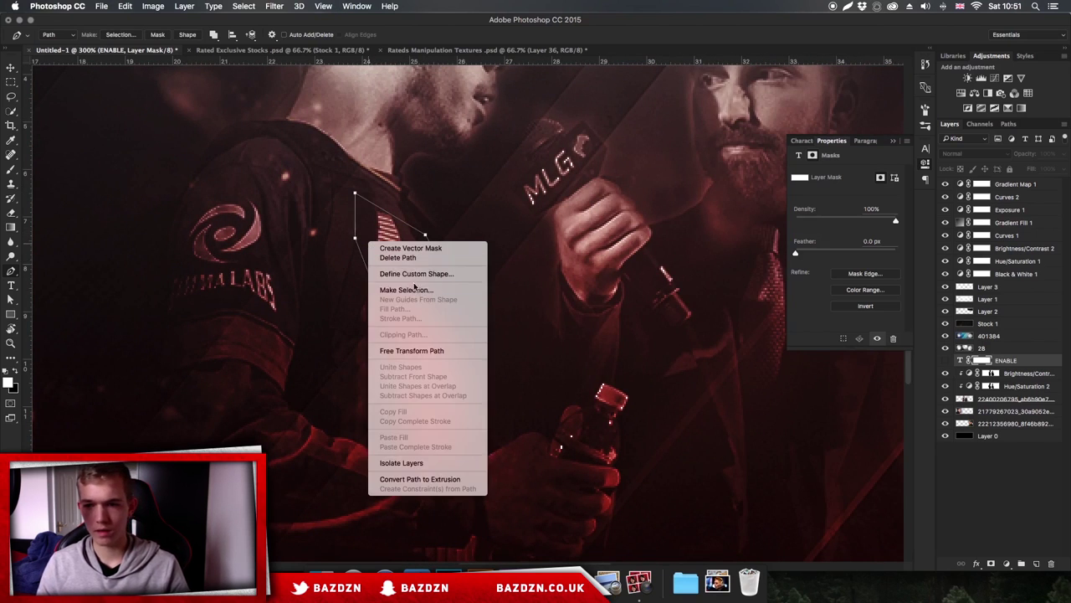
left_click(386, 287)
key("Return")
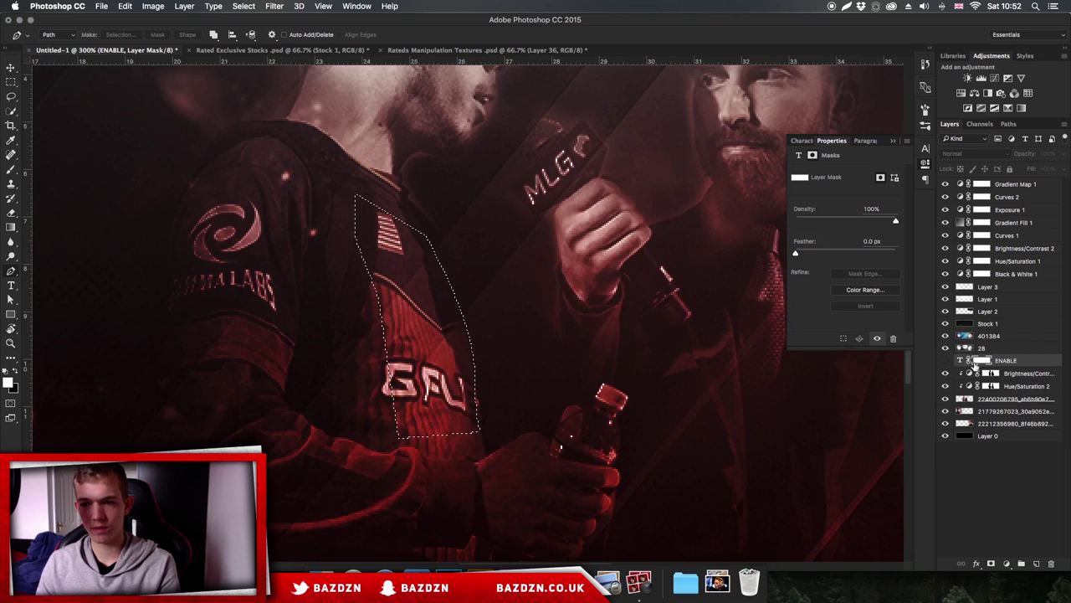
Show the ENABLE layer again, fill the selected chest area with black on its layer mask and deselect.
left_click(946, 361)
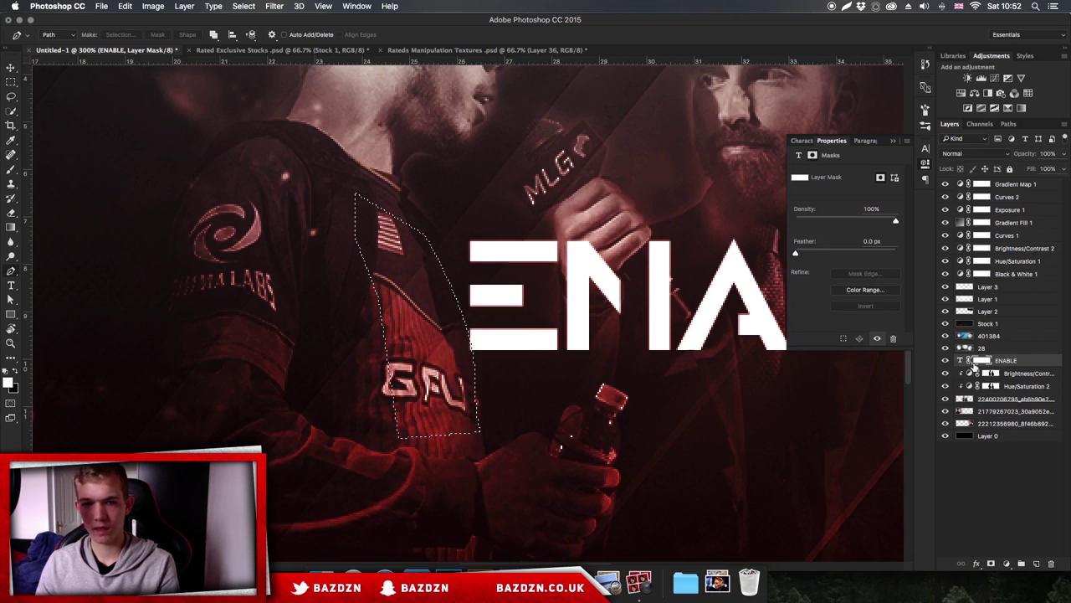
key("super+d")
key("super+minus")
key("super+minus")
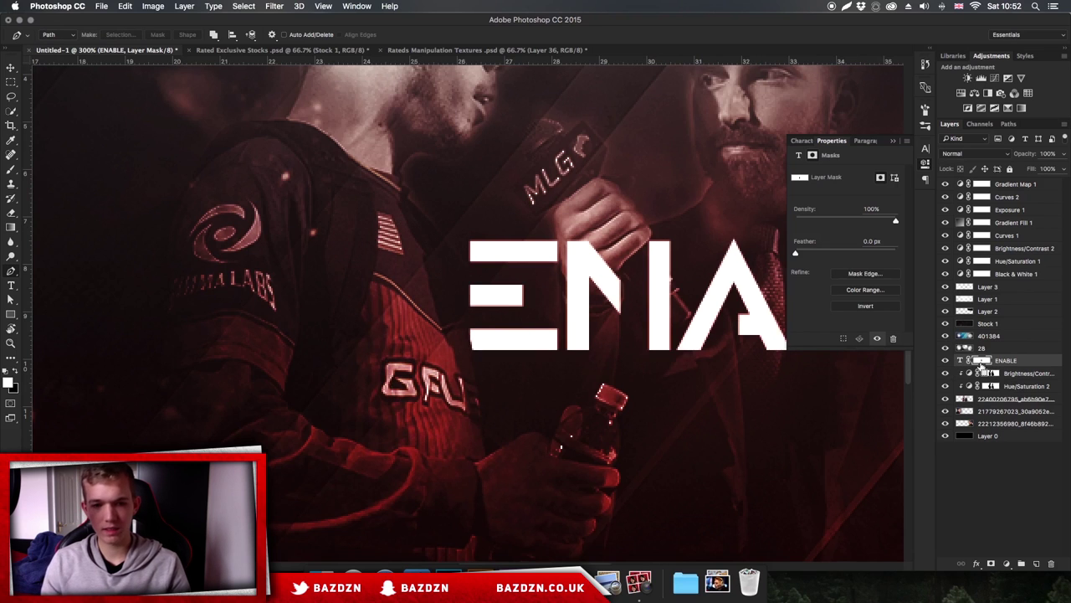
key("super+minus")
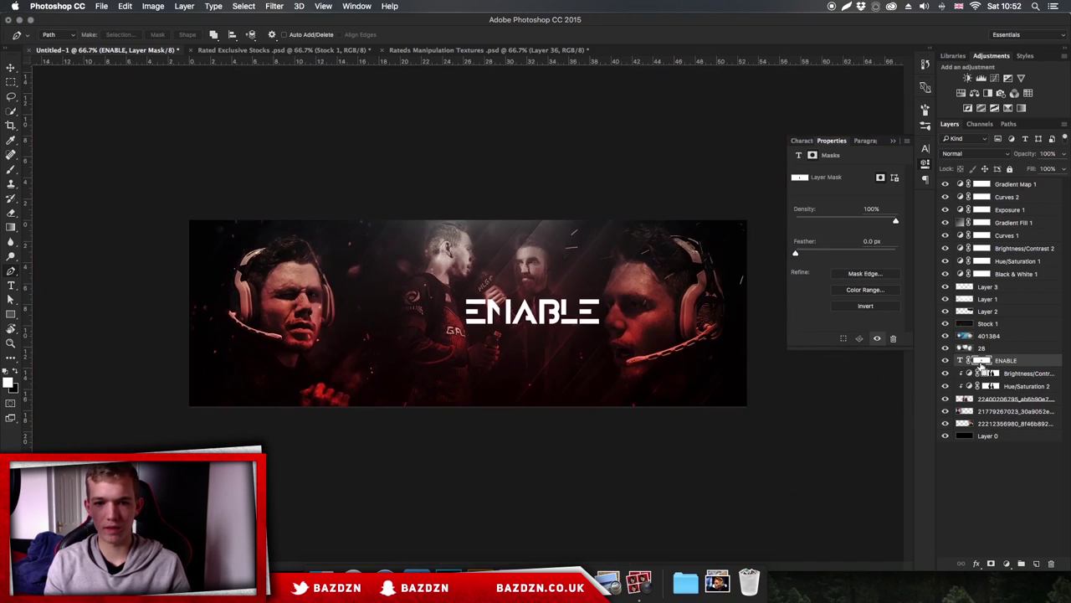
key("super+plus")
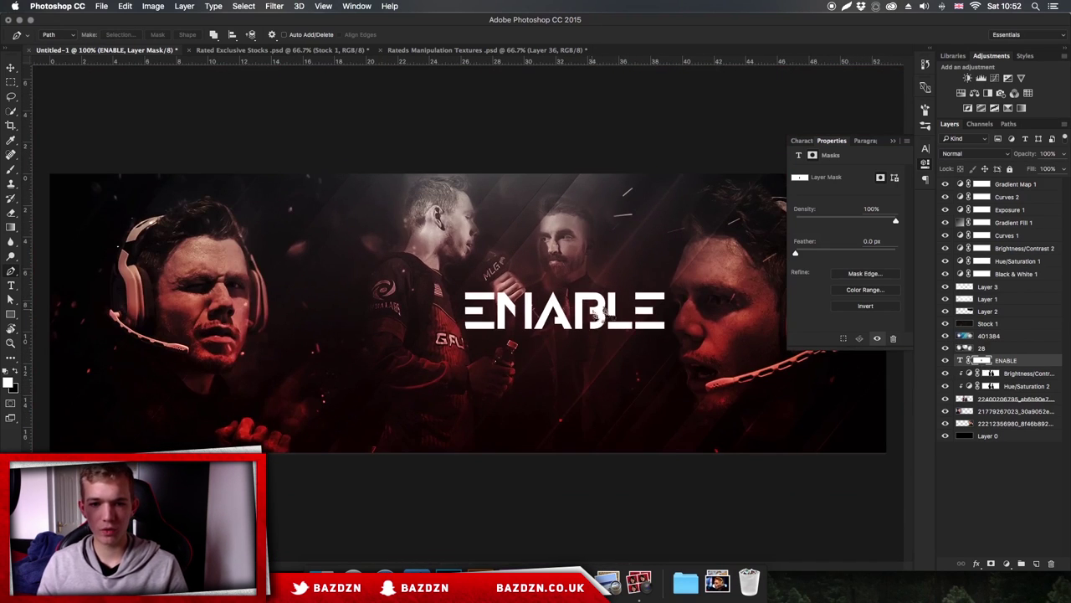
key("v")
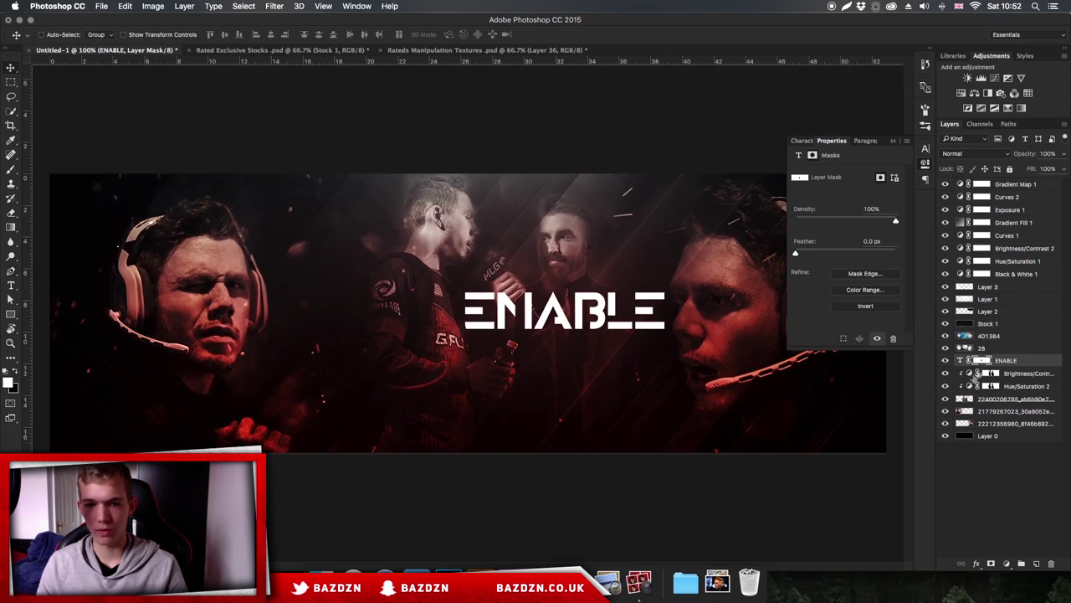
left_click(893, 141)
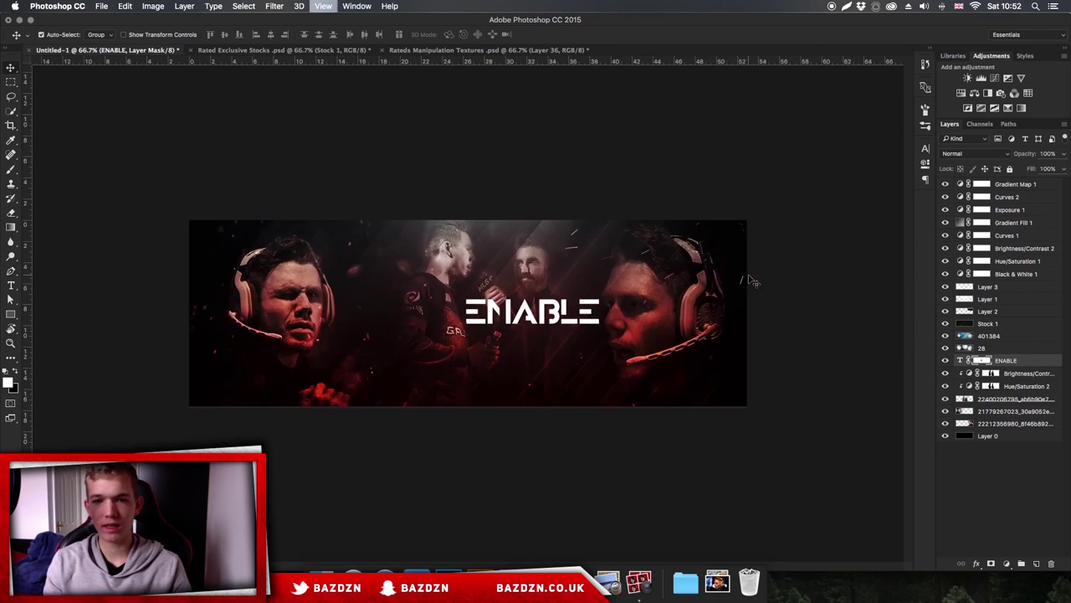
Try a reversed Foreground to Background gradient overlay on the ENABLE layer.
left_click(1036, 362)
double_click(1035, 361)
left_click_drag(678, 212, 664, 15)
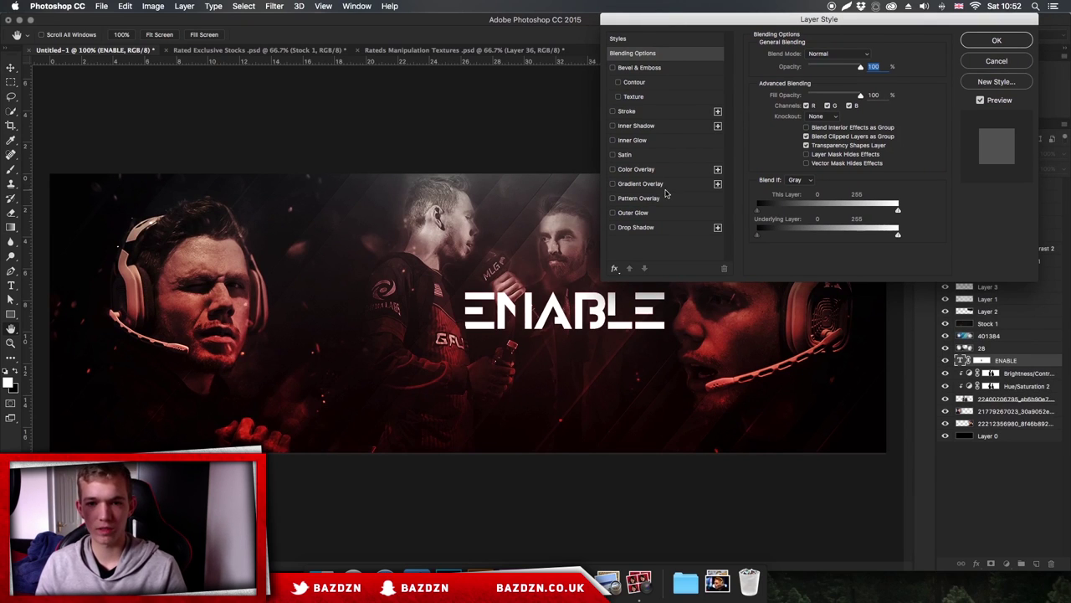
left_click(641, 183)
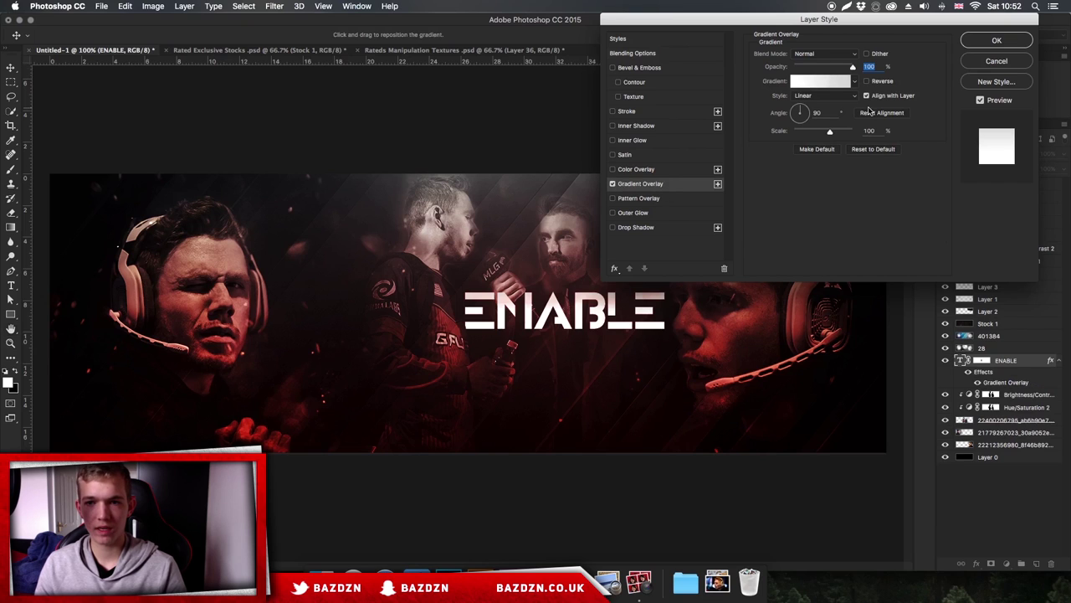
left_click(825, 82)
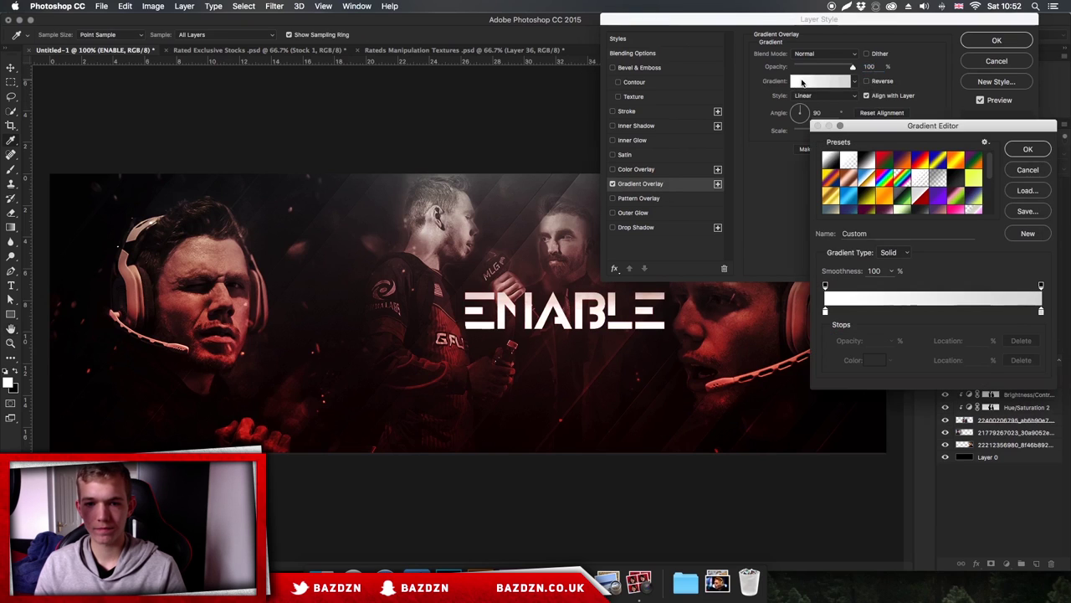
left_click(854, 162)
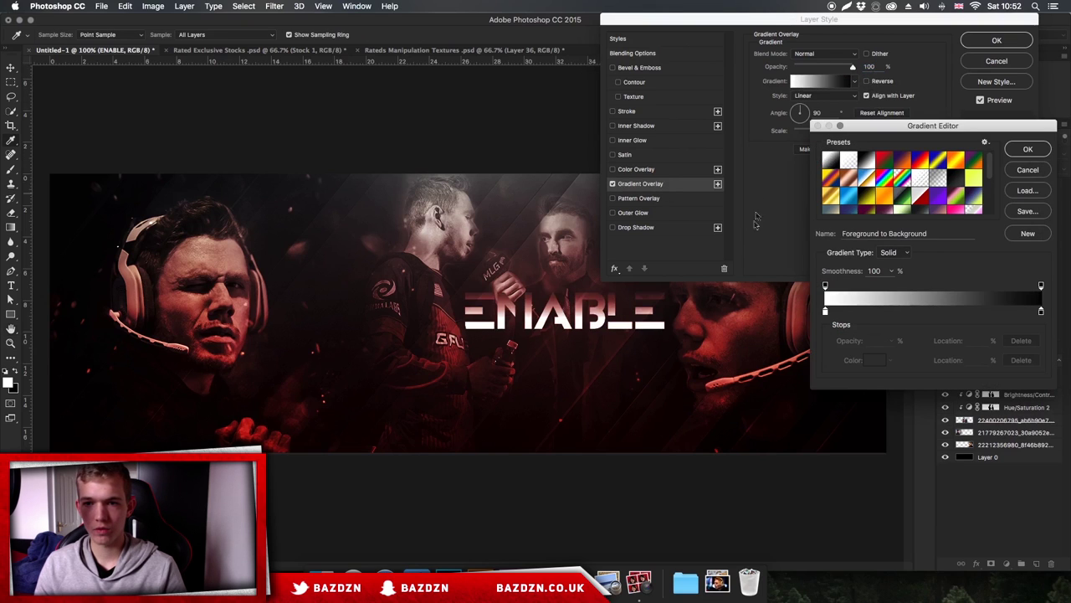
left_click(1027, 149)
left_click(867, 81)
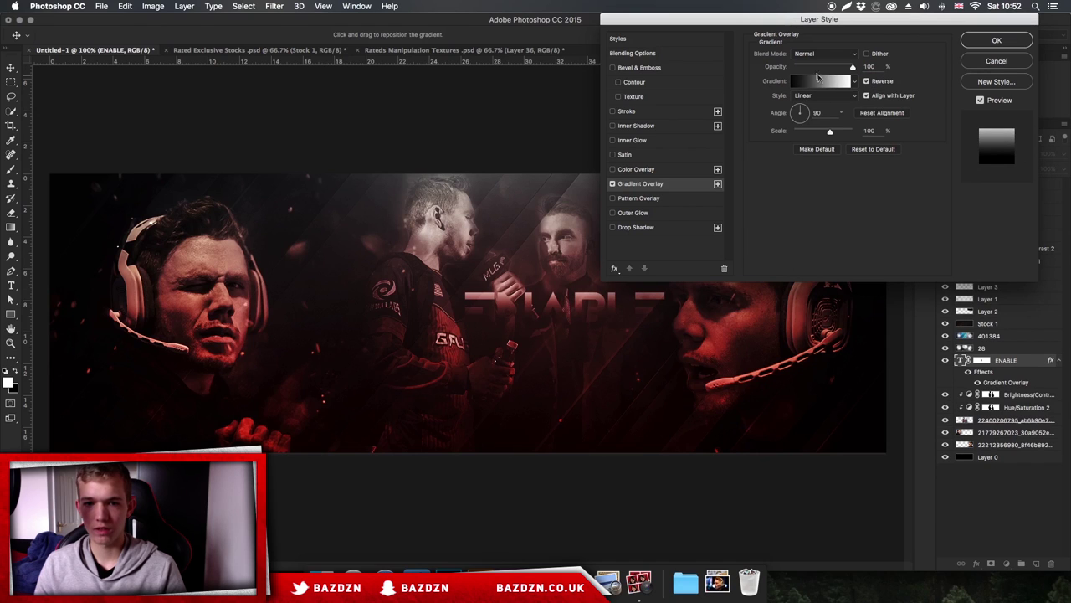
Try the Multiply blend mode at 46% opacity for the gradient overlay, shift the gradient and cancel the layer style.
left_click(823, 54)
left_click(801, 94)
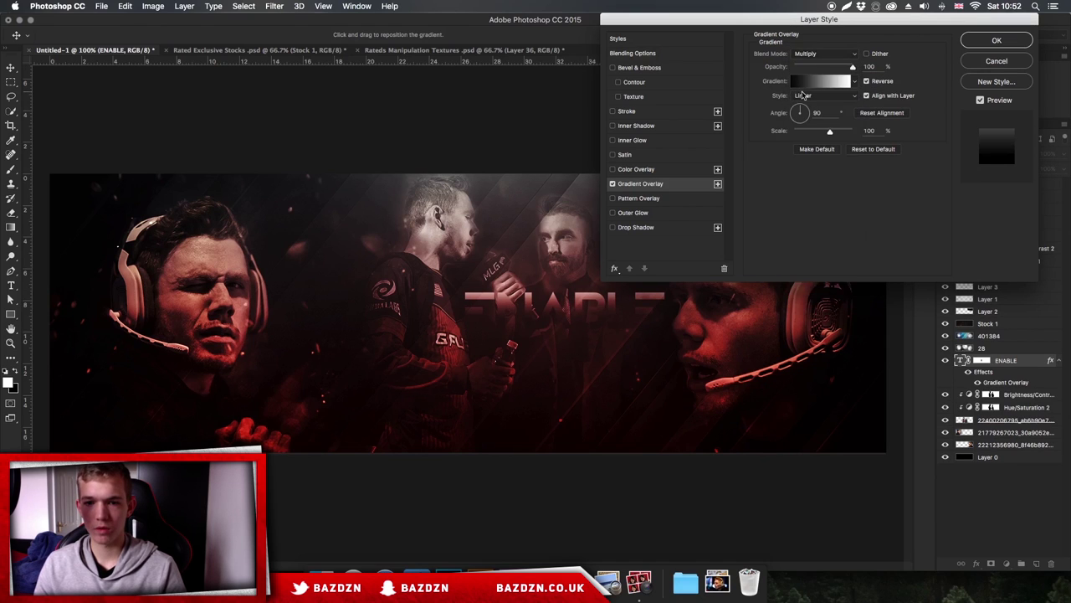
left_click(832, 50)
left_click(828, 53)
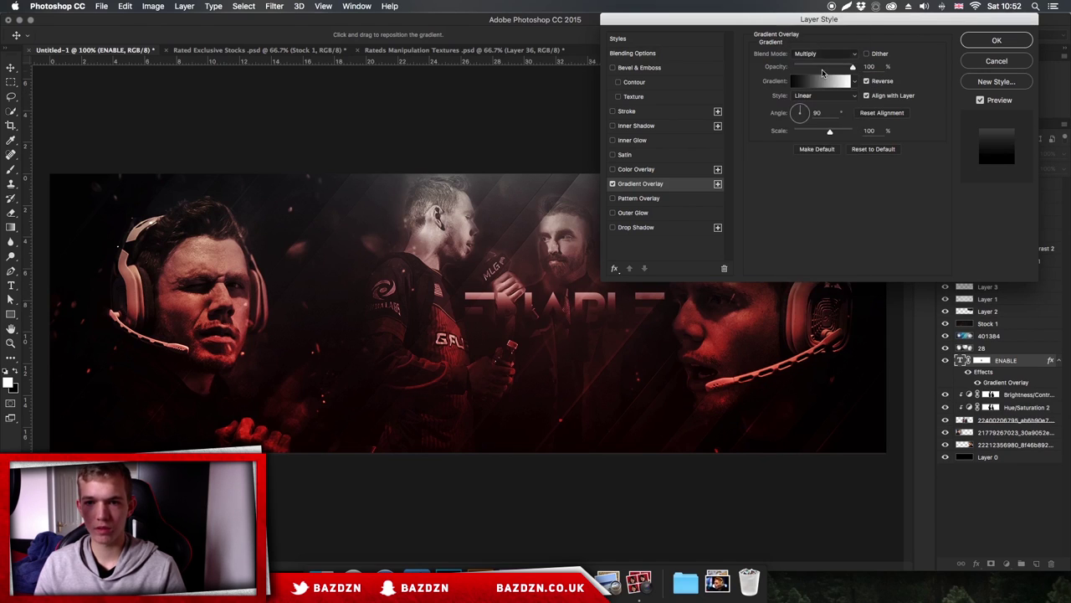
left_click_drag(852, 67, 822, 67)
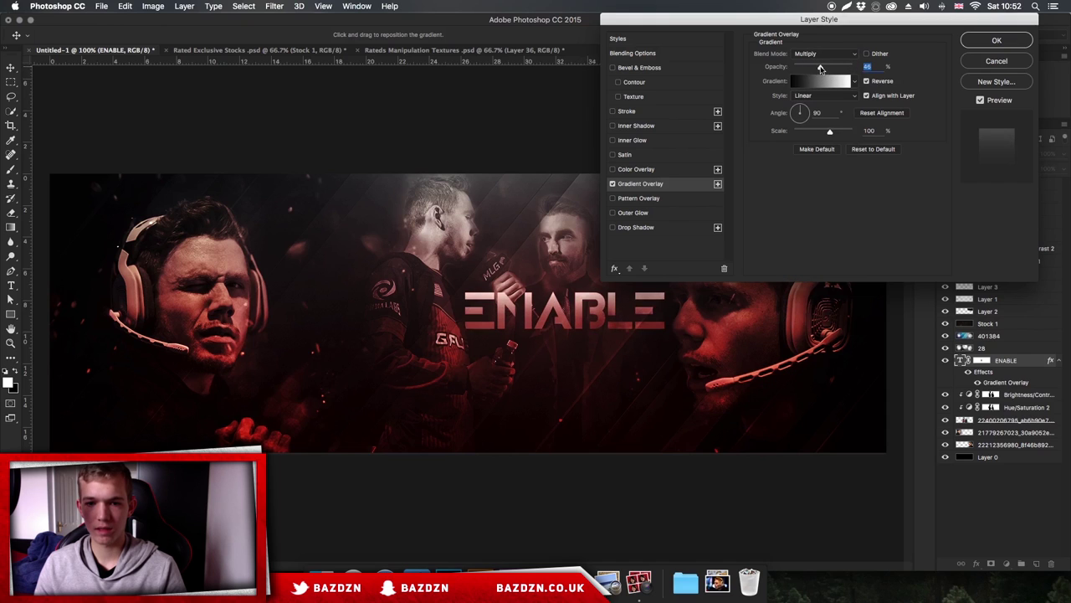
left_click_drag(565, 322, 565, 304)
left_click(994, 62)
Change the colour of the whole ENABLE text to red e70000 and commit the edit.
double_click(963, 359)
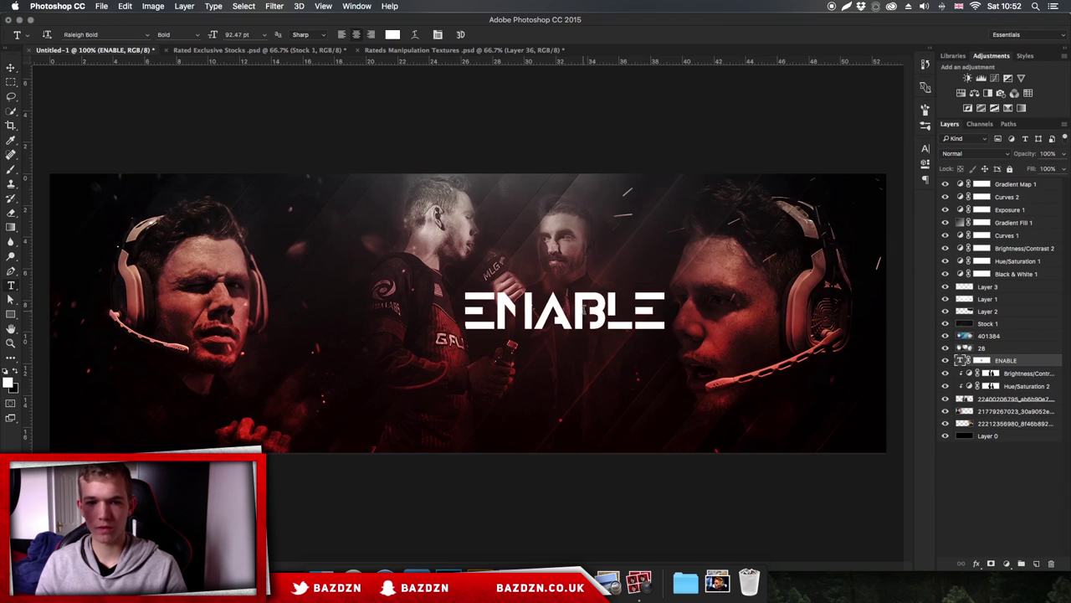
left_click(394, 36)
left_click_drag(808, 138, 832, 109)
left_click(933, 90)
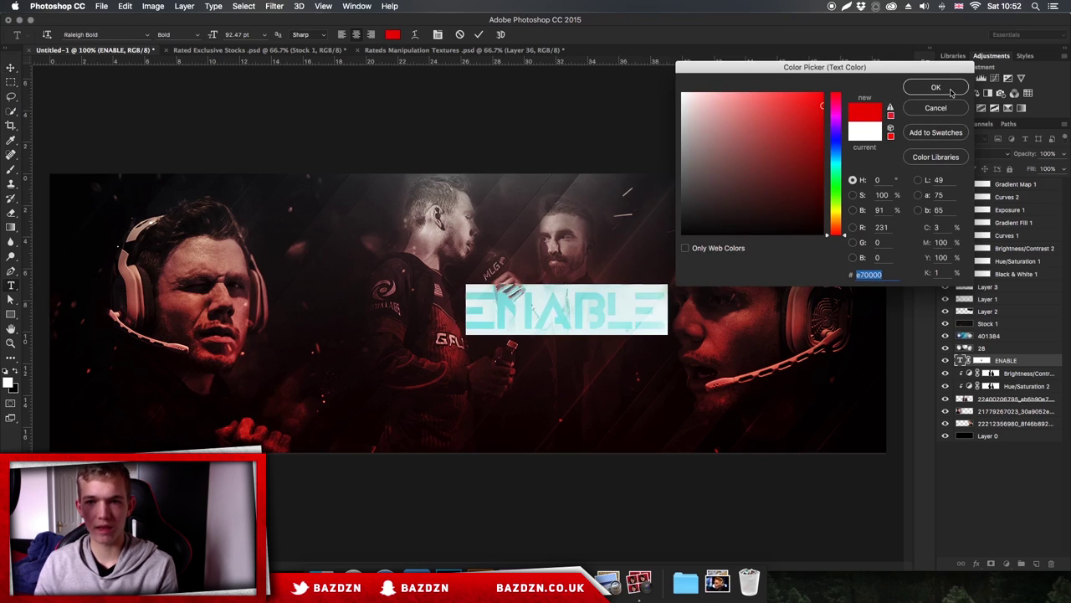
left_click(1030, 366)
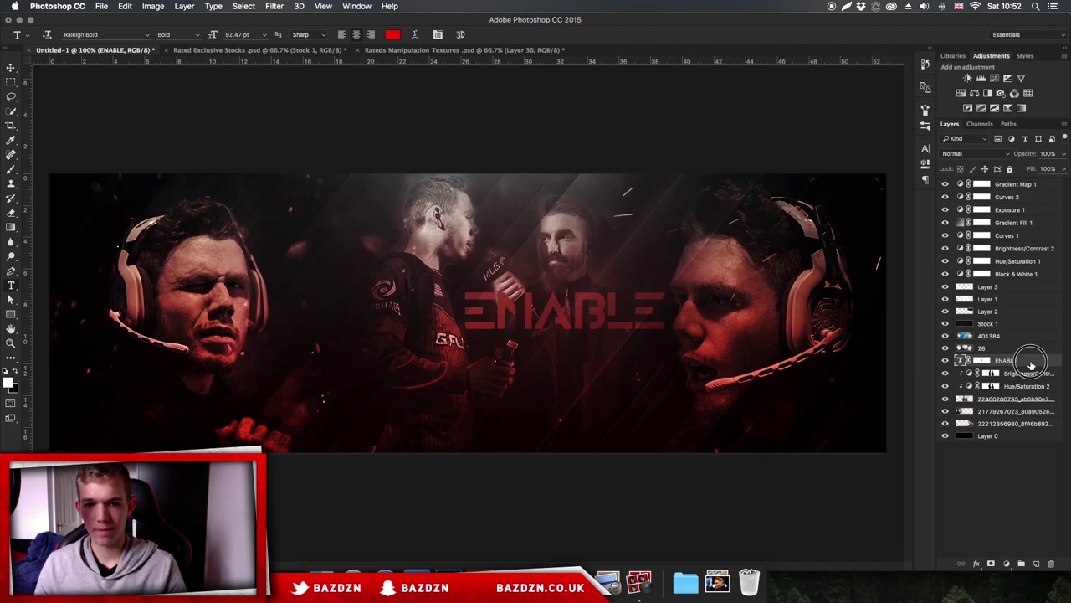
Give the ENABLE layer a Black, White gradient overlay in Multiply mode at 25% opacity.
double_click(1032, 362)
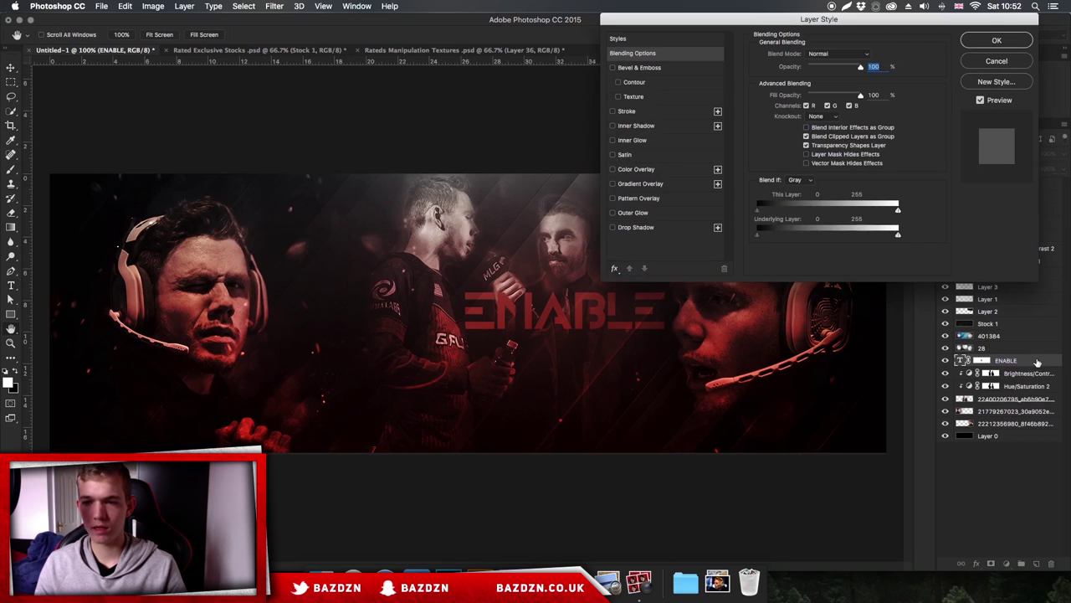
left_click(678, 184)
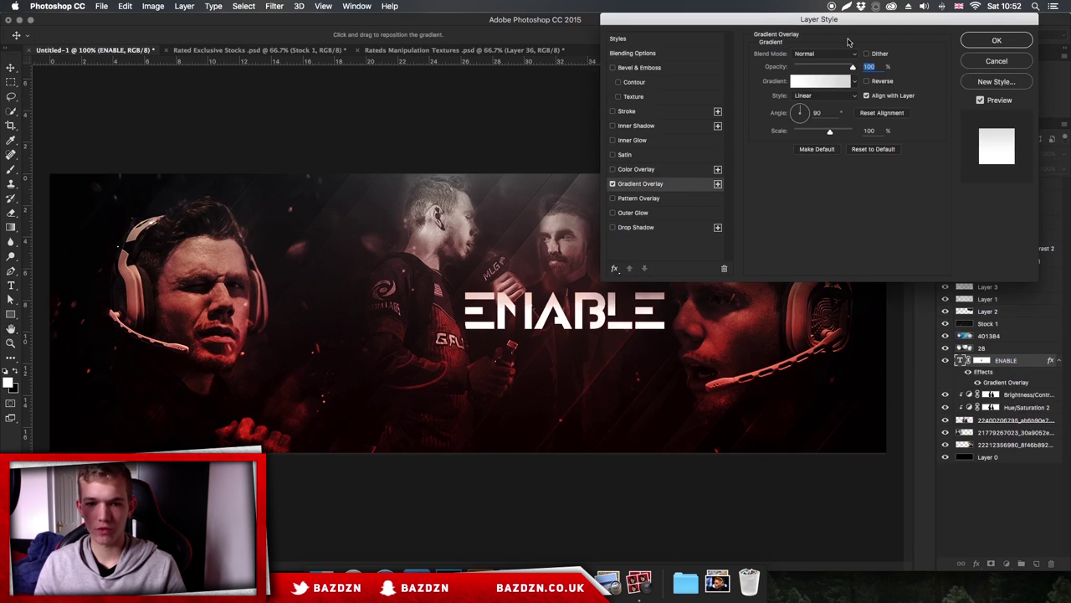
left_click(824, 53)
left_click(809, 88)
left_click(824, 83)
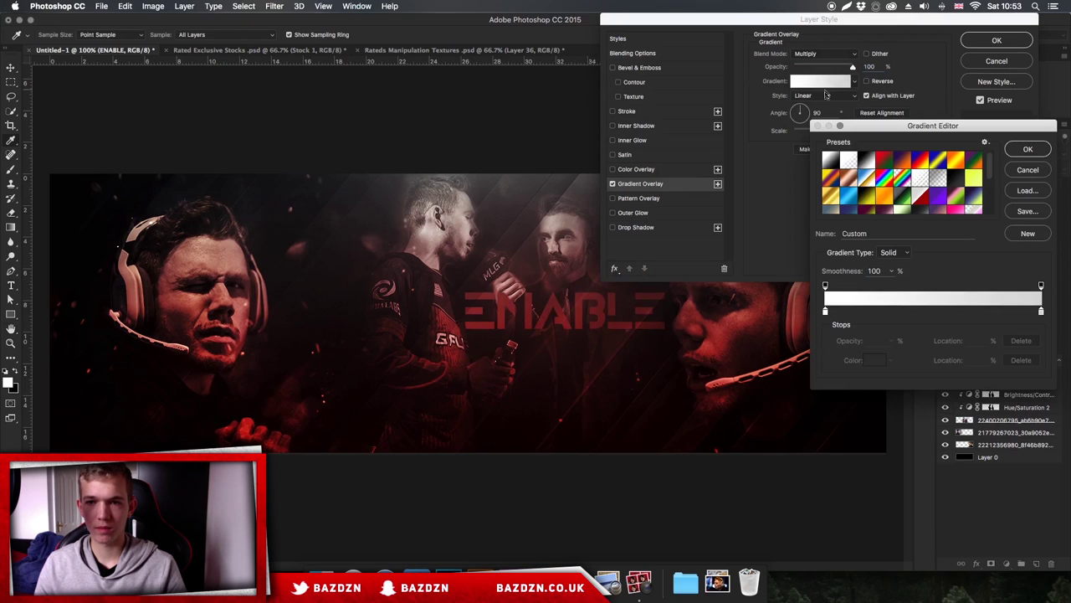
left_click(868, 160)
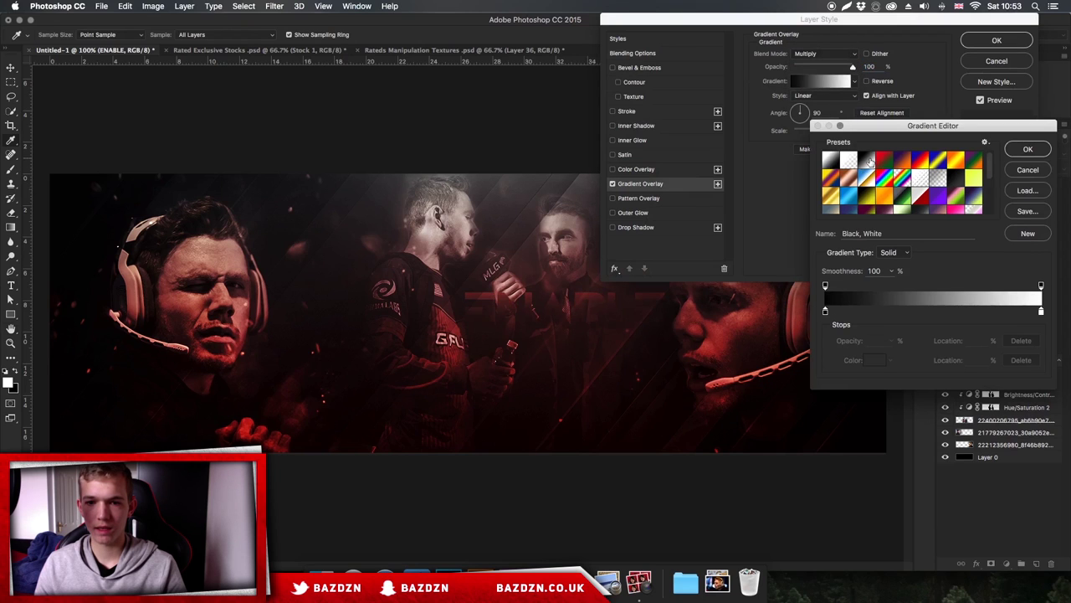
left_click(1023, 149)
mouse_move(812, 66)
left_mouse_down()
mouse_move(797, 68)
mouse_move(809, 67)
left_mouse_up()
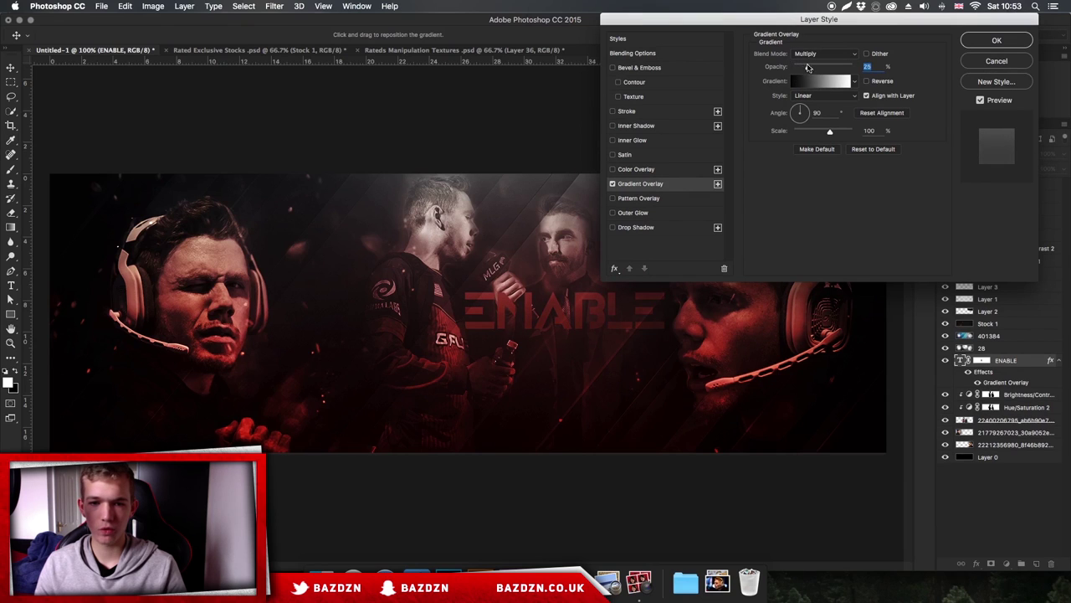
Add a black Multiply drop shadow at 100% opacity to the ENABLE text.
left_click(655, 227)
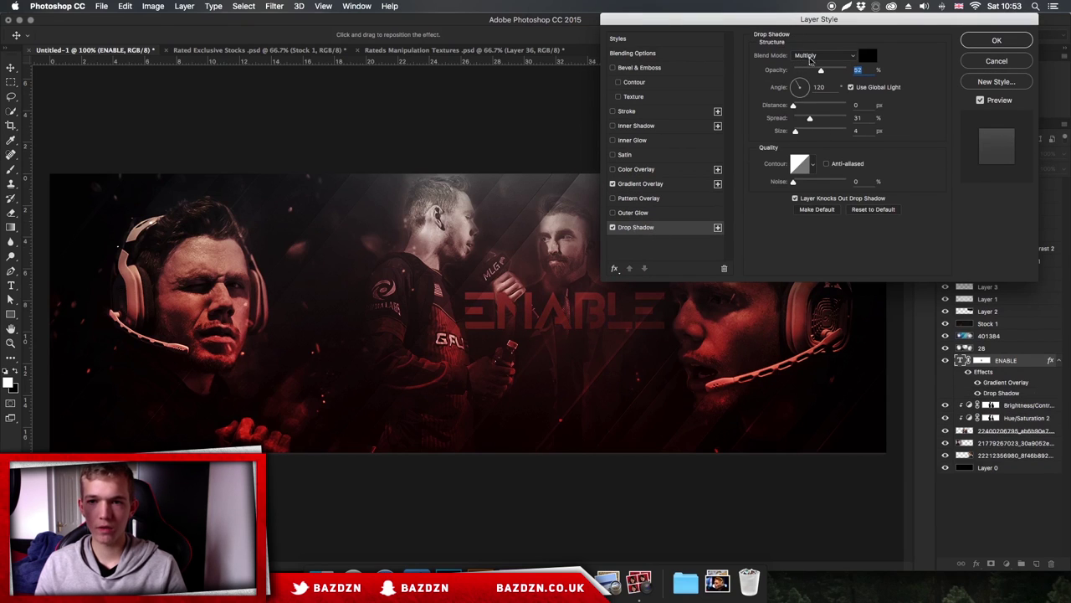
left_click(821, 56)
left_click(822, 55)
left_click(867, 55)
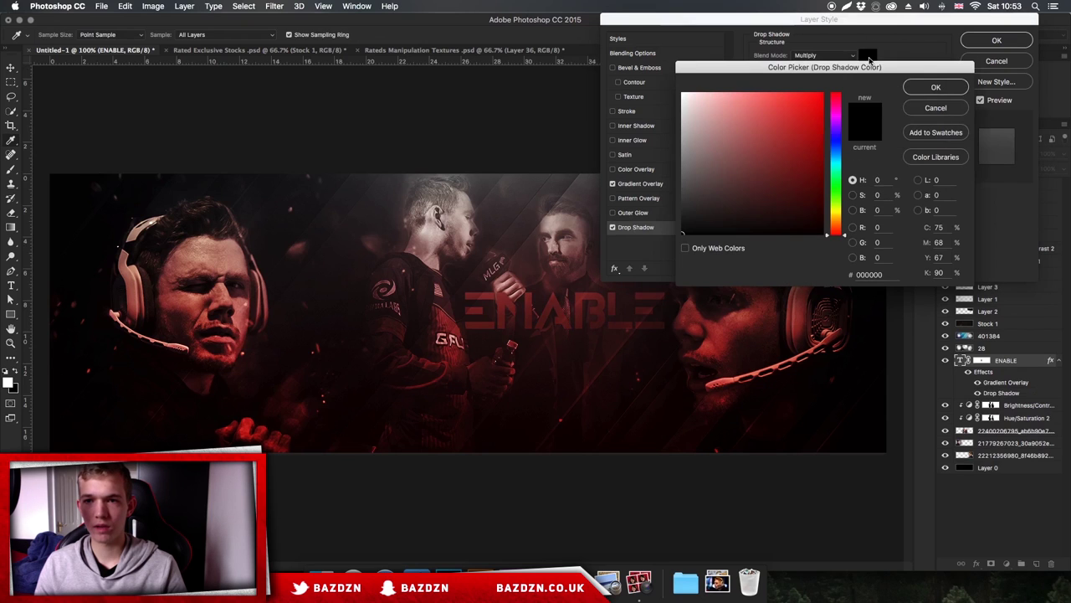
left_click(935, 87)
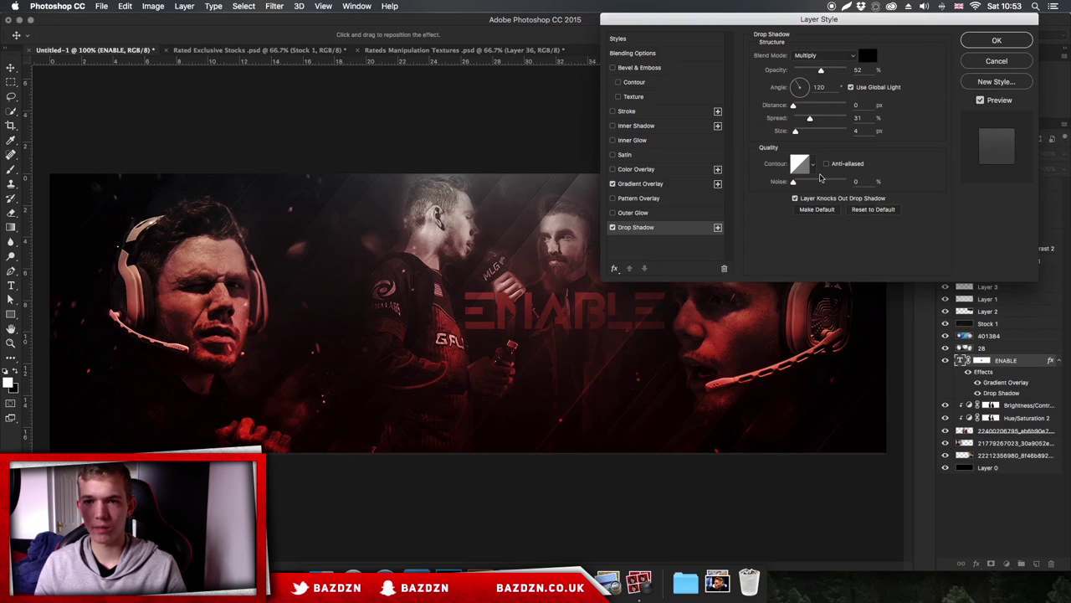
left_click_drag(800, 132, 800, 131)
left_click_drag(839, 71, 853, 73)
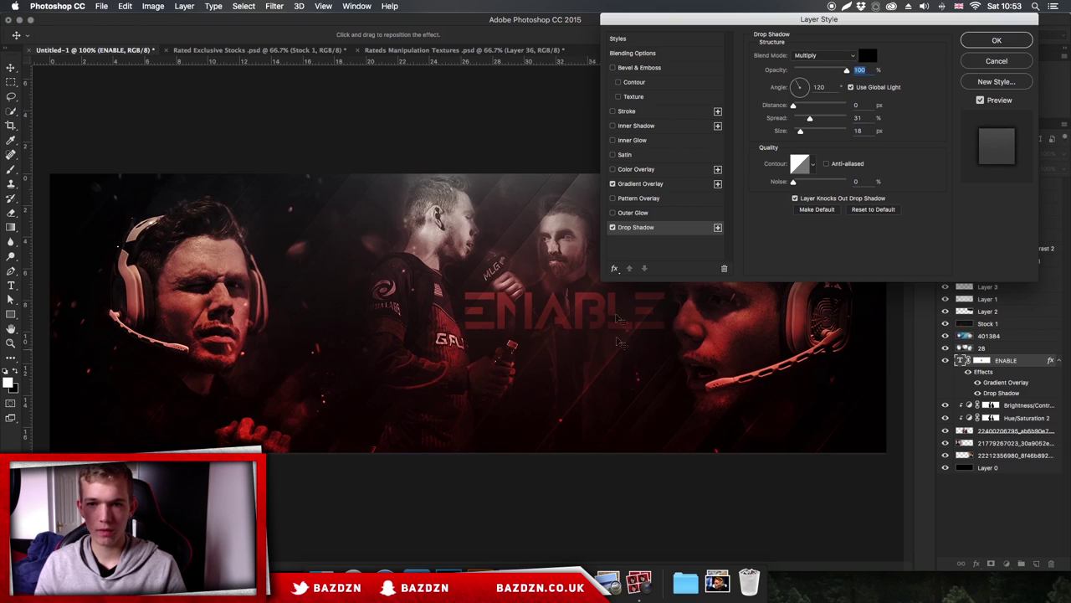
Set the drop shadow's spread to 49% and size to 35 px, with a distance of 0 px.
mouse_move(800, 131)
left_mouse_down()
mouse_move(804, 118)
mouse_move(816, 123)
left_mouse_up()
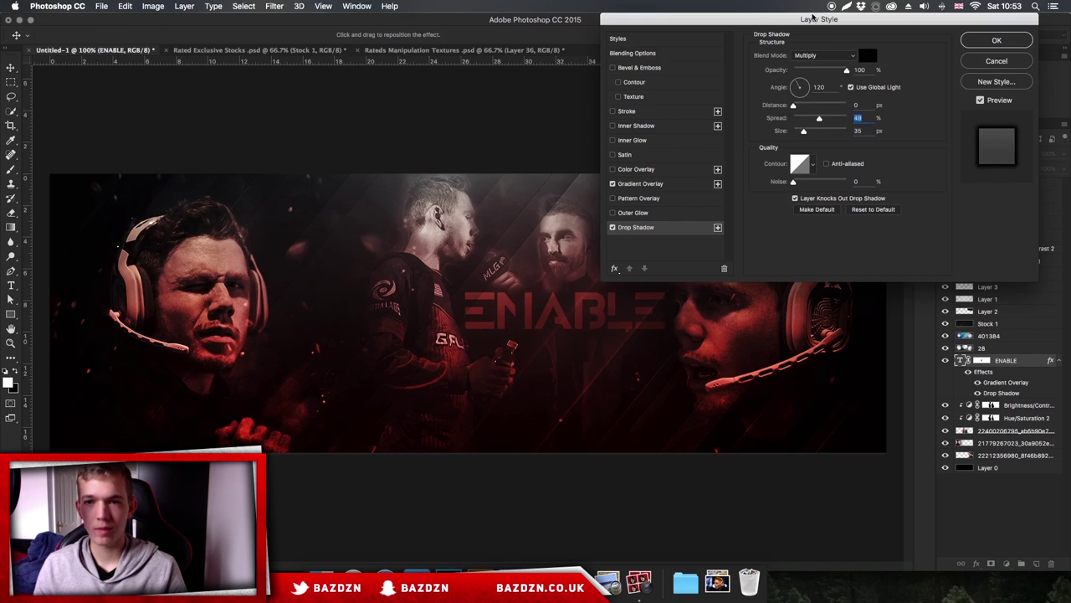
key("Return")
mouse_move(875, 16)
left_mouse_down()
mouse_move(893, 19)
mouse_move(880, 20)
left_mouse_up()
left_click_drag(887, 104, 828, 106)
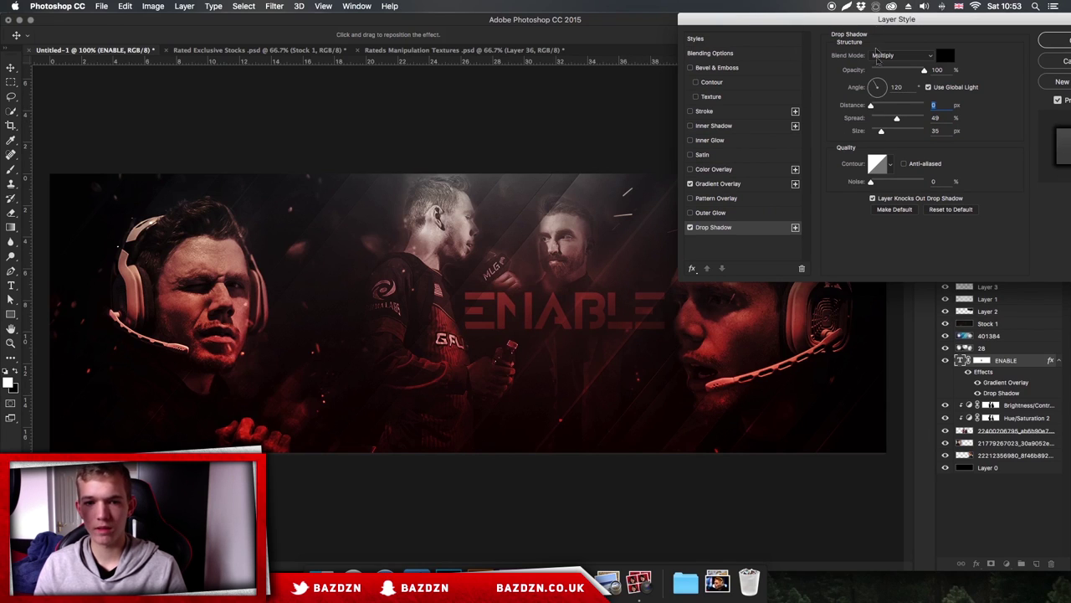
left_click_drag(903, 20, 378, 7)
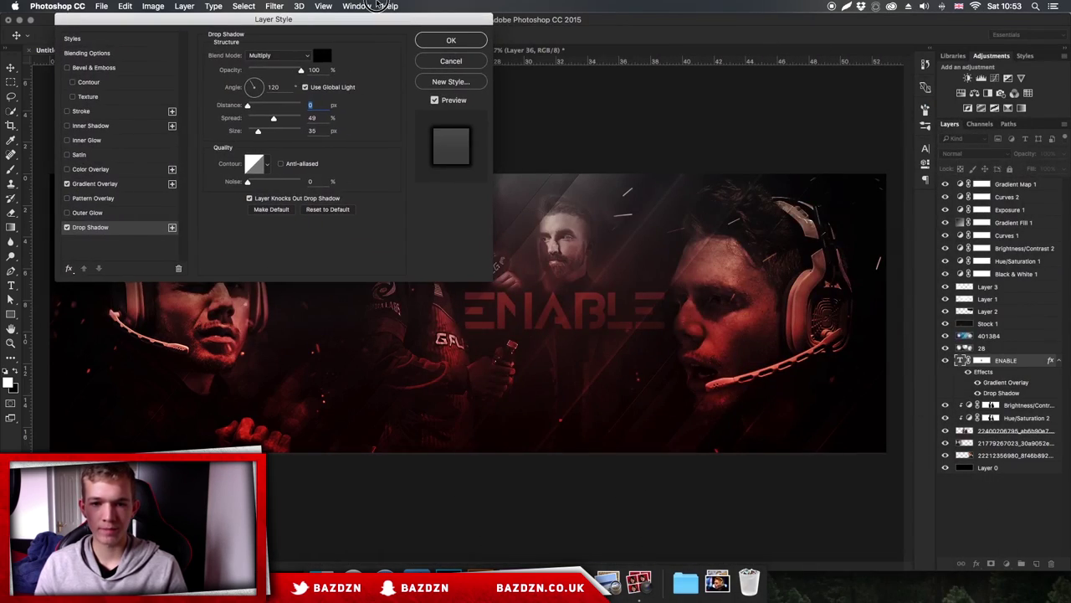
Add a black Satin effect in Normal mode at 35% opacity with size 13 px and apply the layer style.
left_click(98, 157)
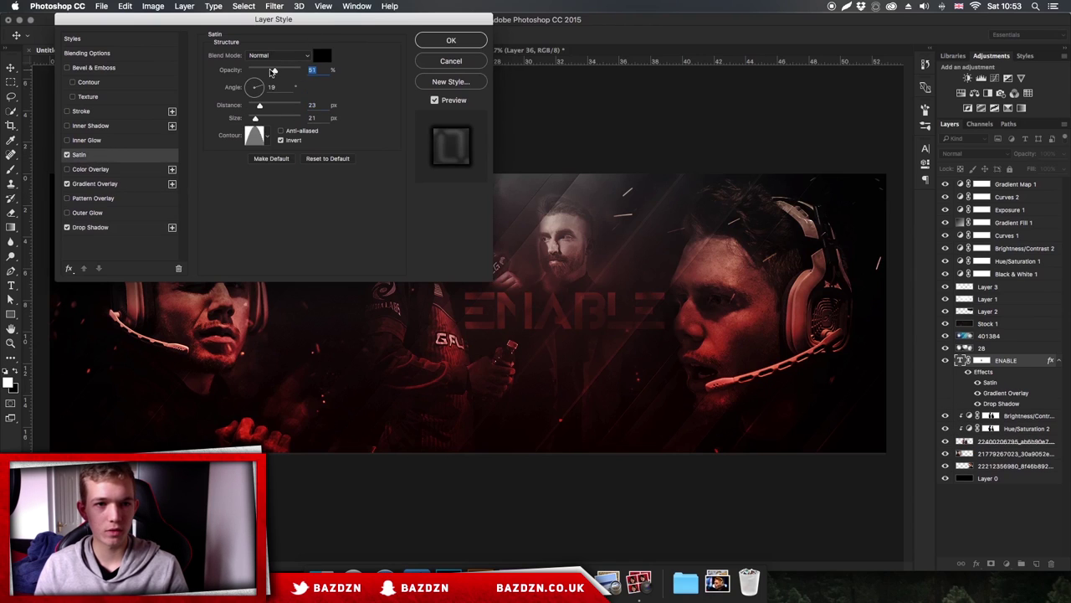
left_click_drag(273, 70, 269, 72)
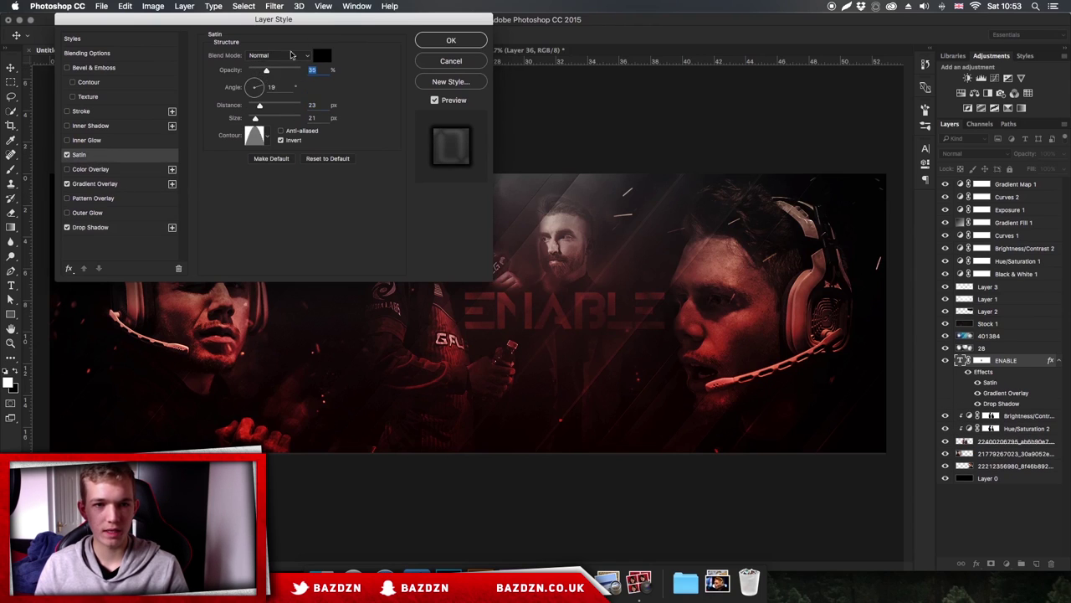
left_click(284, 54)
left_click(282, 54)
left_click(322, 57)
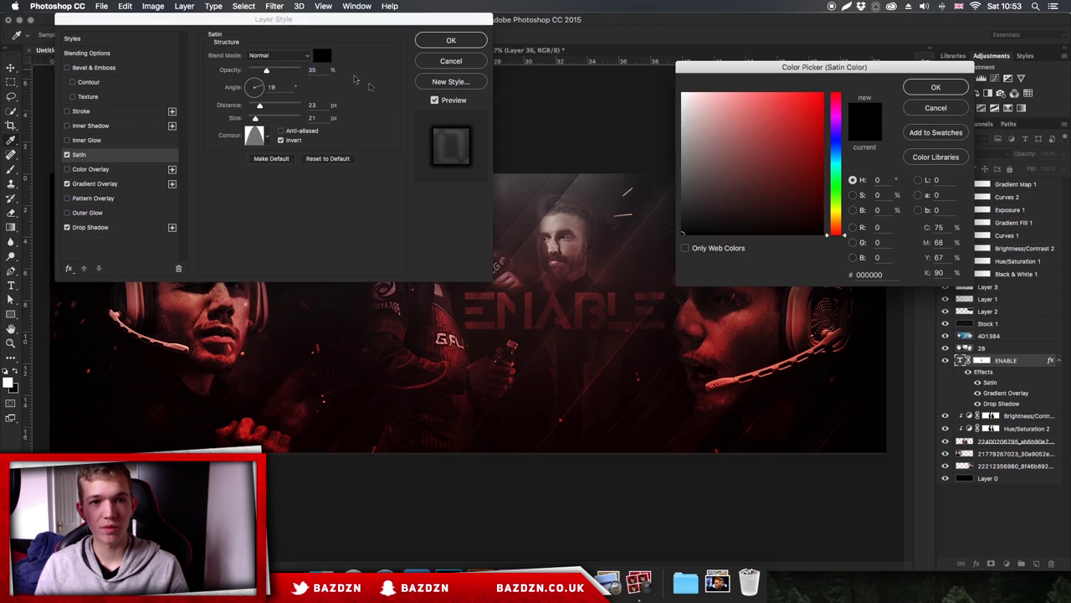
left_click(914, 87)
mouse_move(255, 118)
left_mouse_down()
mouse_move(268, 122)
mouse_move(255, 119)
left_mouse_up()
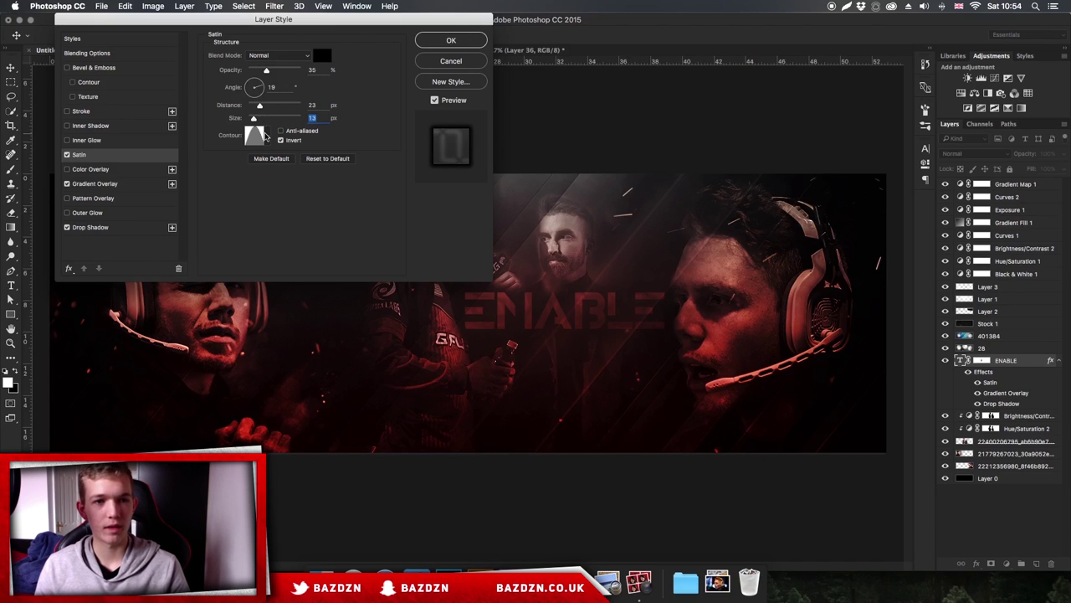
left_click(267, 138)
left_click(255, 137)
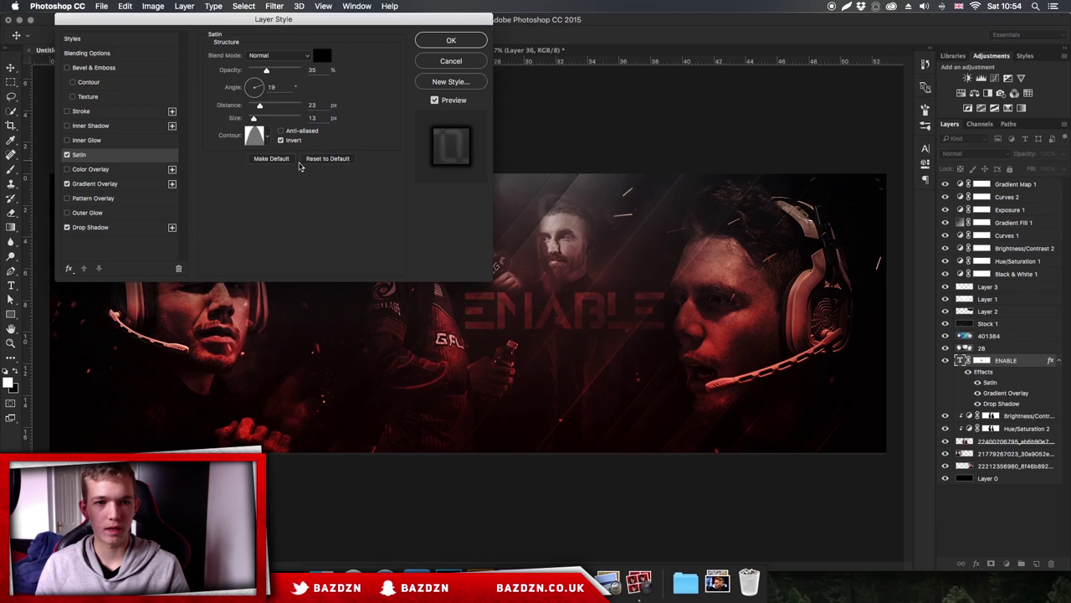
left_click(451, 40)
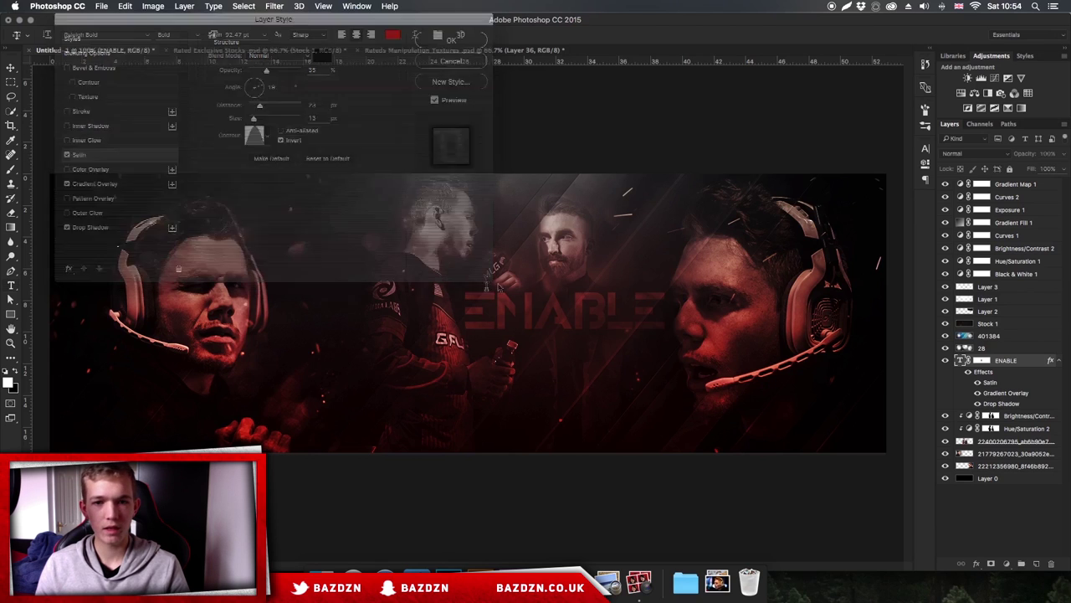
Add a Photo Filter adjustment layer above Gradient Map 1.
left_click(11, 67)
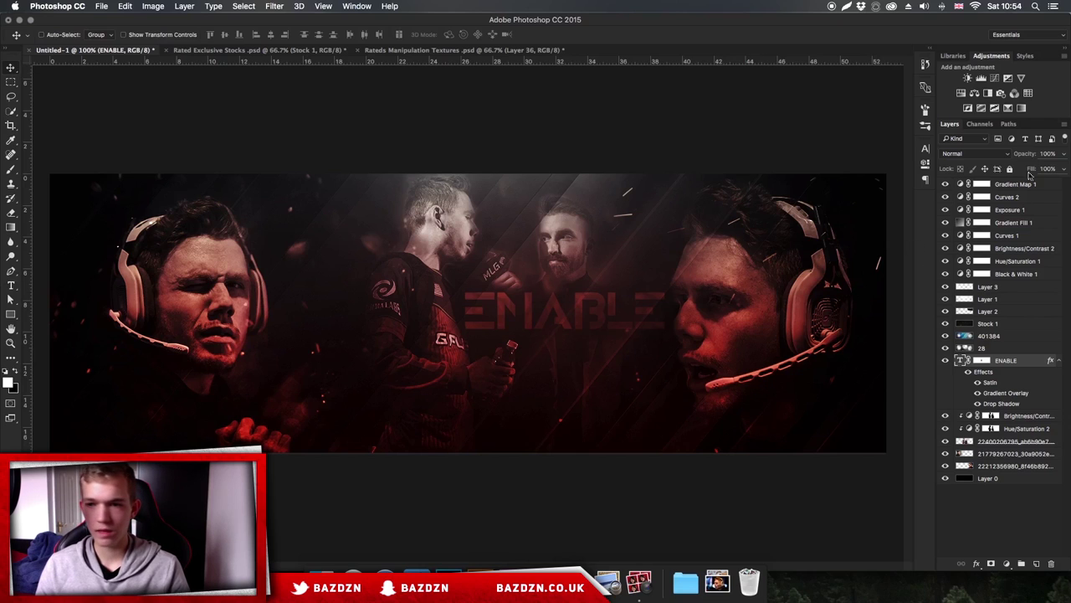
left_click(1021, 185)
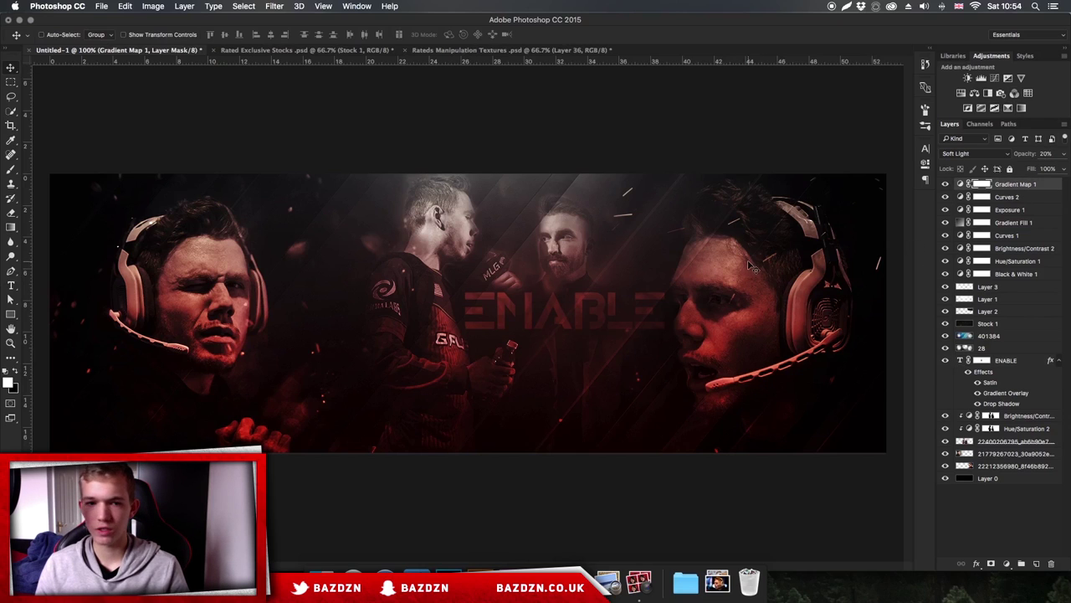
left_click(1002, 93)
Try Warming Filter (LBA) and Warming Filter (81) on the photo filter, leaving the custom filter colour unchosen.
left_click(850, 173)
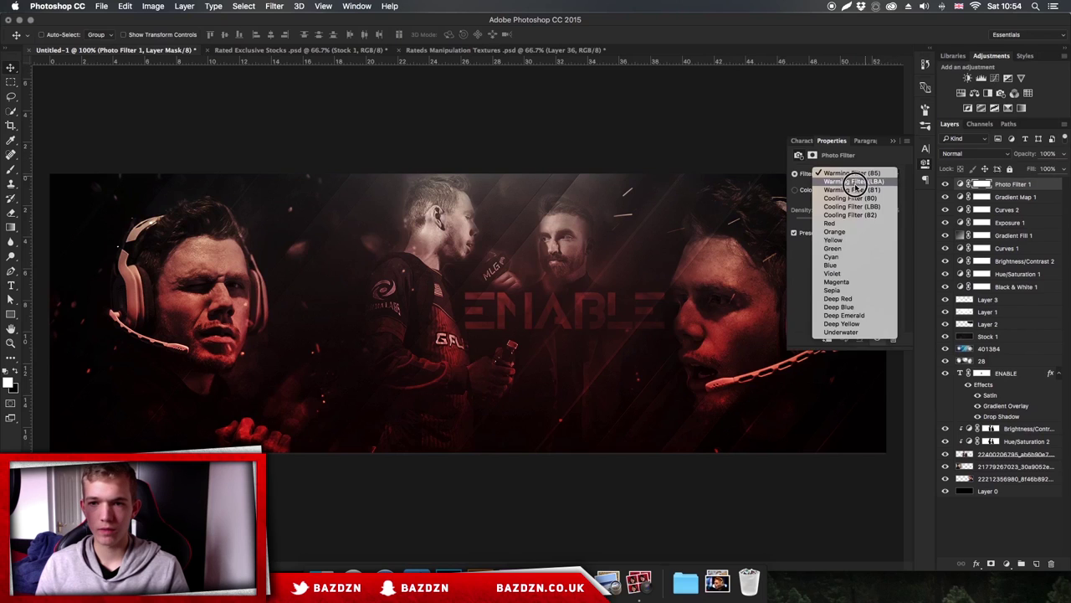
left_click(854, 181)
left_click(854, 173)
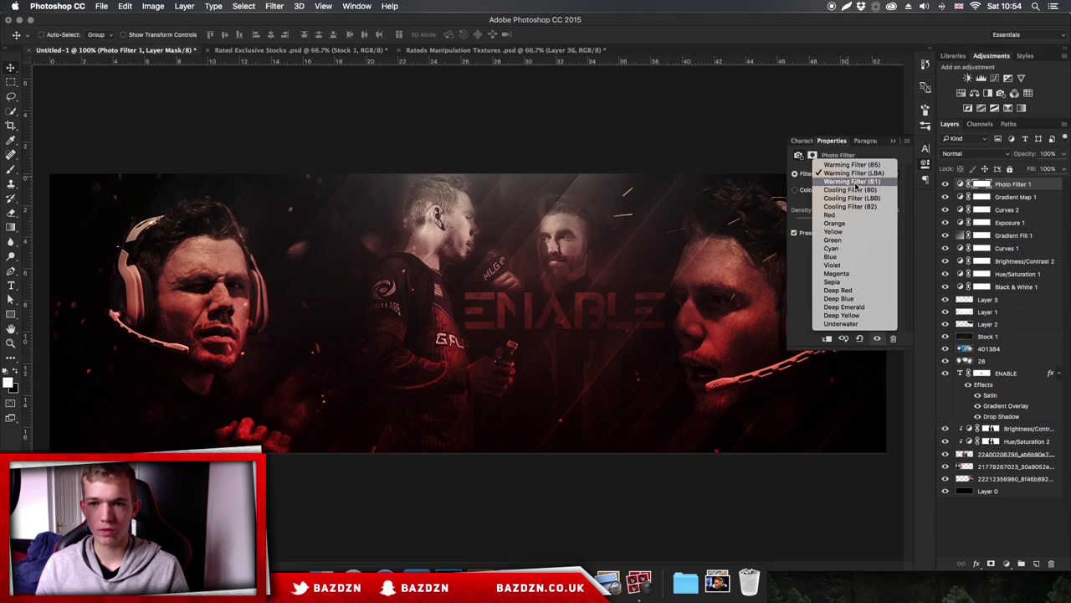
left_click(854, 181)
left_click(826, 195)
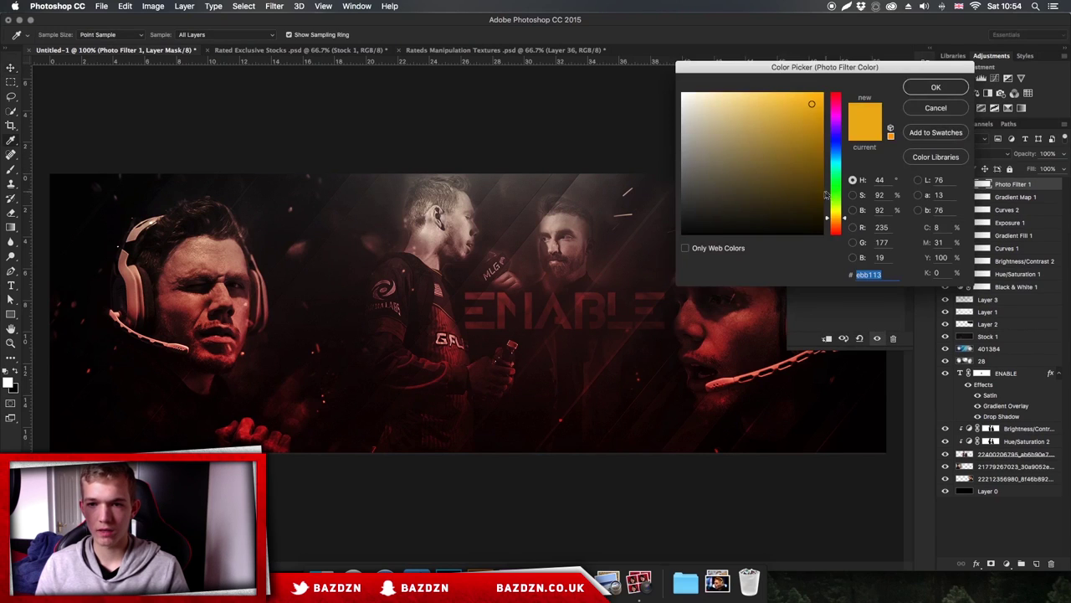
left_click(945, 108)
Set the photo filter to Warming Filter (85) and collapse its properties.
left_click(854, 172)
left_click(857, 159)
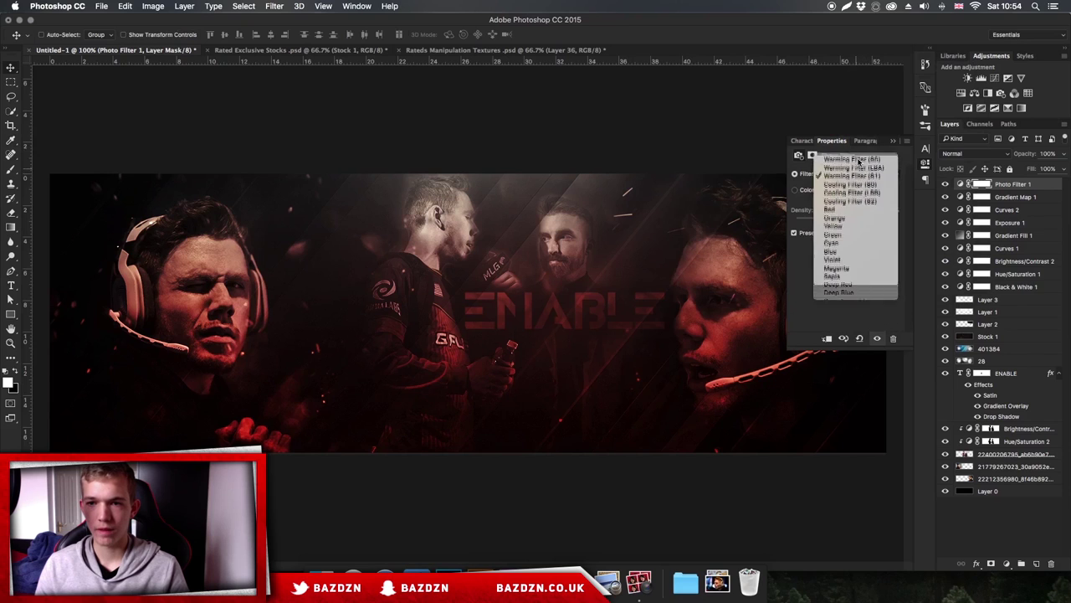
left_click(895, 141)
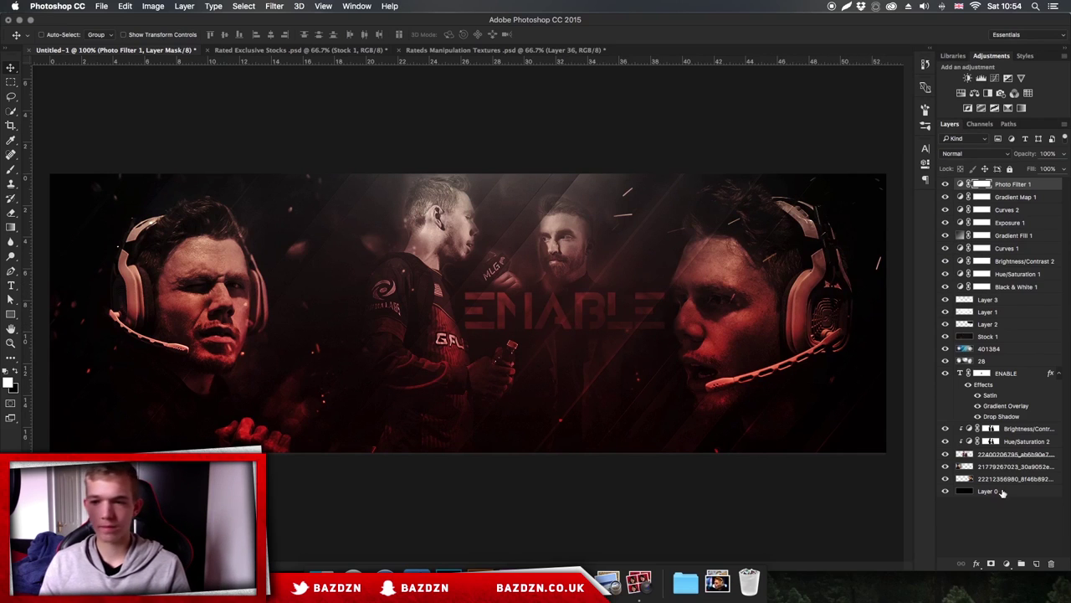
Lower the Gradient Fill 1 layer's opacity to 41%.
left_click(997, 235)
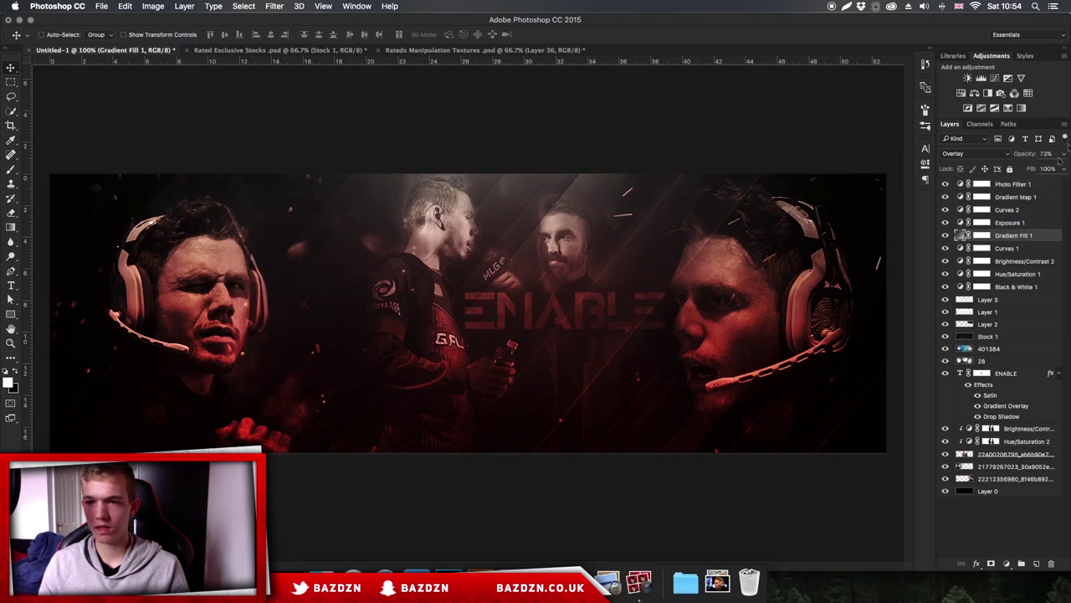
left_click(1064, 156)
left_click_drag(1032, 170, 1033, 172)
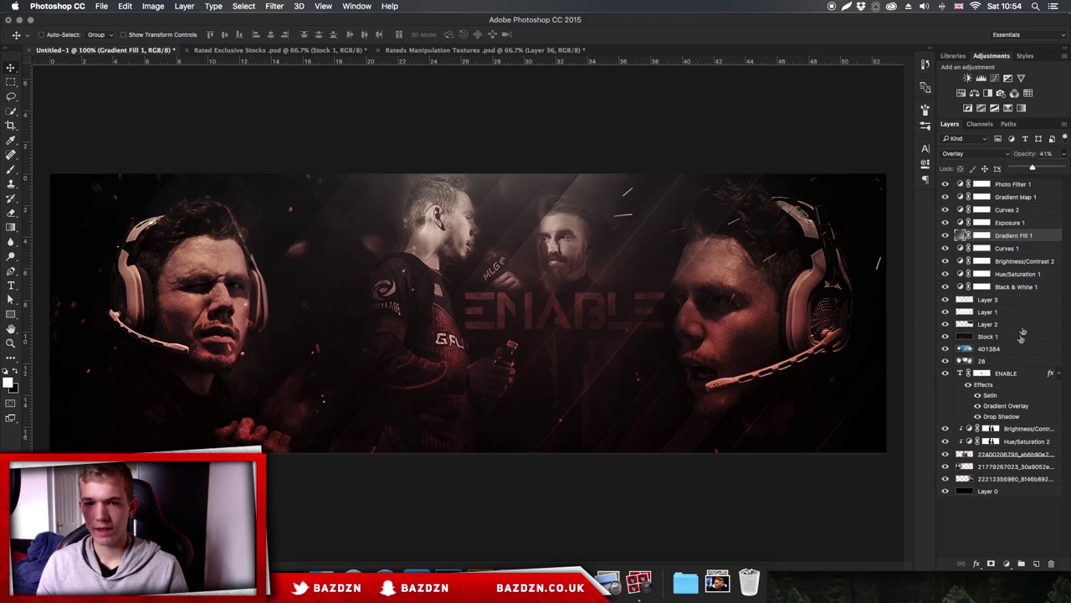
left_click(1012, 184)
left_click(1025, 287, "shift")
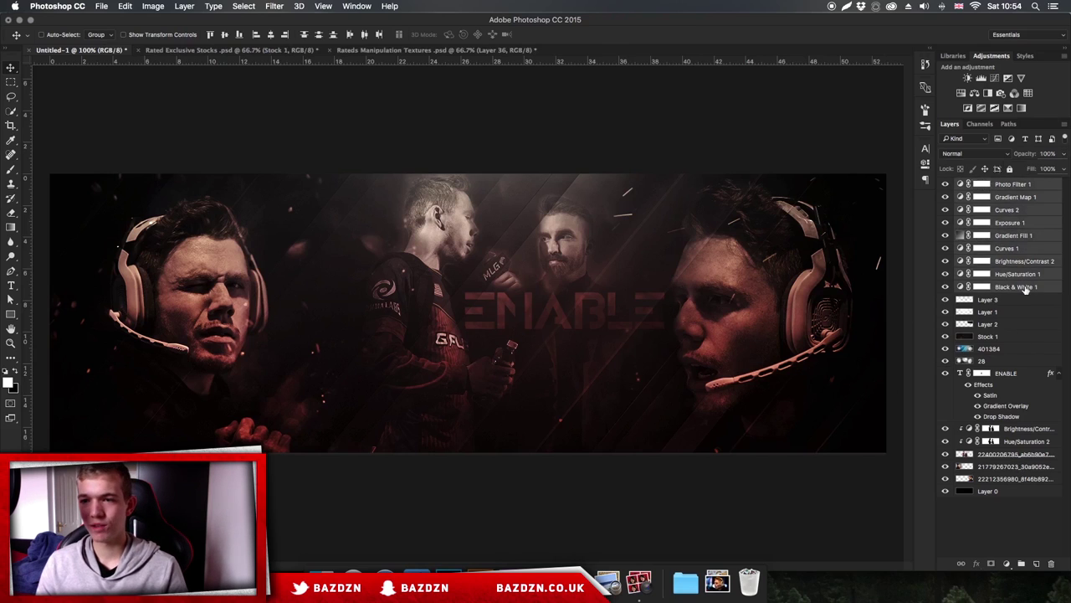
left_click(1008, 361)
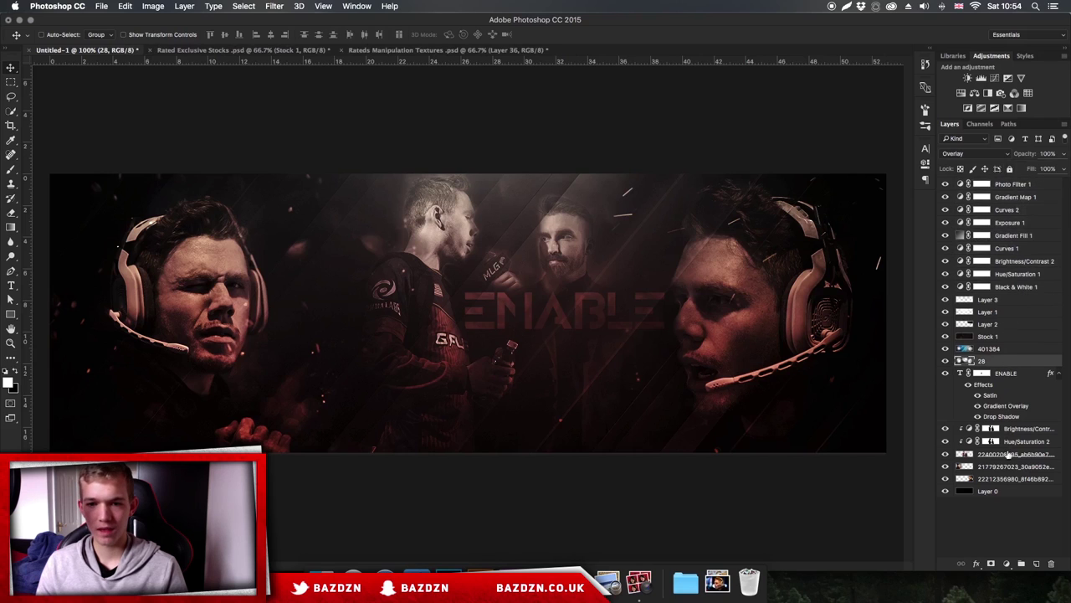
left_click(1025, 479)
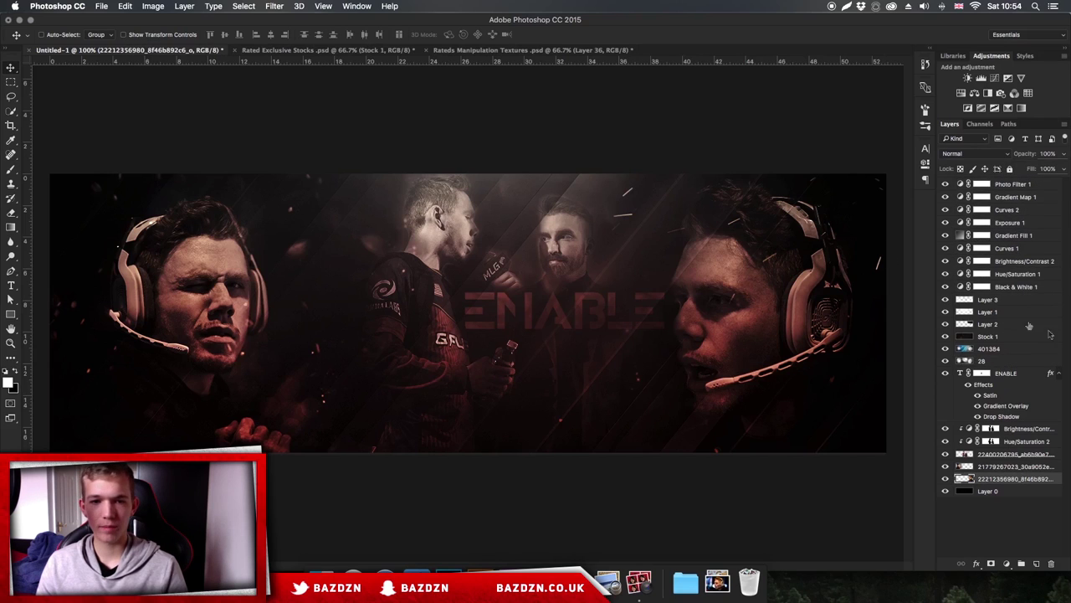
Duplicate all layers from Layer 0 up to Photo Filter 1 and merge the copies into one layer.
left_click(1018, 491)
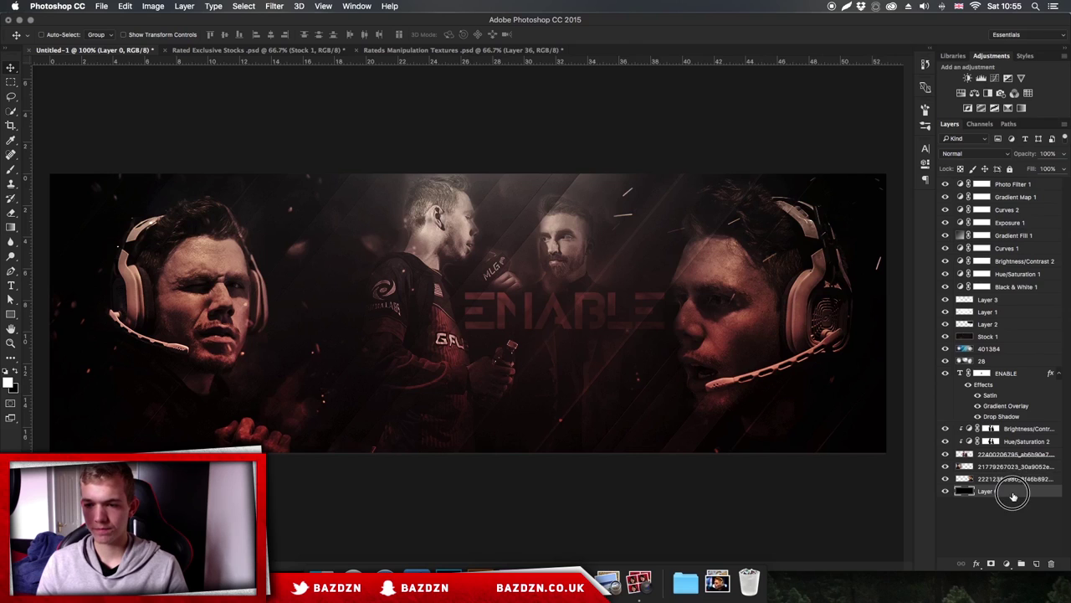
left_click(1036, 185, "shift")
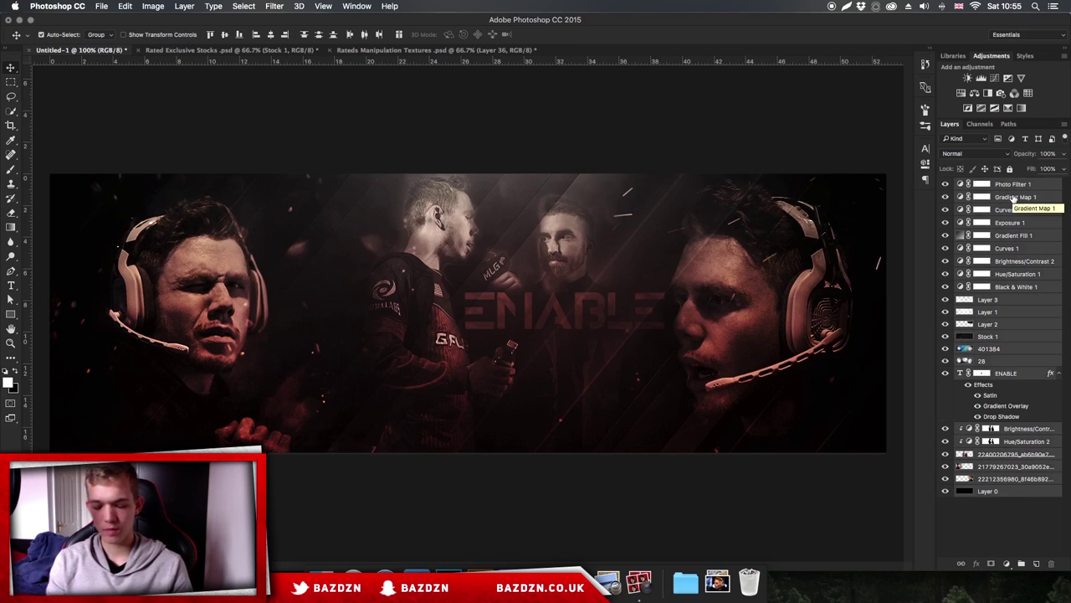
key("super+j")
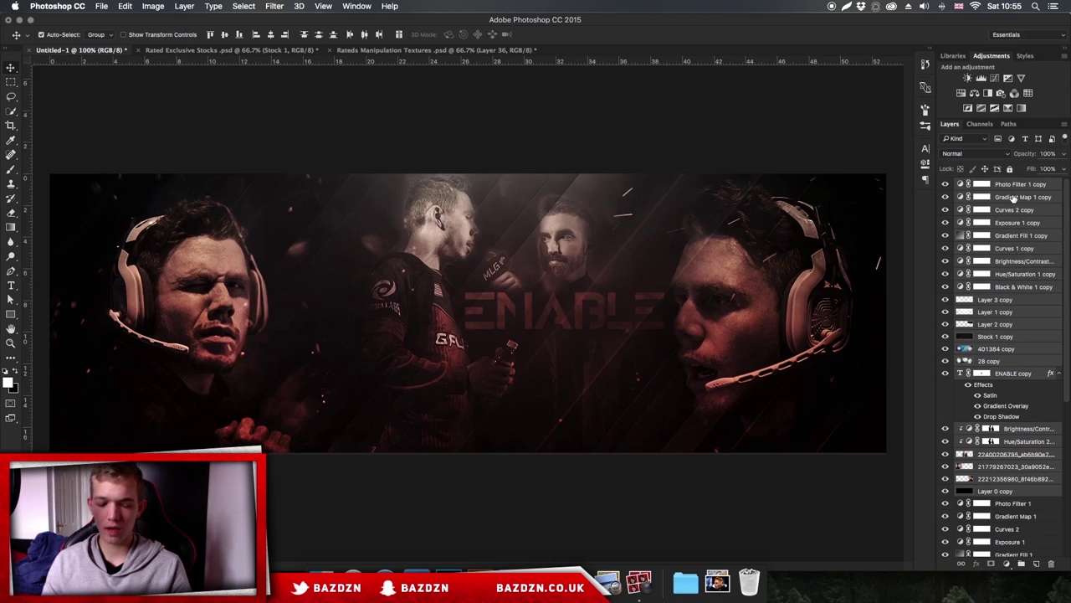
key("super+e")
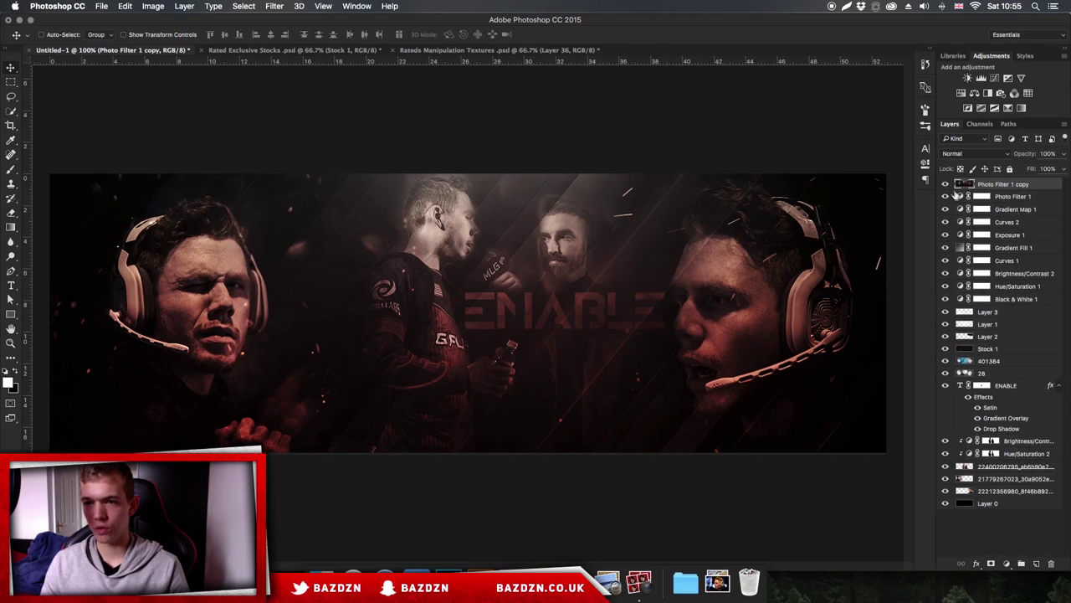
Apply a Gaussian Blur with a radius of 1.9 pixels to the Photo Filter 1 copy layer.
left_click(274, 6)
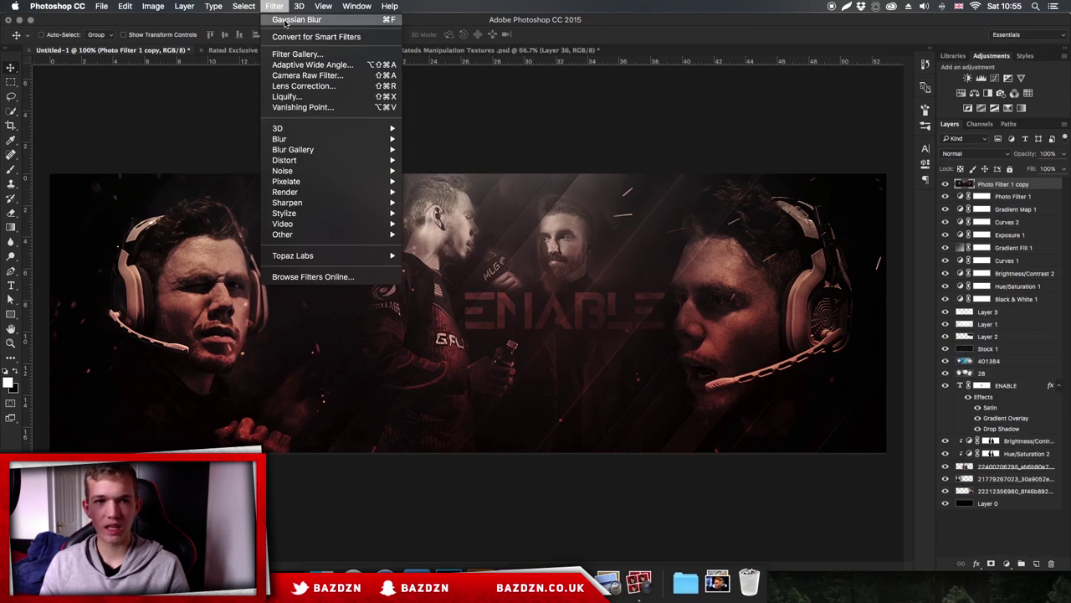
mouse_move(298, 139)
left_click(457, 181)
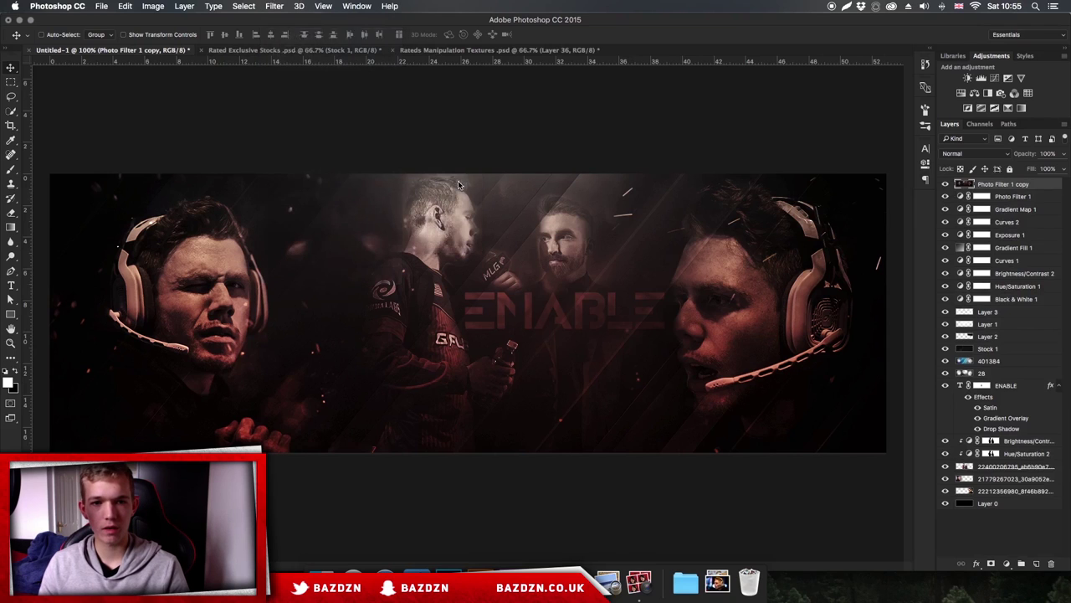
left_click_drag(33, 205, 37, 206)
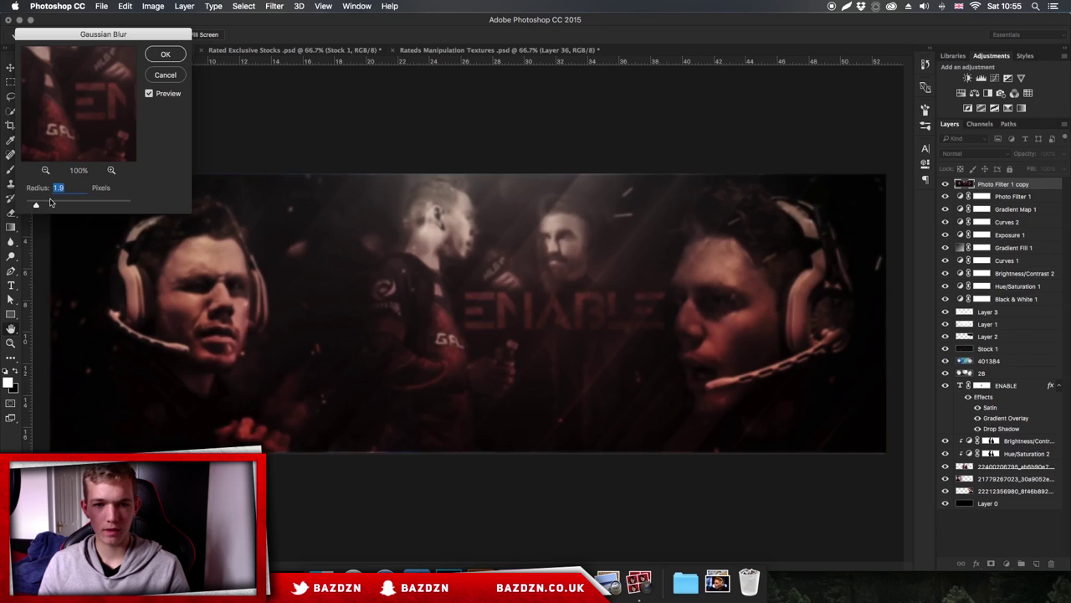
key("Return")
Erase the blur over the central figures and the right-hand face using a large soft eraser at 68% opacity.
key("e")
left_click_drag(193, 38, 174, 50)
key("]")
key("]")
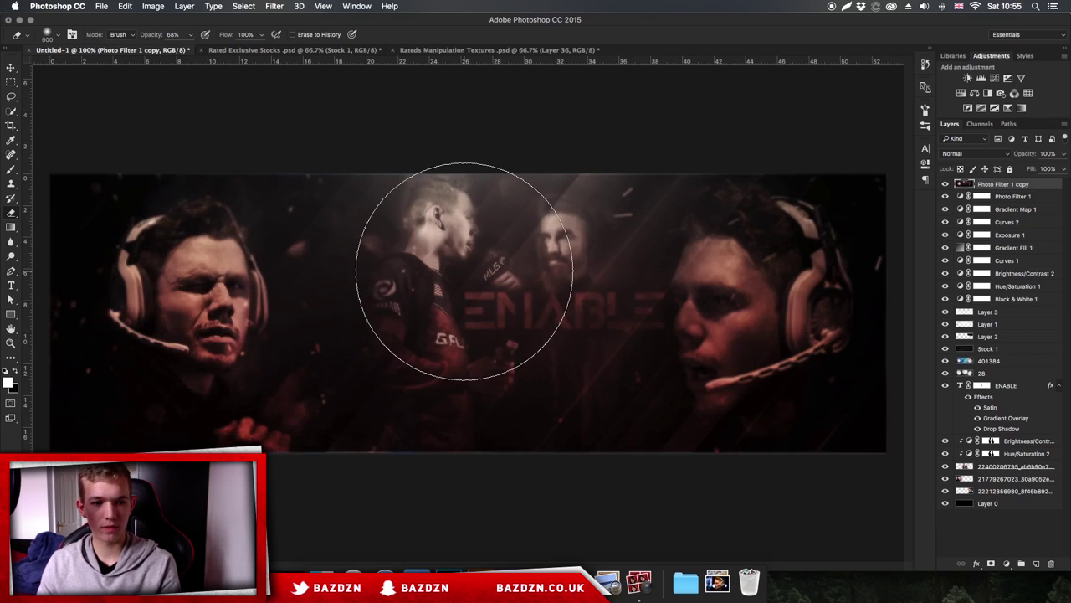
left_click(745, 307)
key("[")
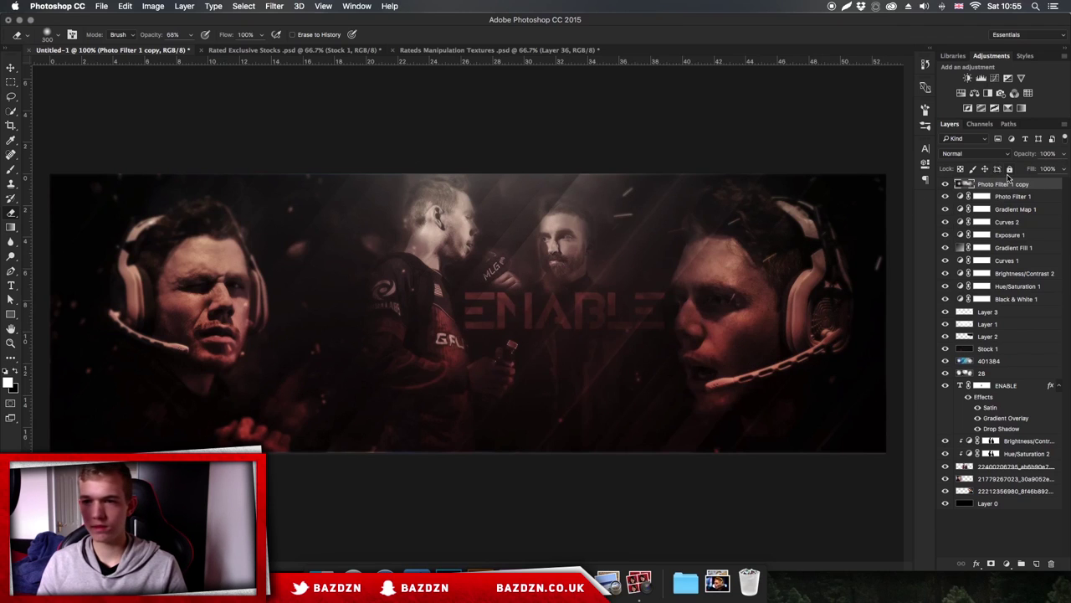
Add a new layer above Photo Filter 1 copy and select the whole canvas with the Rectangular Marquee.
left_click(1037, 564)
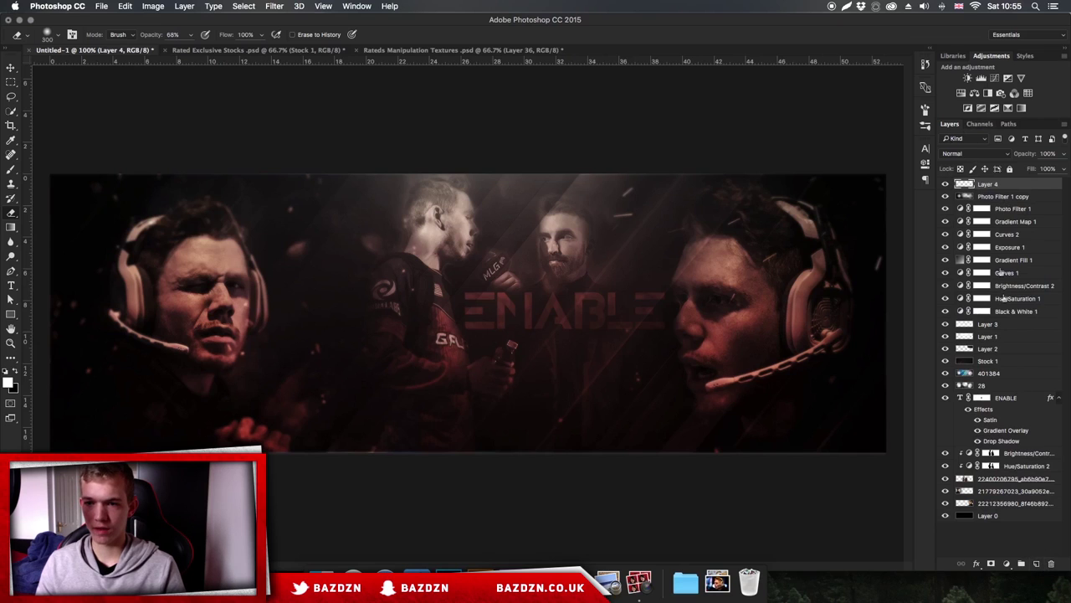
left_click(11, 82)
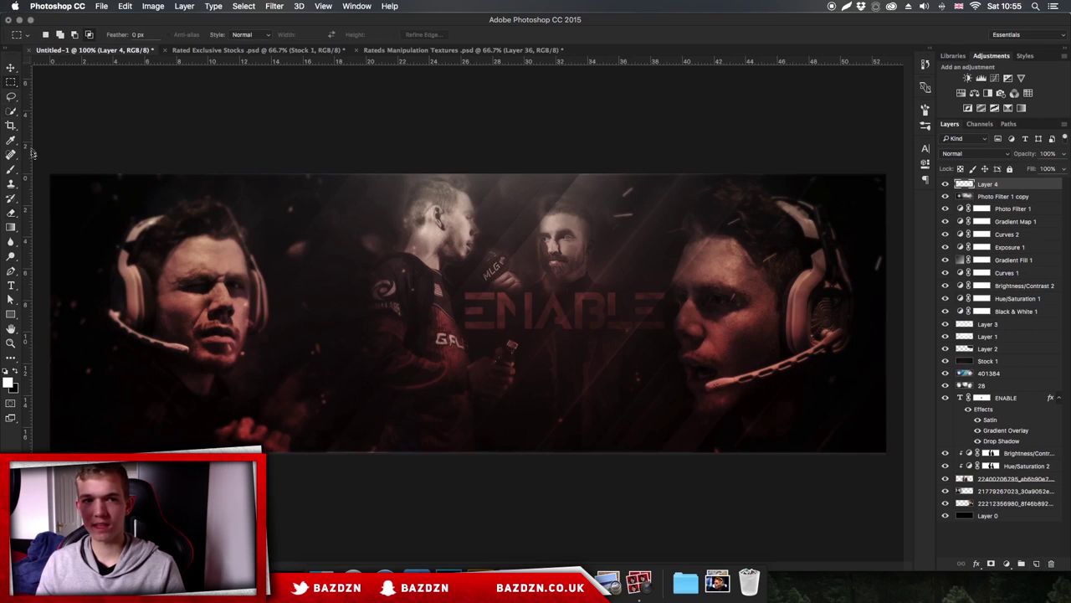
left_click_drag(42, 159, 917, 482)
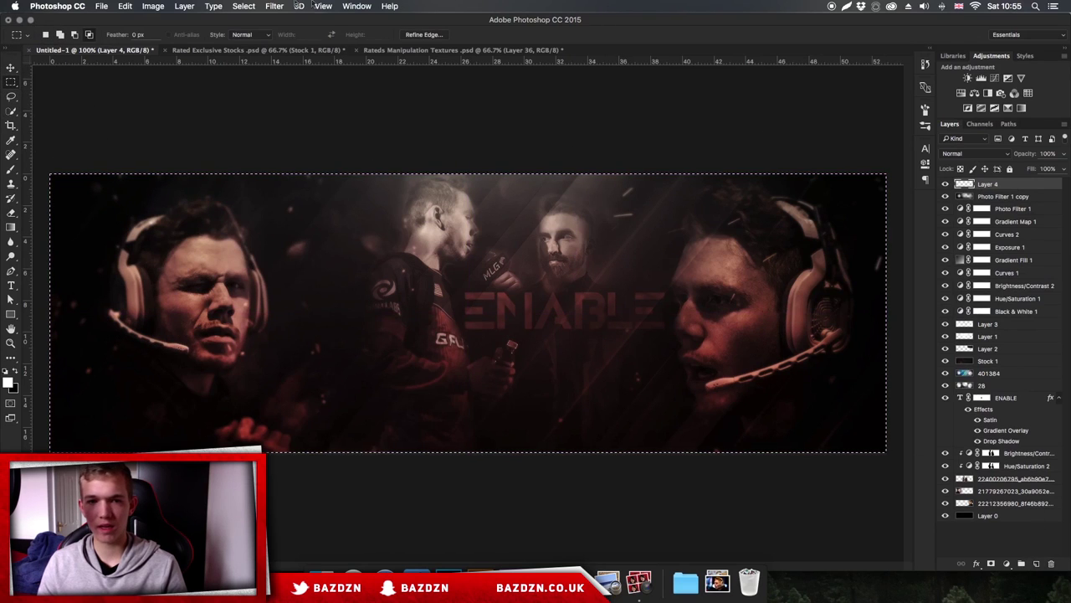
Convert the canvas selection to a 2-pixel border, fill it with white and deselect.
left_click(254, 7)
mouse_move(297, 157)
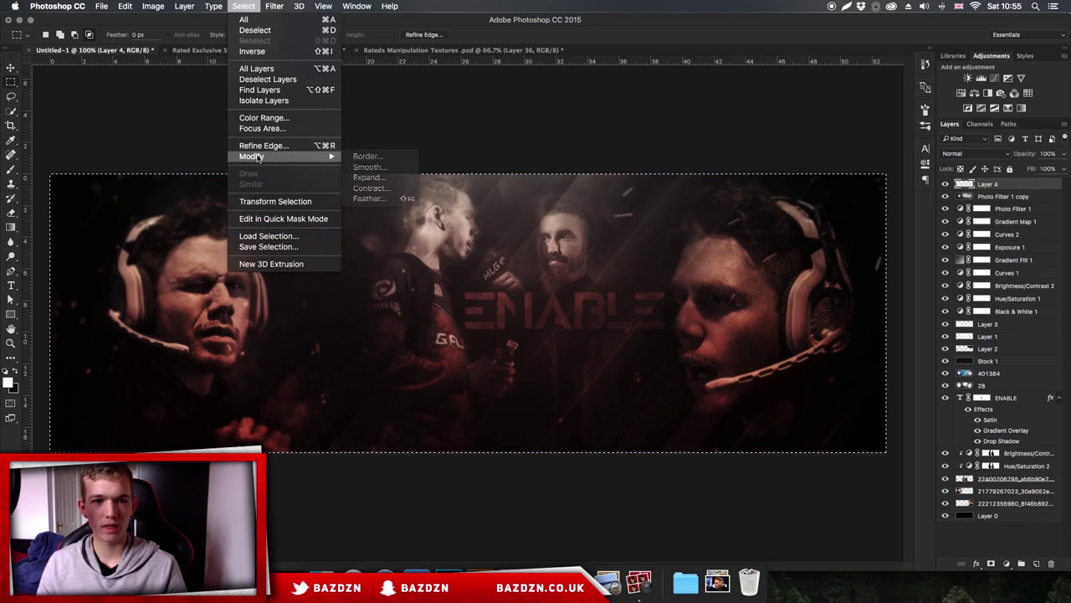
left_click(360, 158)
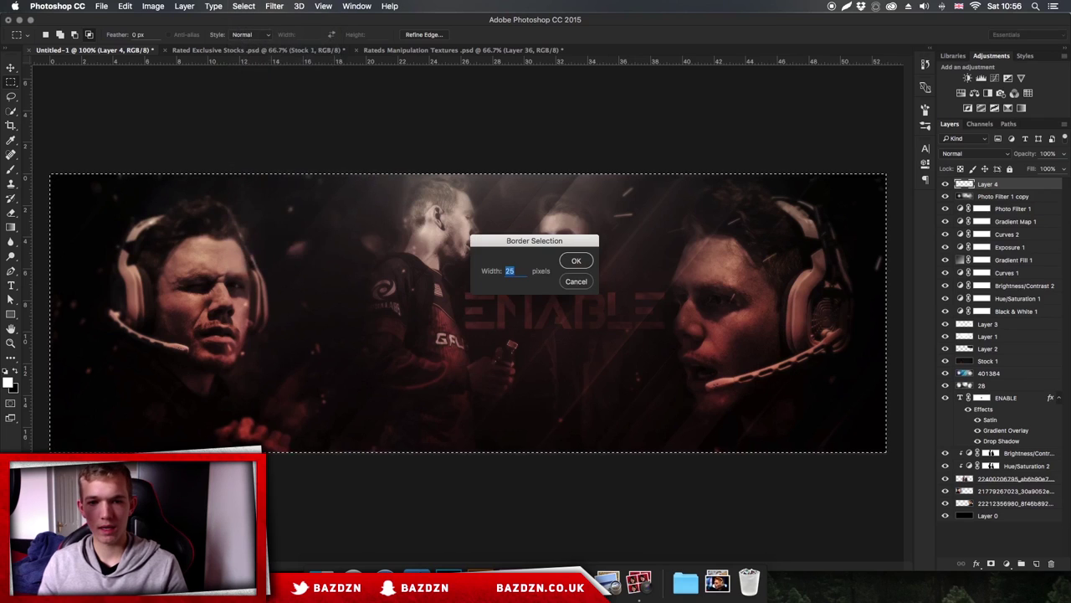
type("12")
key("BackSpace")
key("BackSpace")
type("2")
key("Return")
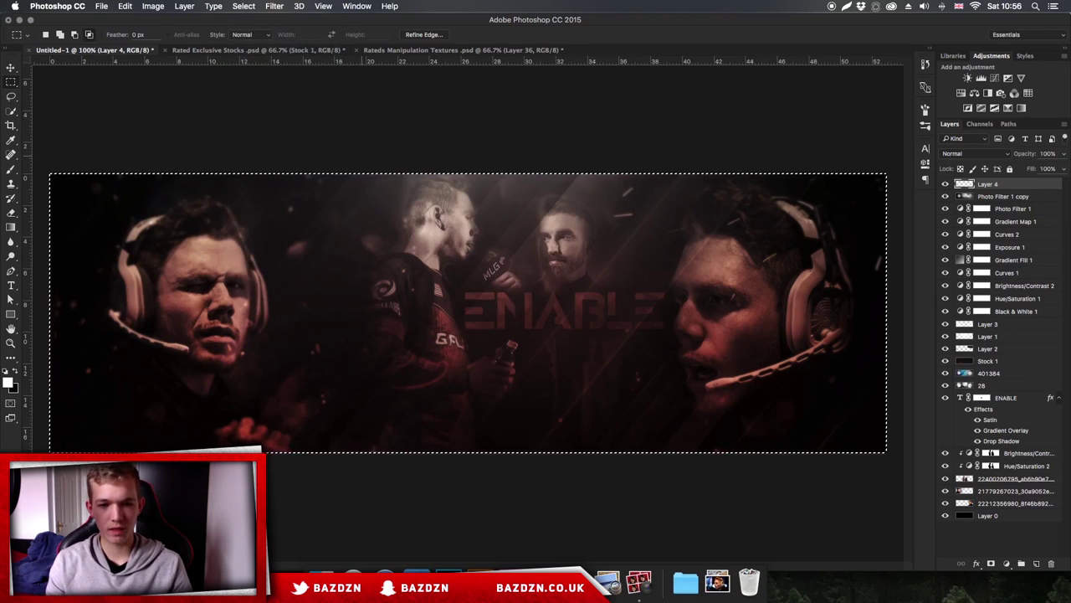
key("super+d")
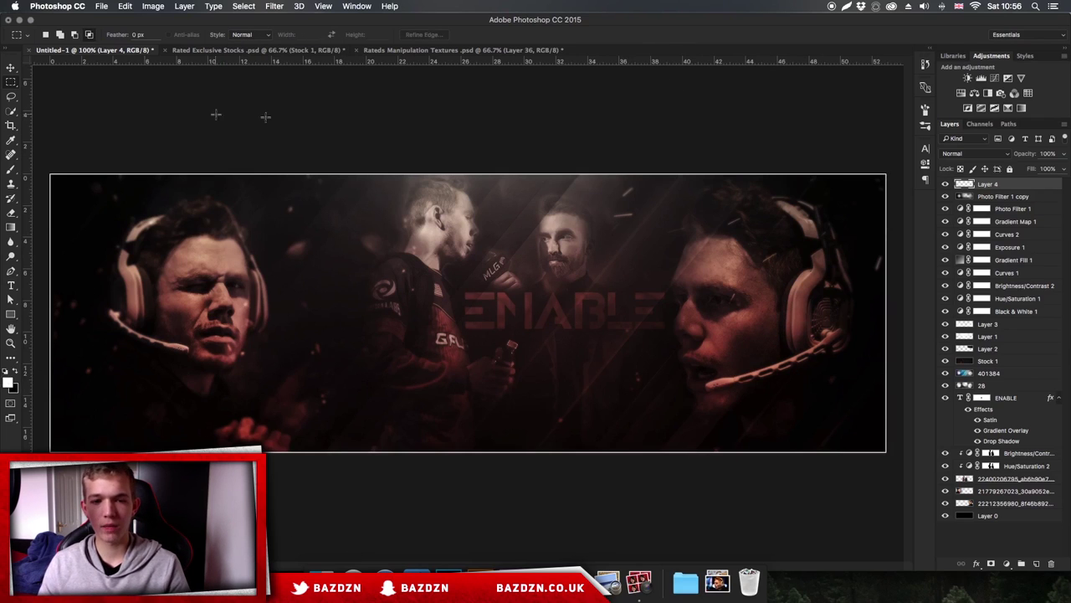
Set the white border layer's blend mode to Overlay and its opacity to 22%.
left_click(973, 154)
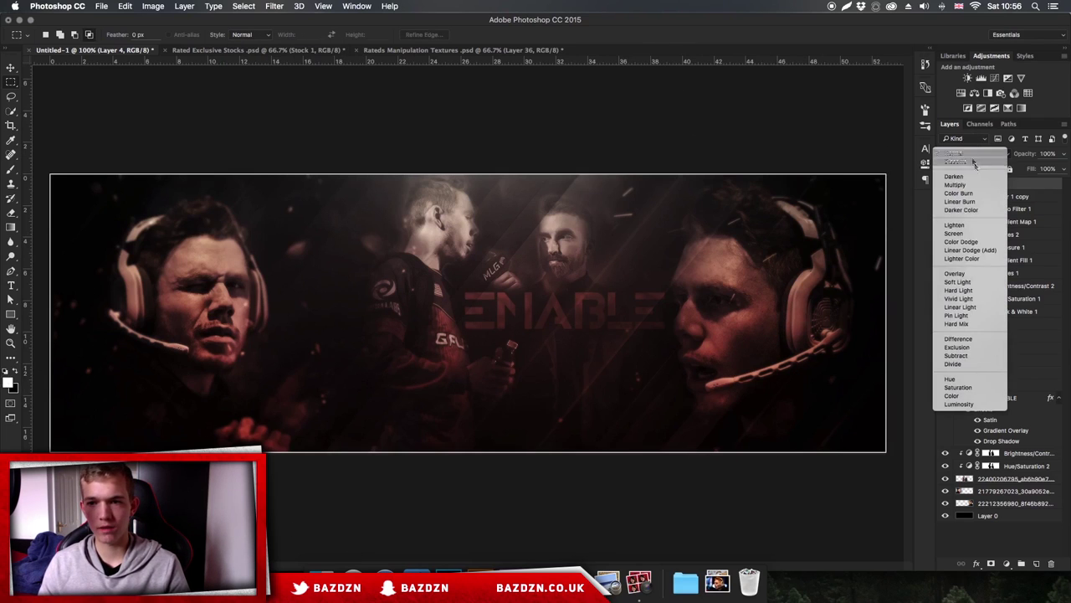
left_click(966, 277)
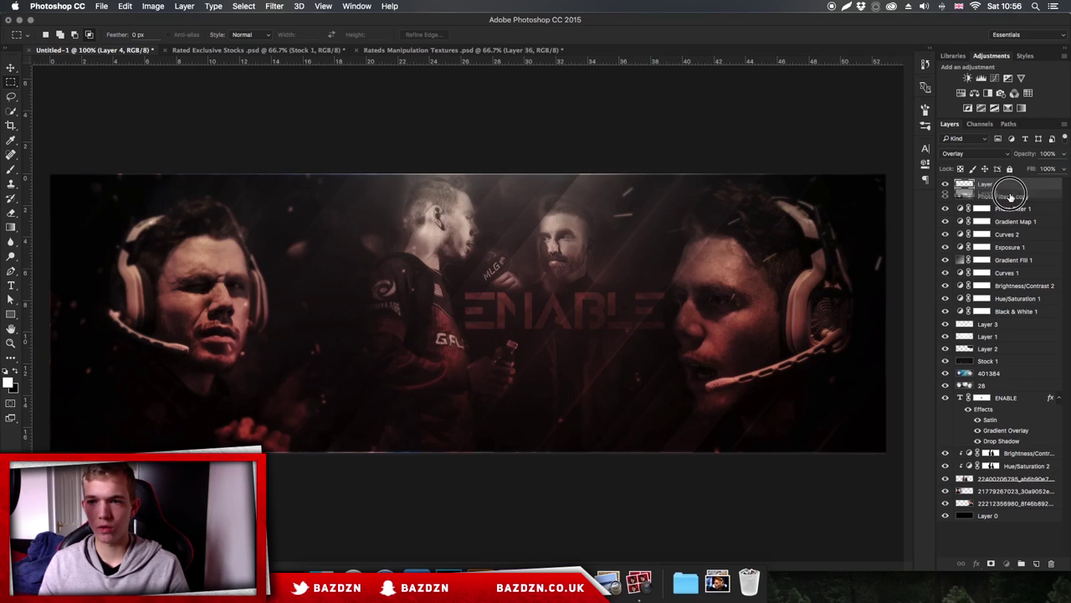
left_click(1064, 154)
left_click_drag(1066, 168, 1023, 169)
key("super+plus")
key("super+minus")
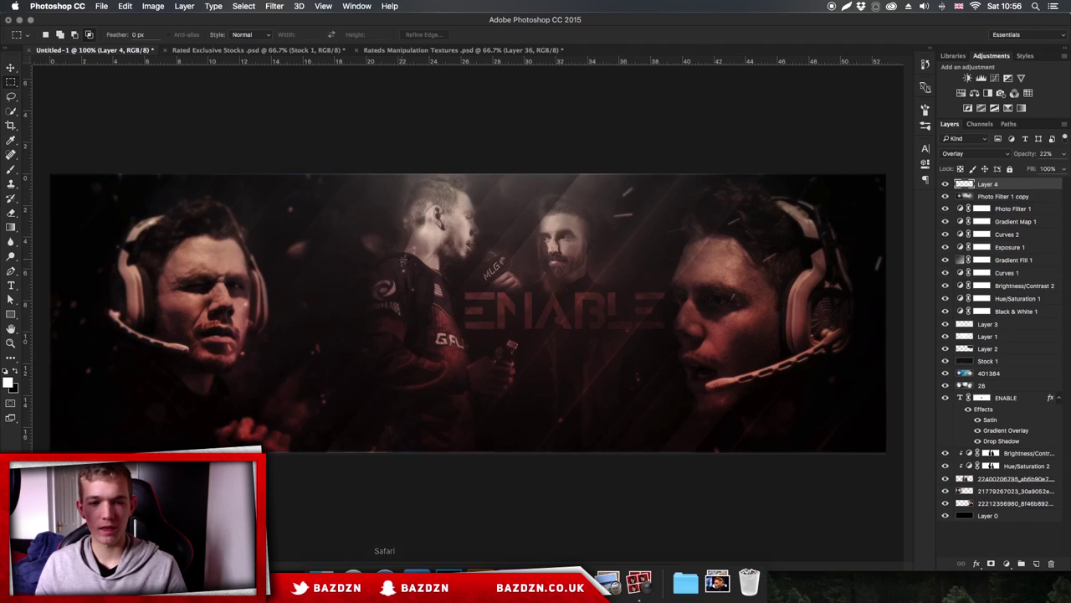
Switch to Safari and open twitter.com to view the FaZe Enable profile and its sponsor logos.
left_click(10, 67)
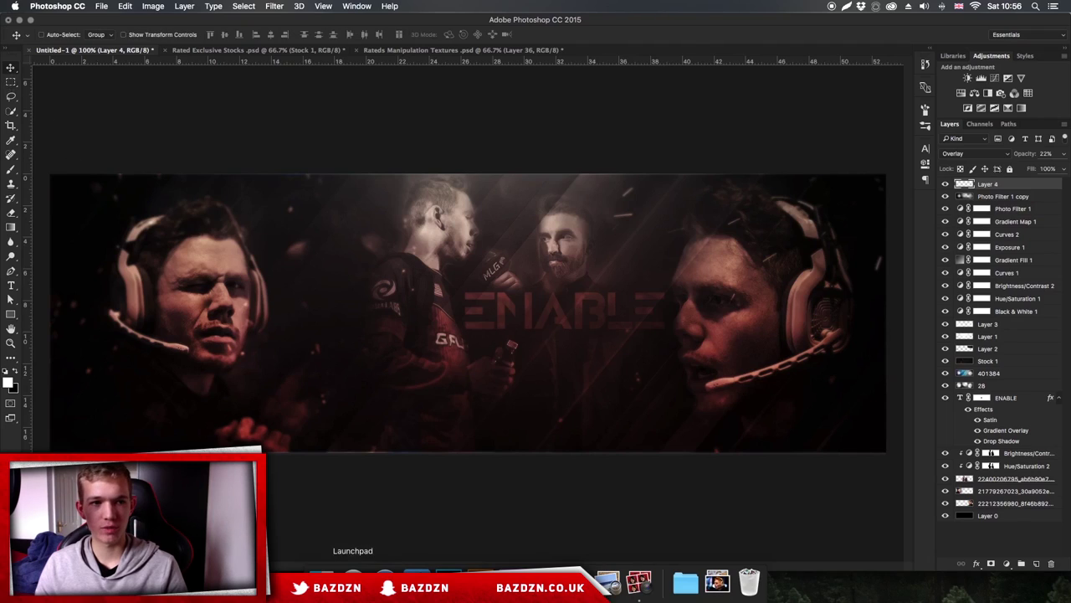
left_click(385, 575)
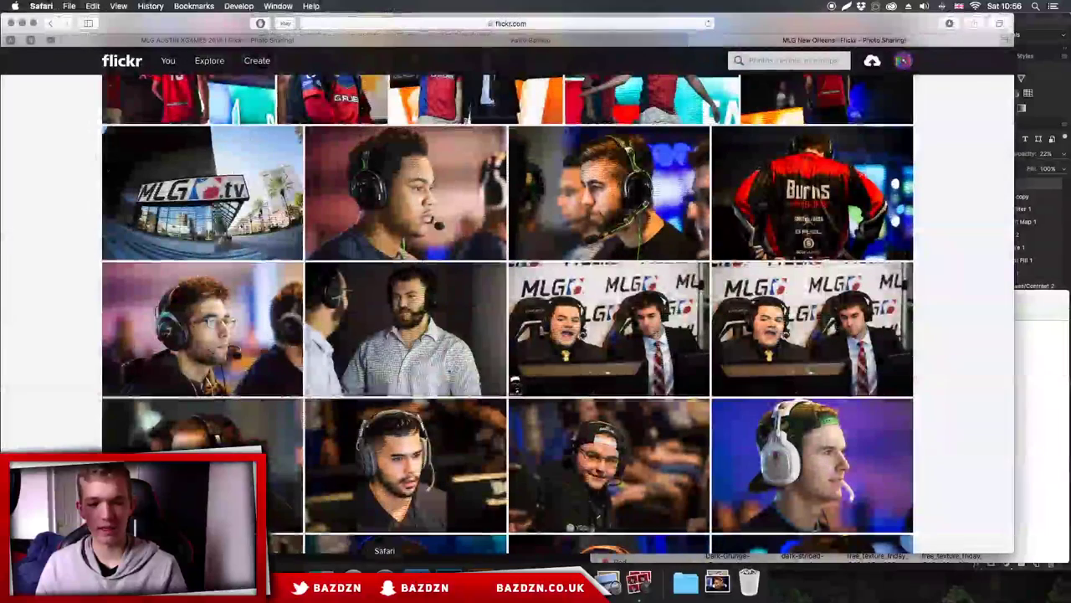
left_click(548, 26)
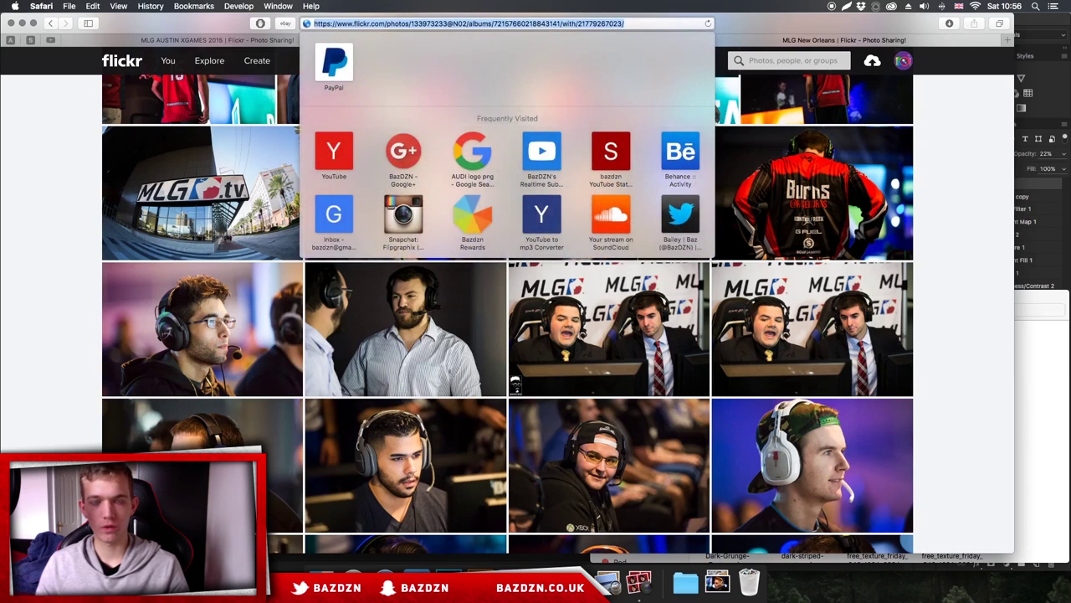
type("twitter.com")
key("Return")
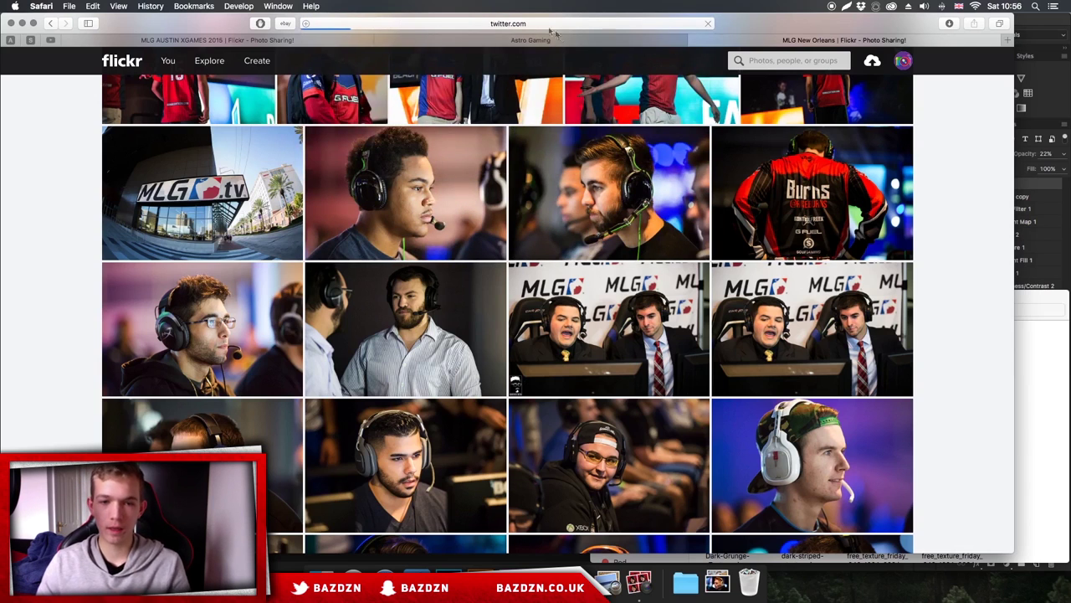
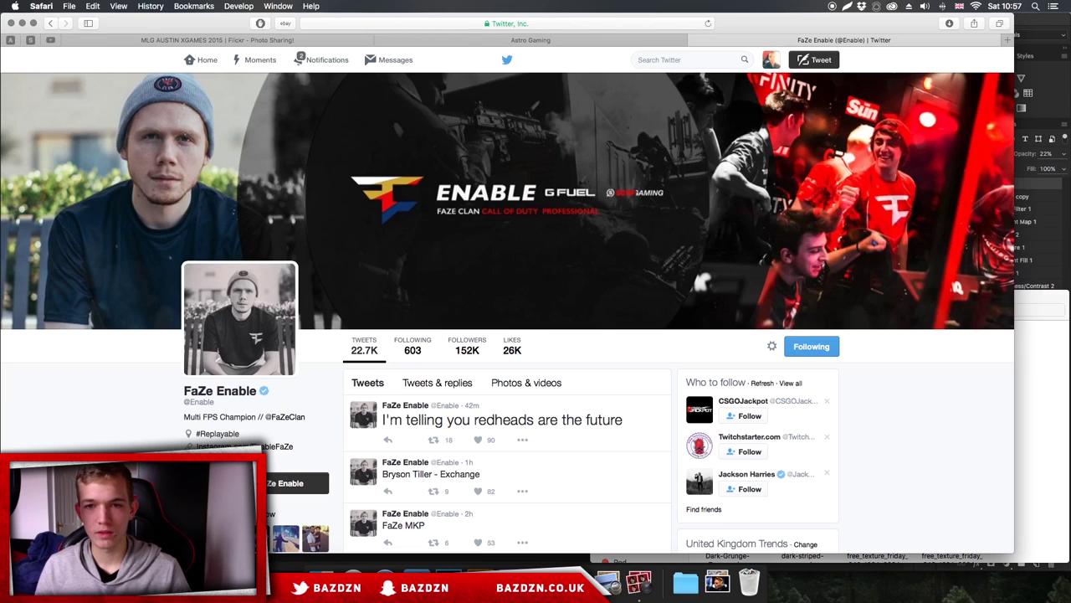
Return to Photoshop and add a new layer directly above the ENABLE text layer.
left_click(1052, 244)
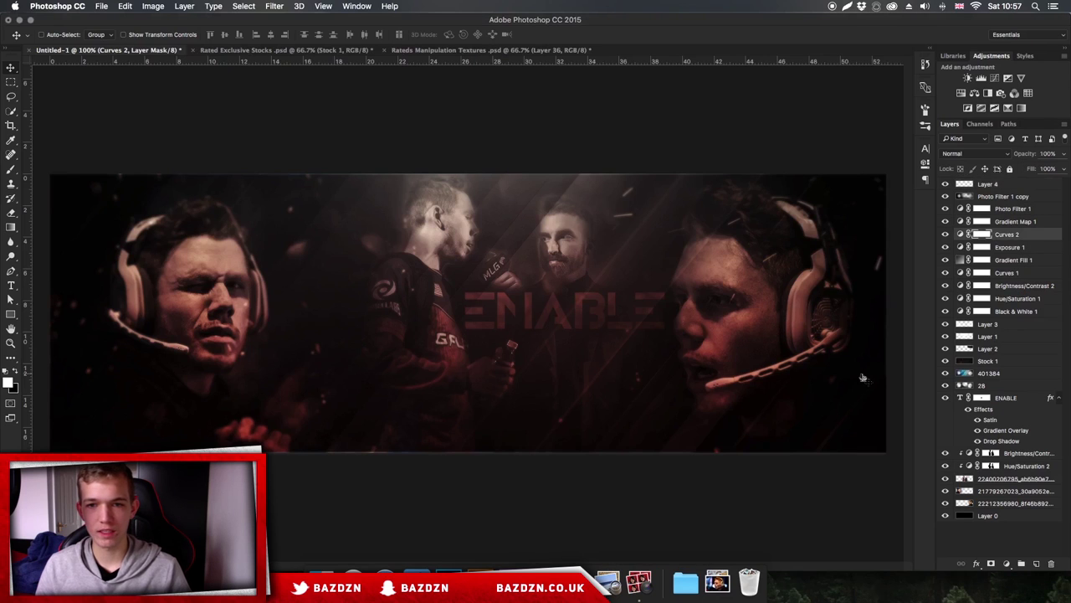
left_click(1012, 373)
left_click(1009, 399)
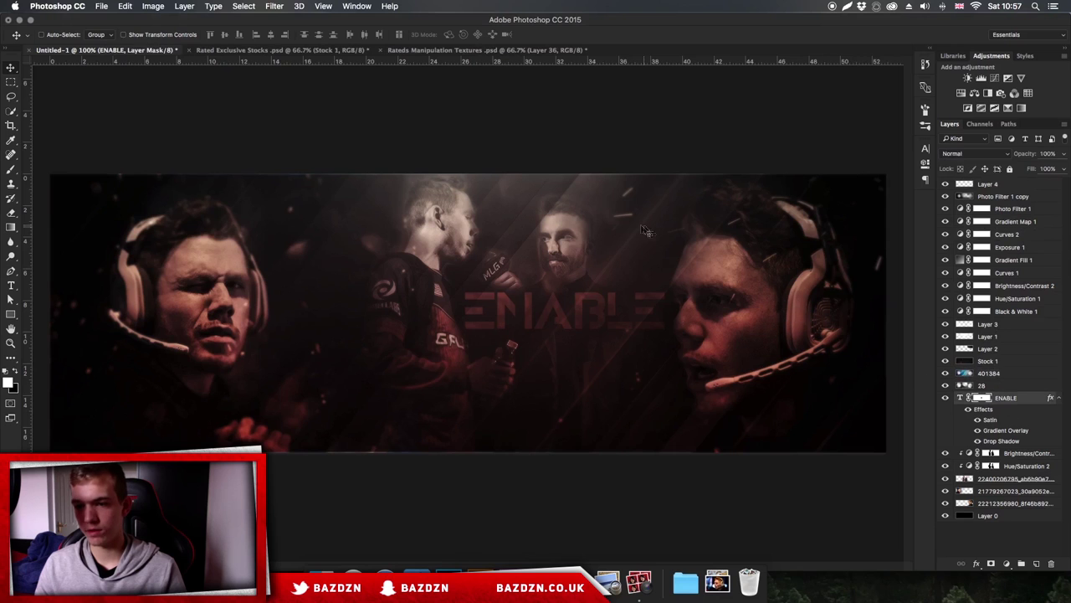
key("super+plus")
scroll(619, 276, "right", 3)
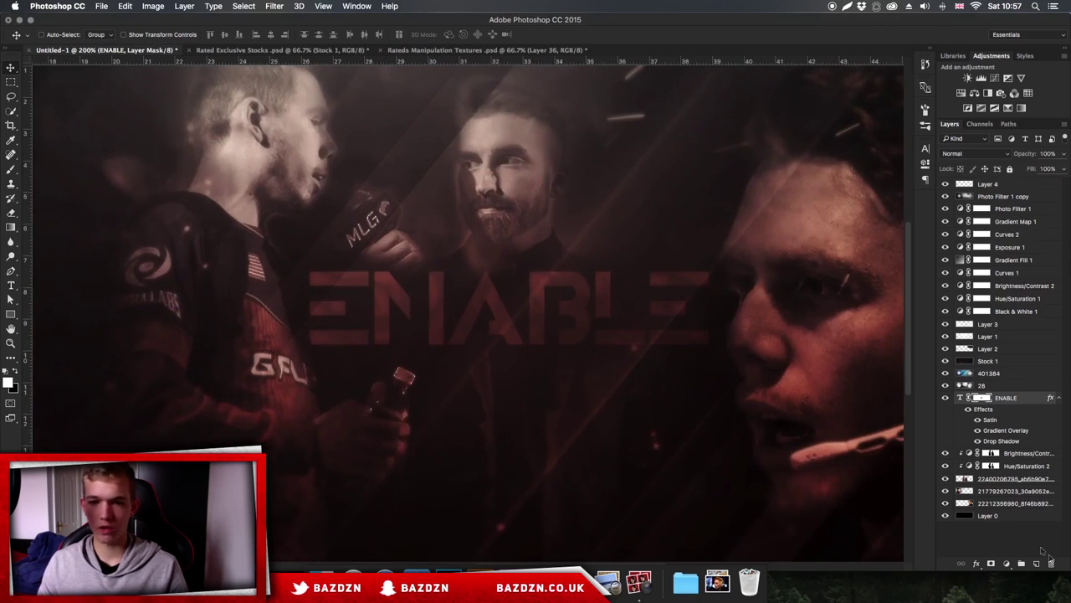
left_click(1036, 564)
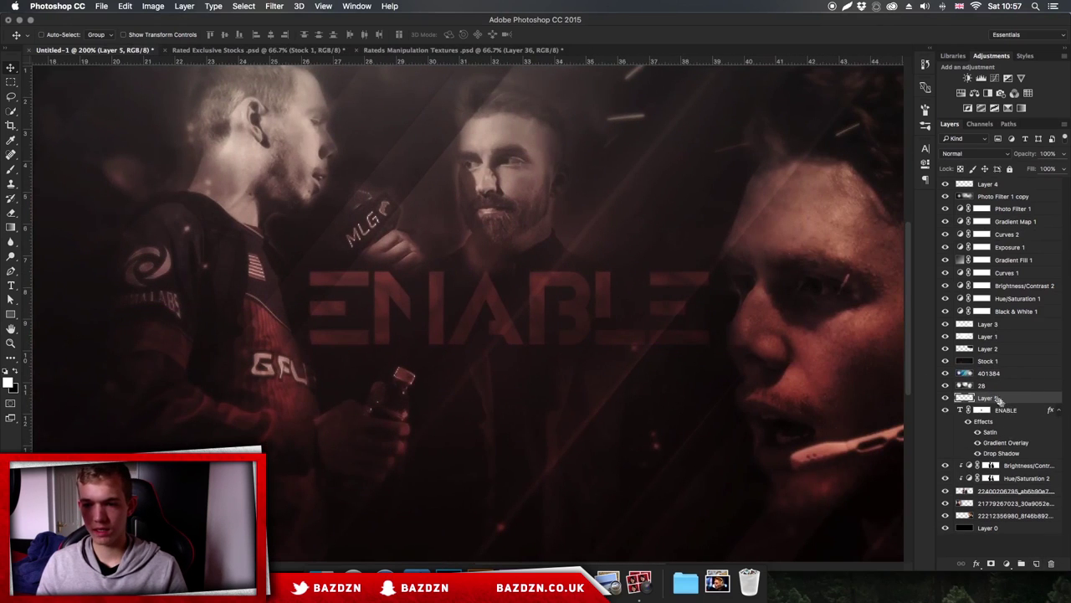
Open the brush presets and check the sponsor logos on the FaZe Enable profile in Safari again.
key("b")
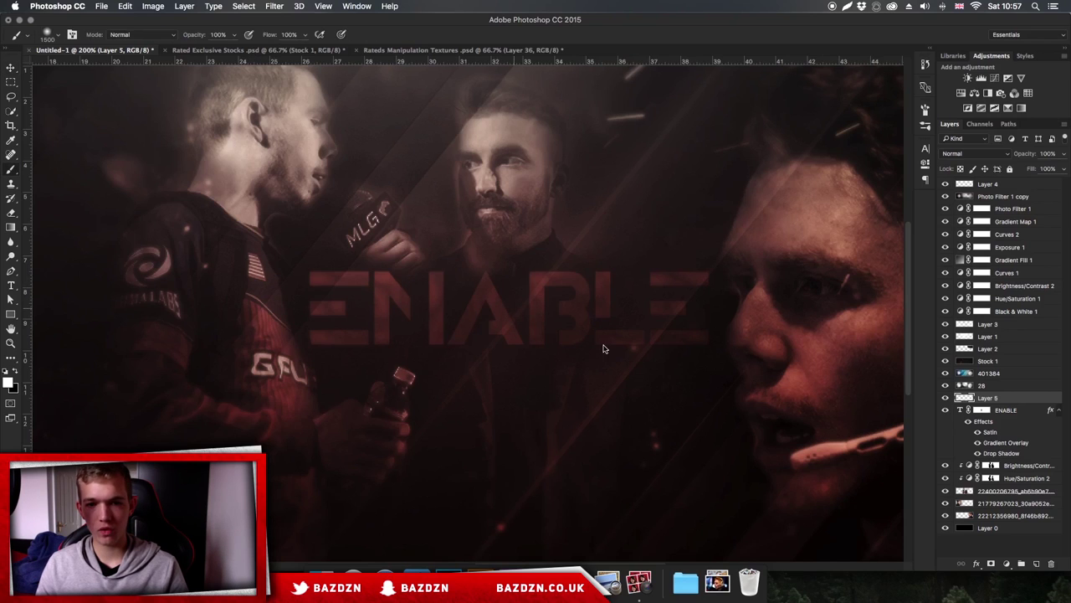
right_click(668, 374)
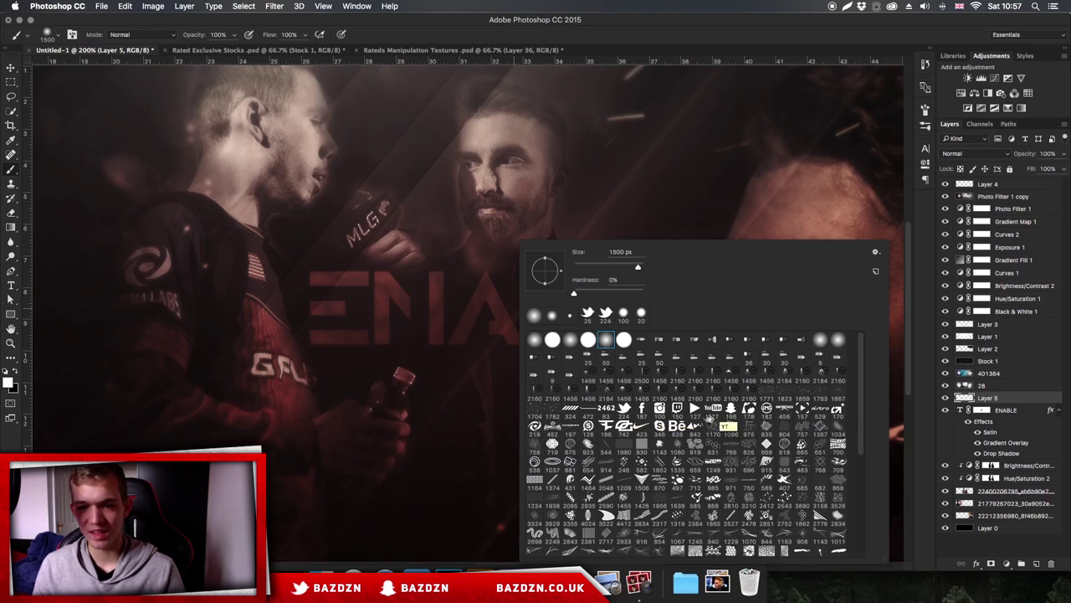
left_click(385, 577)
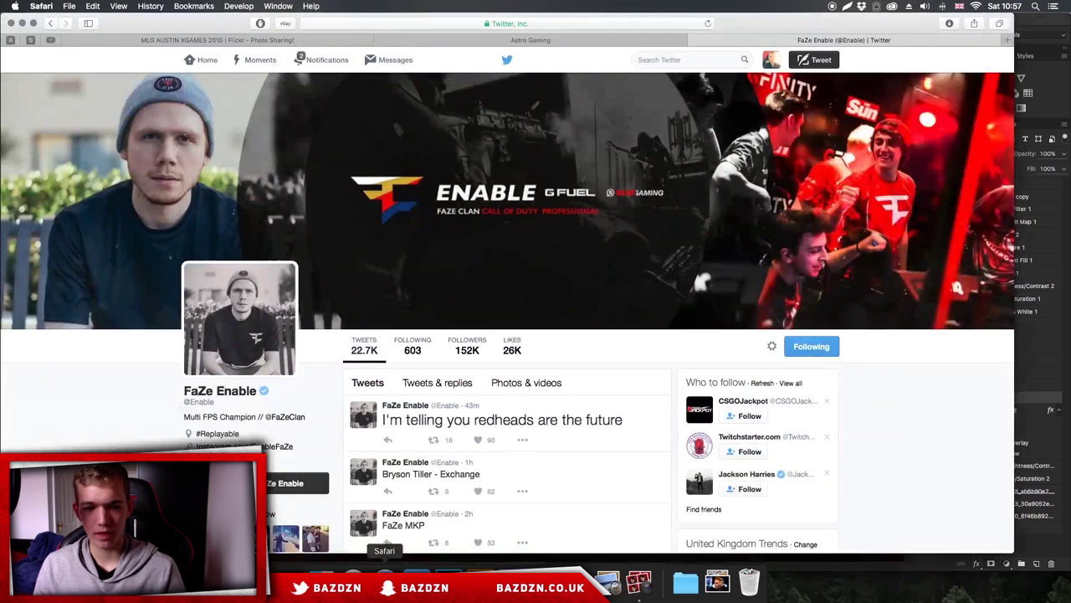
mouse_move(1029, 284)
left_mouse_down()
mouse_move(942, 324)
mouse_move(580, 351)
left_mouse_up()
left_click(618, 196)
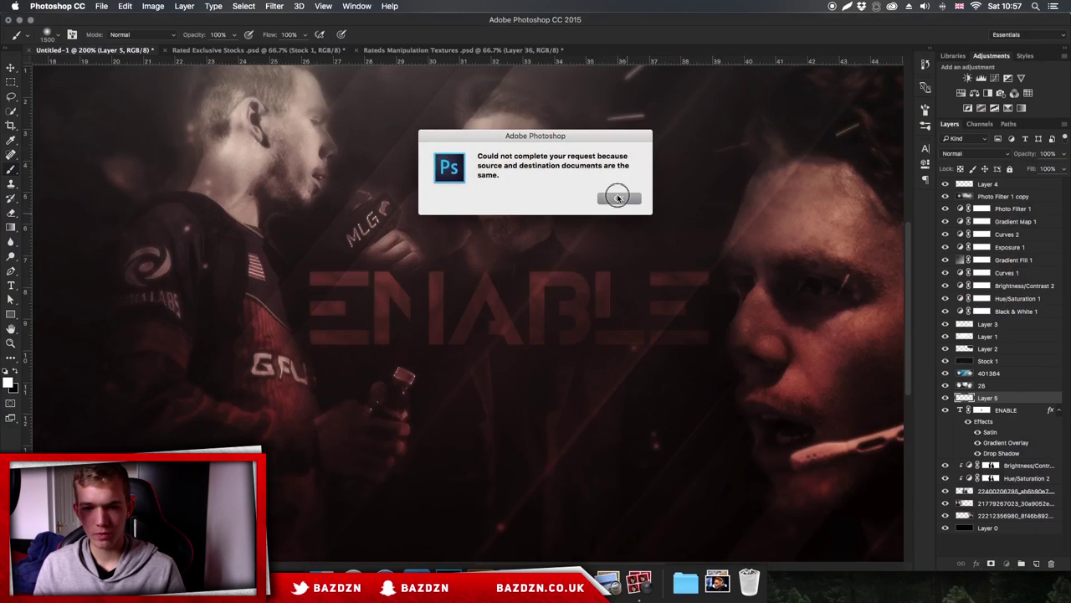
On Layer 5, choose the circular S logo brush preset and reduce its size to 20 px.
left_click(1005, 396)
right_click(416, 285)
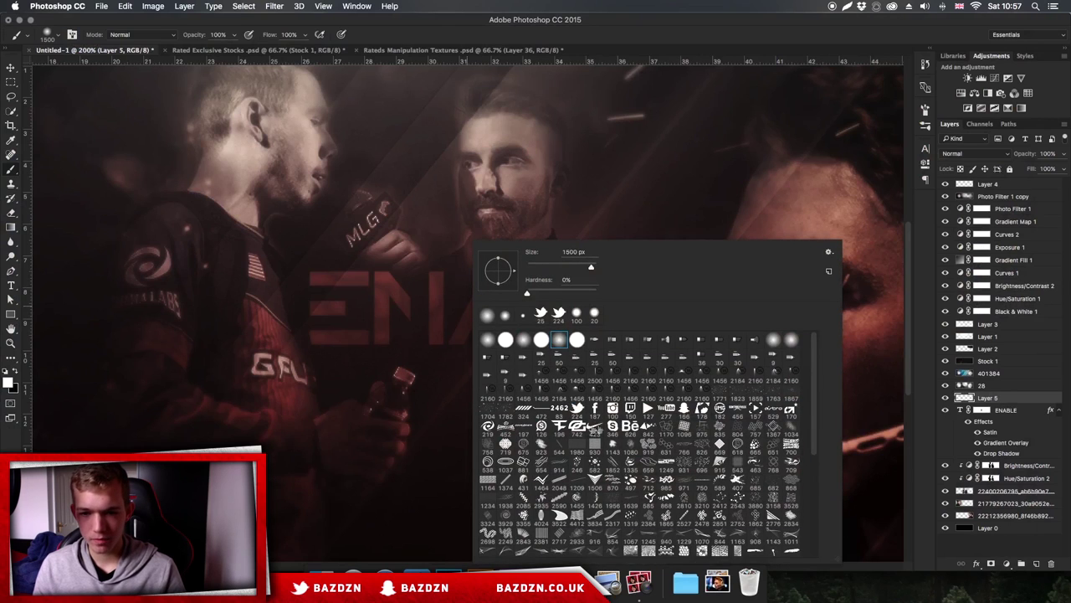
left_click(543, 427)
left_click(419, 393)
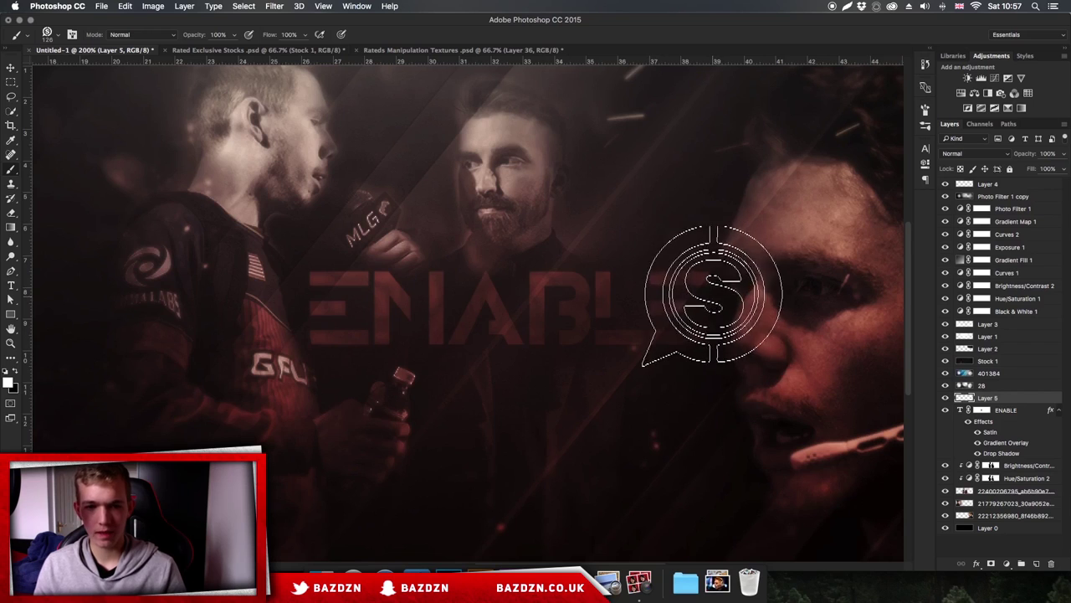
key("bracketleft")
key("bracketleft")
key("bracketleft")
key("bracketleft")
key("bracketleft")
key("bracketleft")
key("bracketleft")
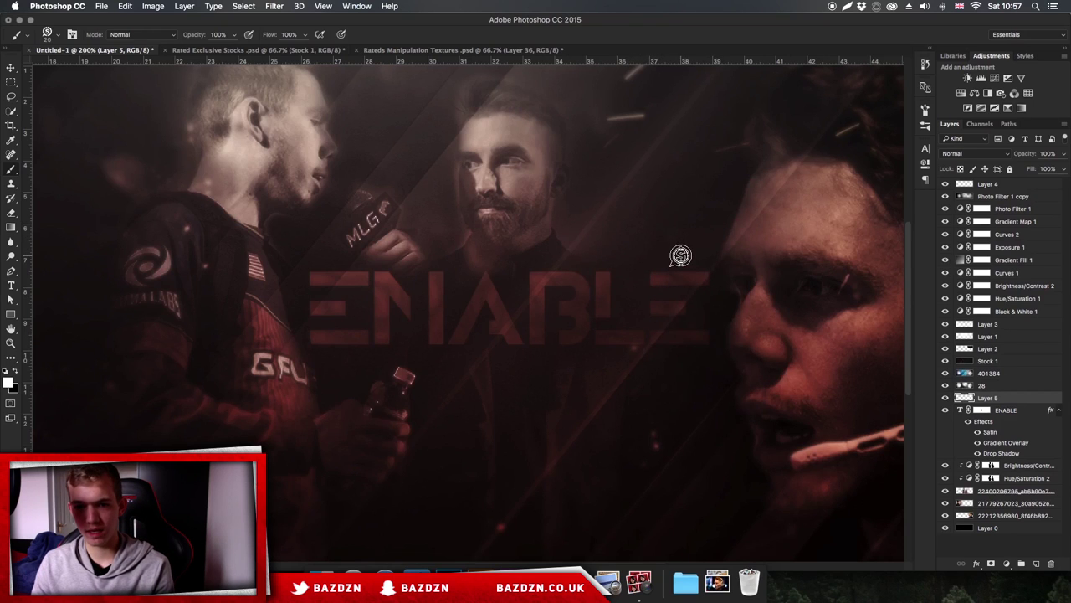
Try stamping the S logo in white above the last letter of ENABLE, and undo it.
left_click(680, 256)
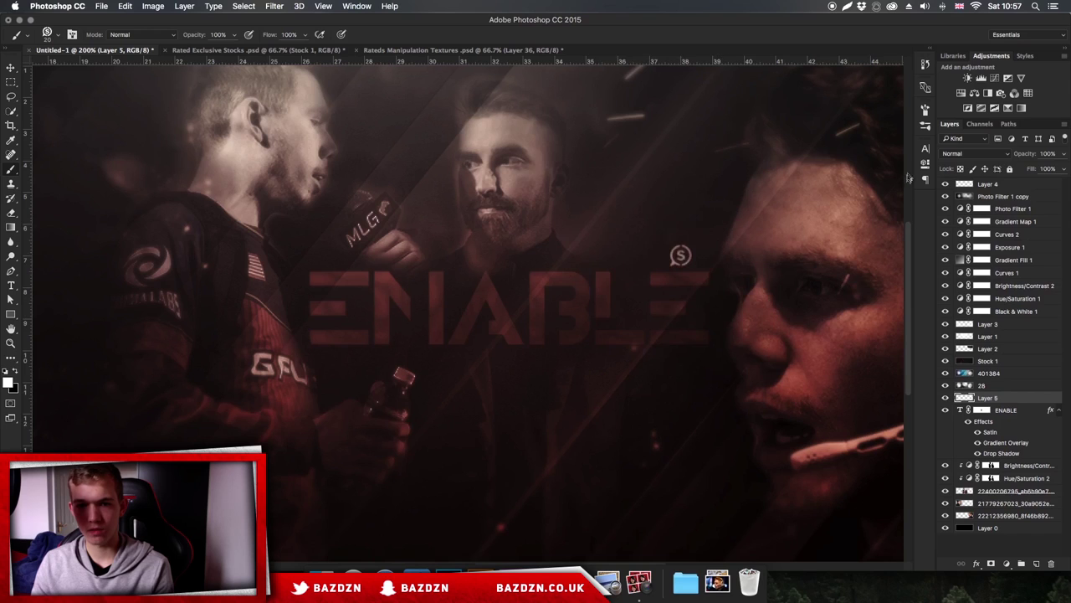
left_click(967, 156)
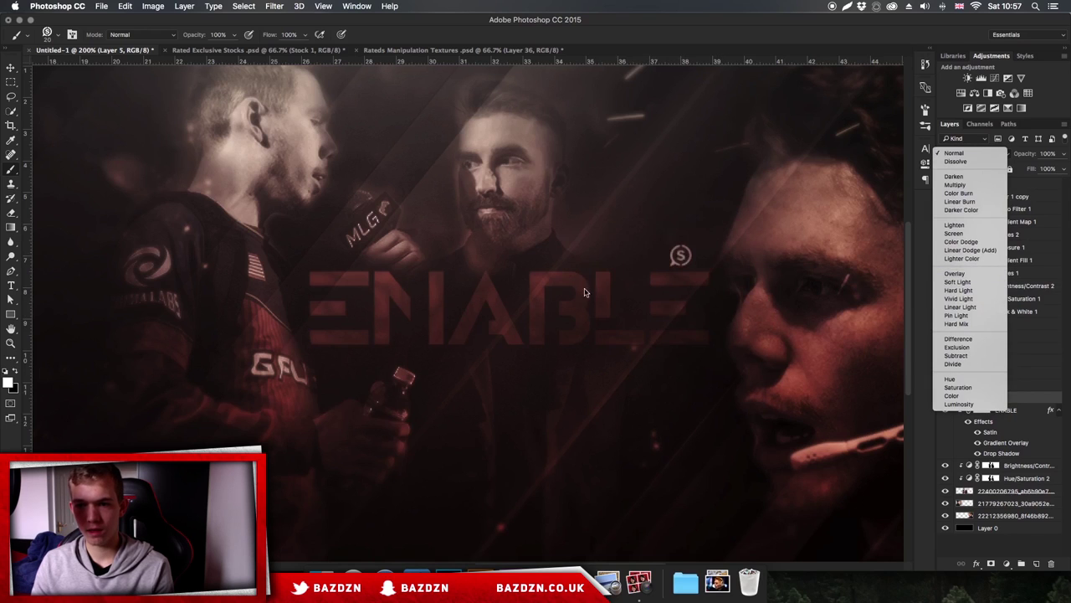
left_click(669, 243)
Set the foreground colour to pure red ff0000 and stamp the S logo on Layer 5 above the last letter of ENABLE.
key("i")
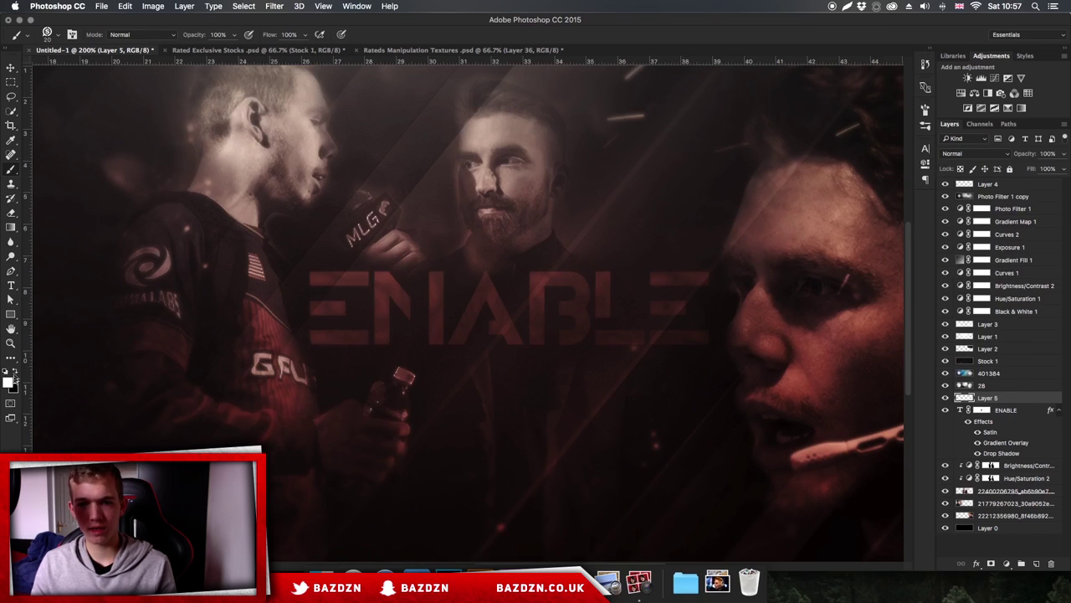
left_click(9, 383)
left_click_drag(749, 122, 862, 72)
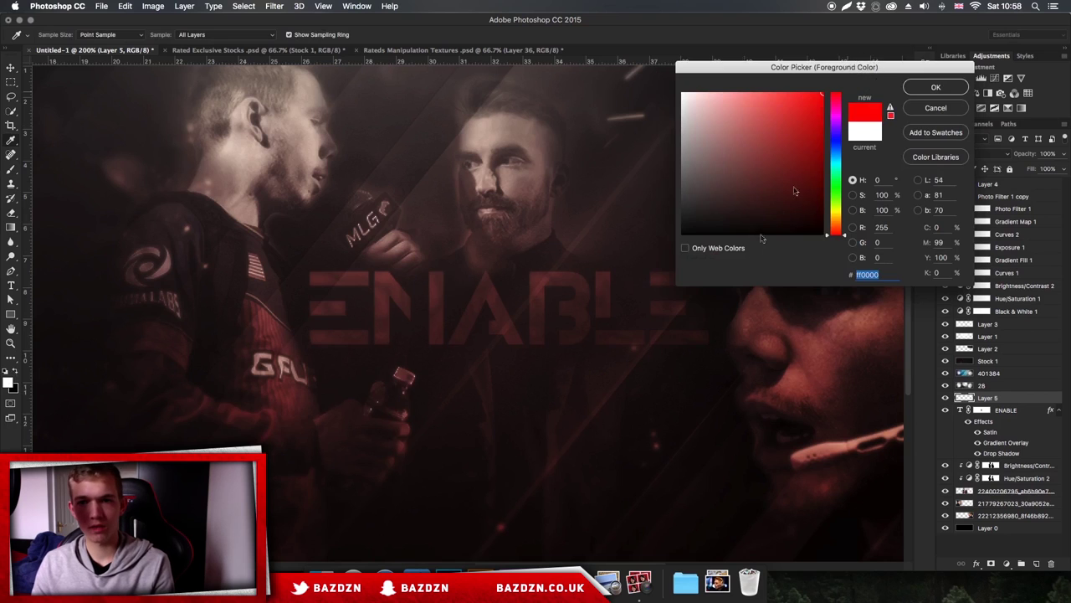
key("Return")
left_click(686, 253)
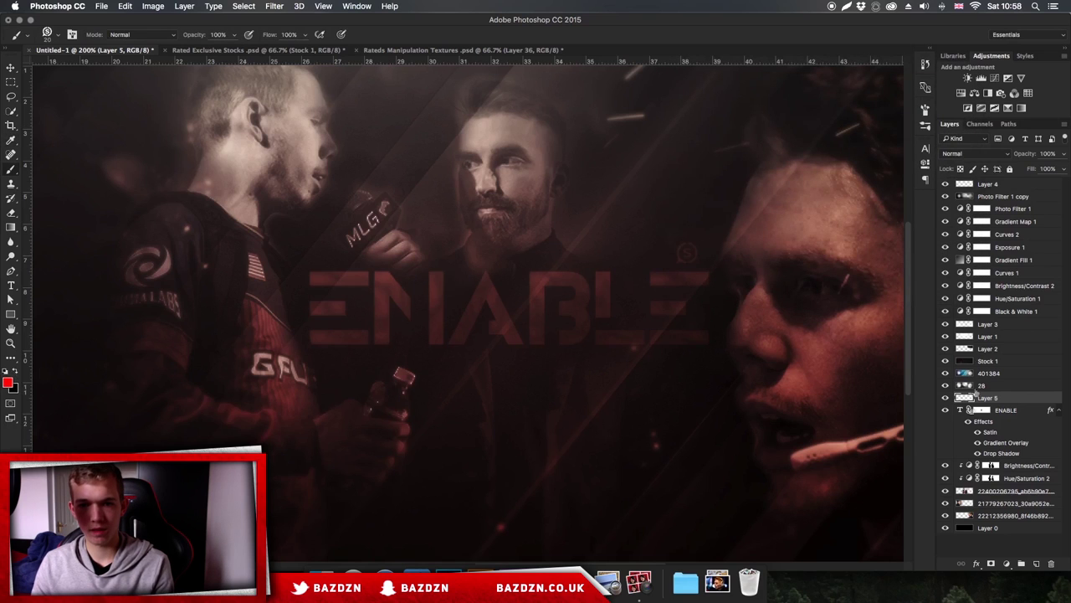
Try copying the ENABLE text's layer style onto the S logo on Layer 5, and clear it.
right_click(1010, 410)
left_click(903, 420)
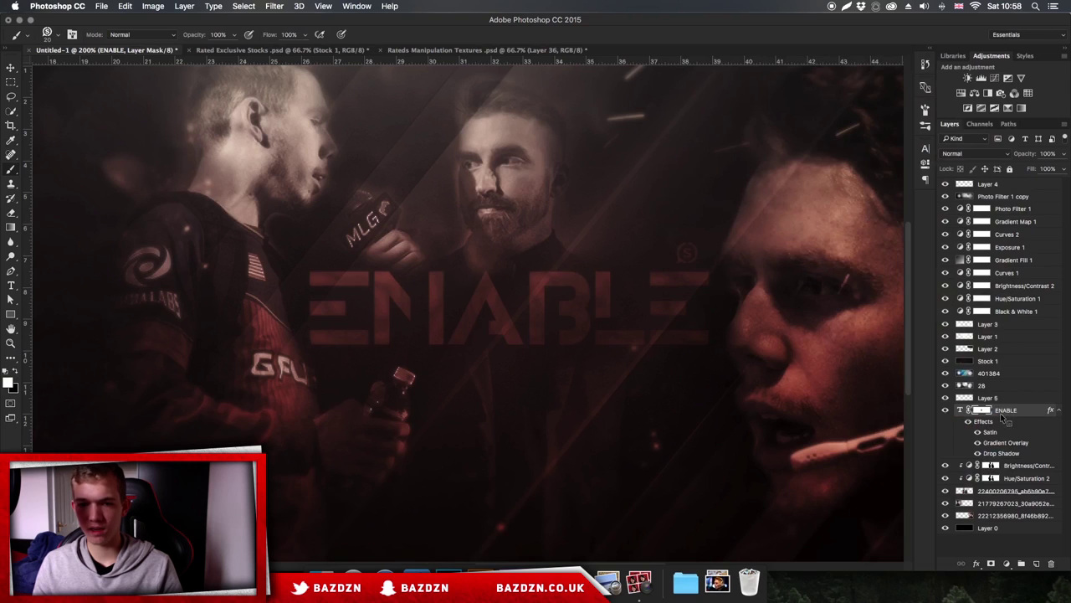
right_click(1002, 416)
left_click(921, 423)
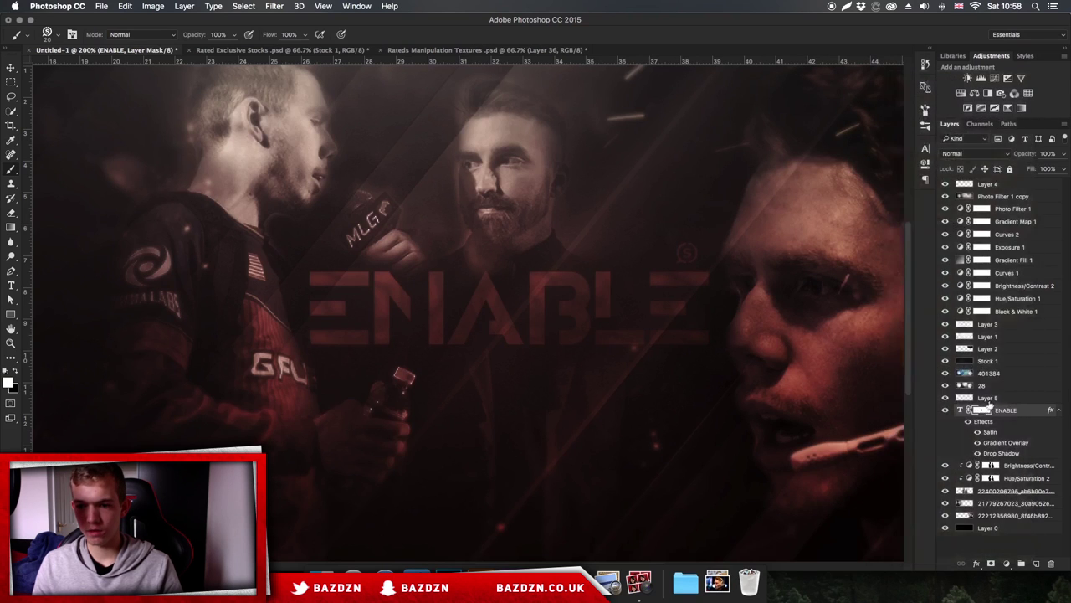
right_click(1005, 399)
left_click(921, 341)
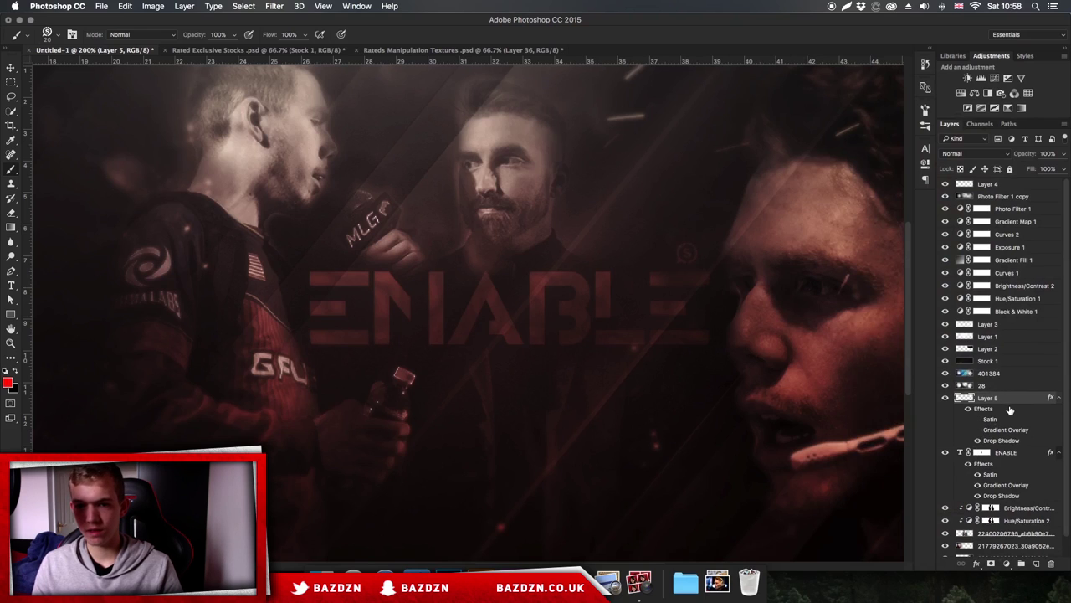
right_click(1006, 398)
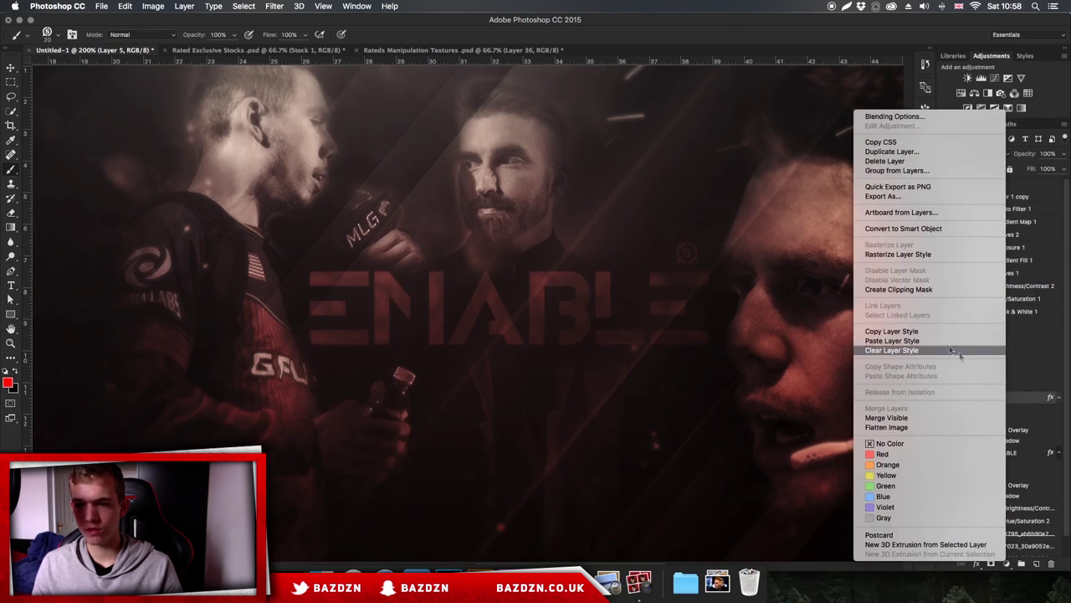
left_click(900, 352)
Add a new layer above Layer 5 and choose the swirl logo brush preset for it.
key("super+minus")
key("super+minus")
key("super+plus")
scroll(765, 263, "up", 5)
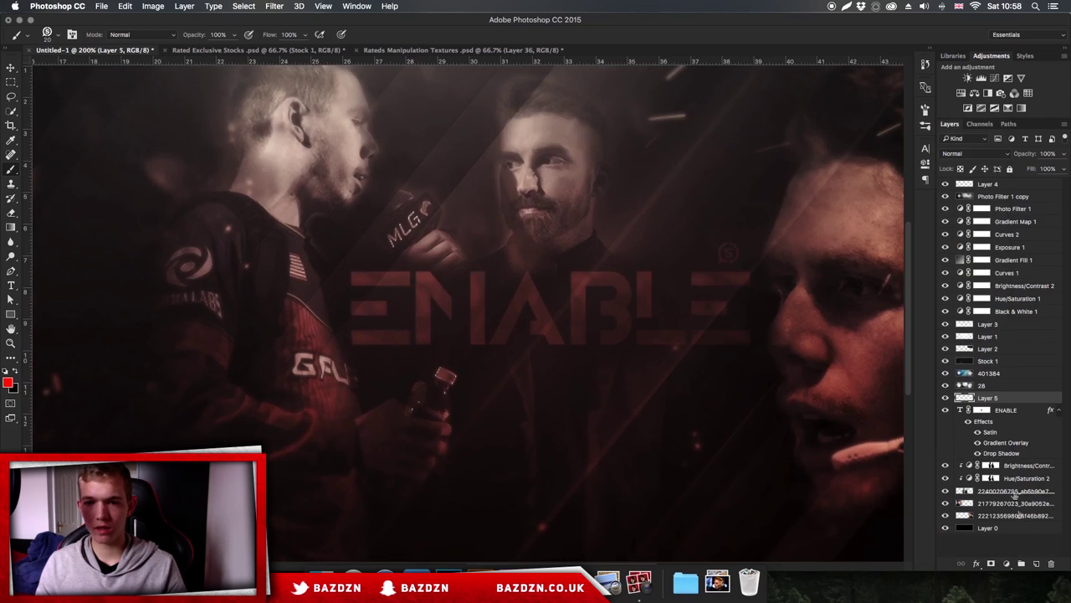
left_click(1036, 565)
scroll(717, 278, "up", 3)
scroll(718, 277, "right", 5)
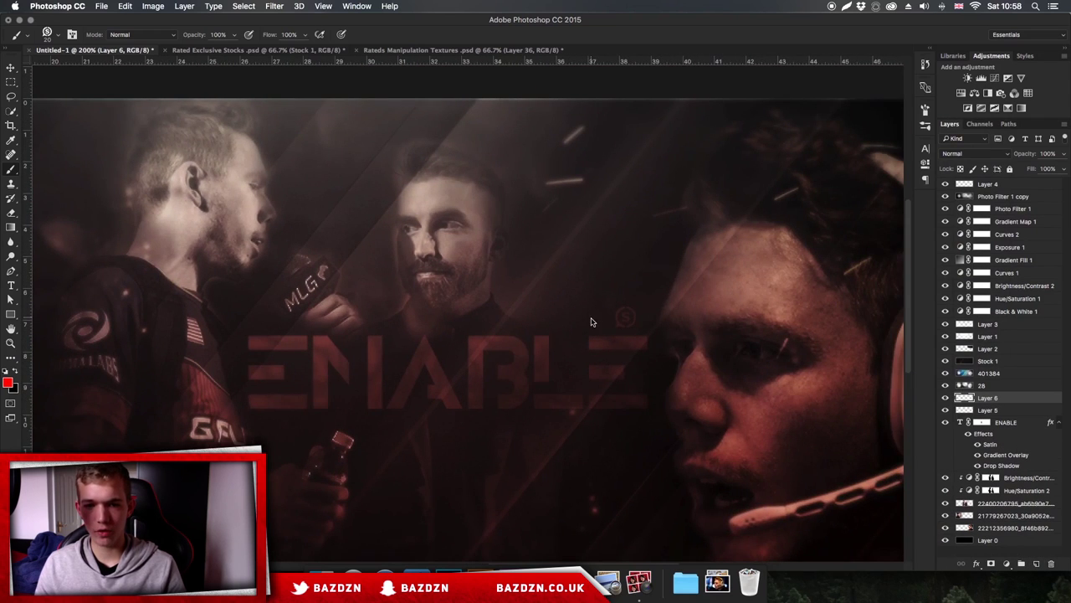
right_click(591, 321)
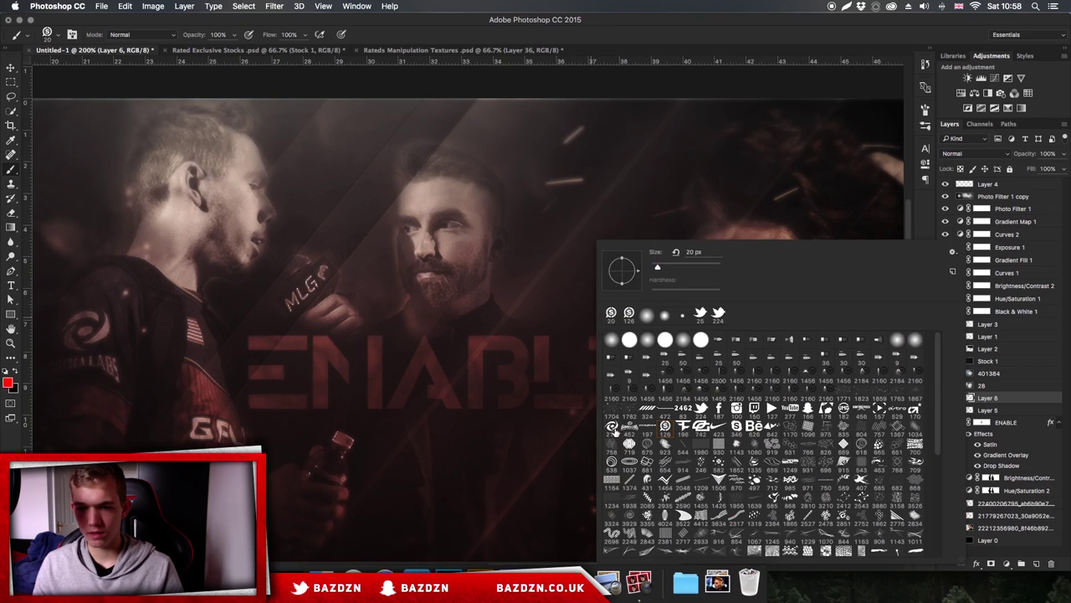
left_click(612, 428)
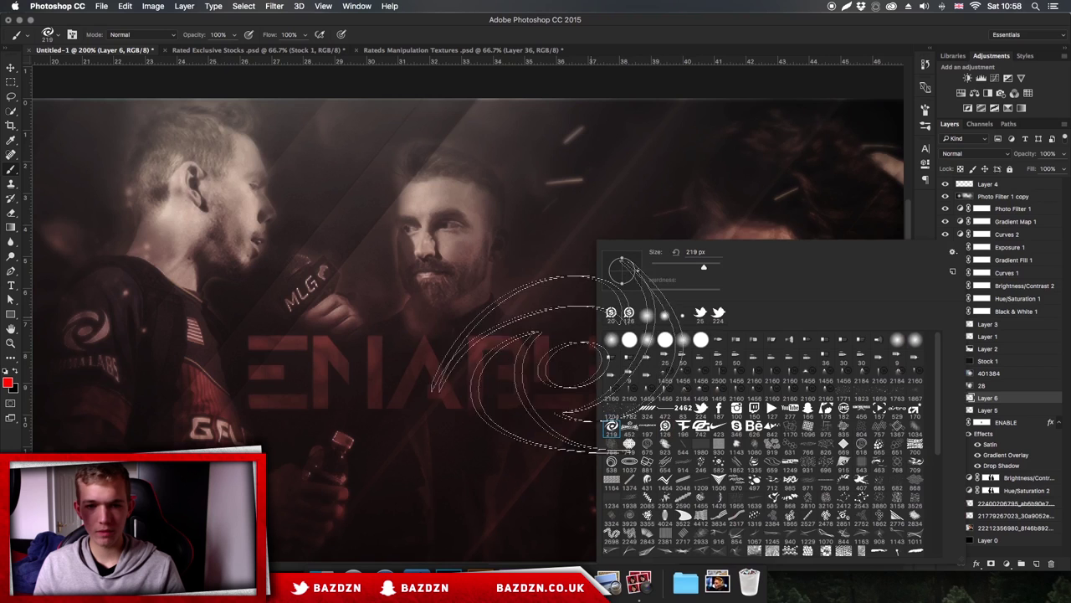
Reduce the swirl logo brush to 25 px and stamp it in red directly to the left of the S logo.
left_click(524, 337)
key("super+z")
key("bracketleft")
key("bracketleft")
key("bracketleft")
key("bracketleft")
key("bracketleft")
key("bracketleft")
key("bracketleft")
key("bracketleft")
key("bracketleft")
key("bracketleft")
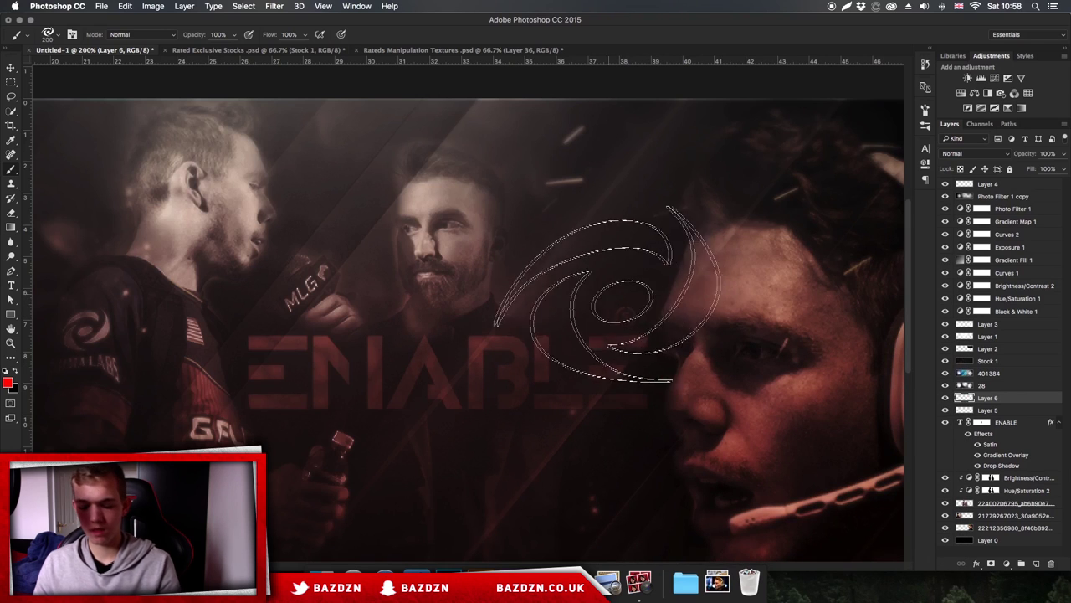
key("bracketleft")
key("bracketright")
key("bracketleft")
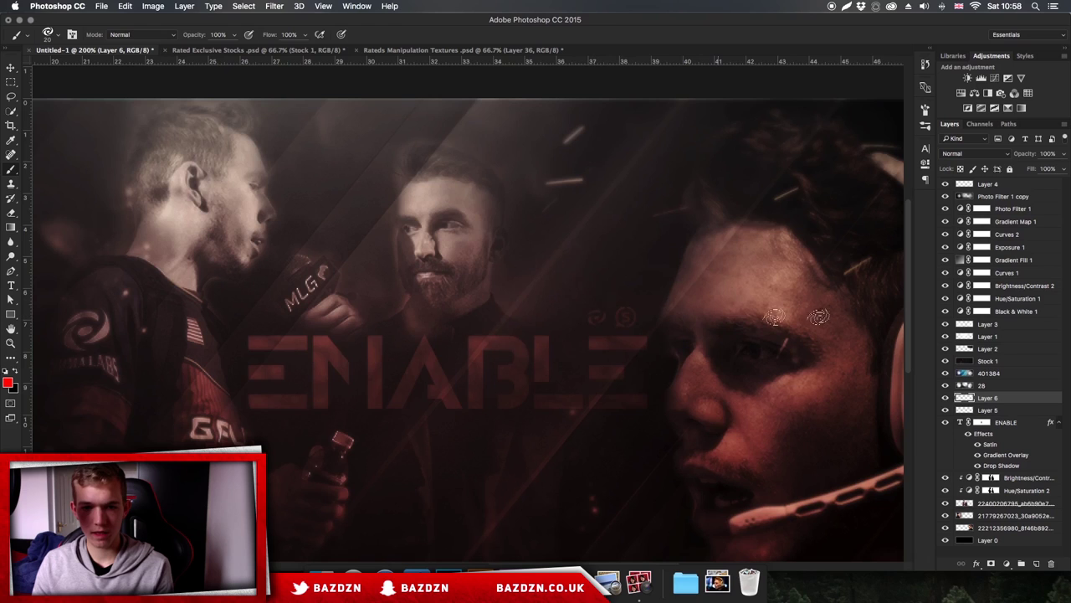
key("bracketright")
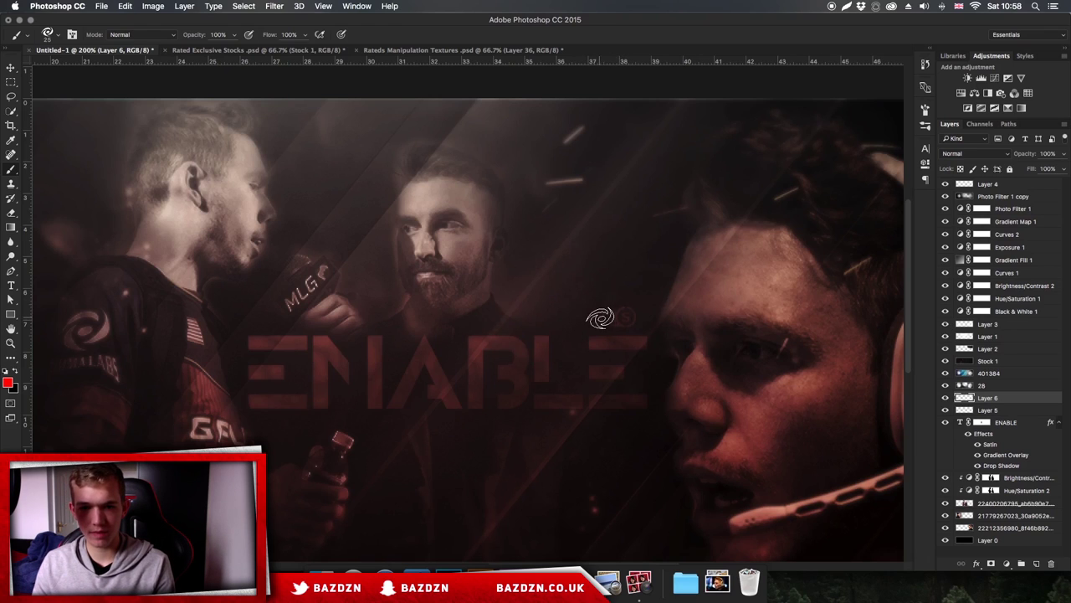
left_click(596, 318)
Select Layer 5 and Layer 6 together and nudge both sponsor logos slightly towards the right end of the ENABLE text.
key("super+minus")
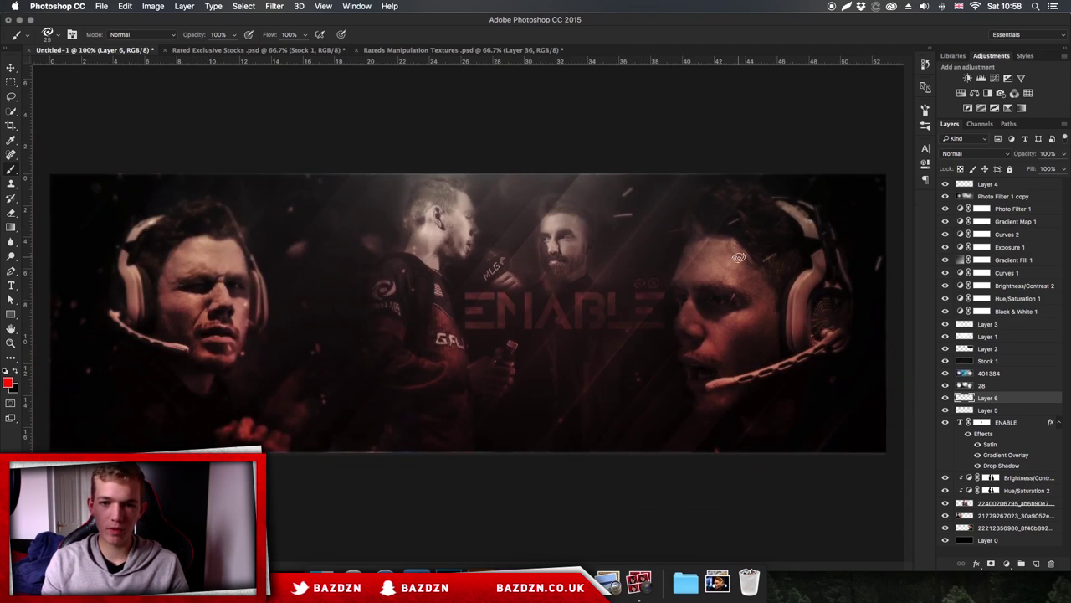
key("v")
left_click(1011, 410, "shift")
left_click_drag(711, 272, 716, 273)
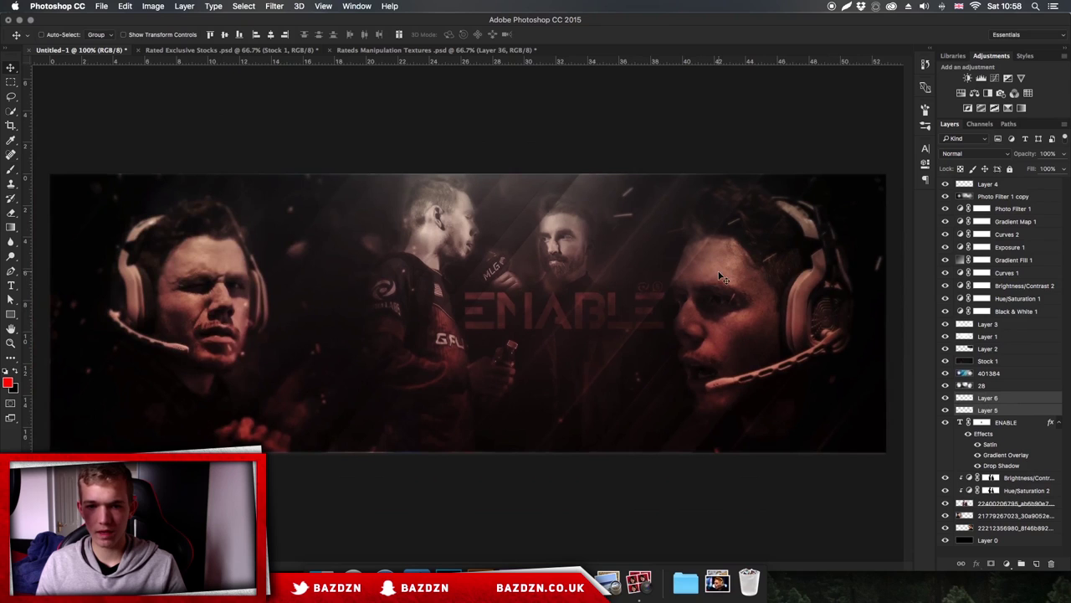